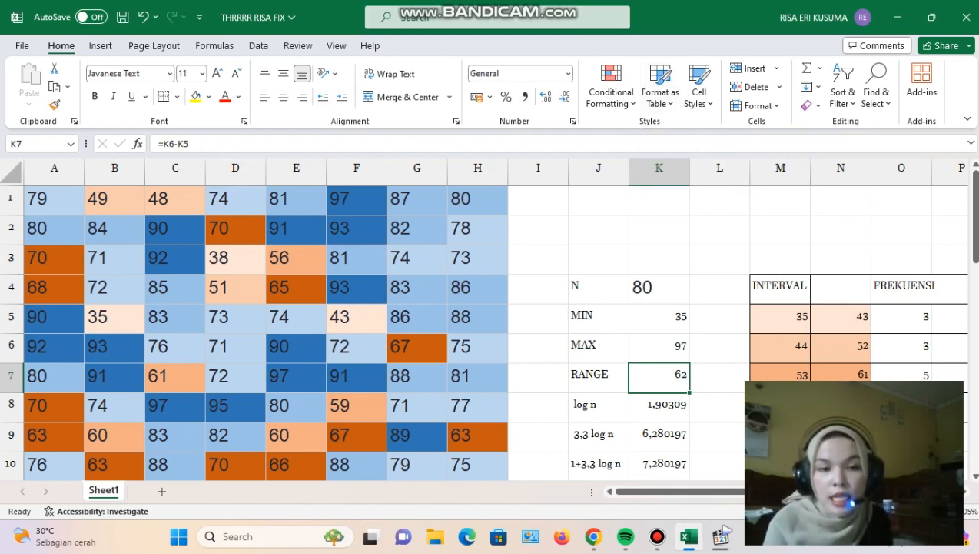
scroll(482, 332, down, 1)
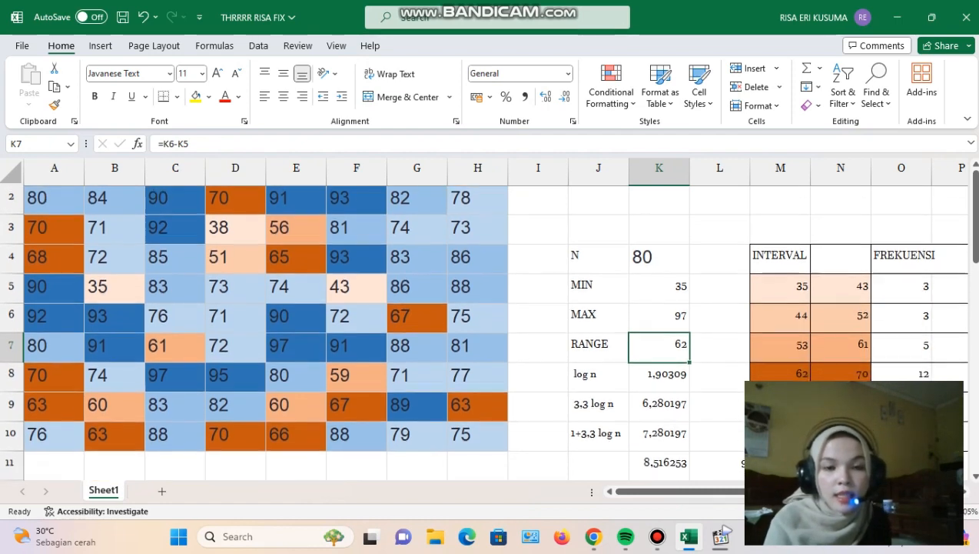
scroll(482, 332, up, 1)
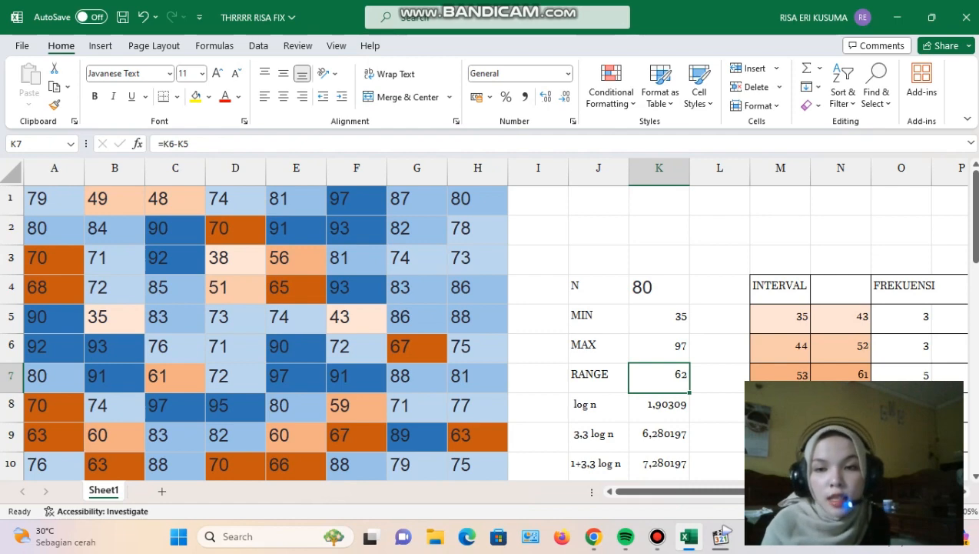
scroll(495, 319, right, 3)
scroll(496, 319, left, 3)
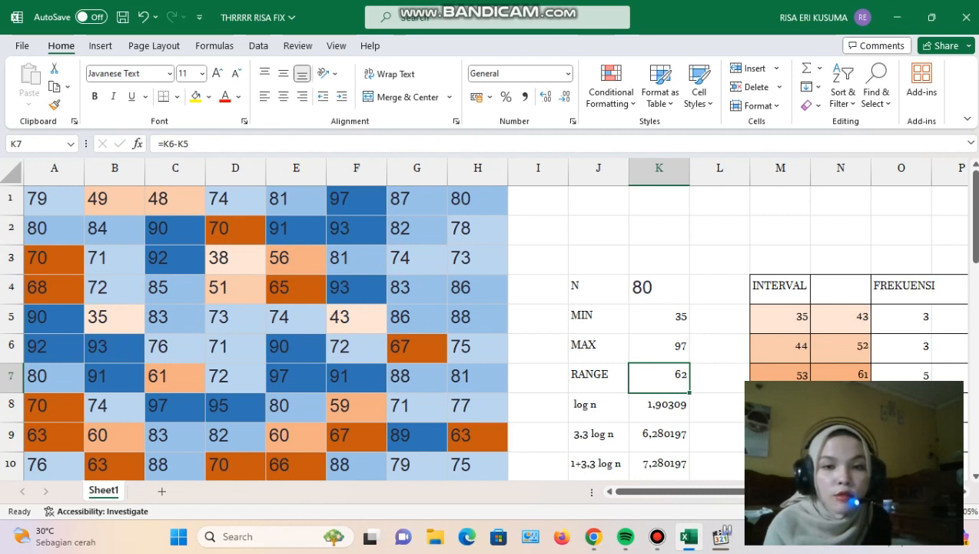
click(659, 287)
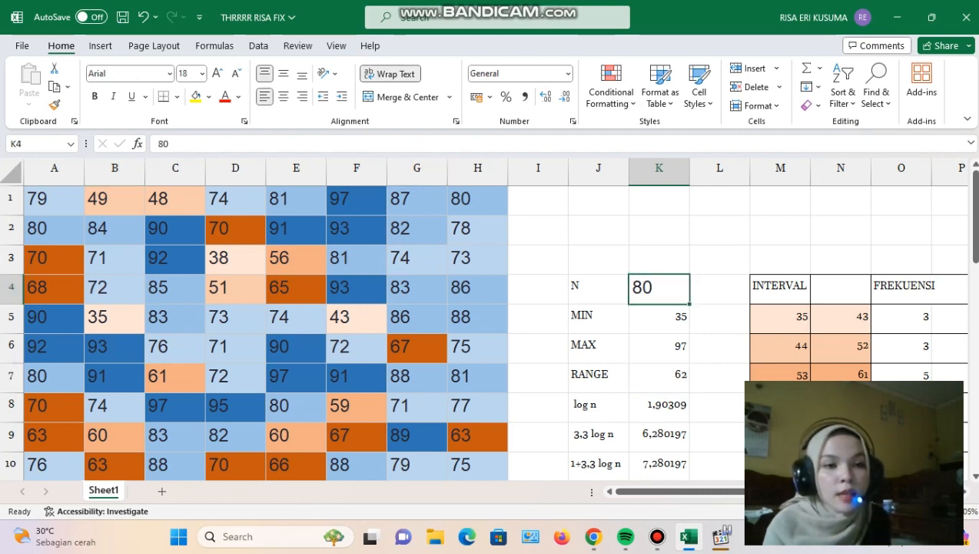
click(54, 228)
click(54, 199)
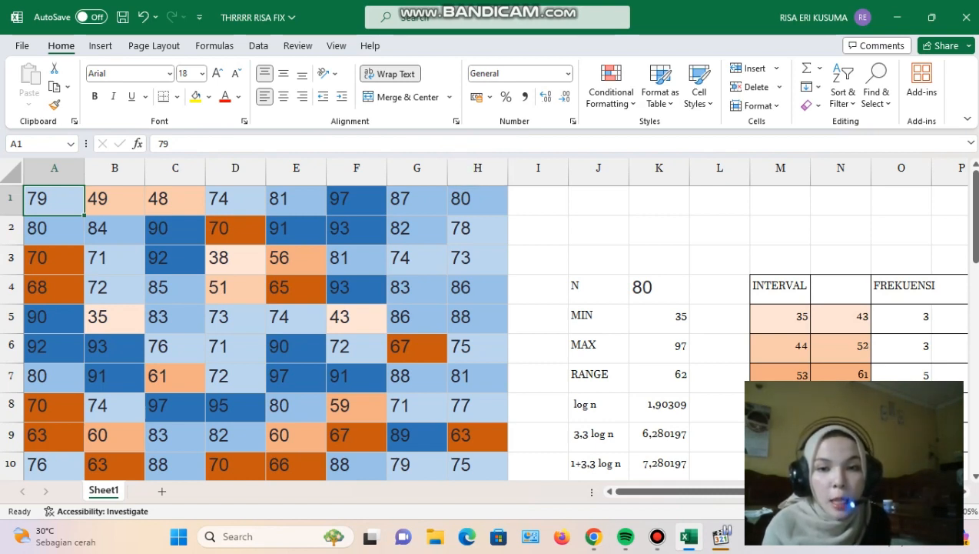
Step: Re-enter the MIN formula in K5 as =MIN(A1:H10) to get the smallest value of the data table
click(659, 316)
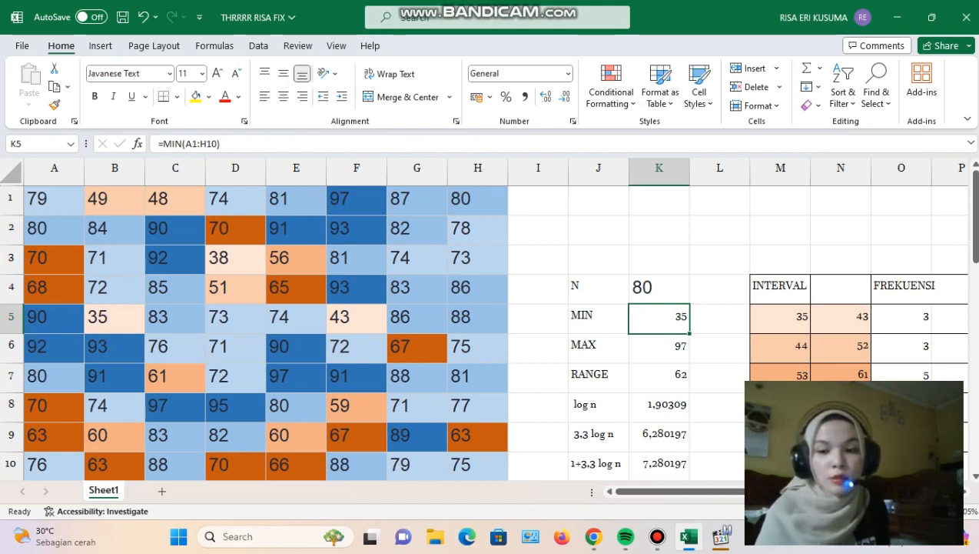
key(BackSpace)
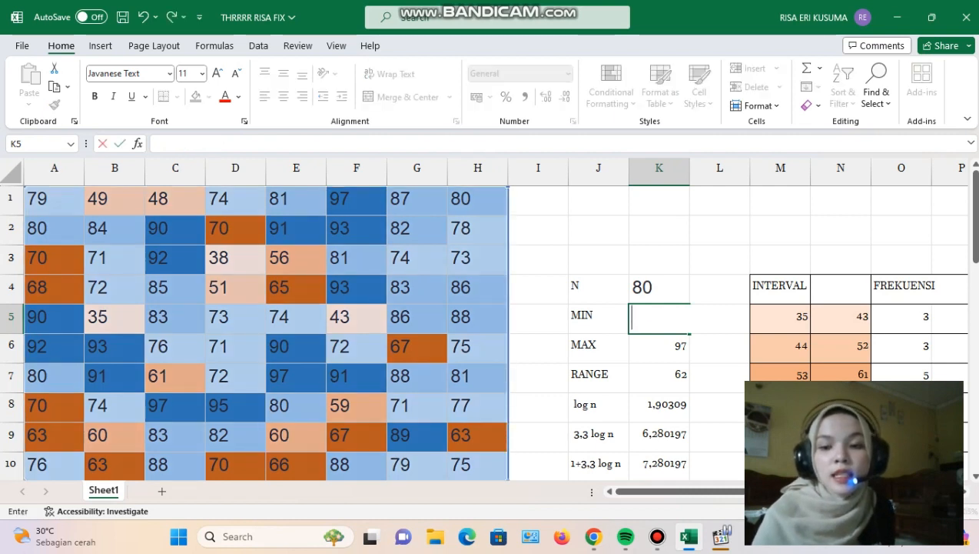
text(=)
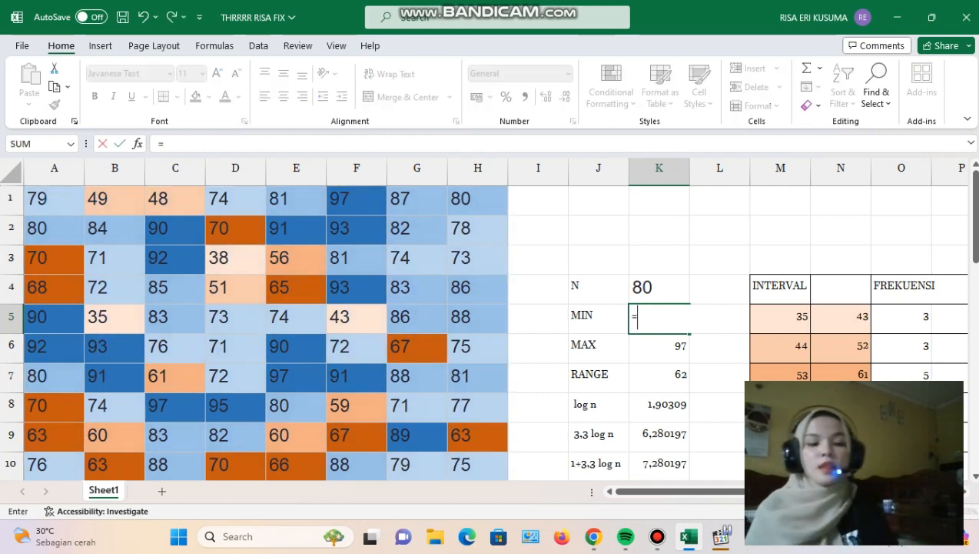
text(M)
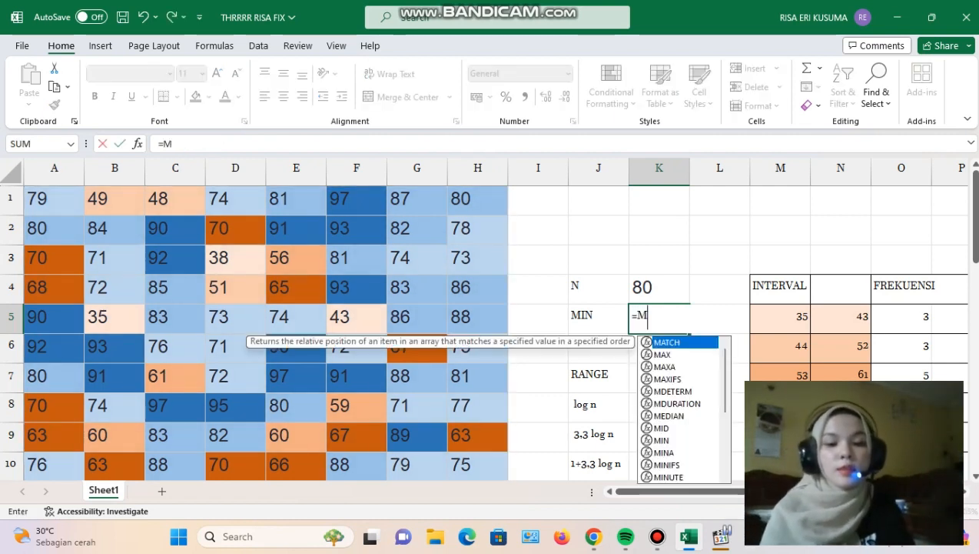
text(IN()
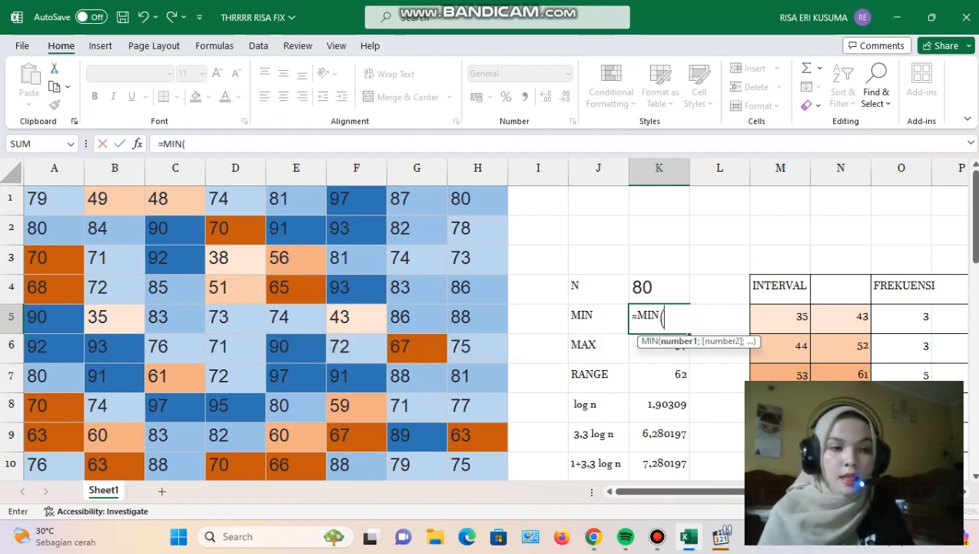
drag(54, 198, 500, 415)
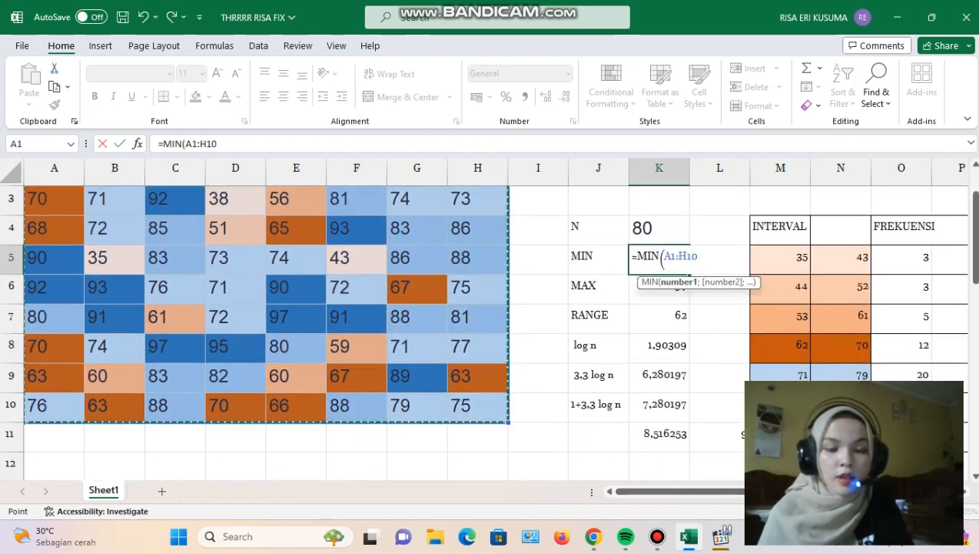
text())
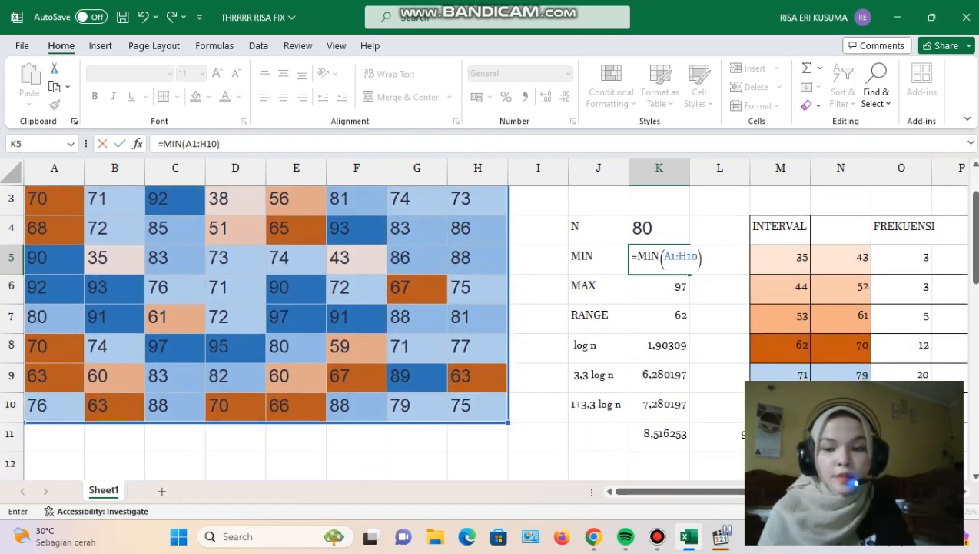
key(Return)
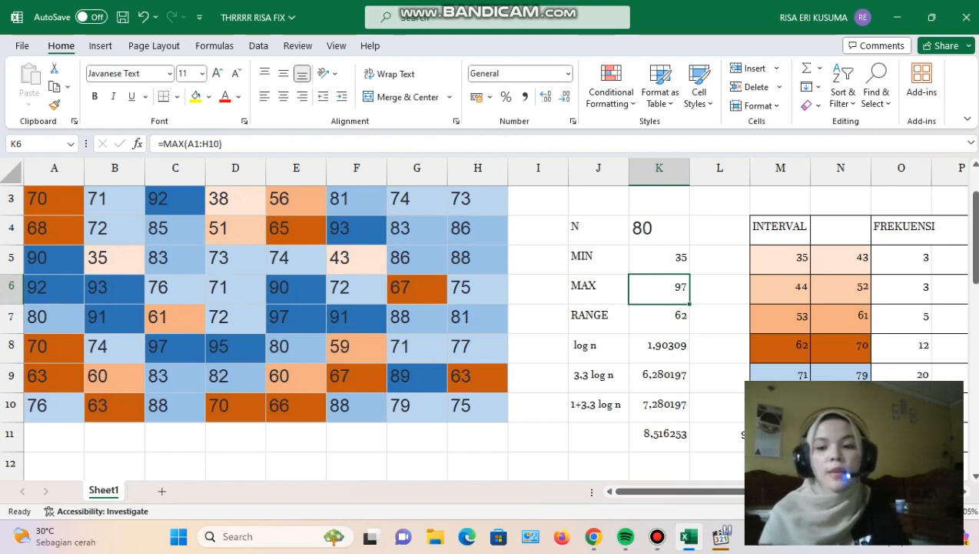
Step: Re-enter the MAX formula in K6 as =MAX(A1:H10) to get the largest value of the data table
key(BackSpace)
text(=)
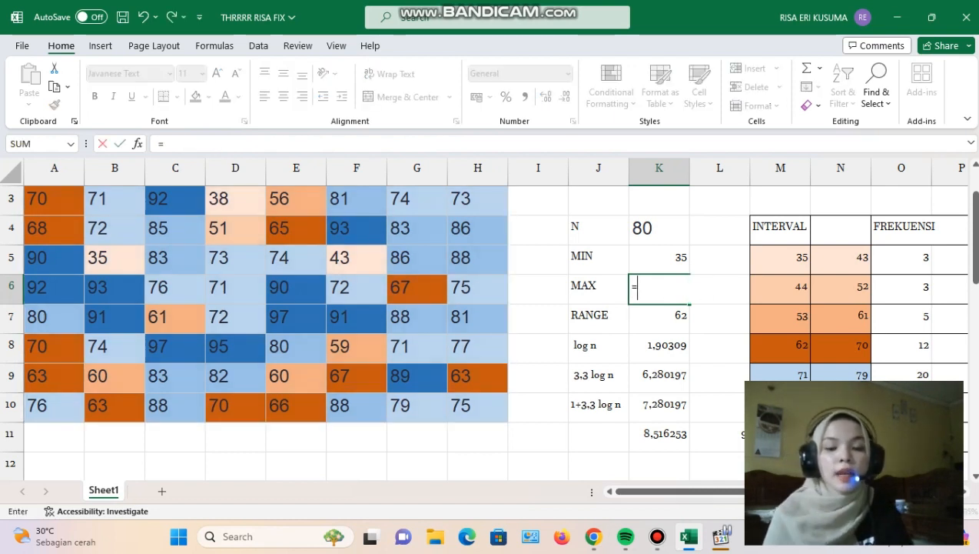
text(MAX()
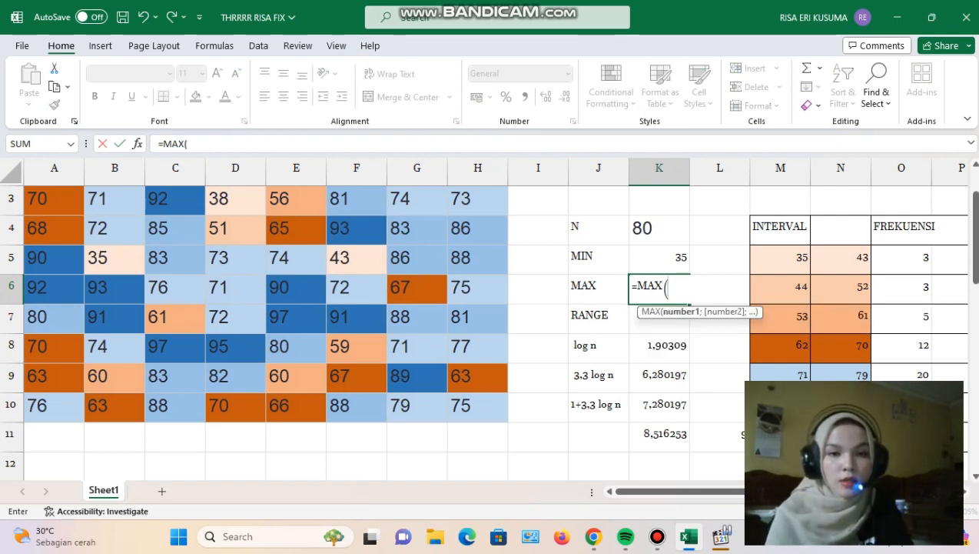
scroll(292, 323, up, 1)
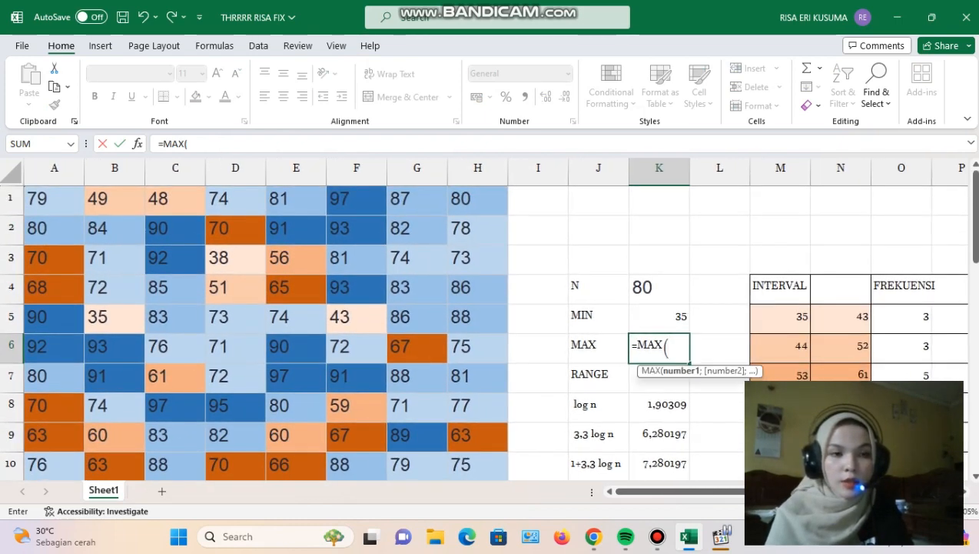
click(54, 198)
drag(53, 198, 496, 468)
text())
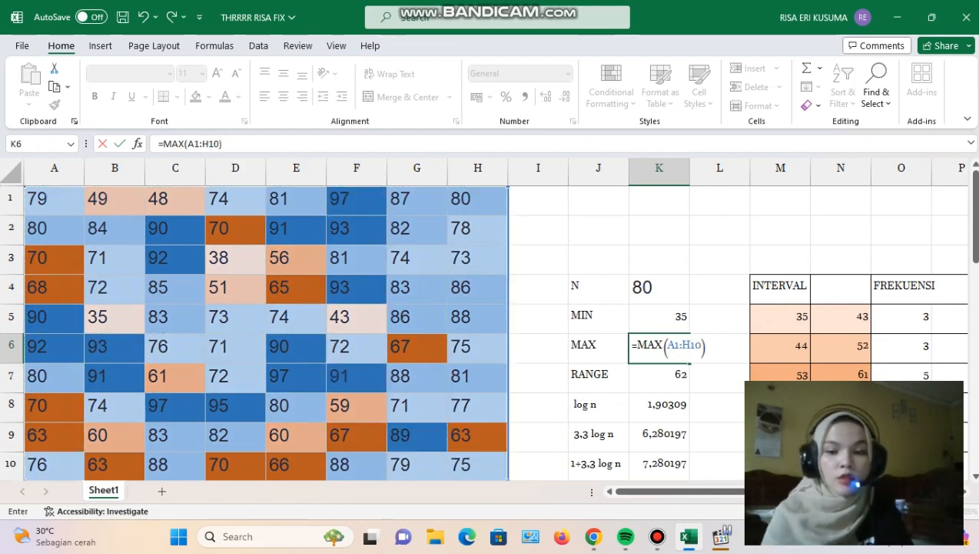
key(Return)
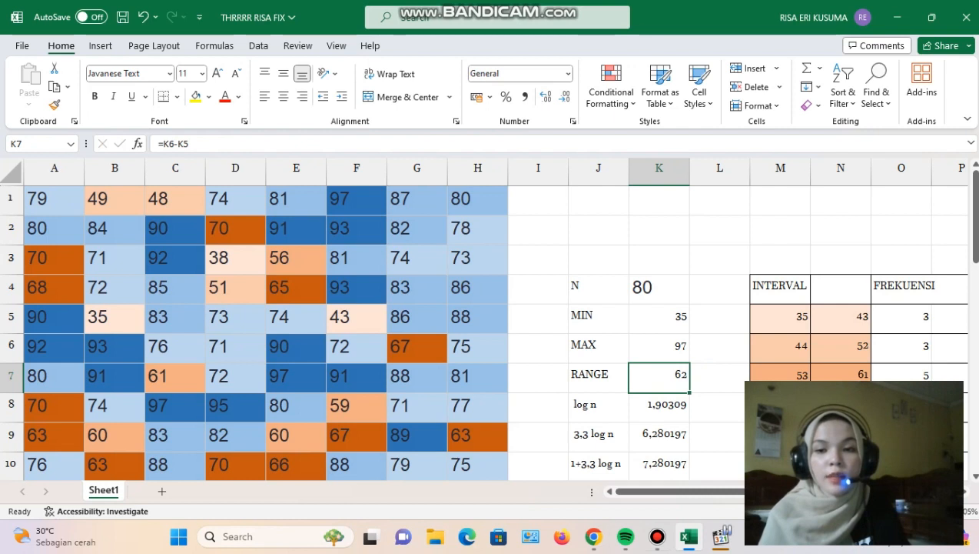
Step: Re-enter the RANGE formula in K7 as =K6-K5, subtracting the minimum from the maximum
key(BackSpace)
text(=)
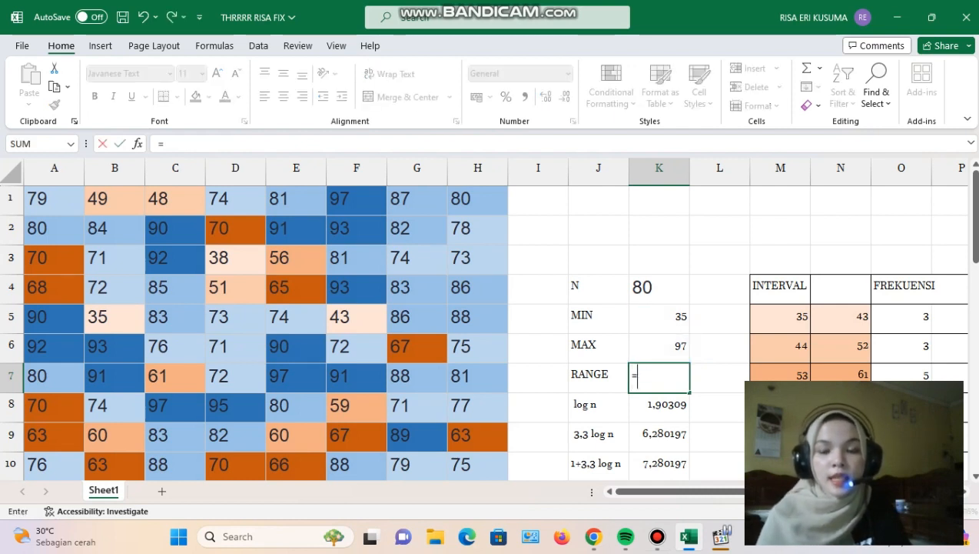
key(Up)
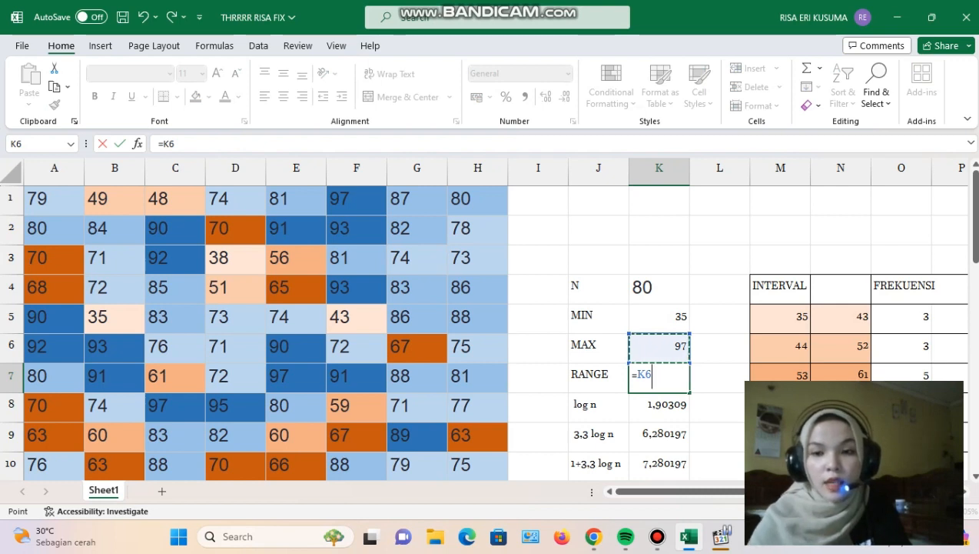
text(-)
key(Up)
key(Up)
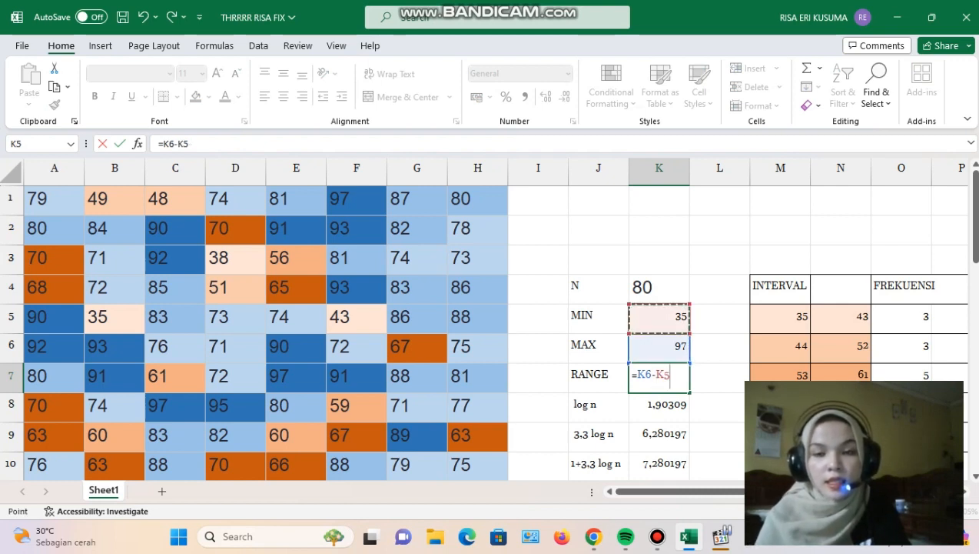
key(Return)
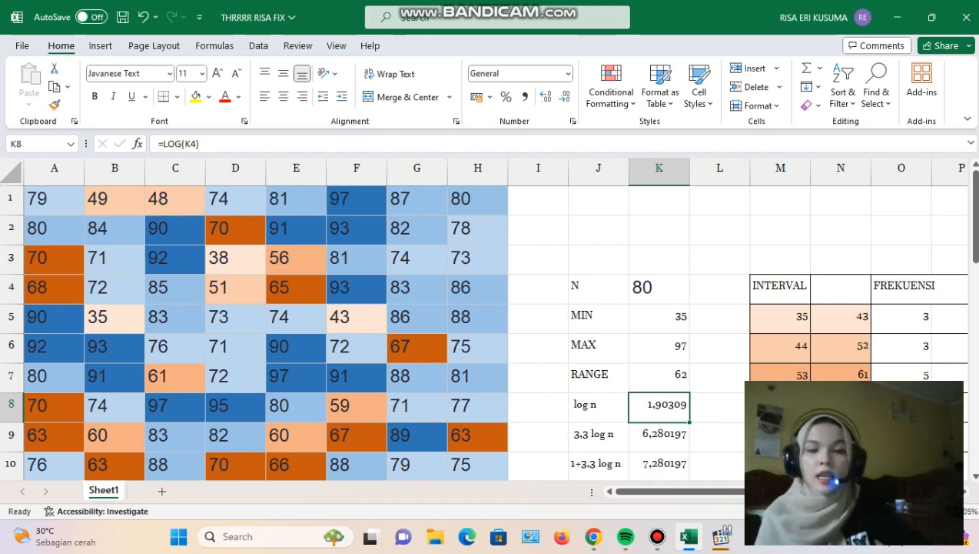
Step: Re-enter the log n formula in K8 as =LOG(K4), using the N value as its argument
click(659, 289)
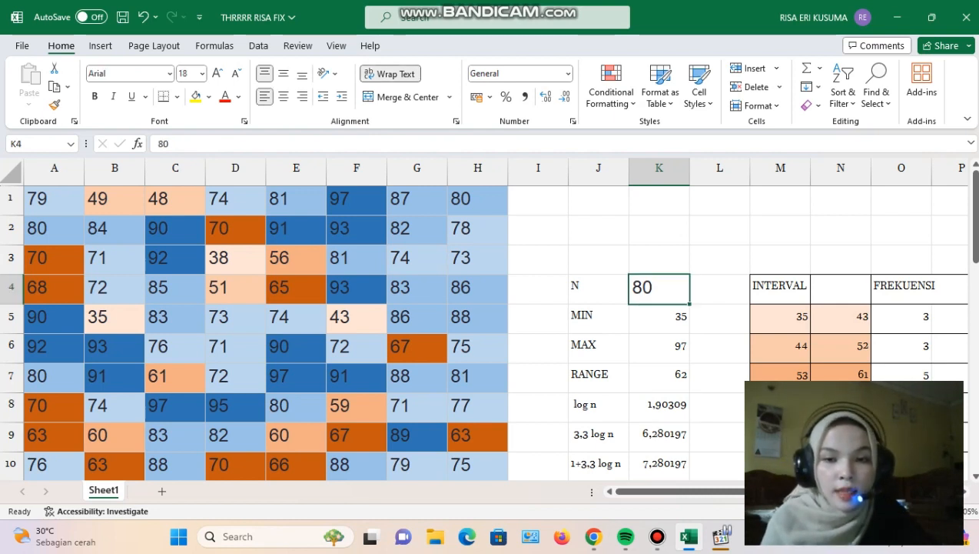
click(659, 407)
key(BackSpace)
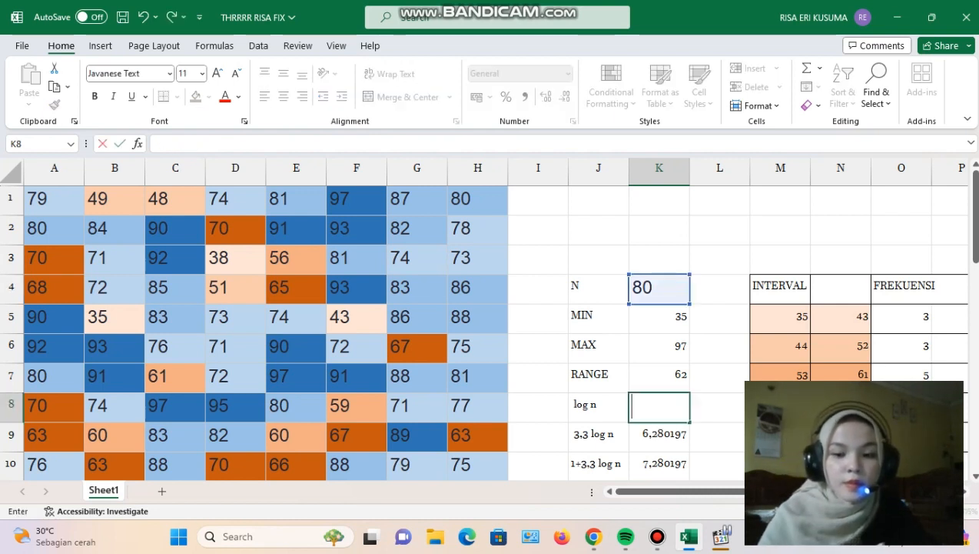
text(=LO)
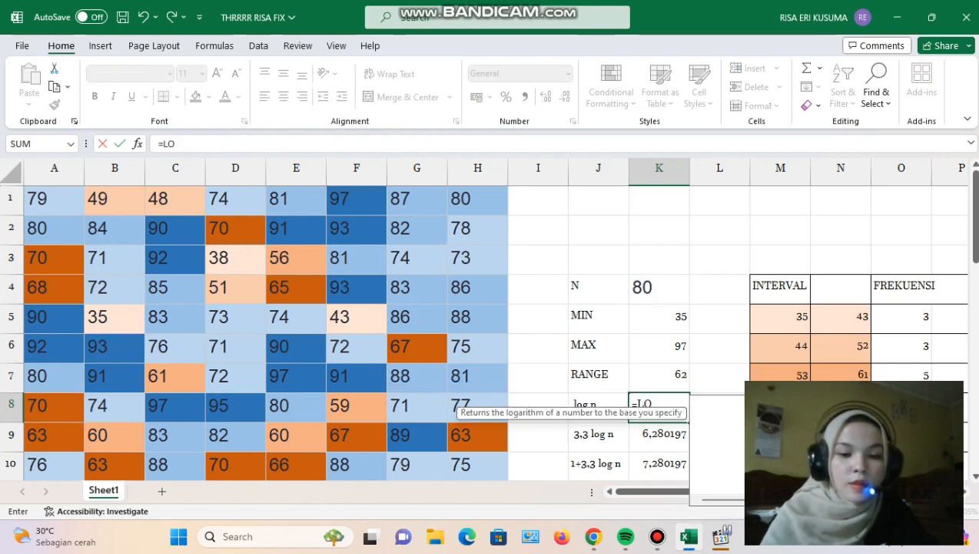
text(G()
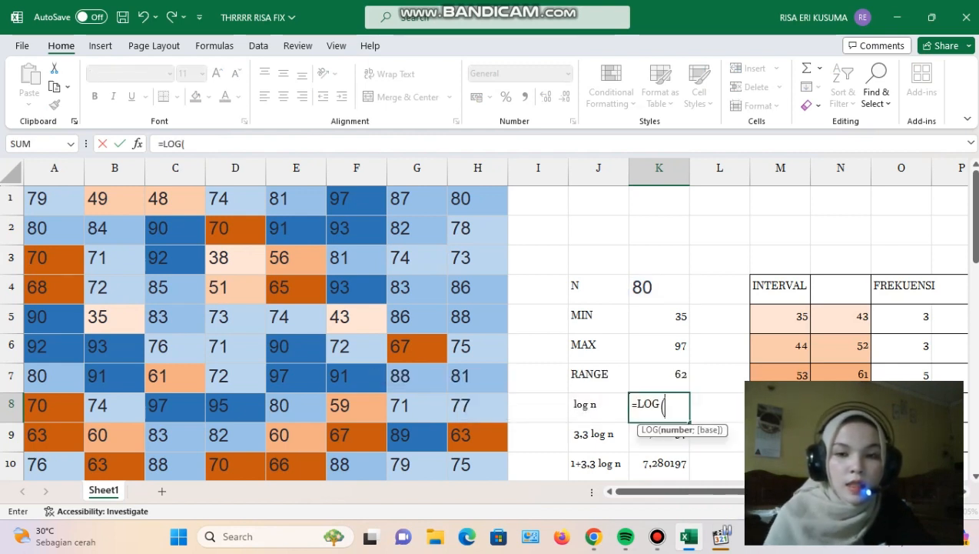
click(659, 288)
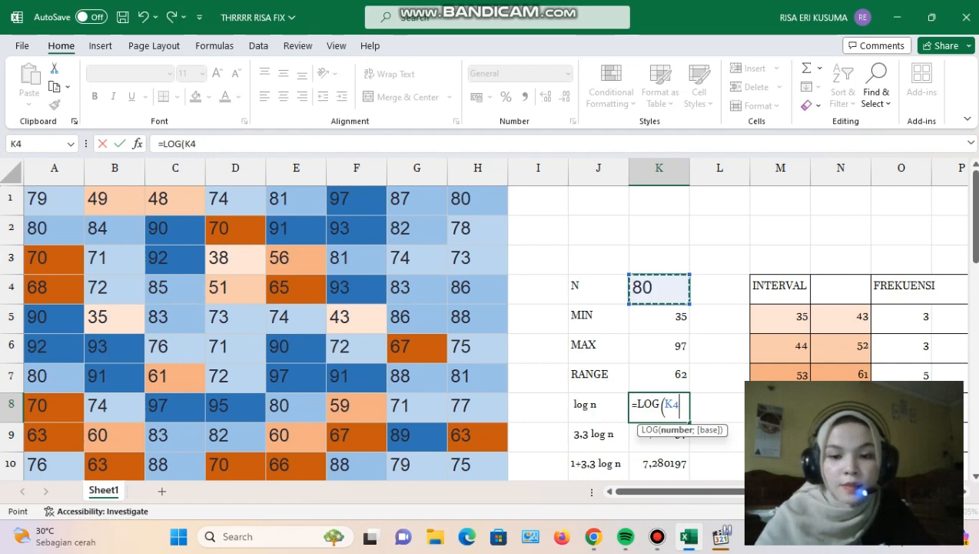
text())
key(Return)
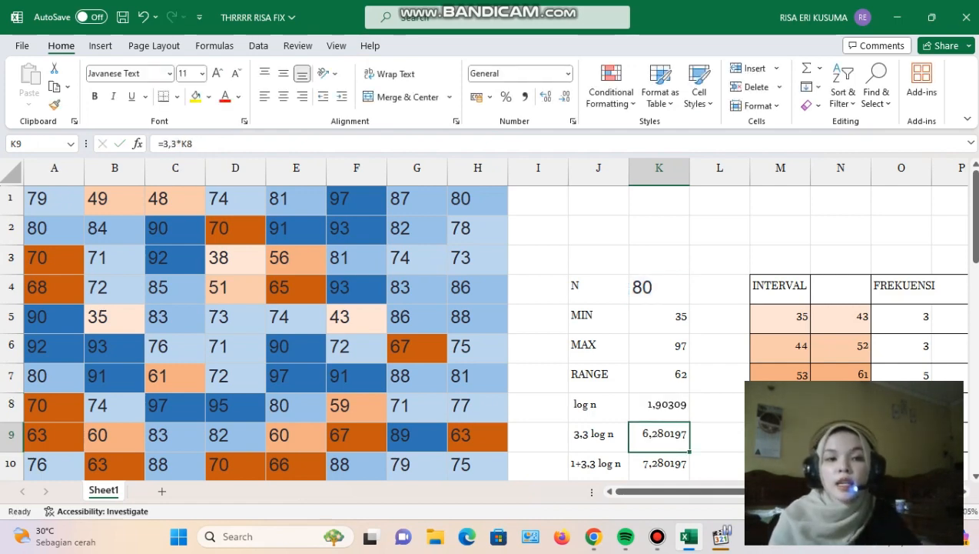
Step: Re-enter the 3,3 log n formula in K9 as =3,3*K8, multiplying the log n value by 3,3
scroll(484, 330, down, 1)
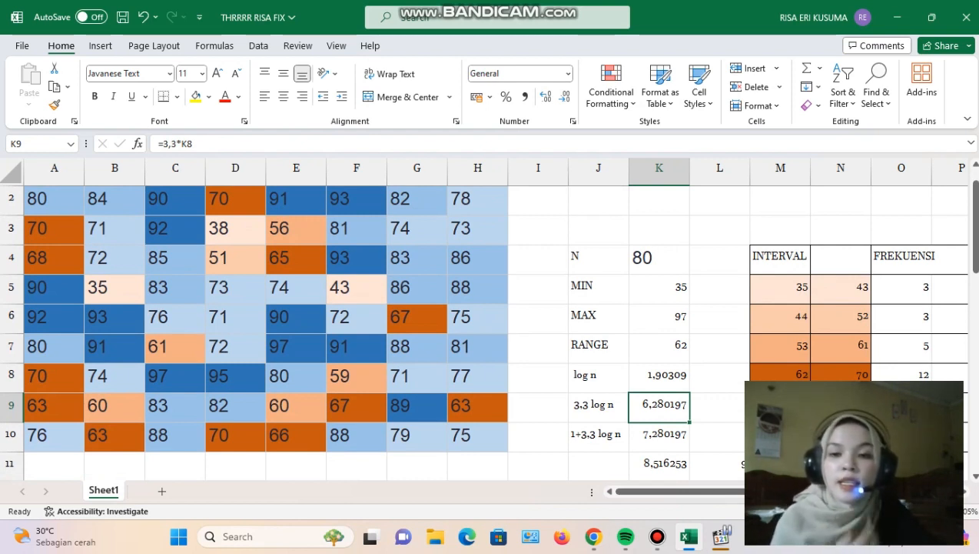
click(659, 376)
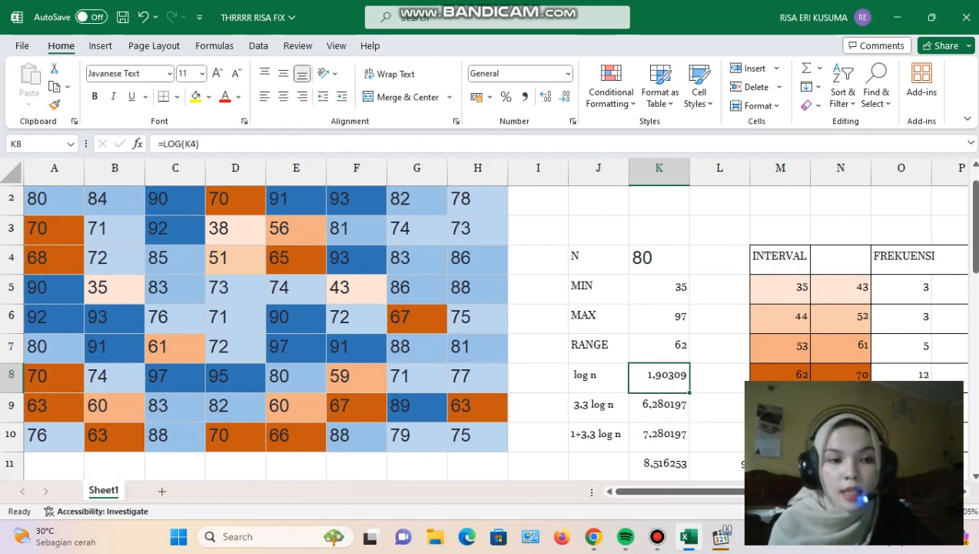
click(659, 406)
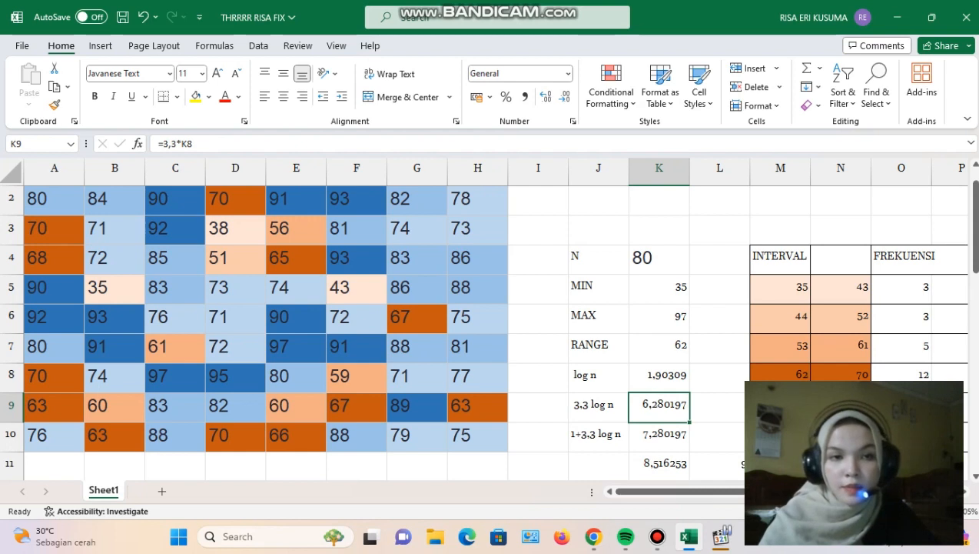
text(=)
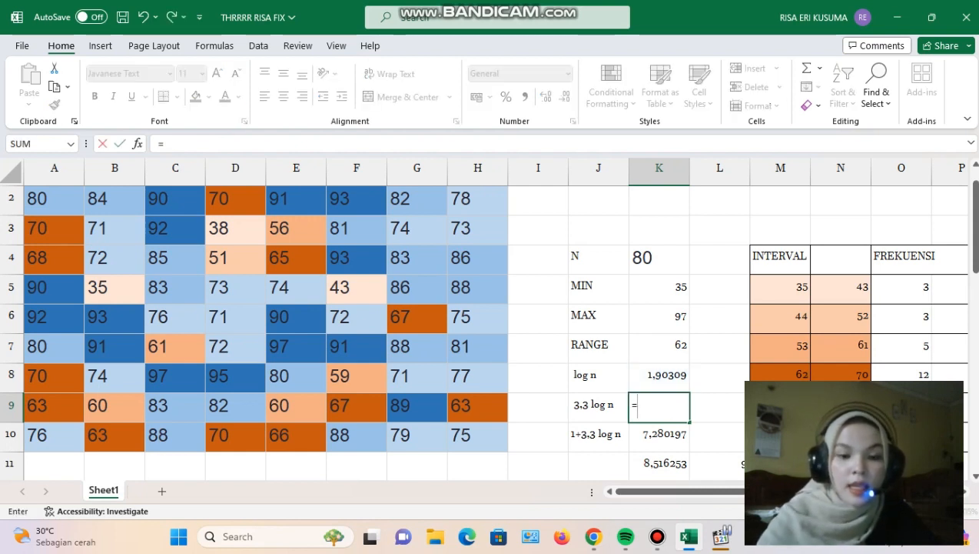
text(3)
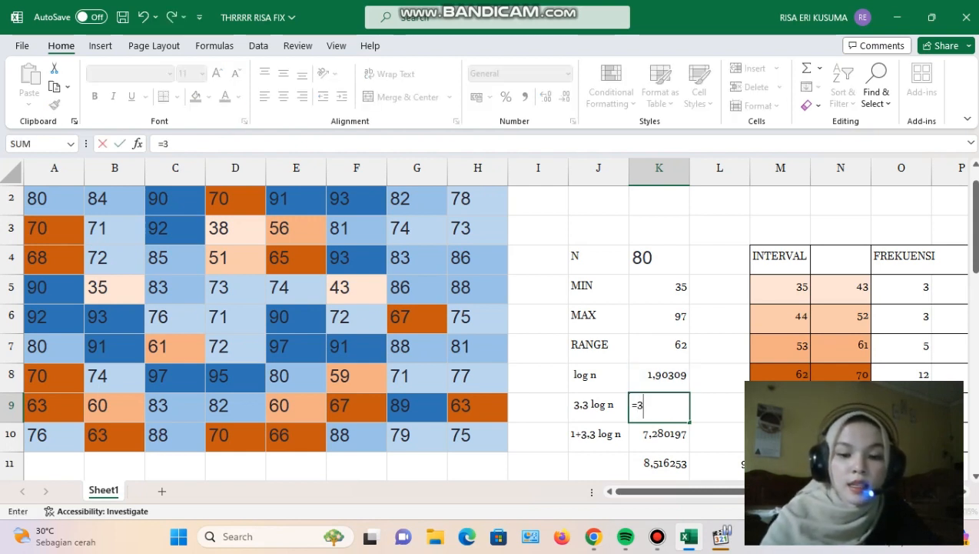
text(,3)
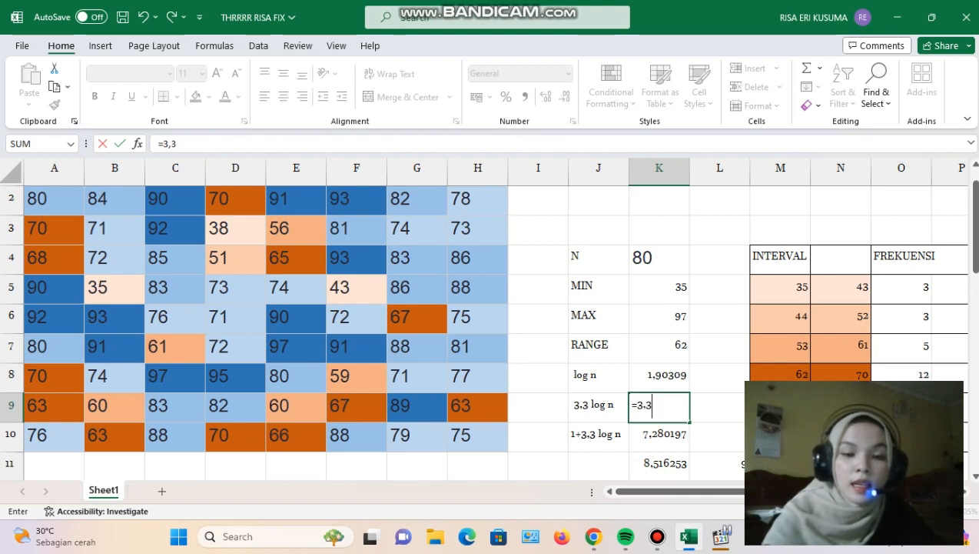
text(*)
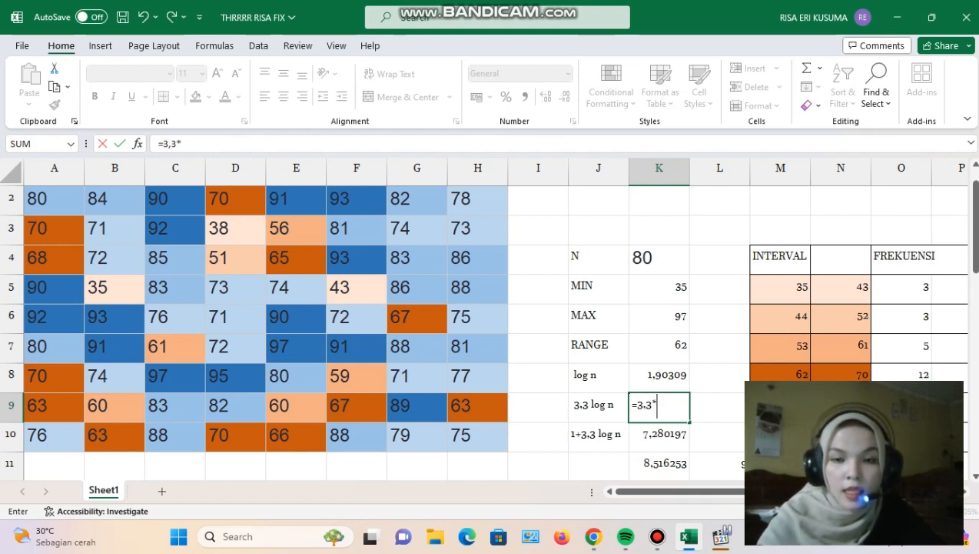
text(K8)
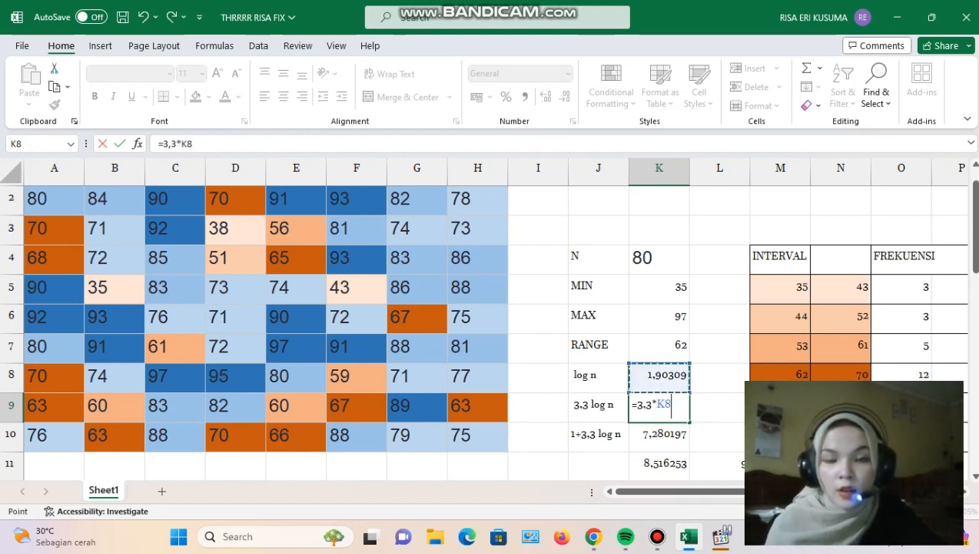
key(Return)
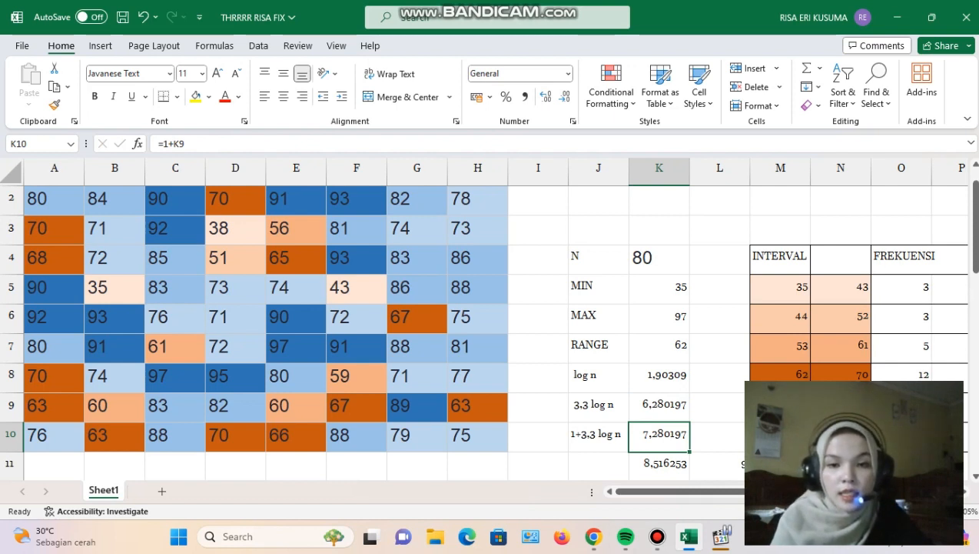
Step: Re-enter the 1+3,3 log n formula in K10 as =1+K9, adding 1 to the 3,3 log n value
click(598, 436)
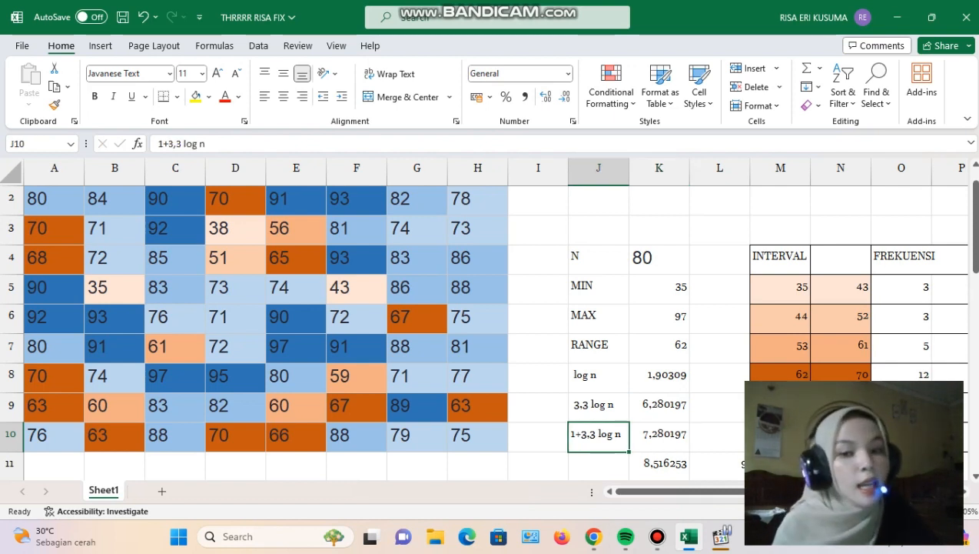
click(659, 436)
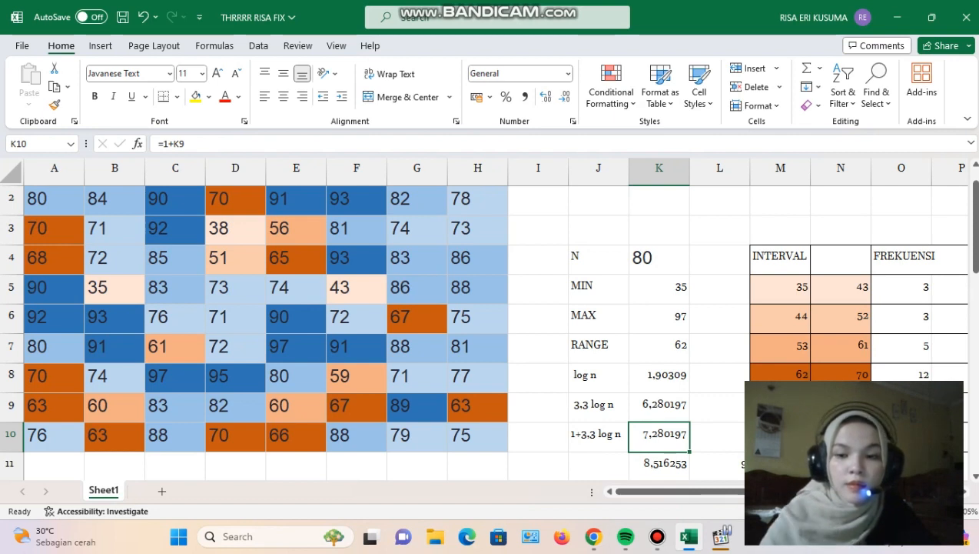
key(F2)
key(BackSpace)
key(BackSpace)
key(BackSpace)
key(BackSpace)
key(BackSpace)
text(=)
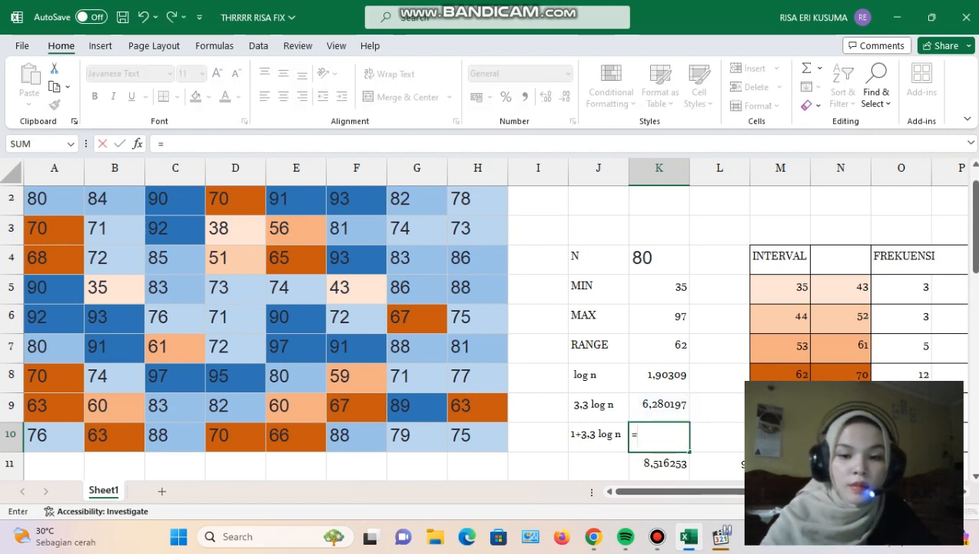
text(1)
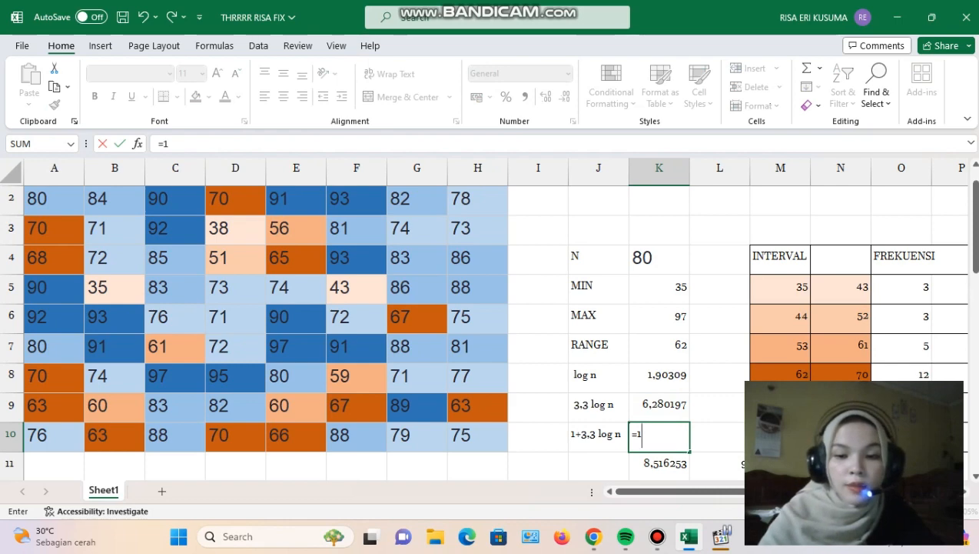
text(+)
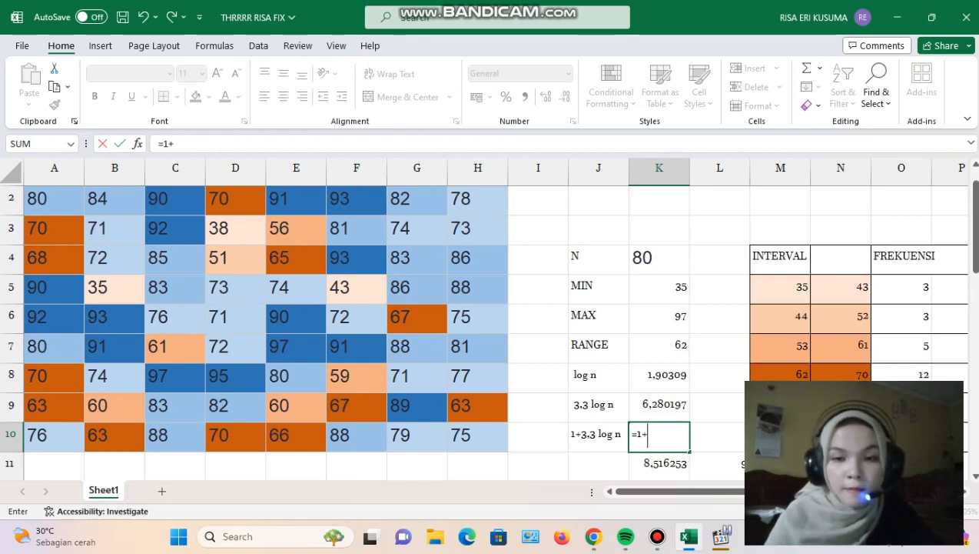
key(Up)
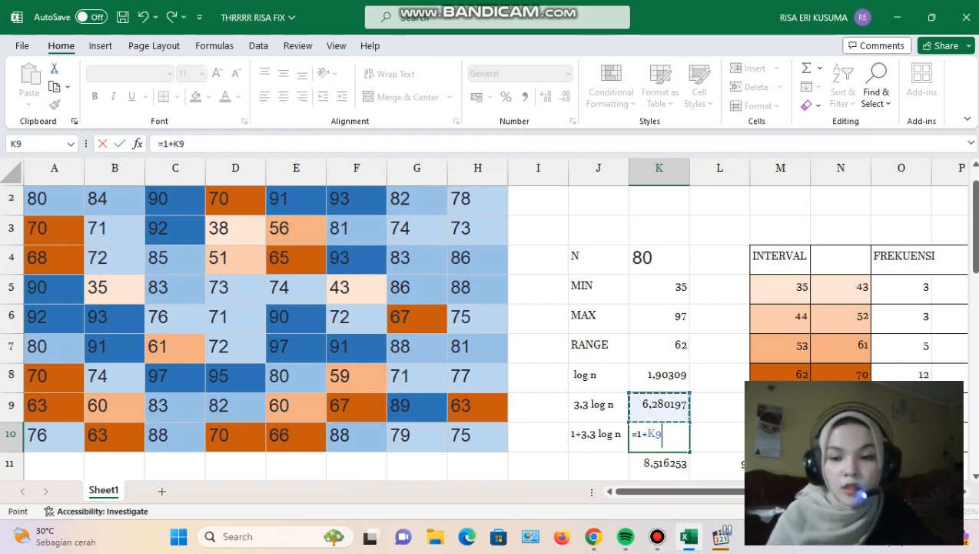
key(Return)
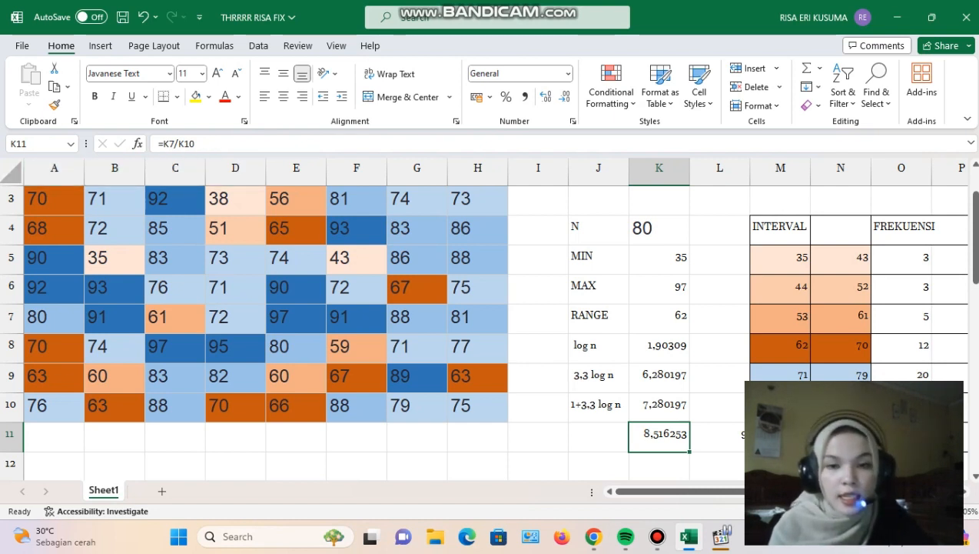
Step: Re-enter the class width formula in K11 as =K7/K10, dividing the range by the number of classes
click(659, 347)
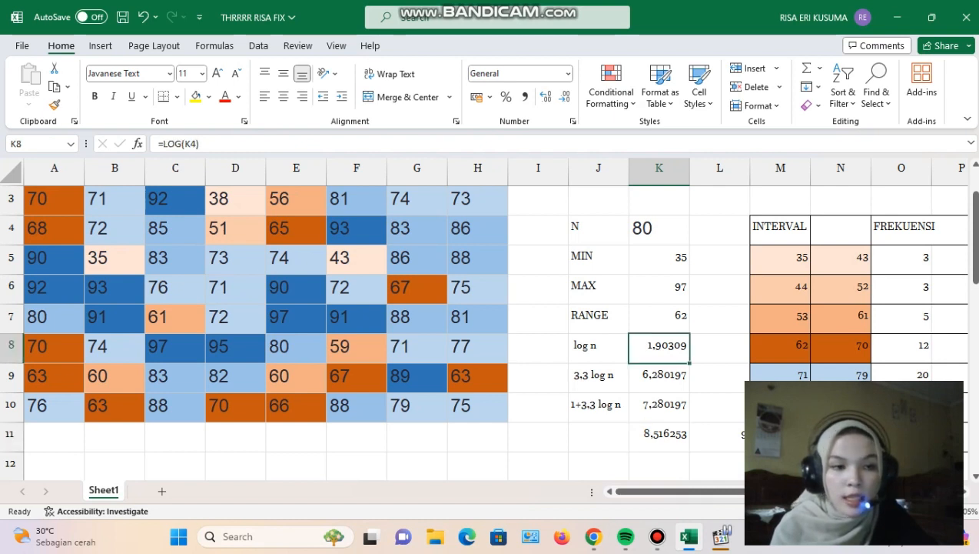
click(658, 317)
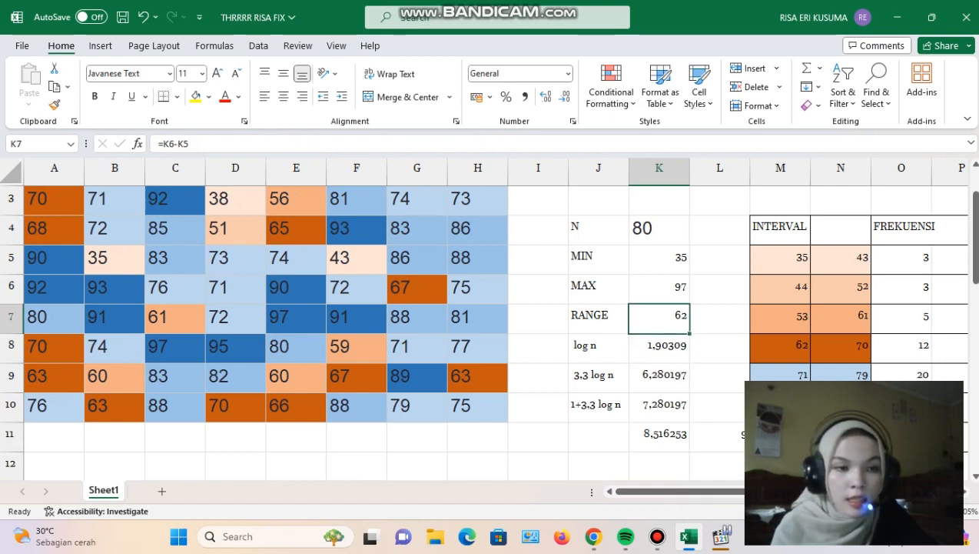
click(659, 406)
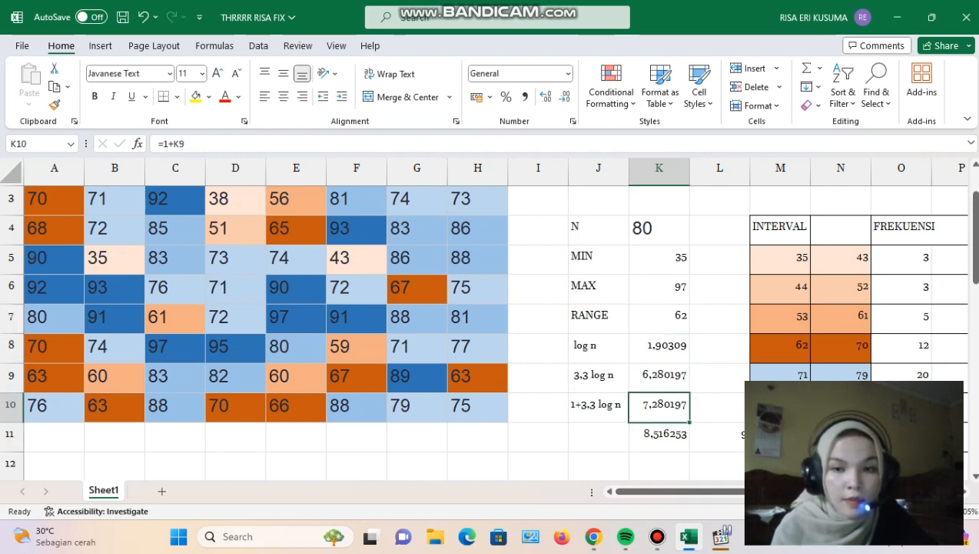
click(659, 435)
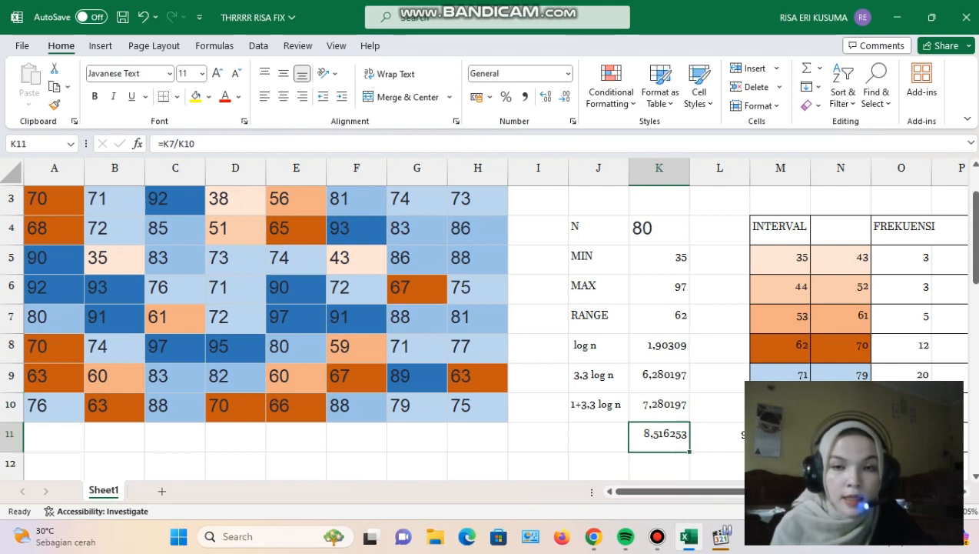
click(659, 317)
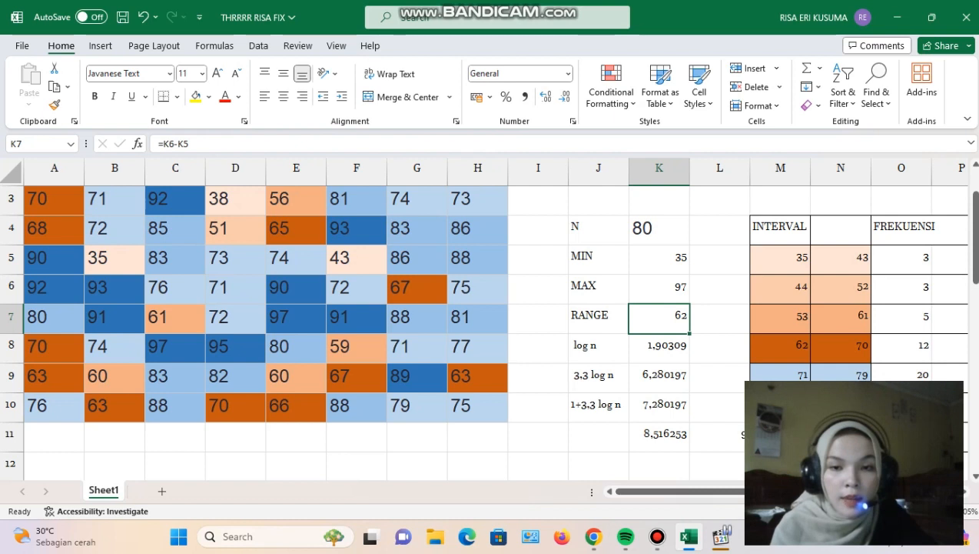
click(658, 406)
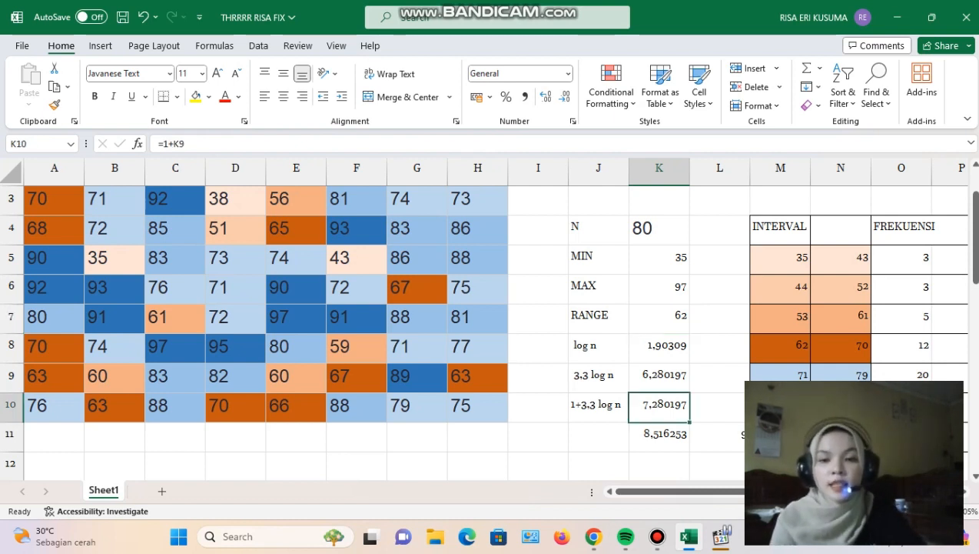
click(659, 436)
key(BackSpace)
text(=)
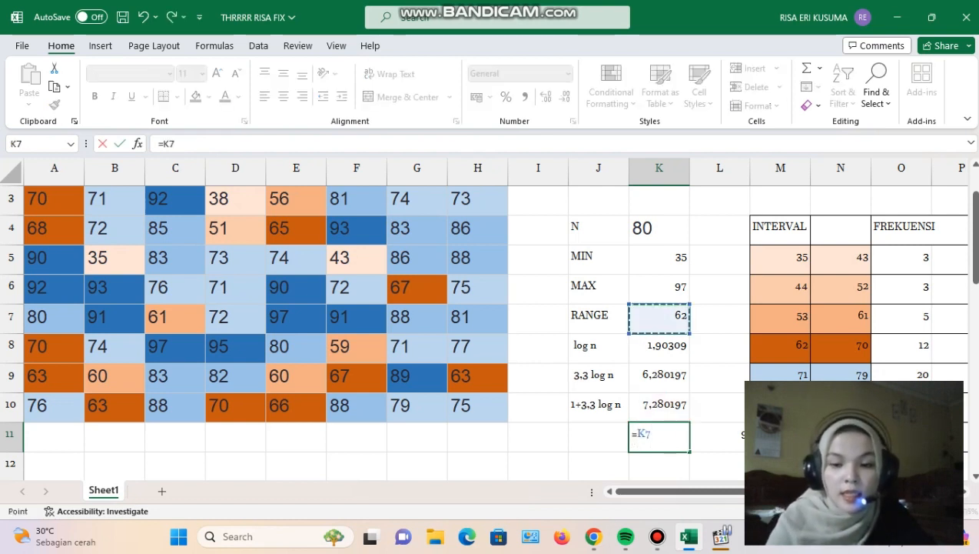
text(/)
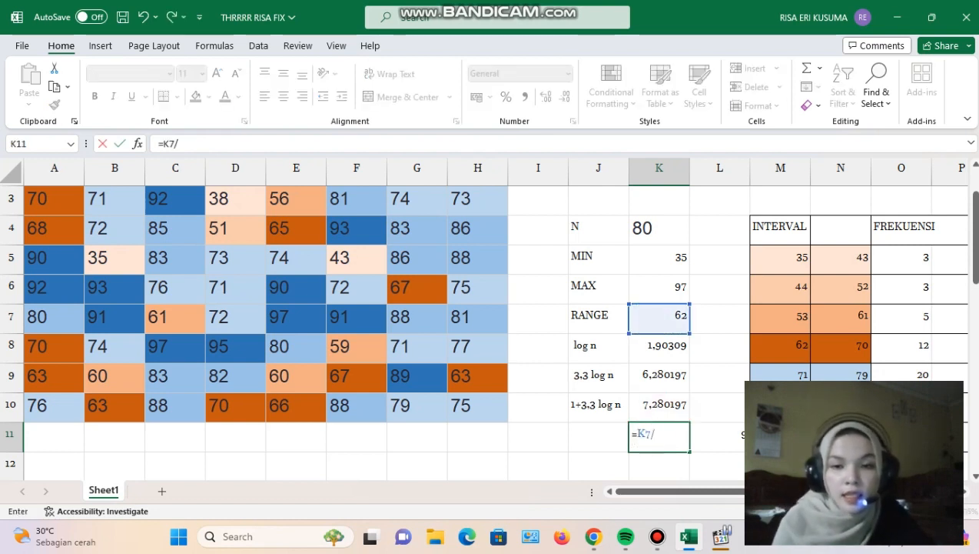
key(Up)
key(Return)
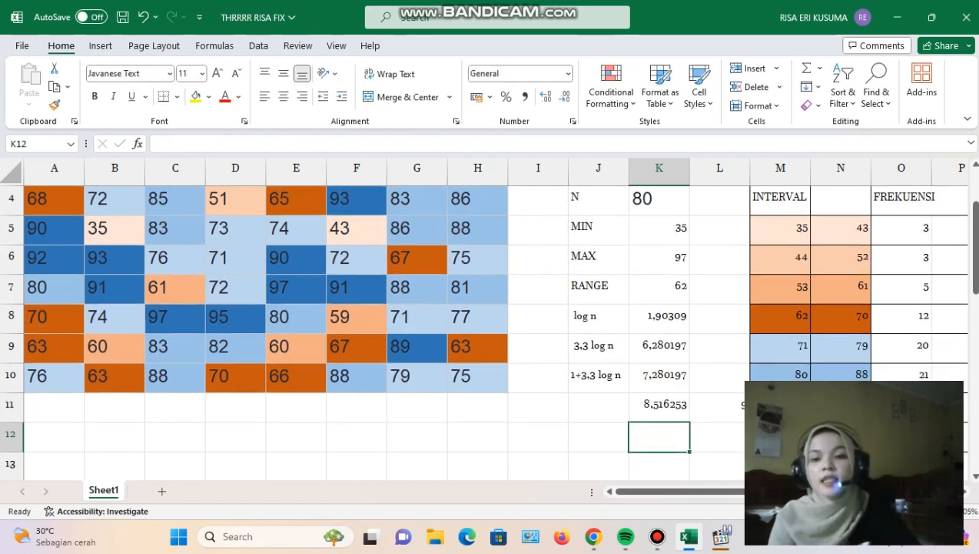
Step: Examine the class width in K11 and its rounded value in L11, and compare the first interval's limits in M5 and N5 with the minimum in K5
click(659, 403)
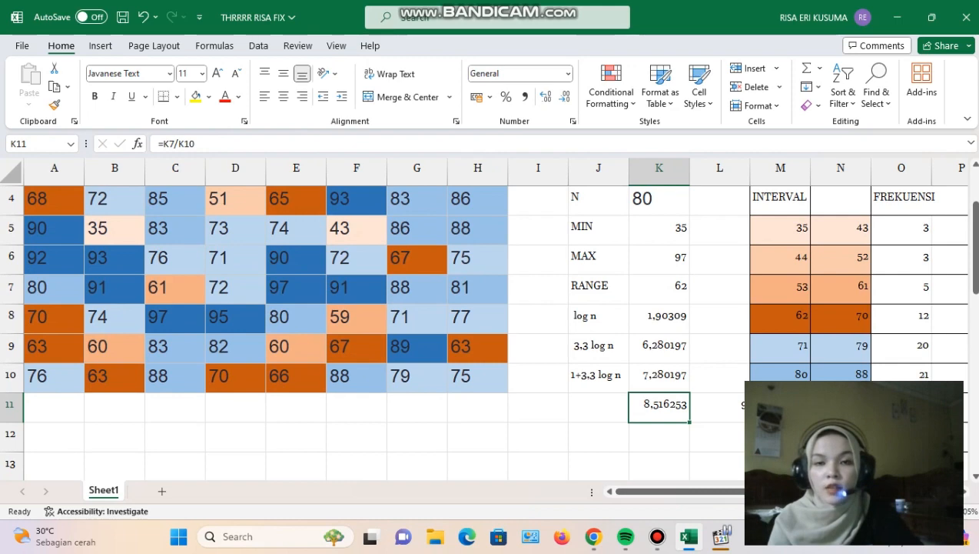
click(719, 407)
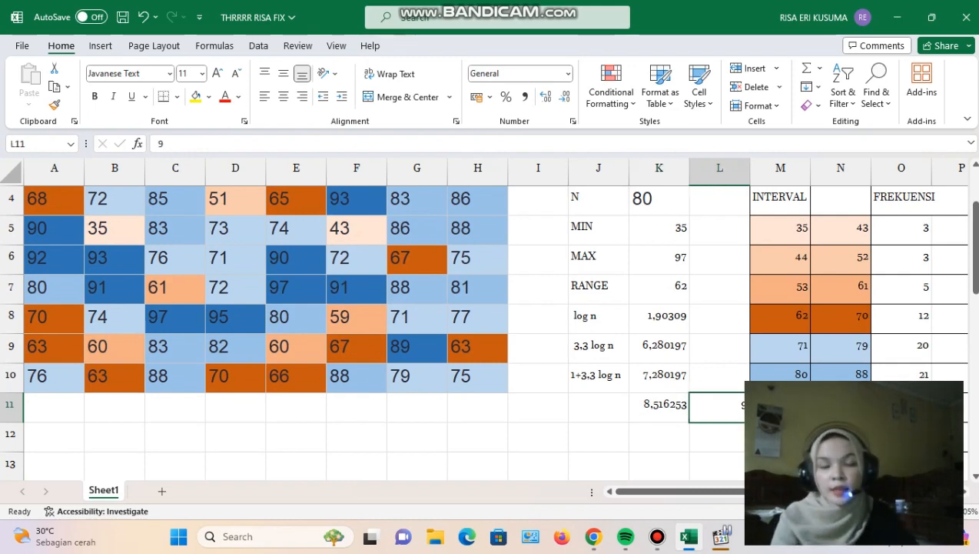
scroll(484, 323, right, 2)
scroll(484, 322, up, 1)
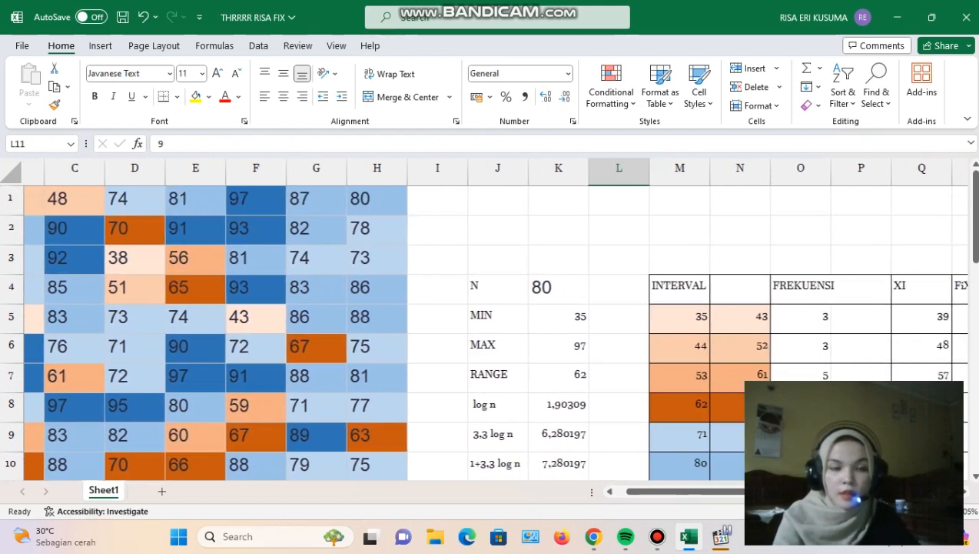
scroll(492, 323, left, 1)
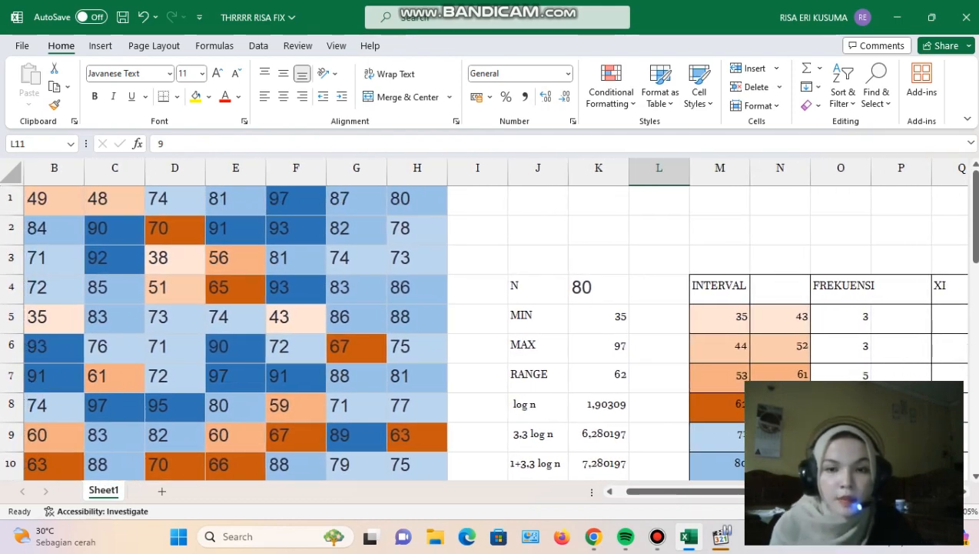
click(720, 316)
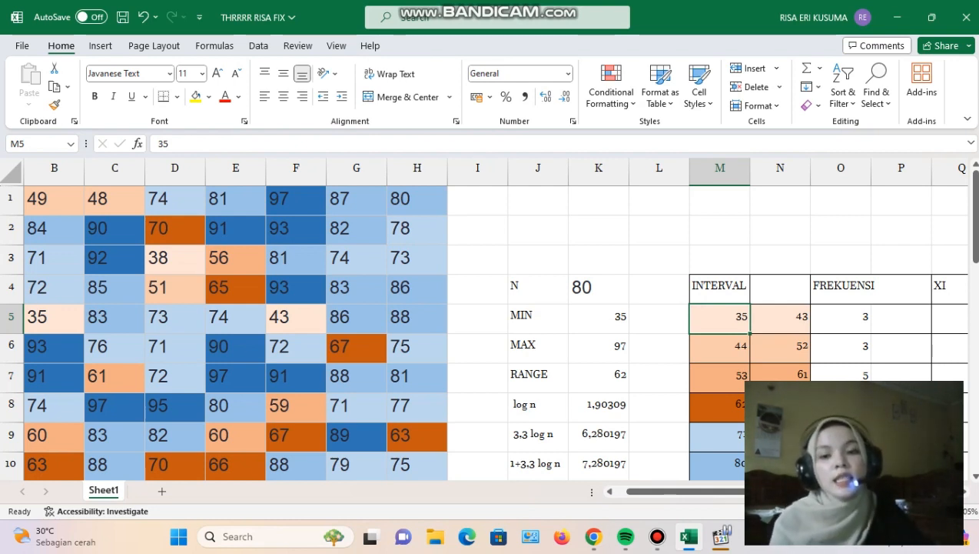
click(599, 316)
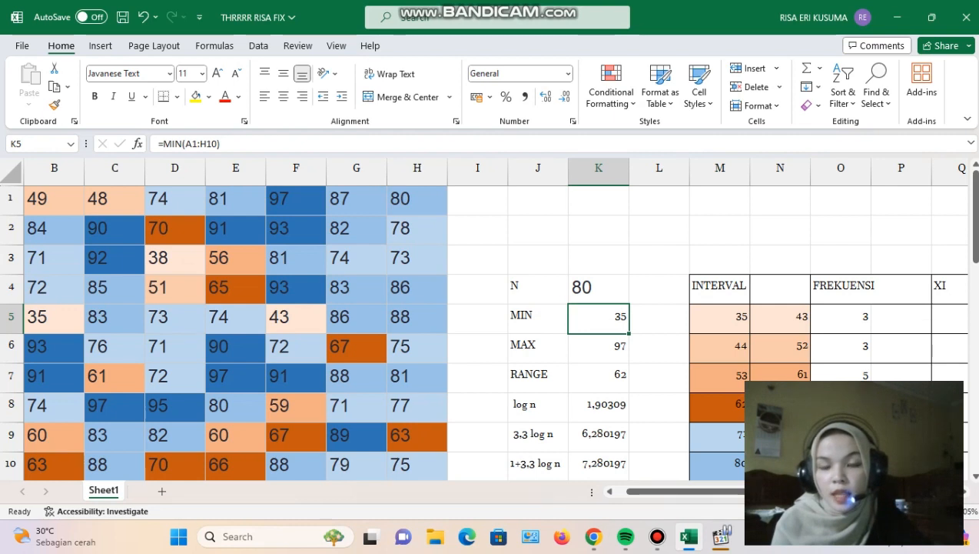
click(719, 316)
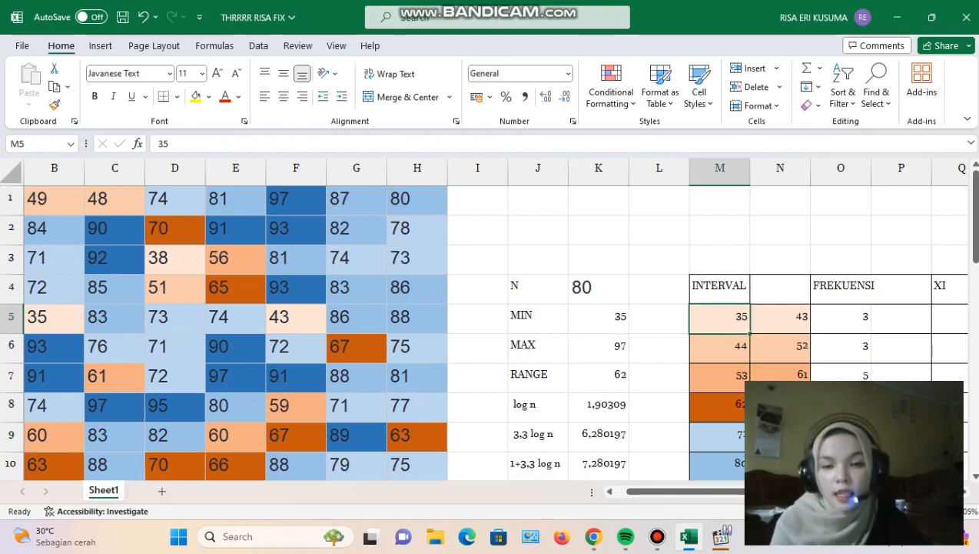
click(599, 316)
click(719, 316)
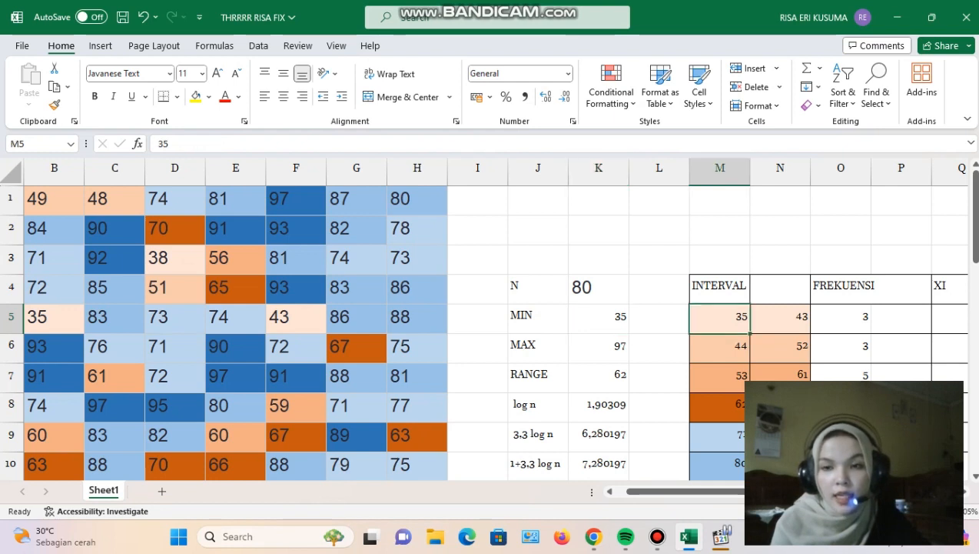
click(780, 316)
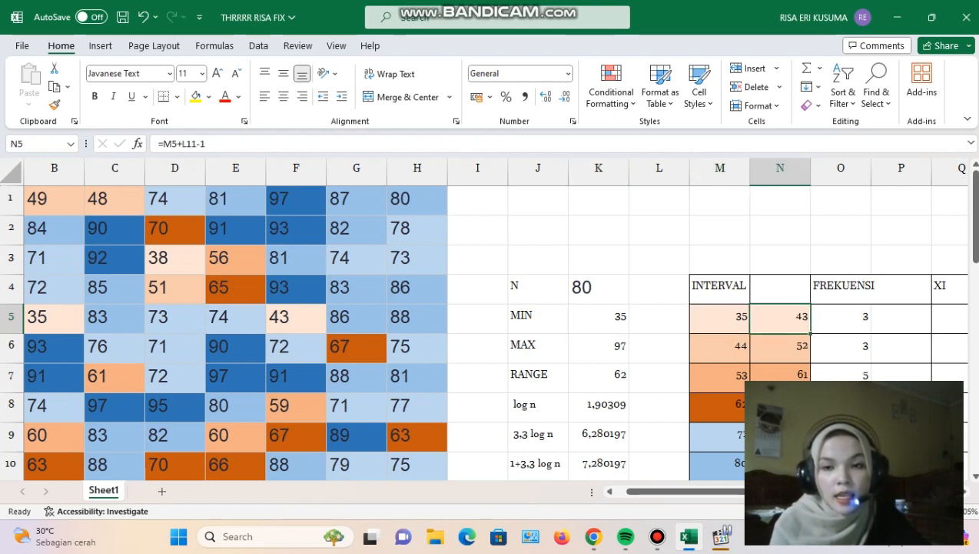
click(720, 316)
click(780, 316)
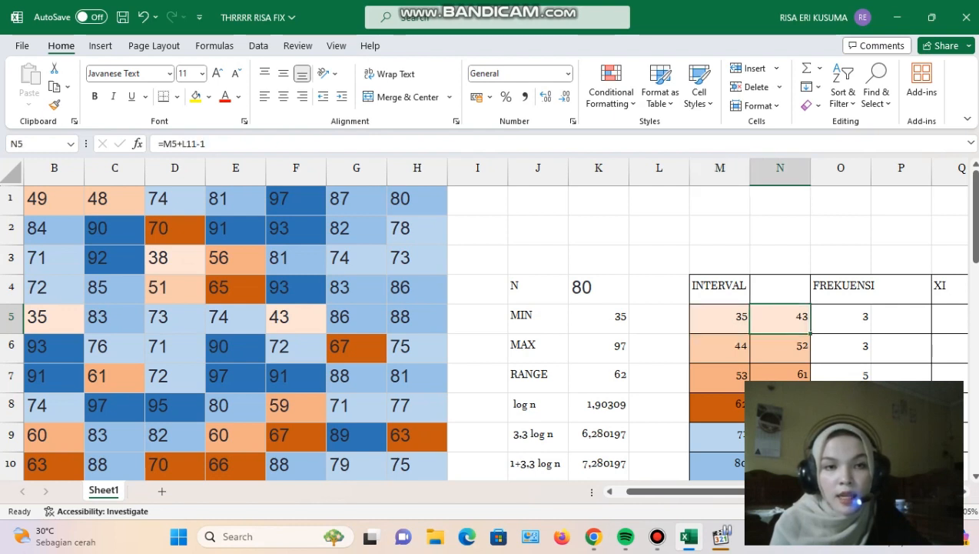
Step: Re-enter the first interval's upper limit formula in N5 as =M5+L11-1, adding the rounded class width to the lower limit minus 1
drag(659, 316, 677, 446)
click(677, 445)
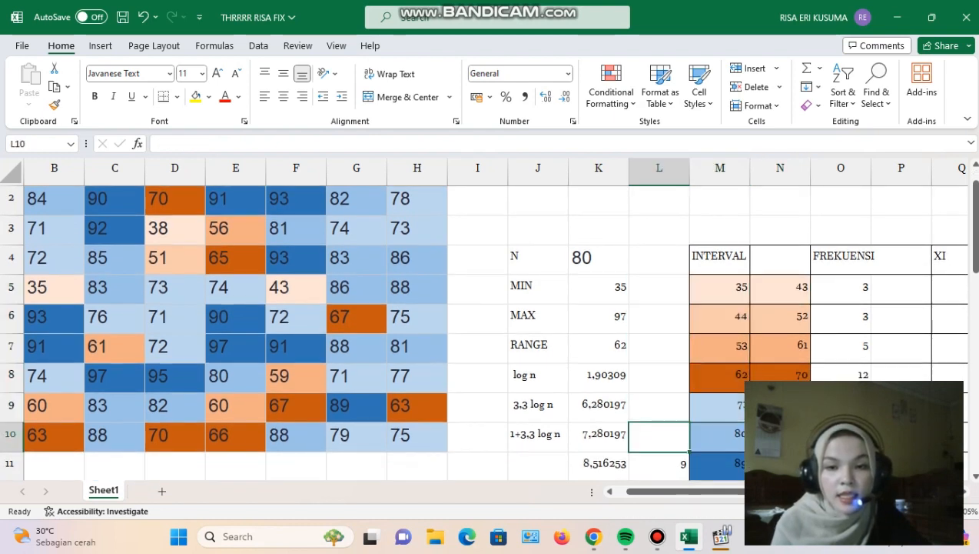
click(659, 463)
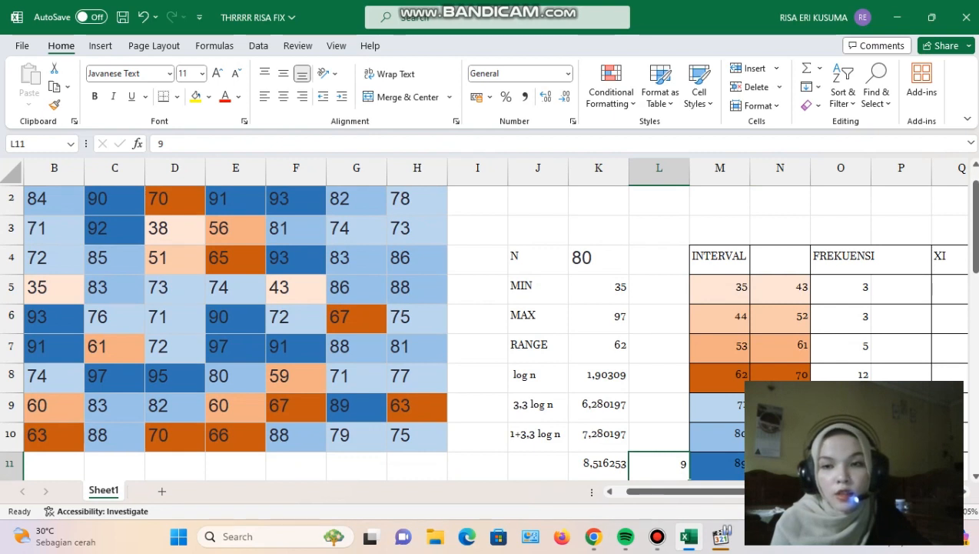
click(780, 286)
key(BackSpace)
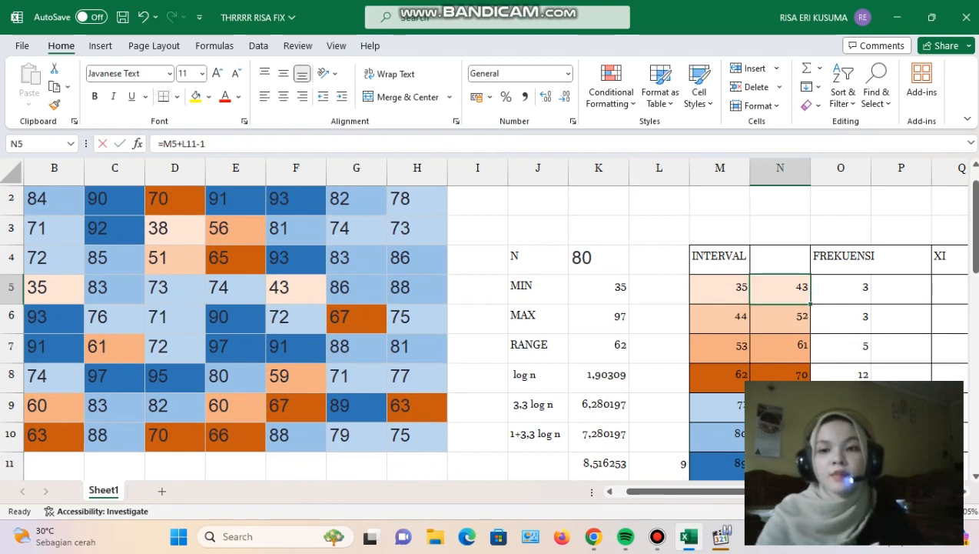
text(=)
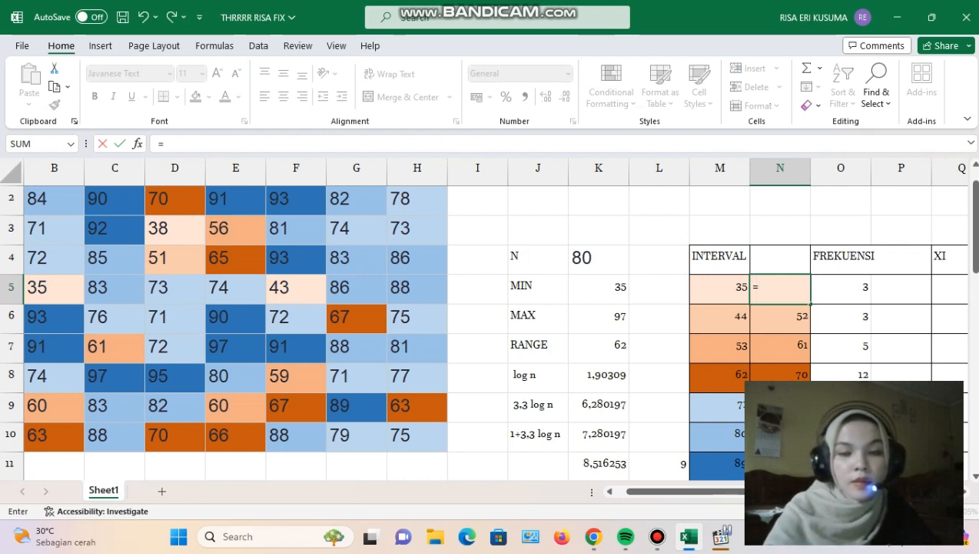
key(Left)
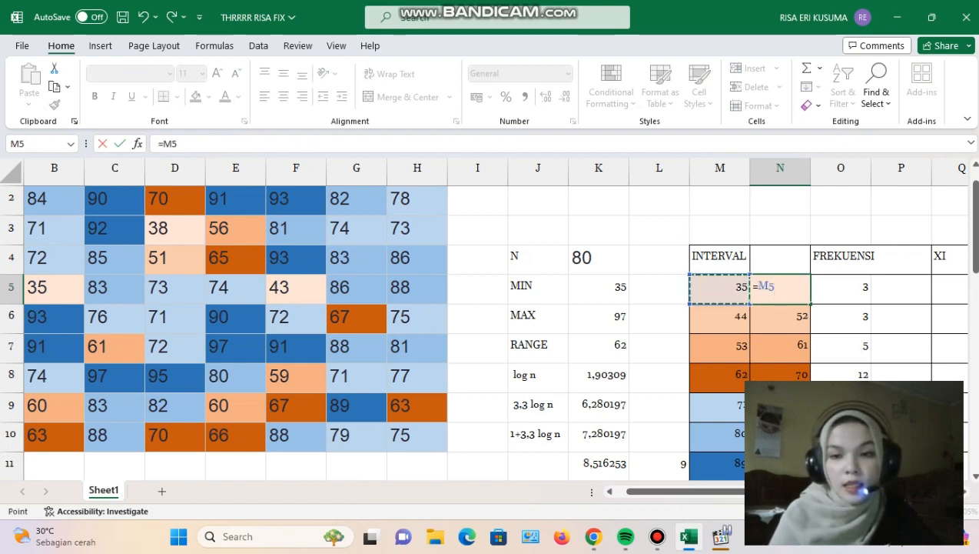
text(+)
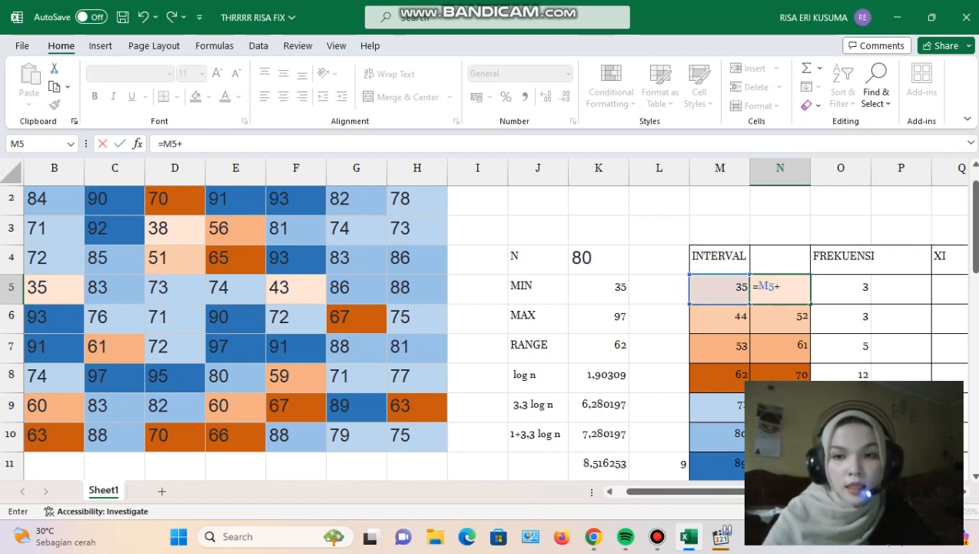
scroll(487, 308, down, 1)
click(659, 436)
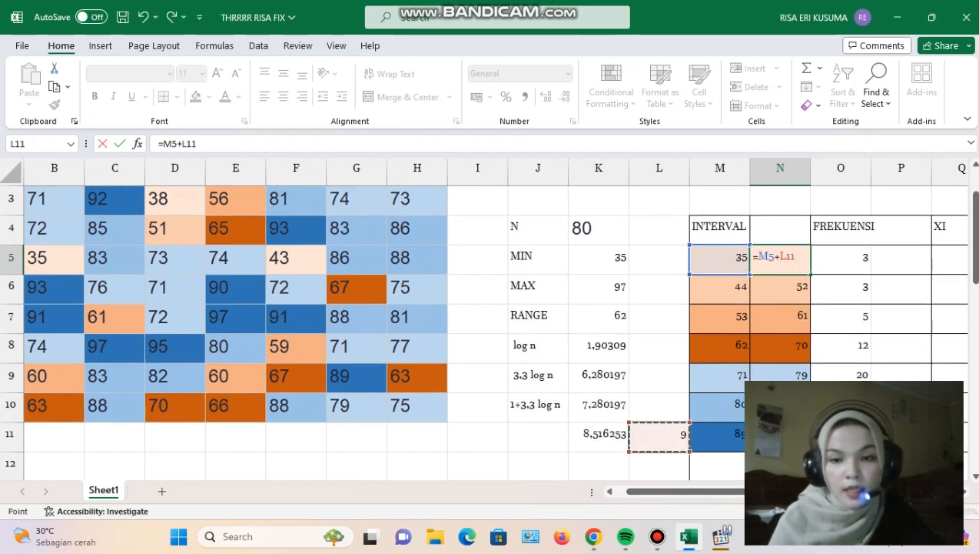
text(-1)
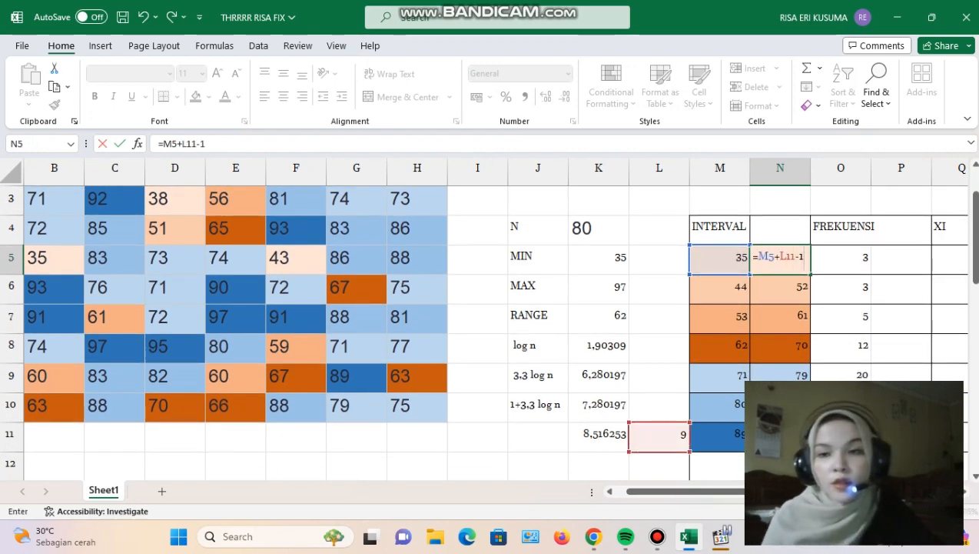
key(Return)
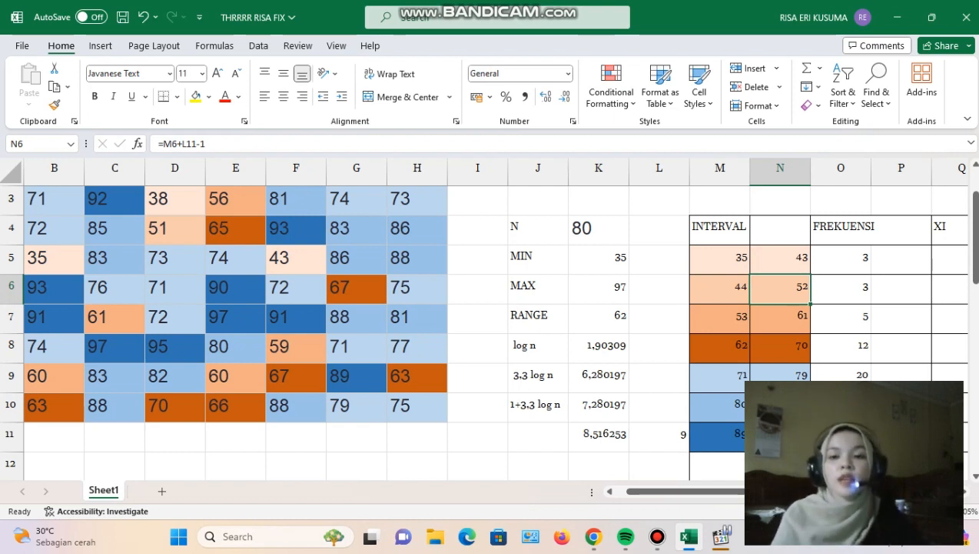
Step: Re-enter the second interval's upper limit formula in N6 as =M6+L11-1
click(720, 288)
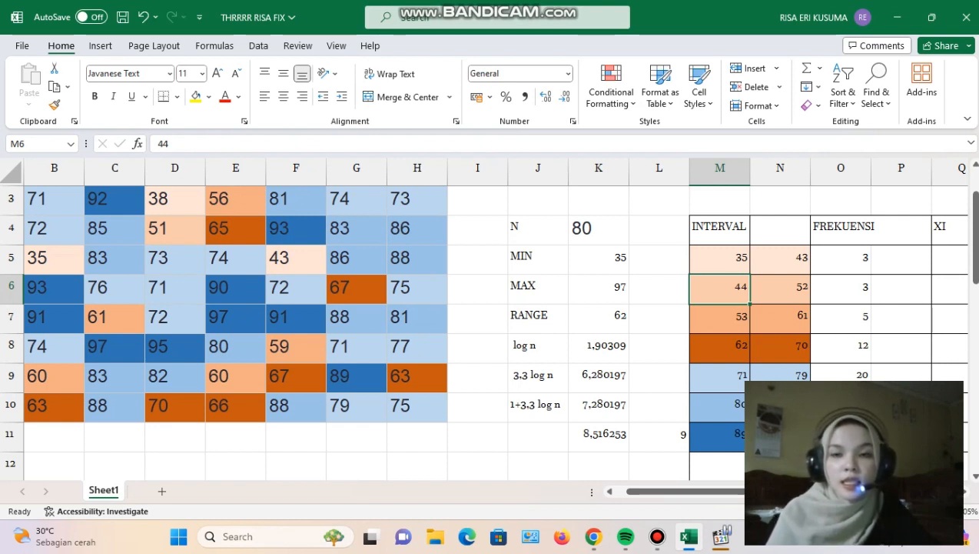
click(781, 288)
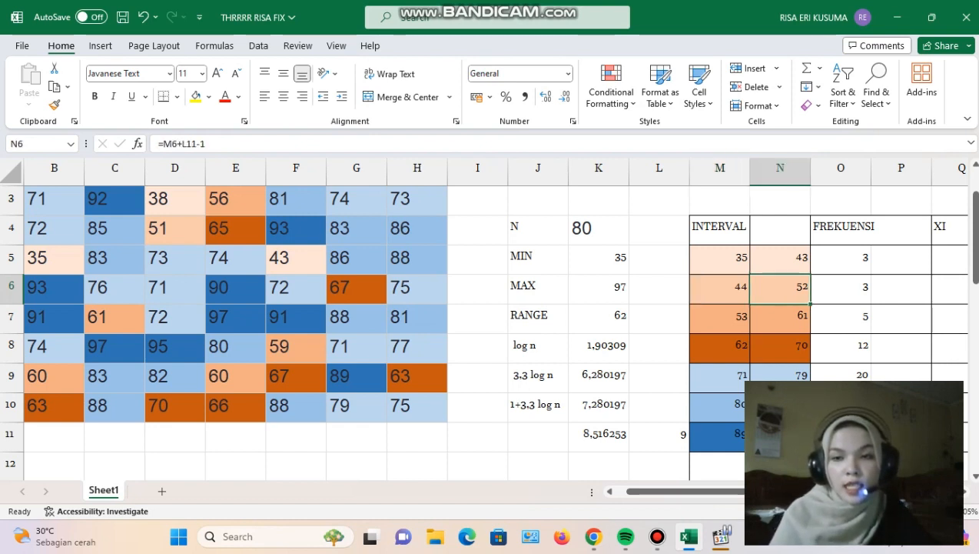
text(=)
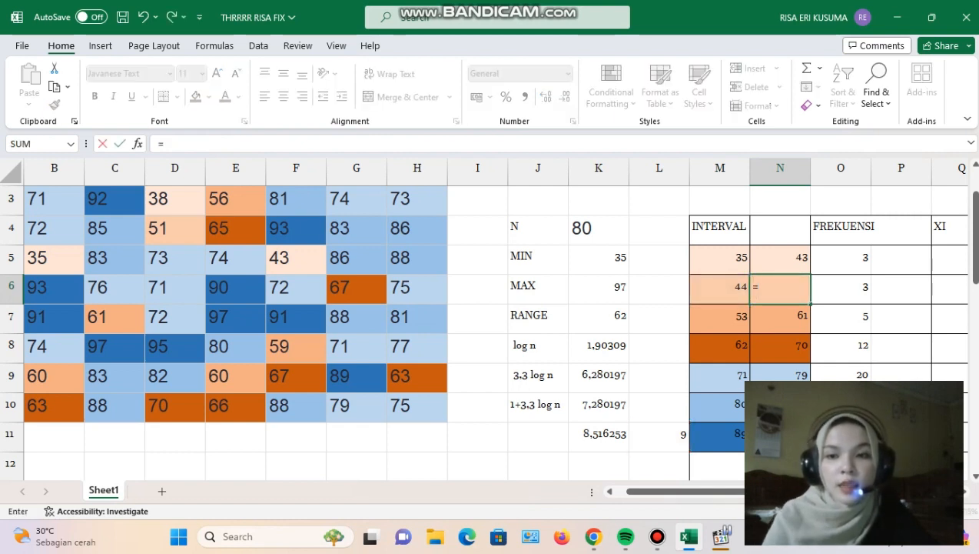
key(Left)
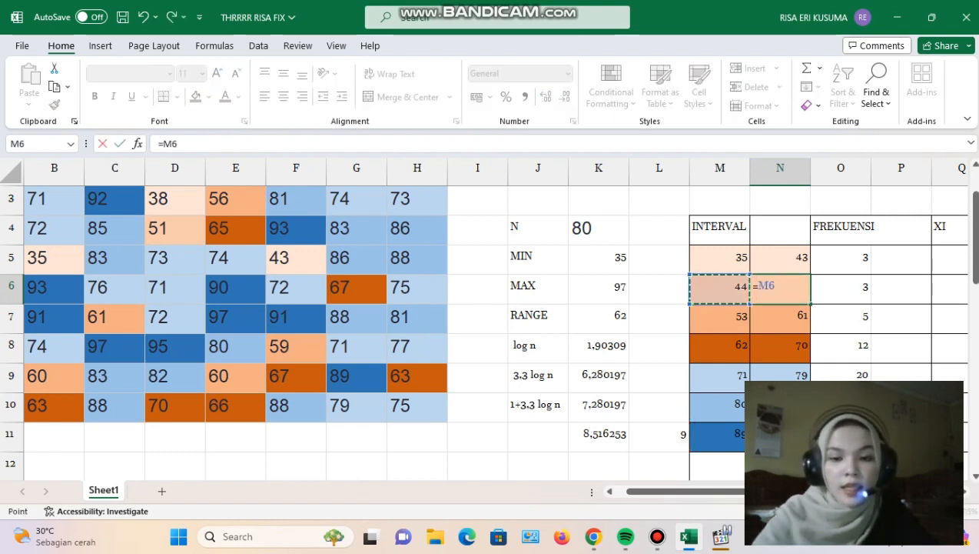
text(+)
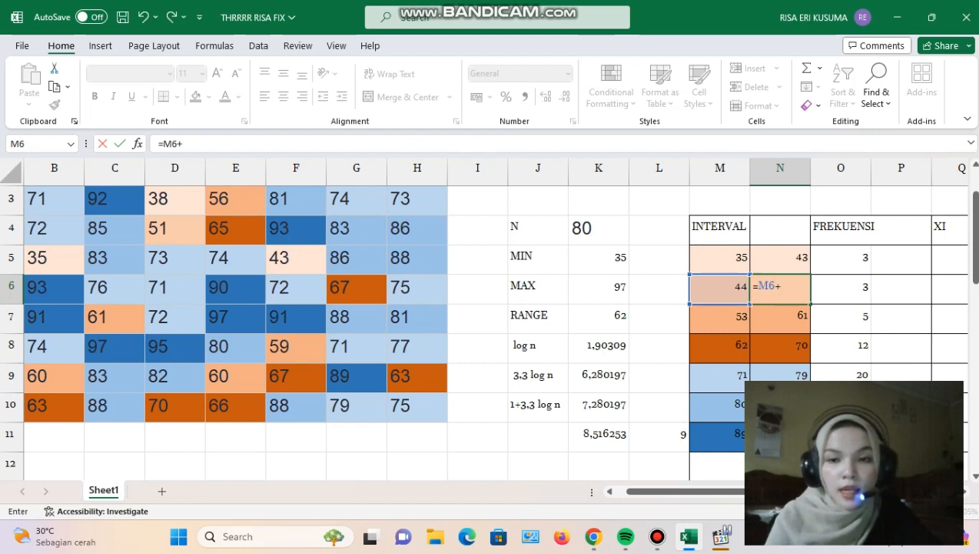
click(659, 437)
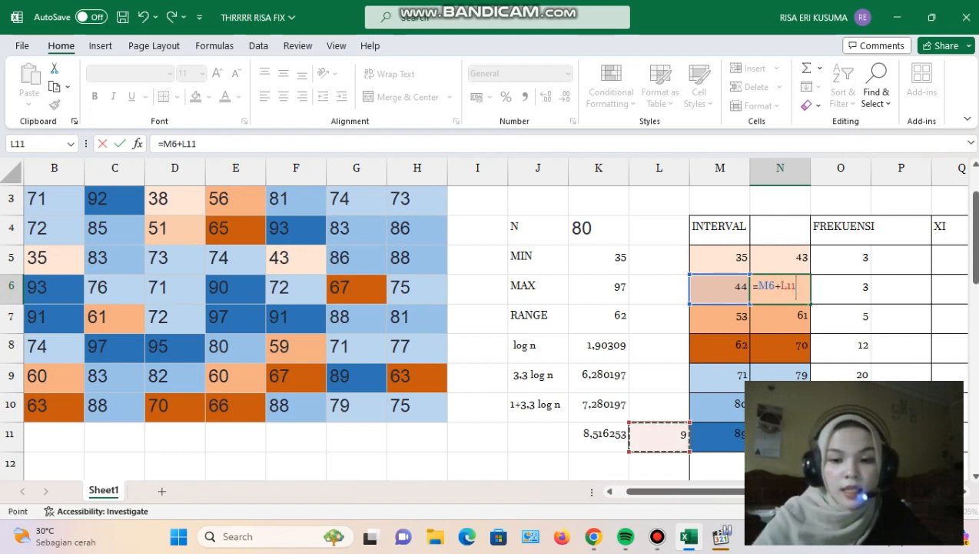
text(-1)
key(Return)
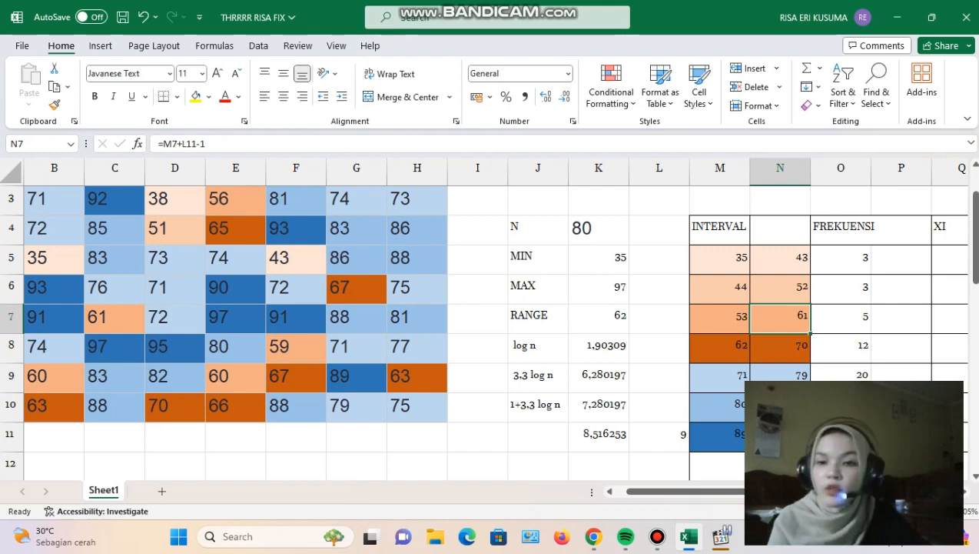
Step: Create a conditional formatting rule for the data range A1:H10 that formats only cells with values between 35 and 43
scroll(490, 323, left, 1)
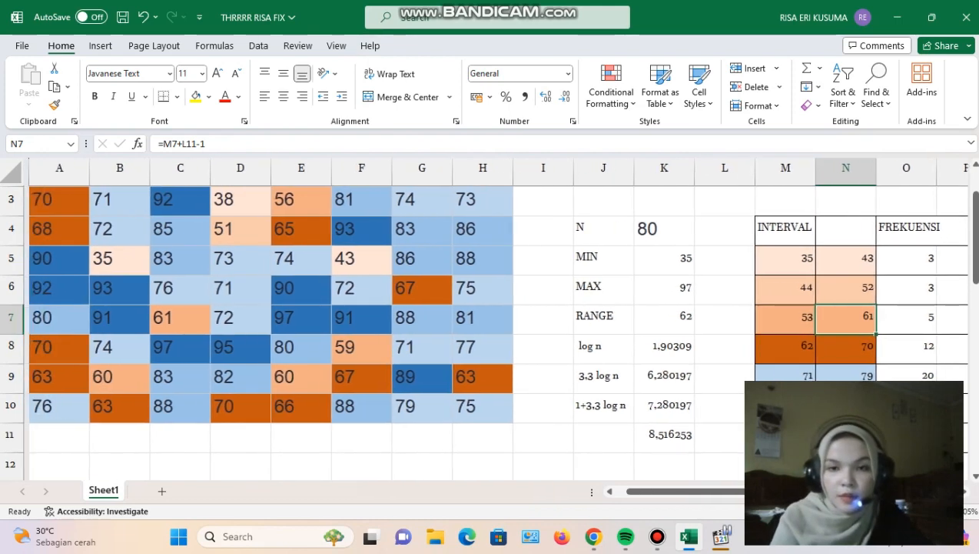
scroll(490, 323, up, 1)
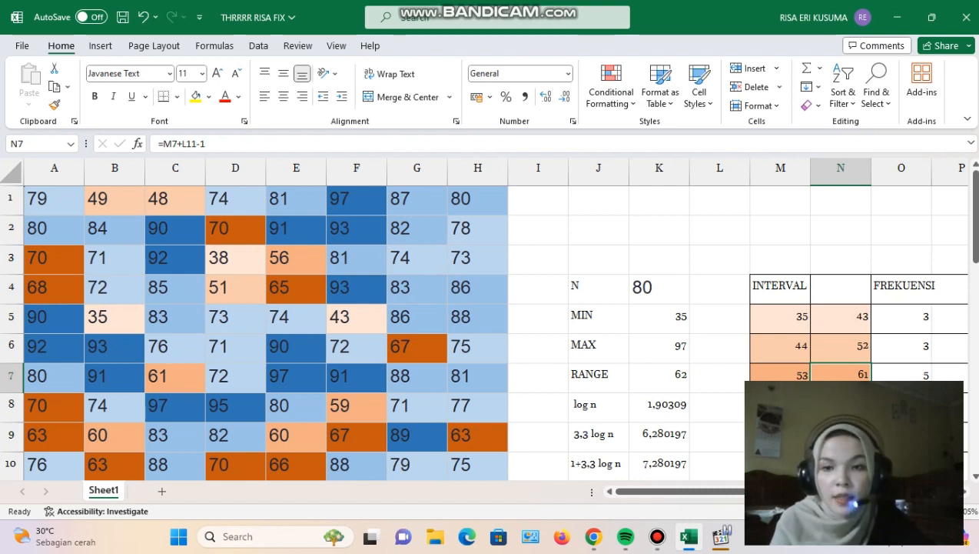
click(780, 317)
click(115, 317)
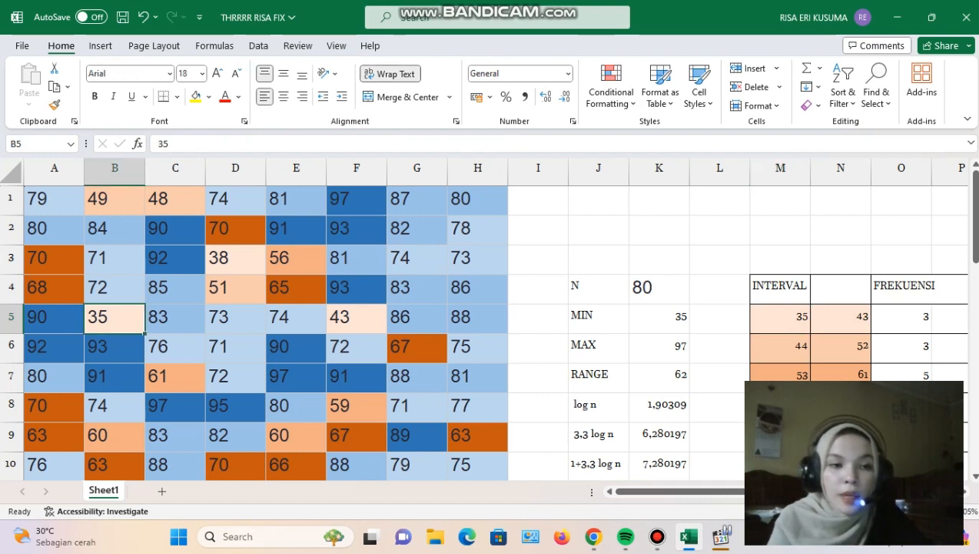
drag(53, 198, 477, 464)
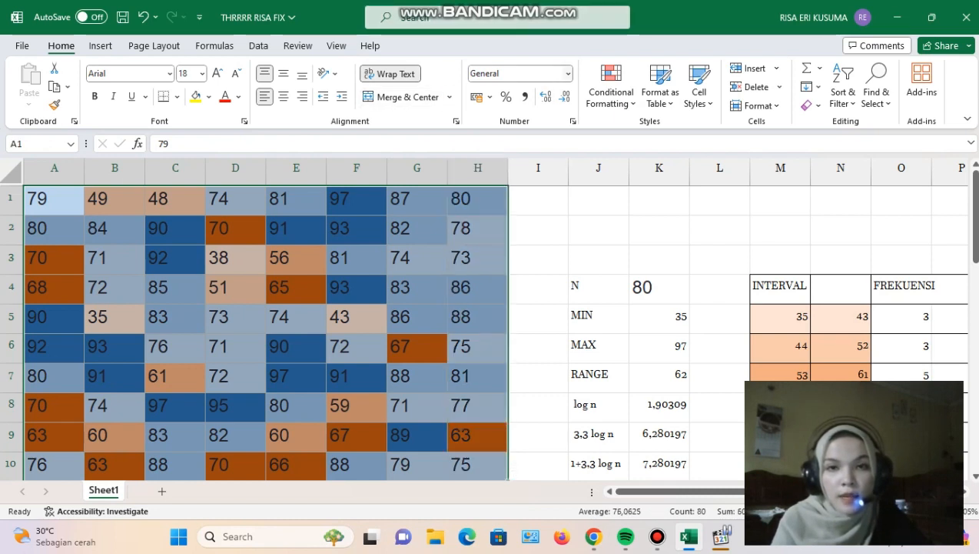
click(611, 85)
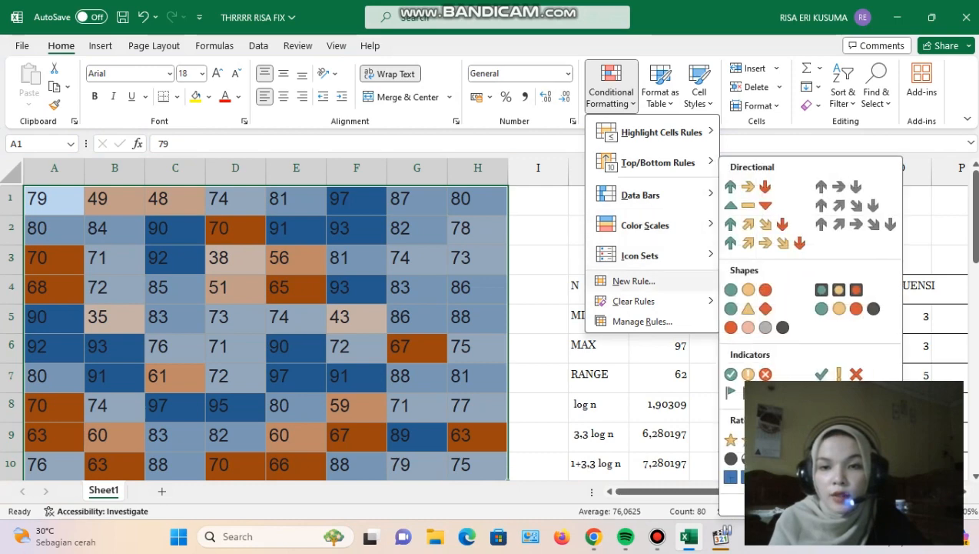
click(634, 281)
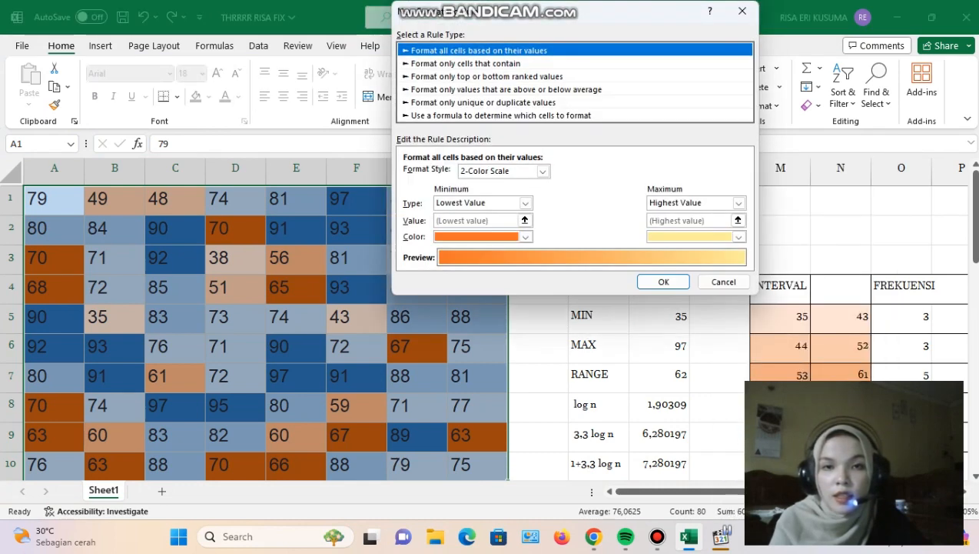
click(466, 64)
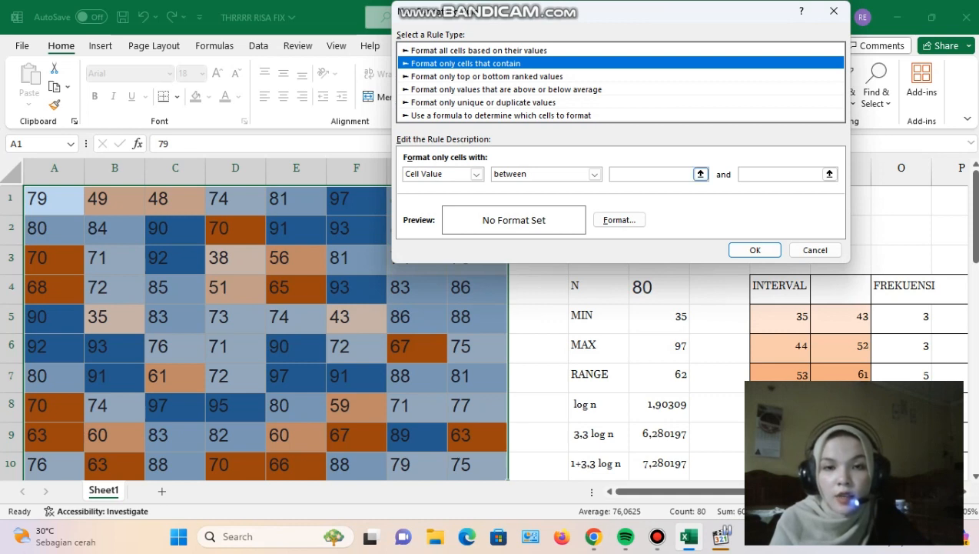
click(652, 175)
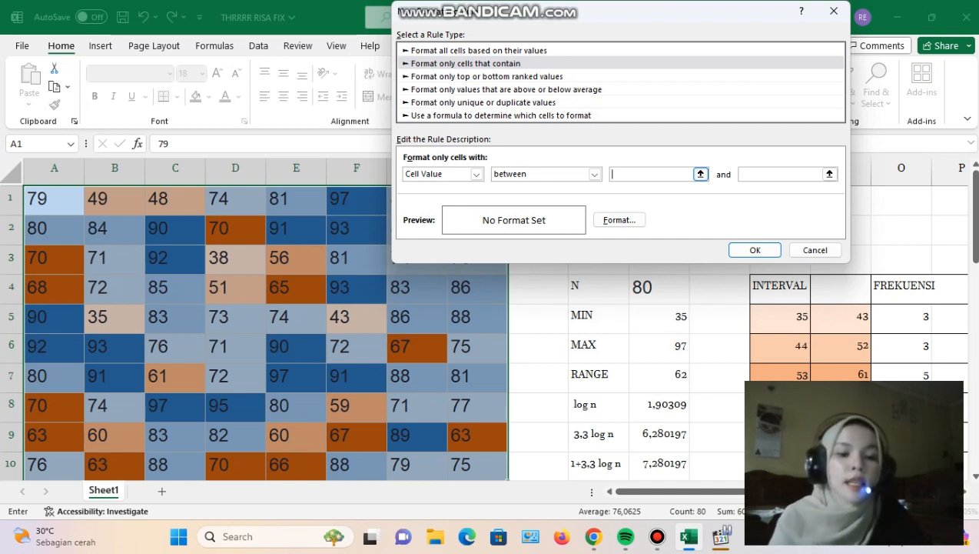
text(35)
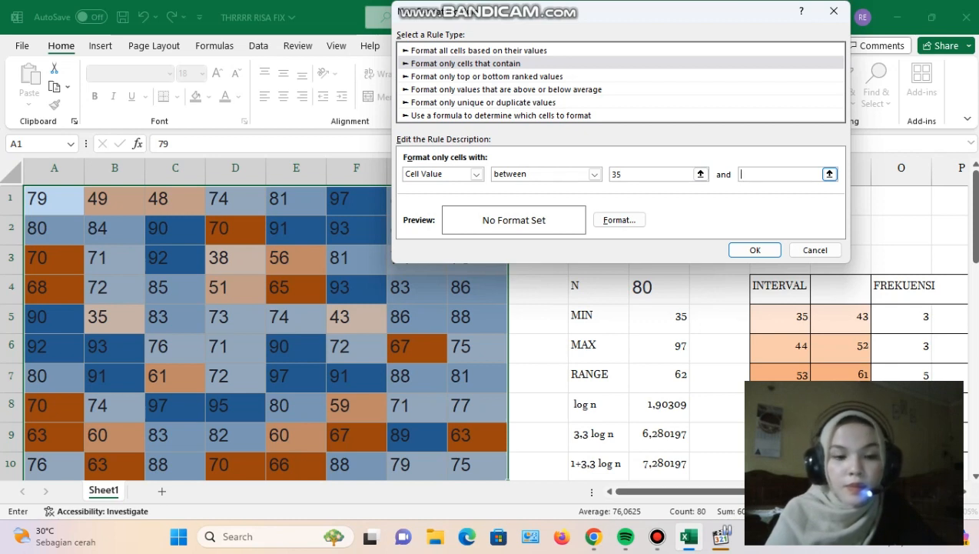
text(4)
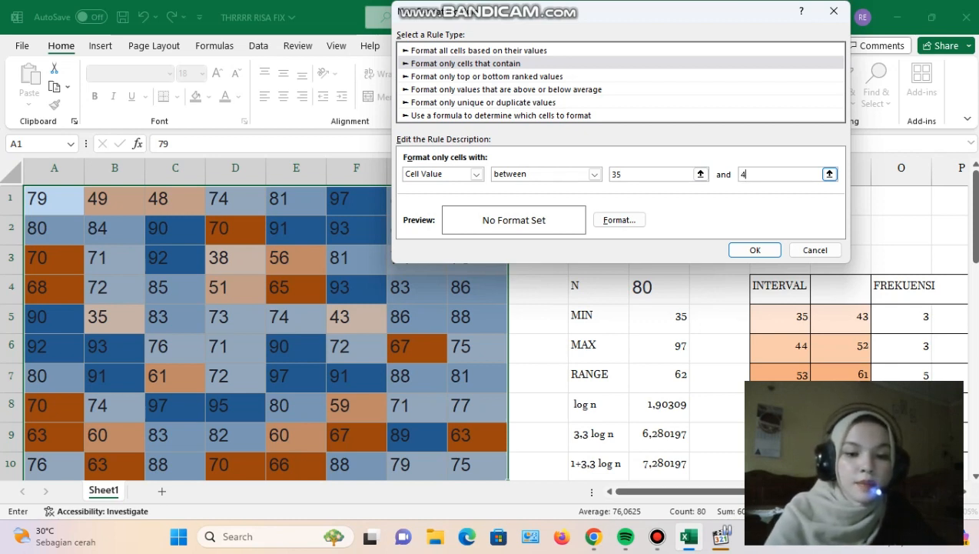
text(3)
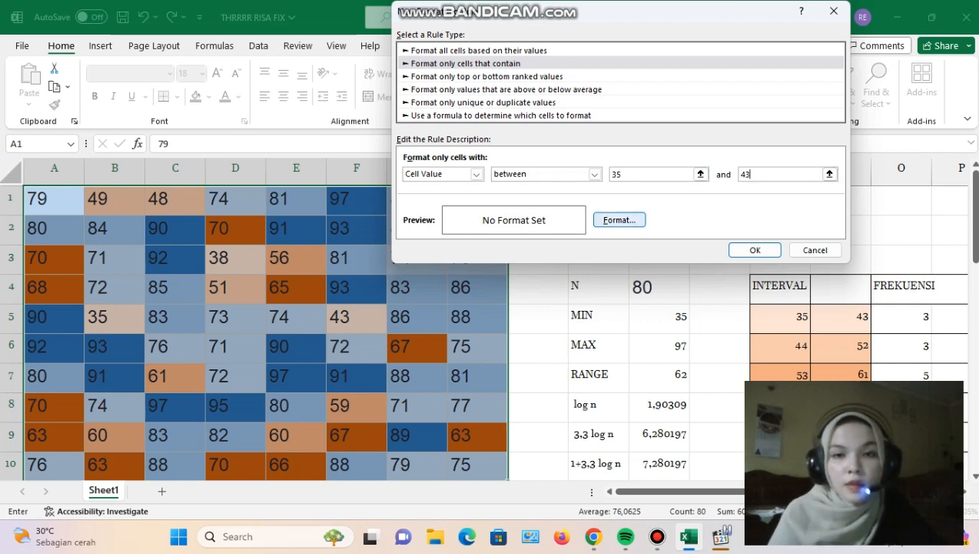
Step: Give the 35 to 43 rule a yellow background fill and apply it to the data range
click(619, 219)
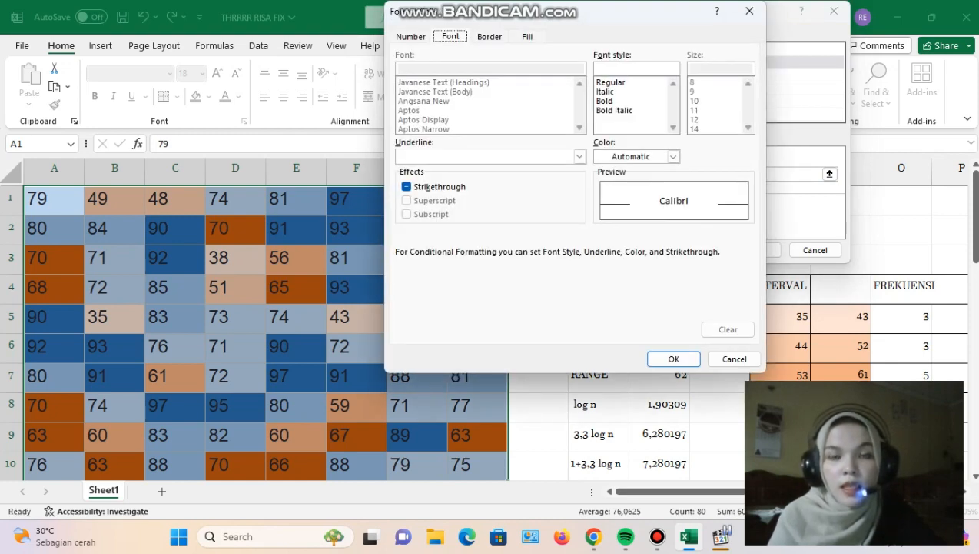
click(528, 36)
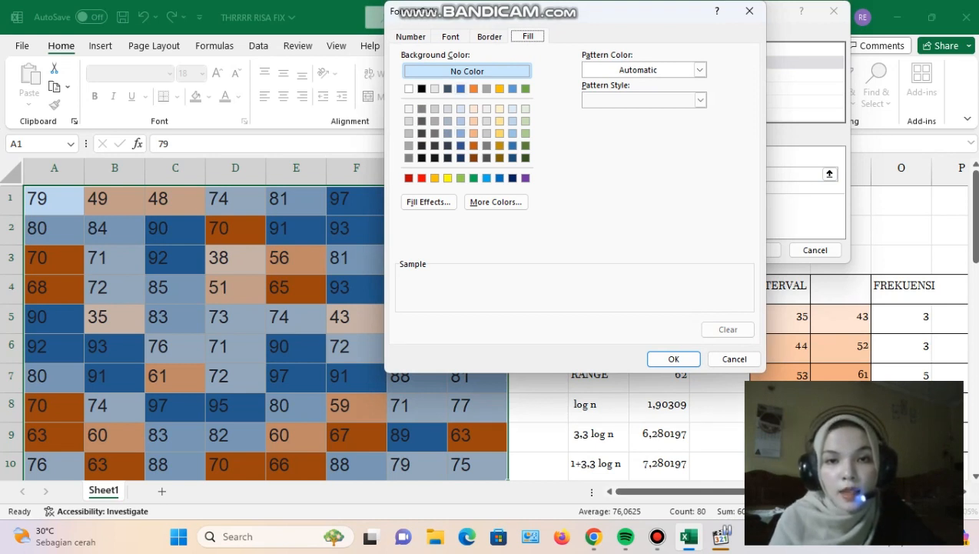
click(447, 178)
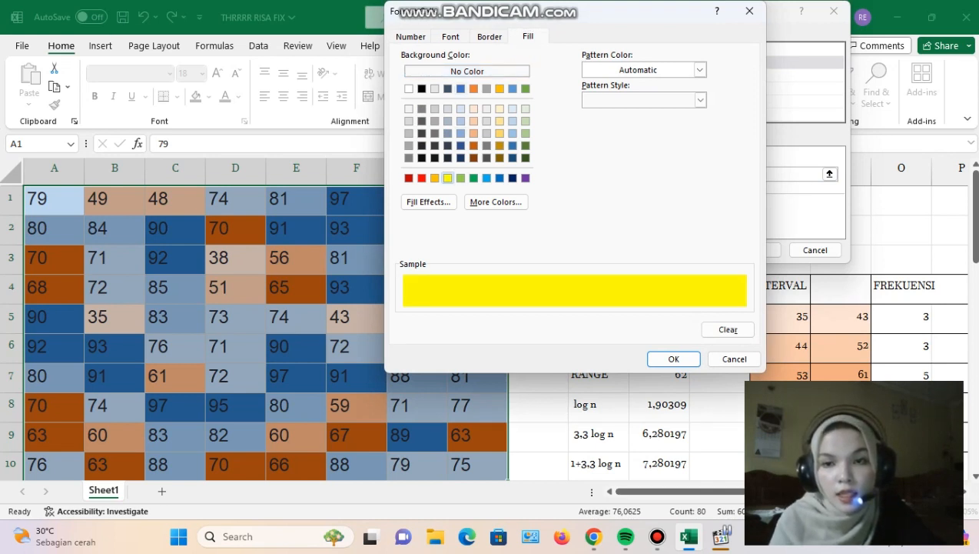
click(673, 359)
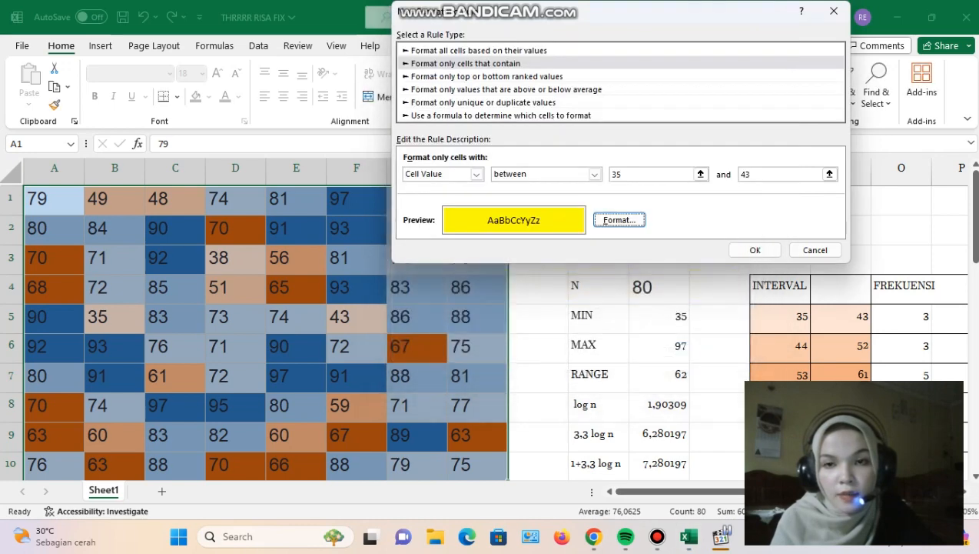
click(754, 250)
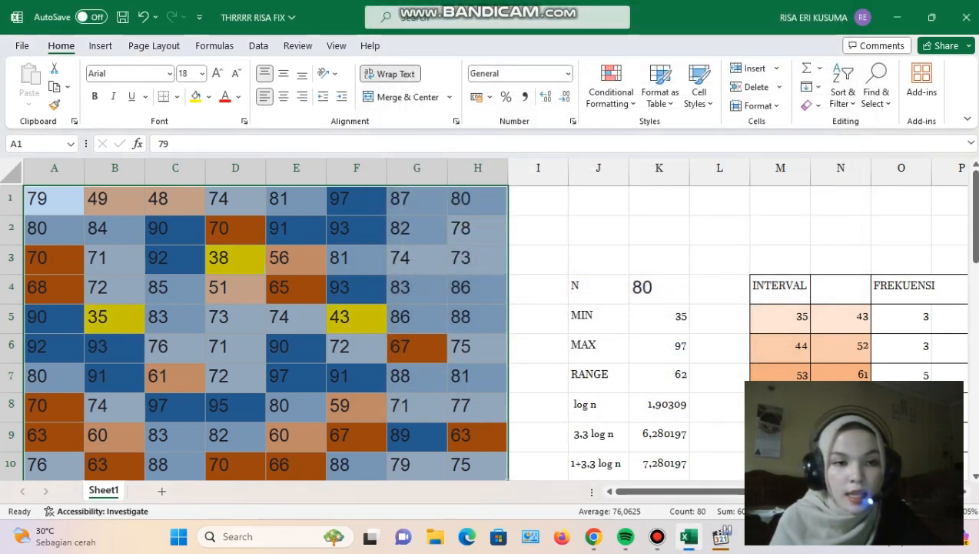
click(115, 259)
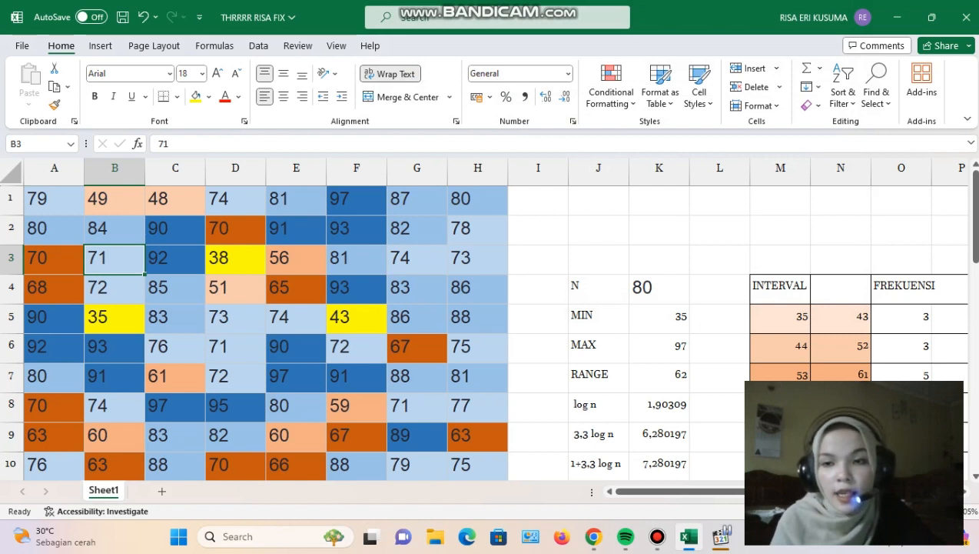
drag(784, 346, 838, 347)
click(840, 347)
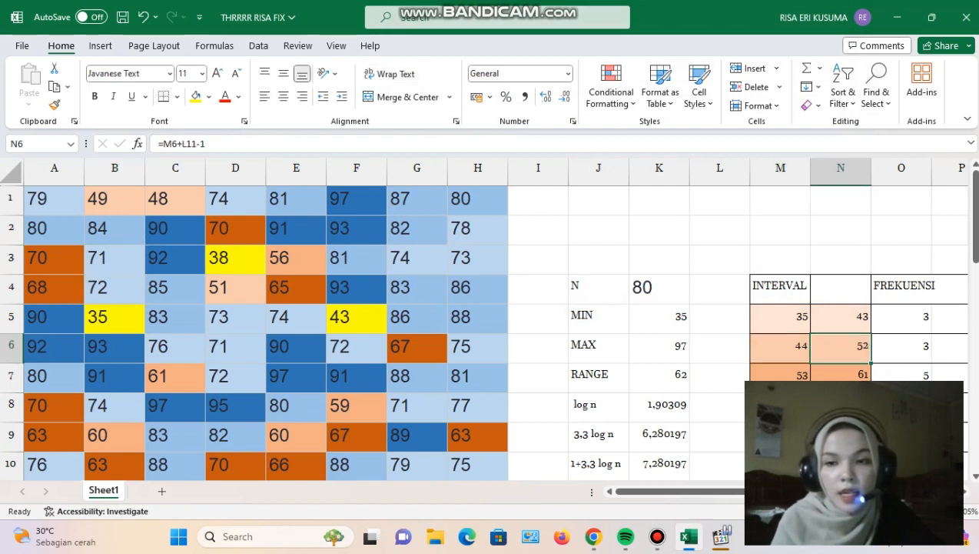
click(781, 373)
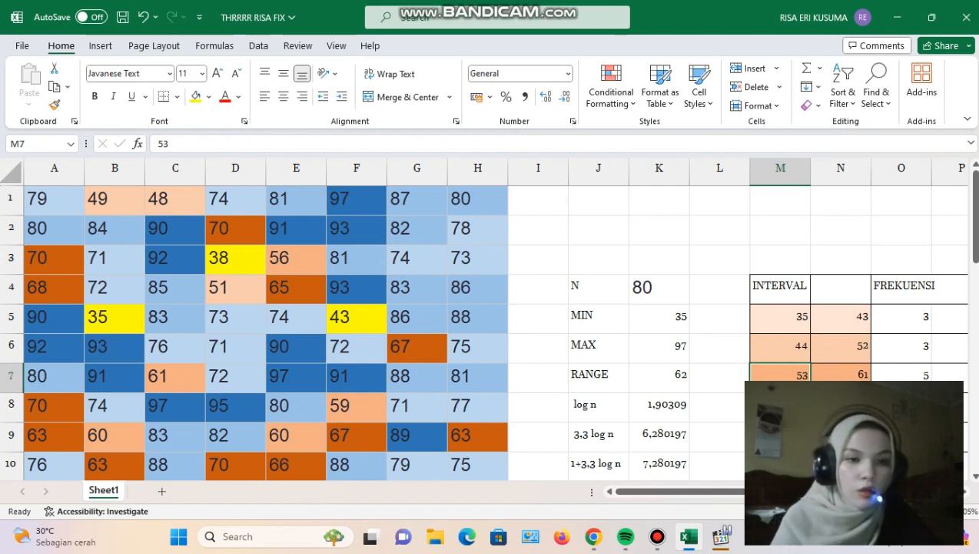
Step: Create another conditional formatting rule for A1:H10 that formats only cells with values between 35 and 43
drag(54, 199, 477, 464)
click(611, 91)
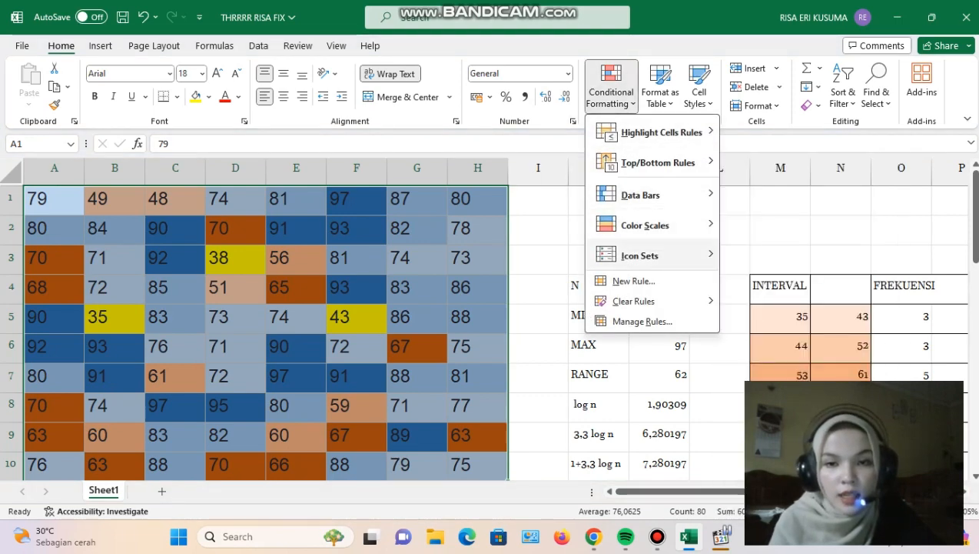
click(633, 281)
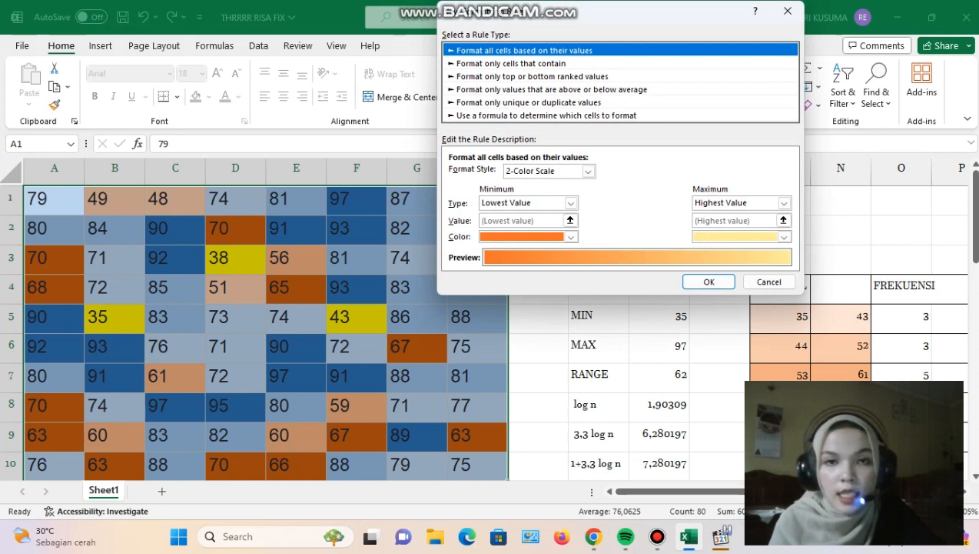
key(Down)
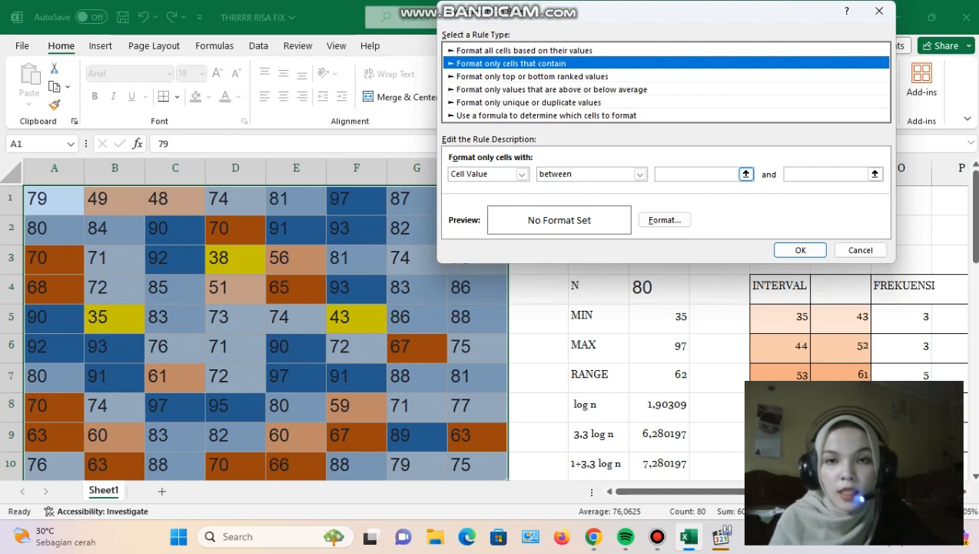
click(697, 175)
text(35)
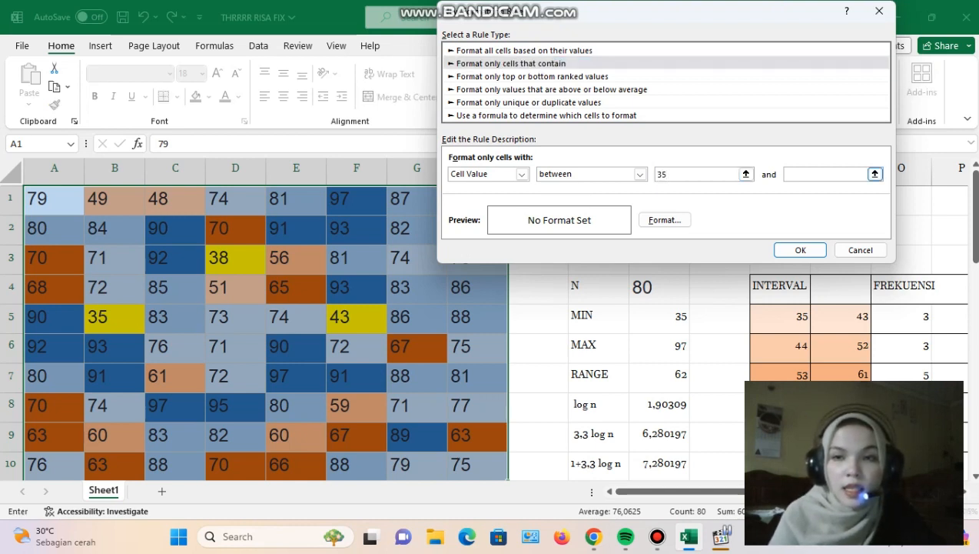
click(826, 175)
text(43)
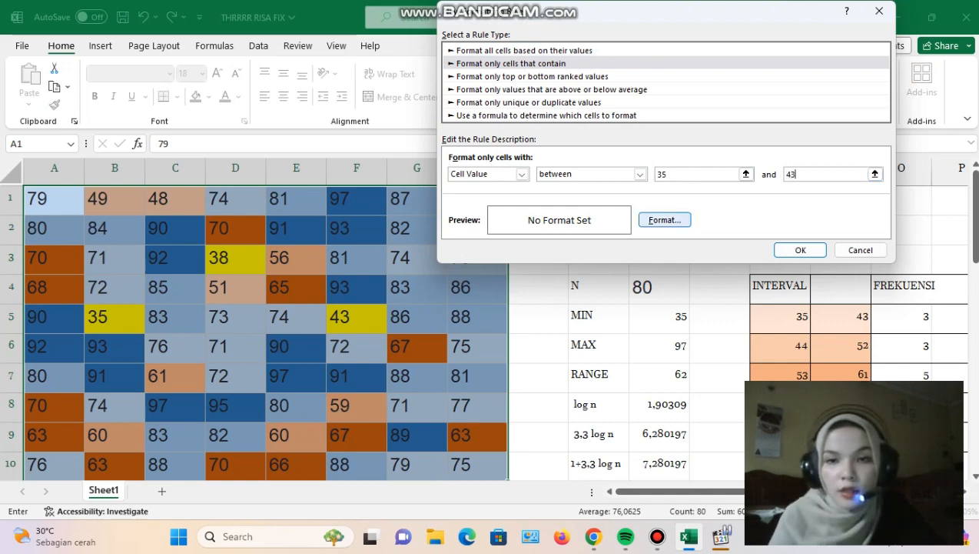
Step: Give the new 35 to 43 rule a pale yellow background fill and apply it to the data range
click(665, 220)
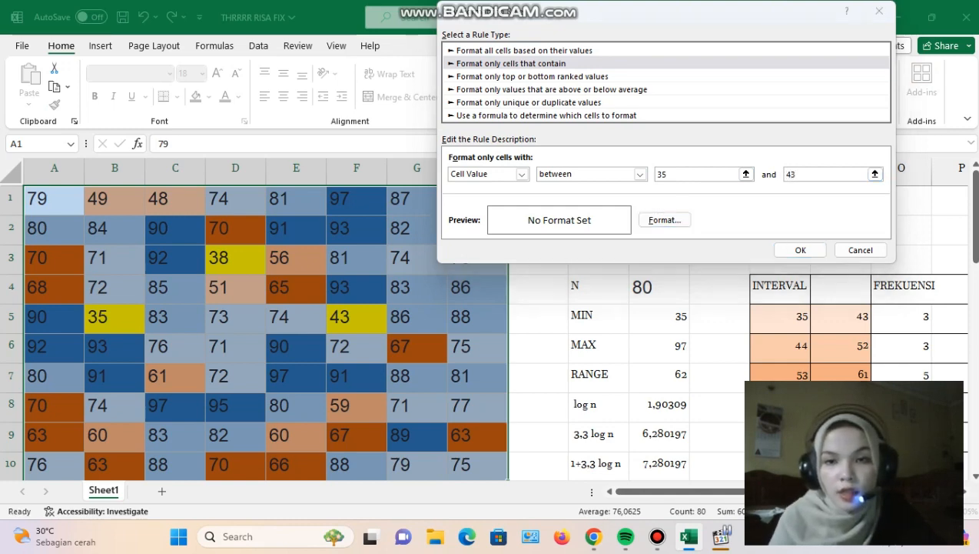
click(545, 108)
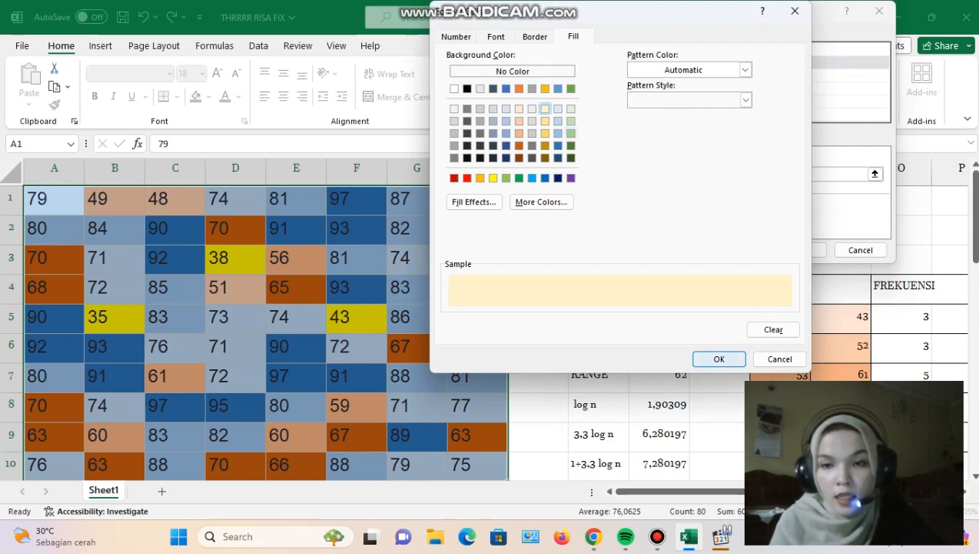
click(719, 359)
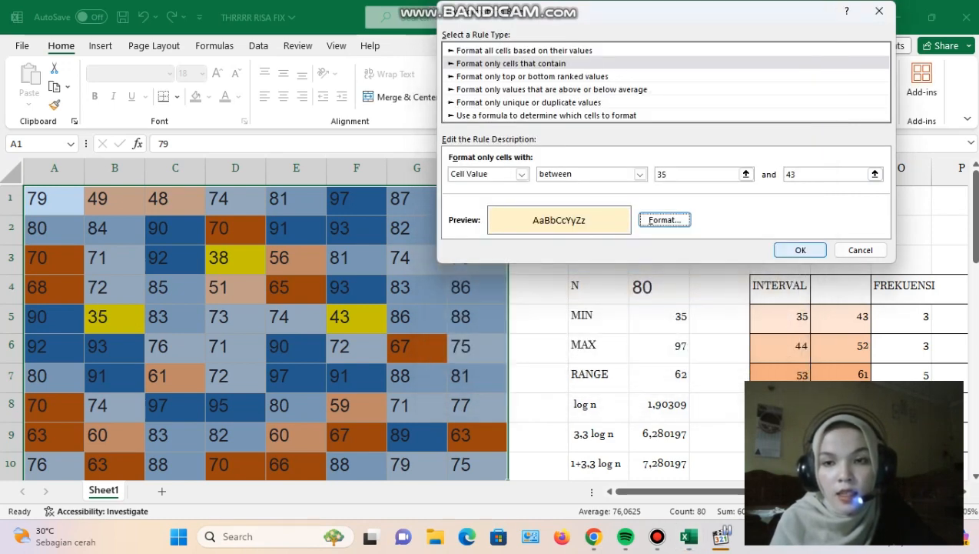
key(Return)
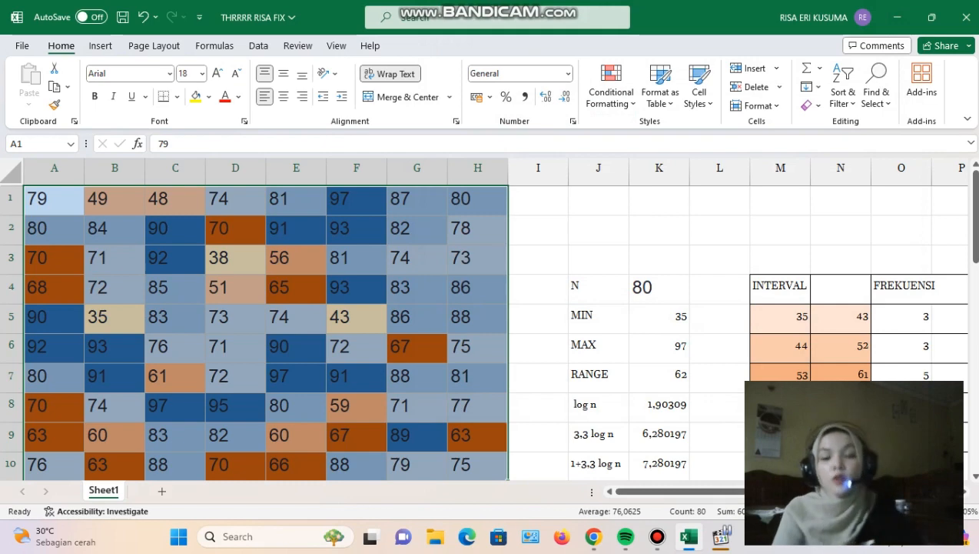
Step: Open the FREQUENCY formula in O5 for editing and clear both of its arguments
scroll(492, 322, right, 2)
scroll(492, 323, down, 1)
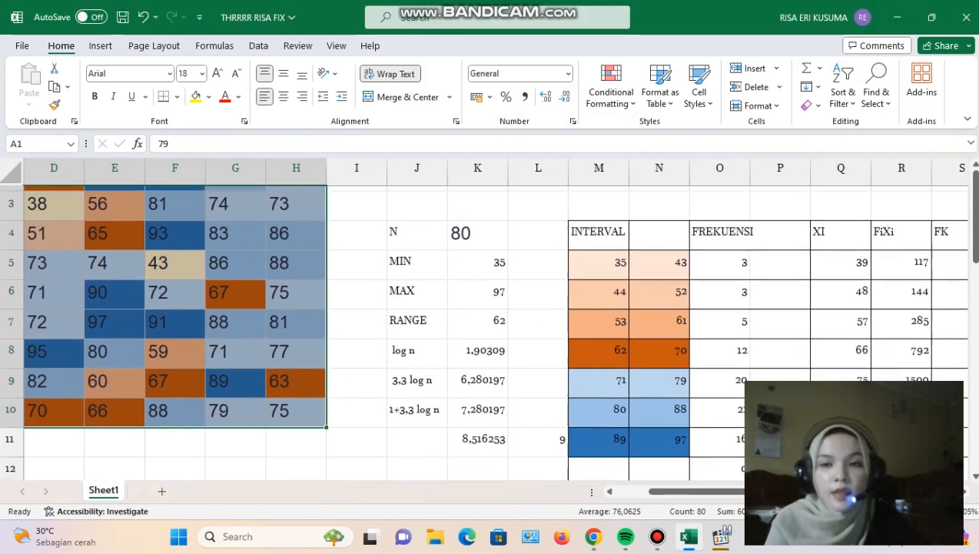
click(719, 259)
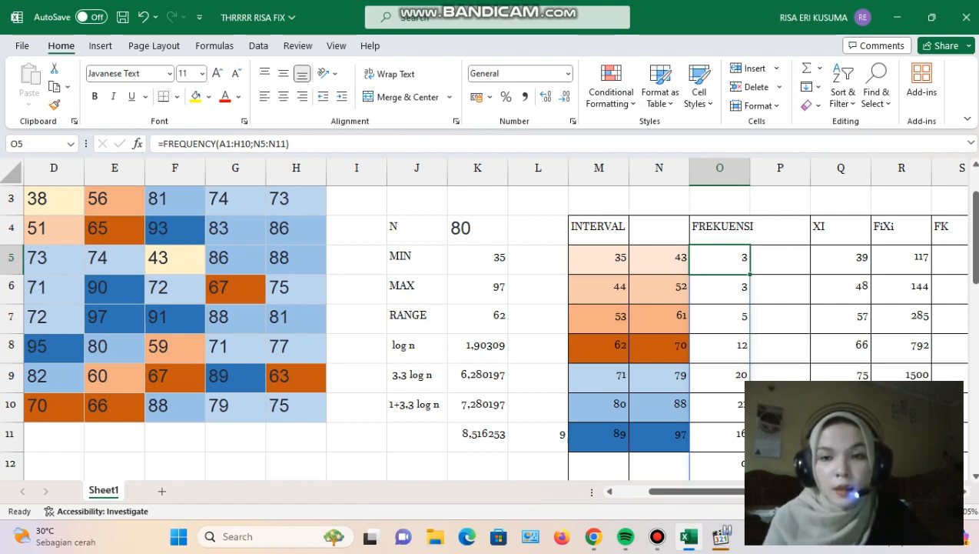
key(F2)
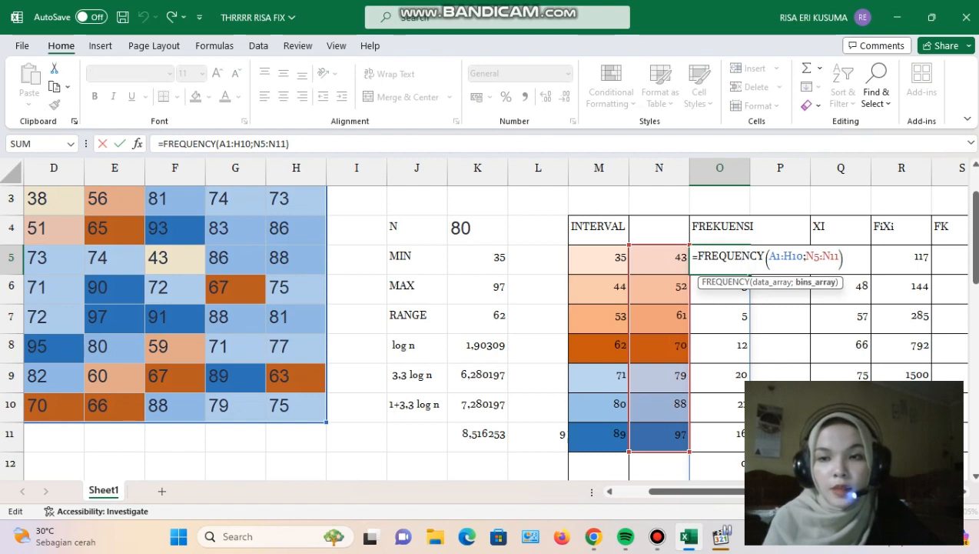
key(BackSpace)
key(BackSpace)
key(BackSpace)
key(BackSpace)
key(BackSpace)
key(BackSpace)
key(BackSpace)
key(BackSpace)
key(BackSpace)
key(BackSpace)
key(BackSpace)
key(BackSpace)
key(BackSpace)
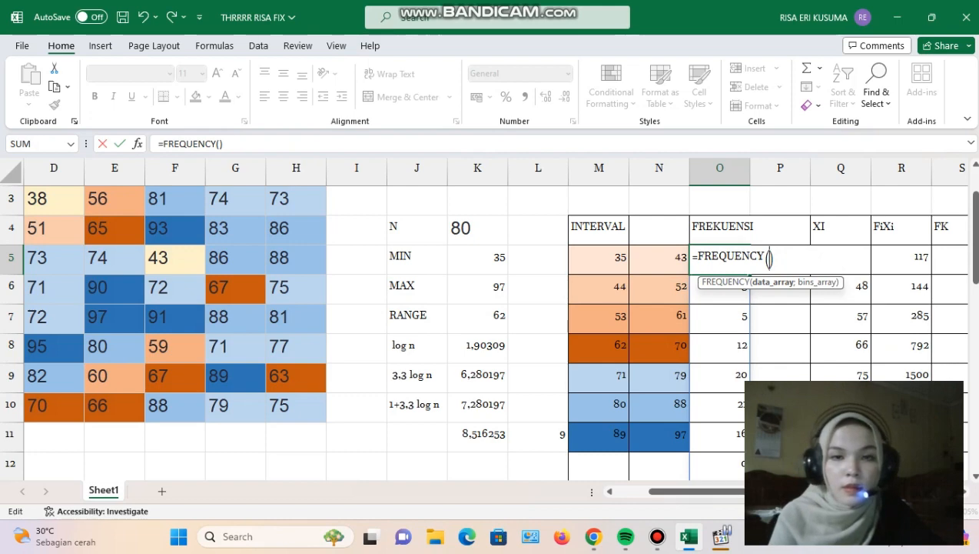
Step: Complete the O5 formula as =FREQUENCY(A1:H10;N5:N11), using the data range and the intervals' upper limits
scroll(492, 323, left, 3)
scroll(307, 322, left, 1)
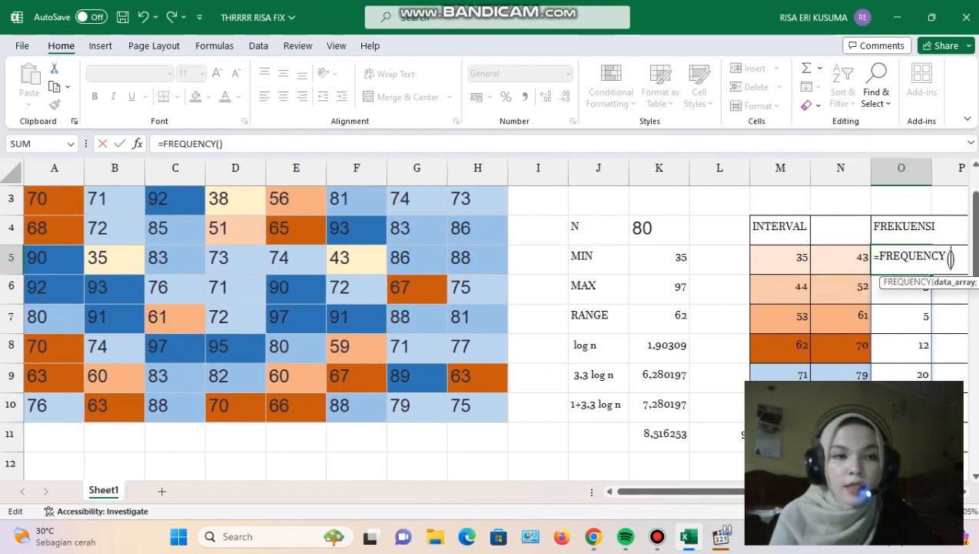
scroll(307, 323, up, 1)
drag(38, 198, 506, 422)
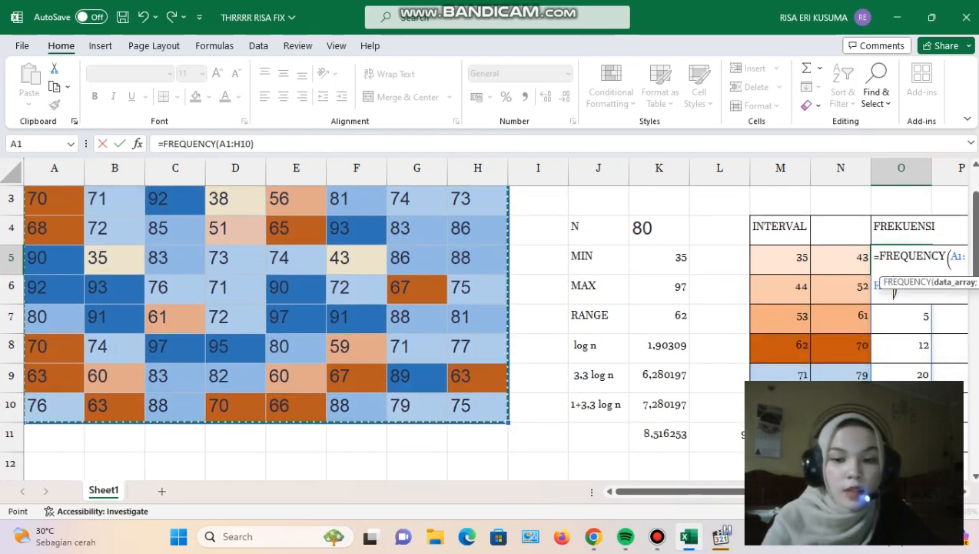
text(;)
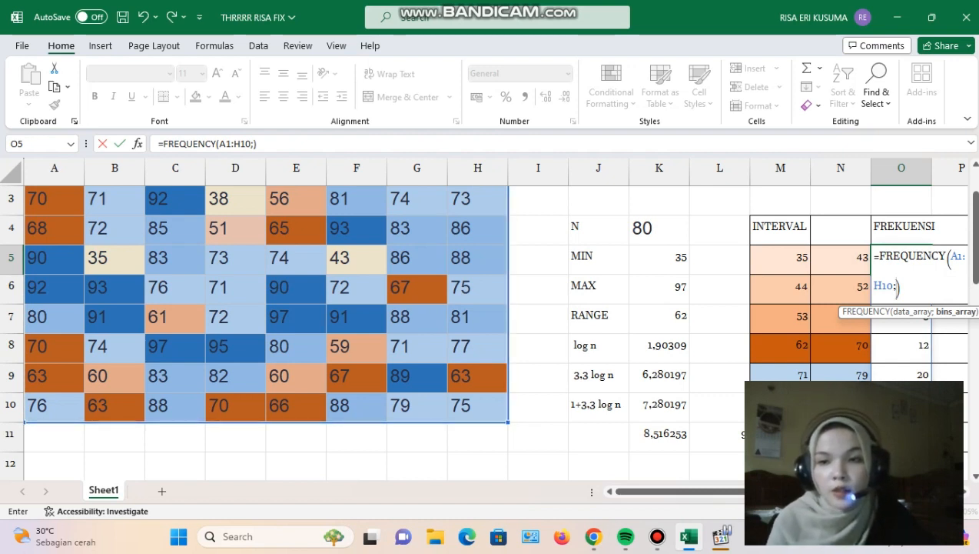
click(841, 257)
key(shift+Down)
key(shift+Down)
key(shift+Down)
key(shift+Down)
key(shift+Down)
key(shift+Down)
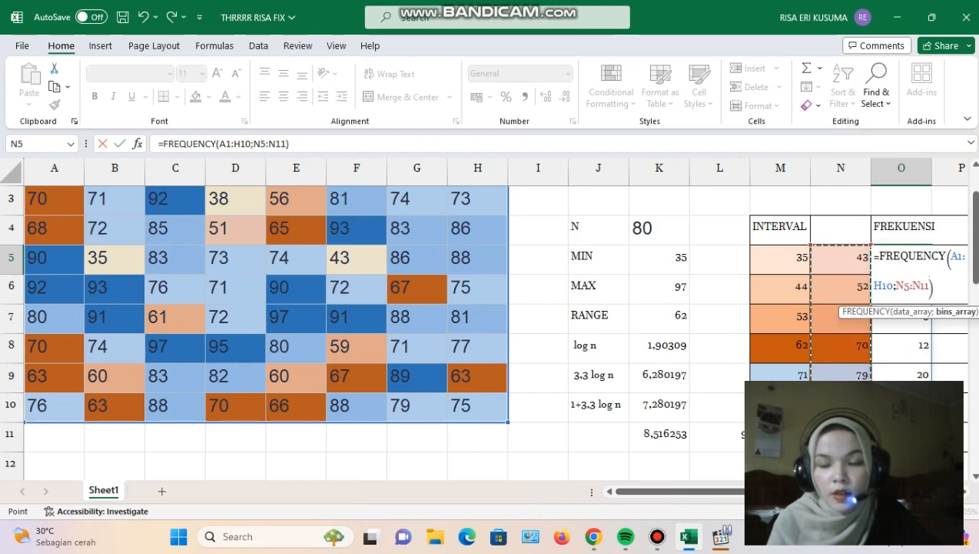
key(Return)
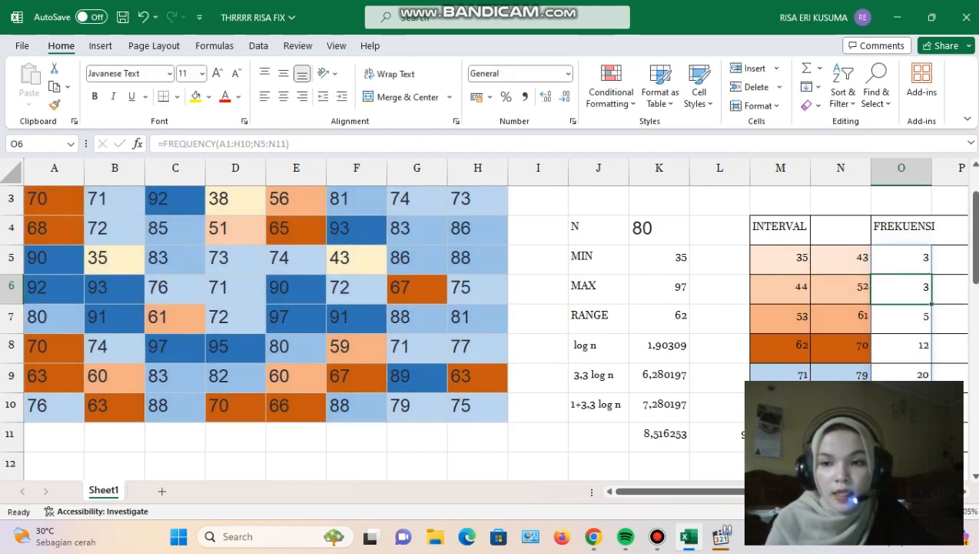
Step: Re-enter the frequency total in O13 as =SUM(O5:O11)
scroll(484, 317, down, 1)
scroll(484, 318, right, 1)
drag(780, 199, 780, 374)
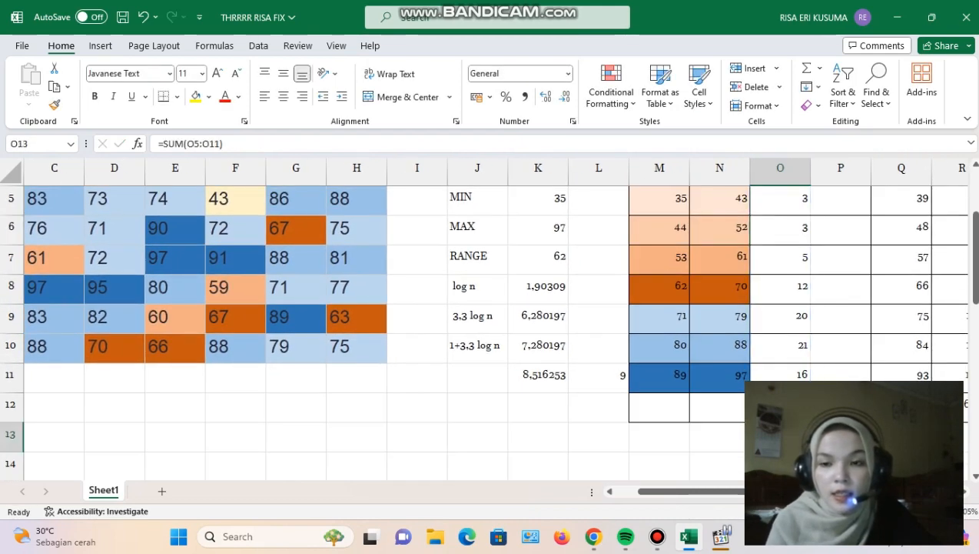
key(F2)
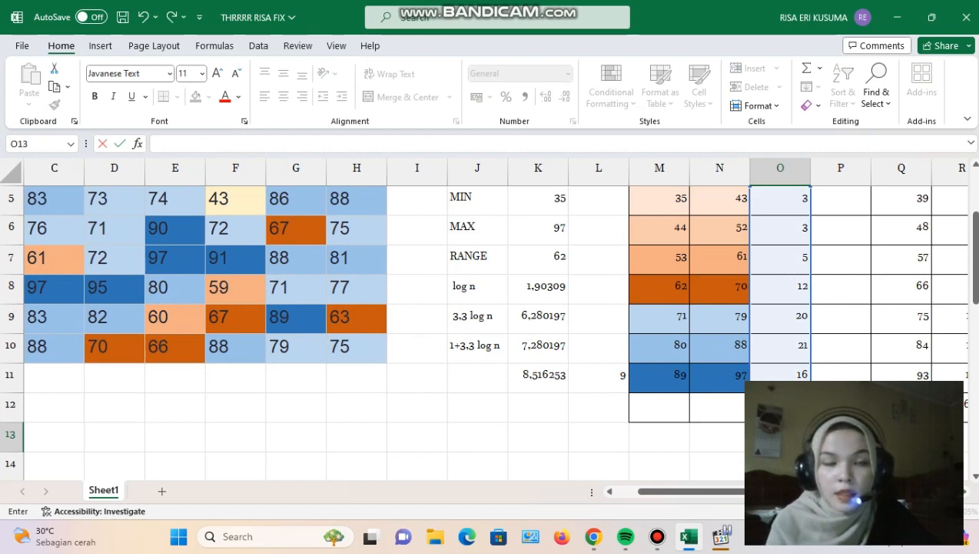
scroll(485, 331, up, 1)
scroll(484, 331, down, 1)
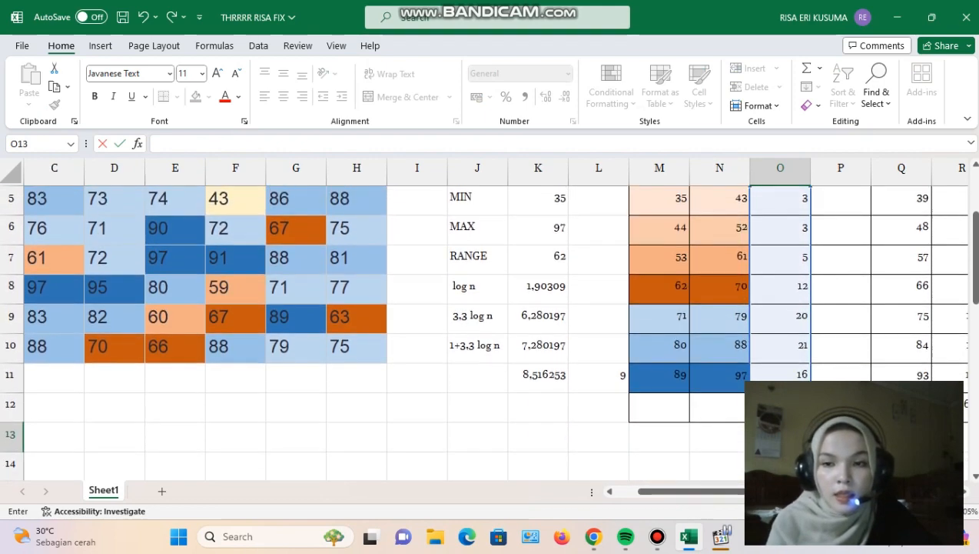
text(=)
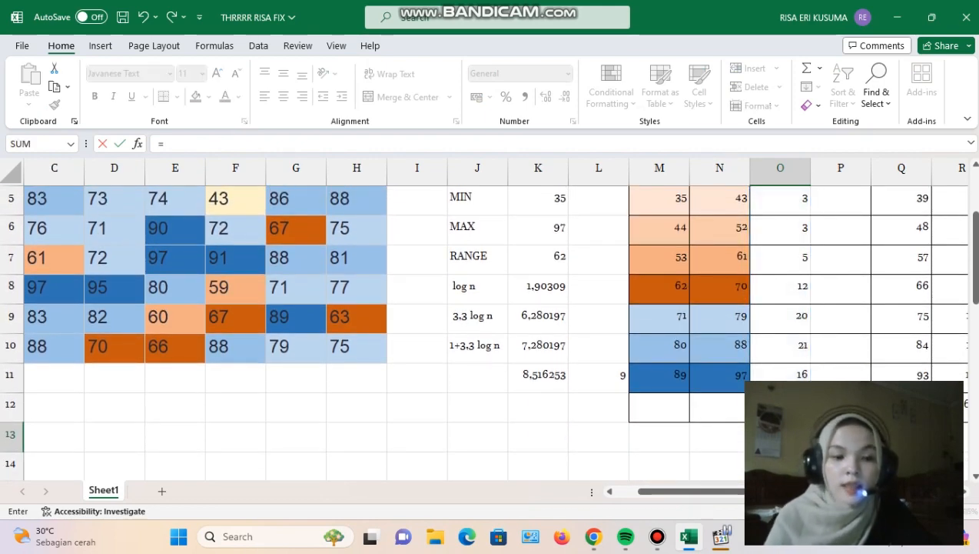
scroll(485, 331, up, 1)
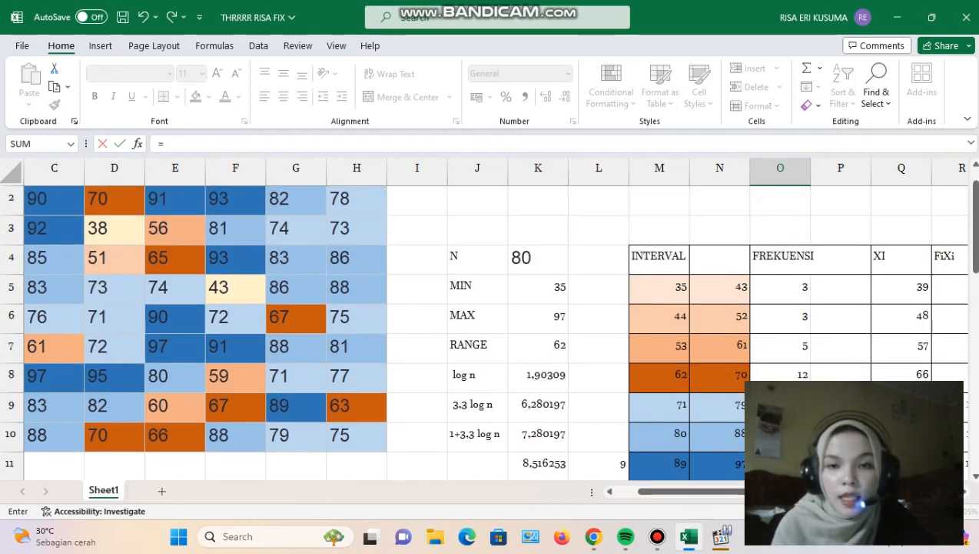
scroll(484, 331, down, 1)
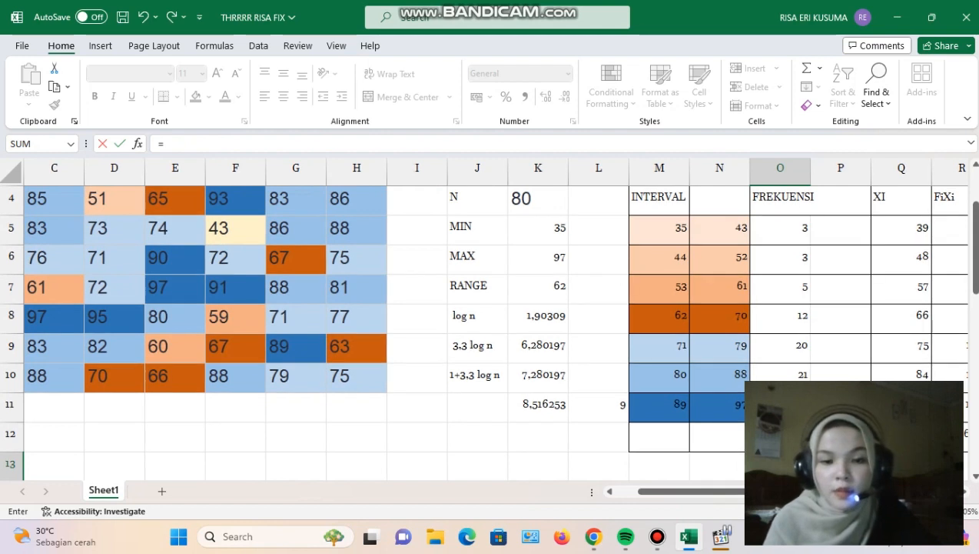
text(S)
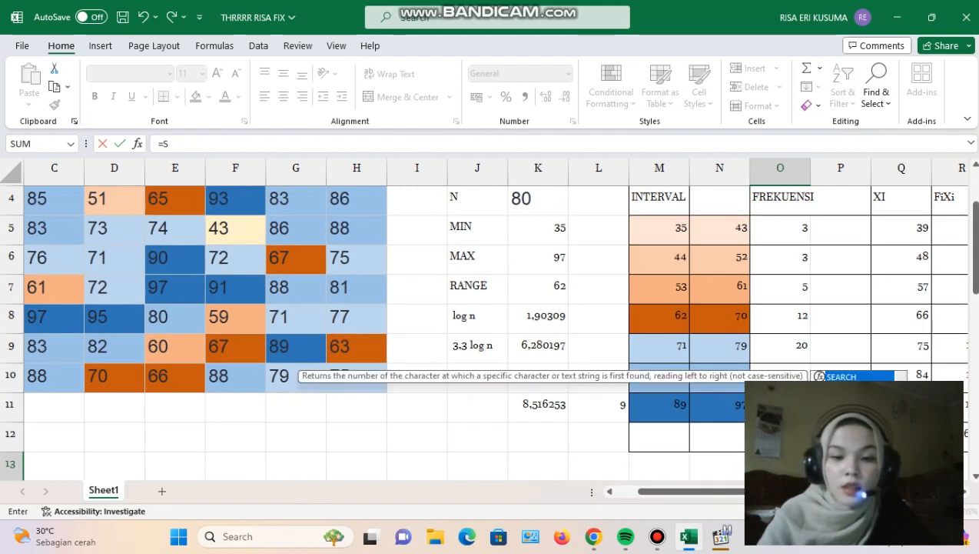
text(UM)
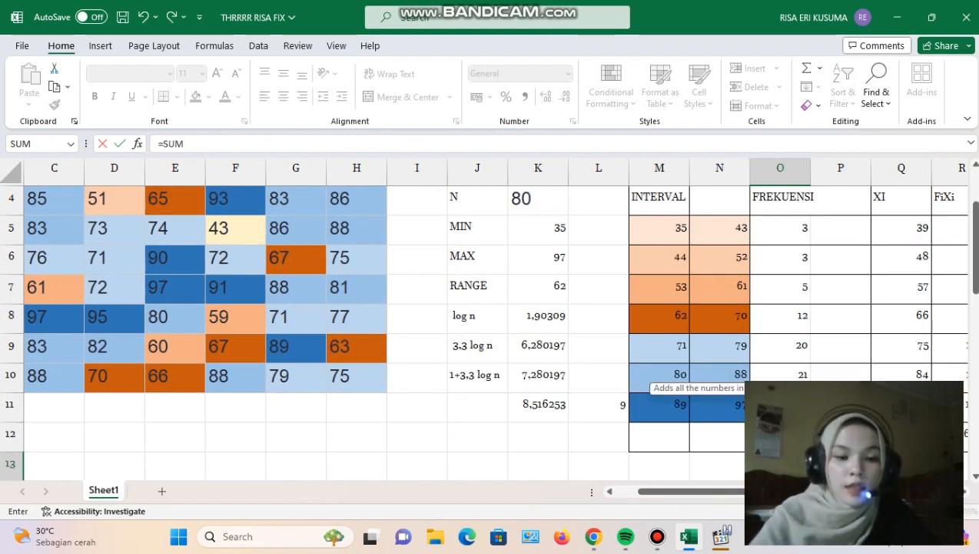
text(()
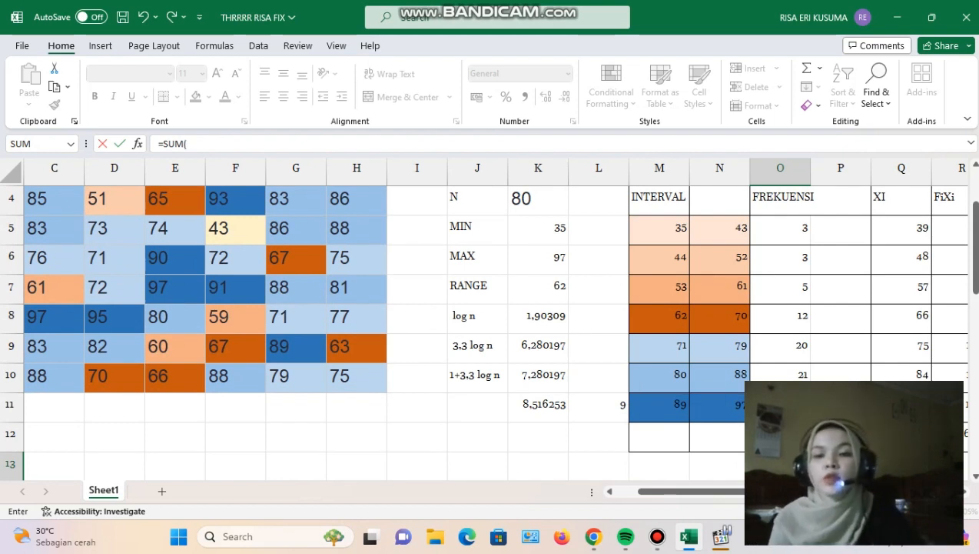
drag(781, 227, 780, 403)
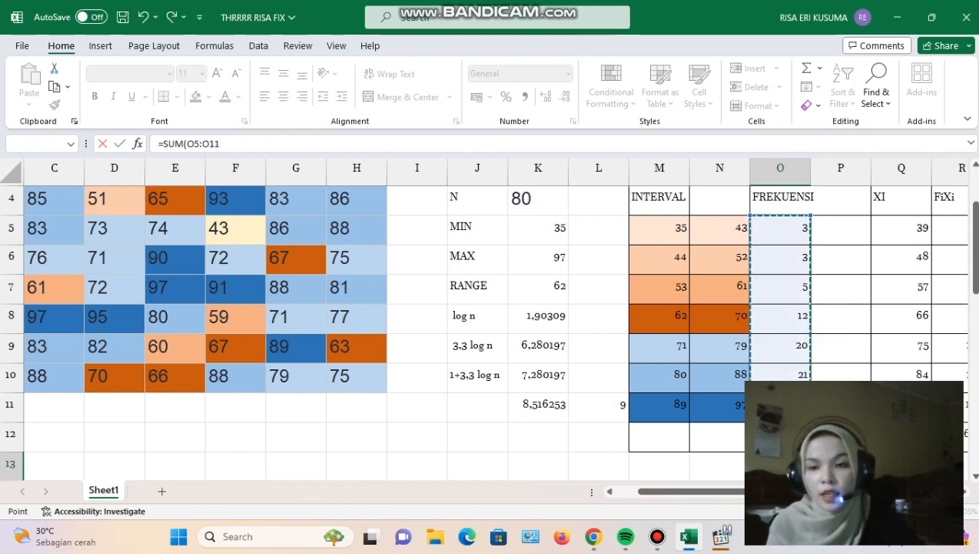
text())
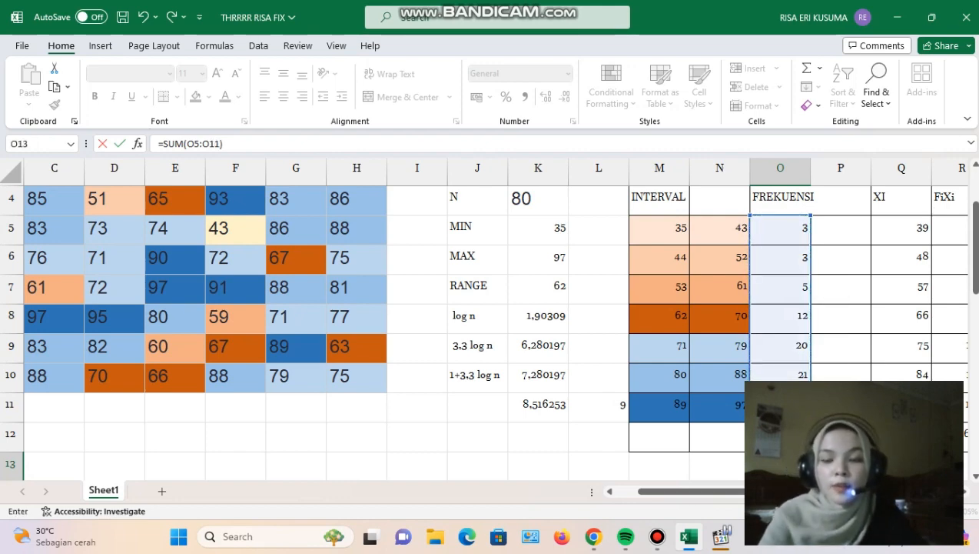
key(Return)
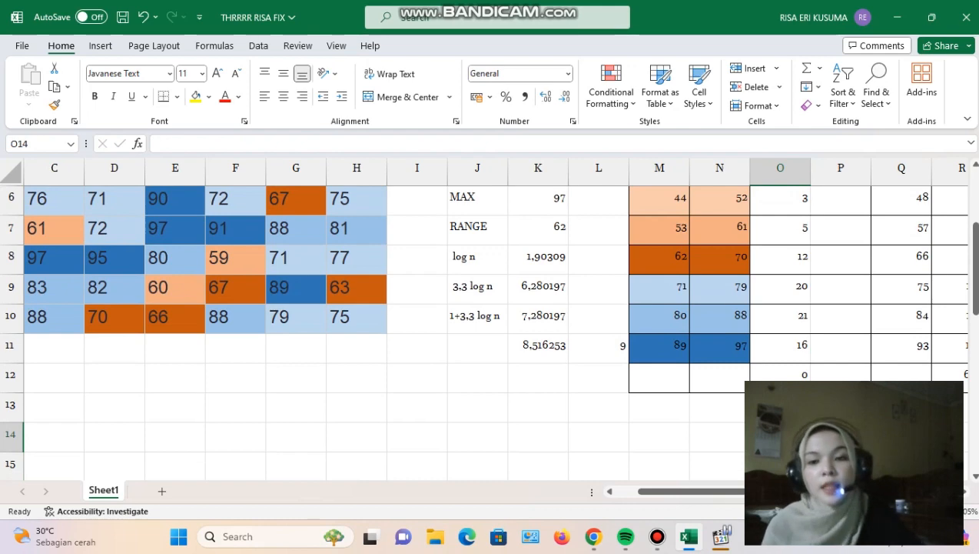
Step: Try the first interval's midpoint in Q5 as =M5+N5/2, and undo that entry
scroll(492, 323, down, 3)
scroll(492, 323, up, 4)
scroll(492, 323, right, 2)
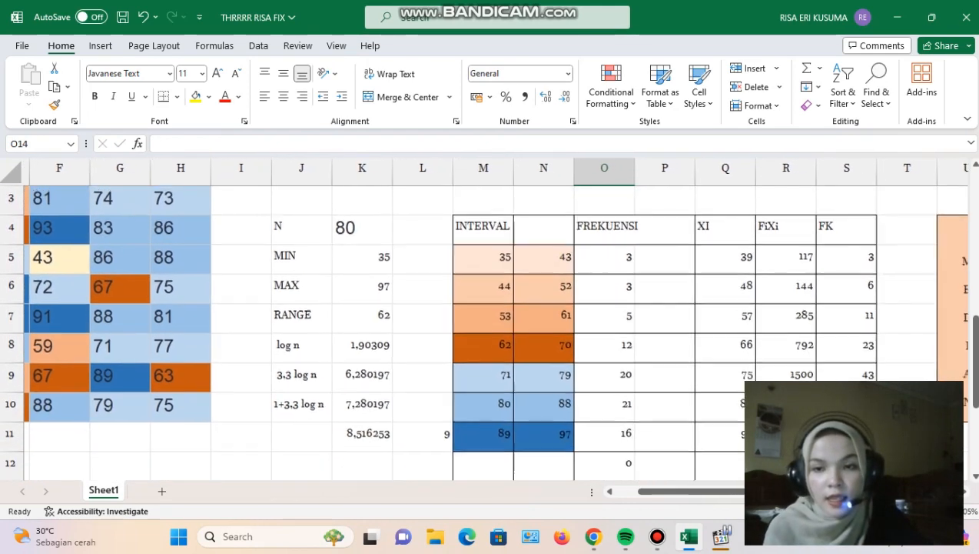
click(725, 257)
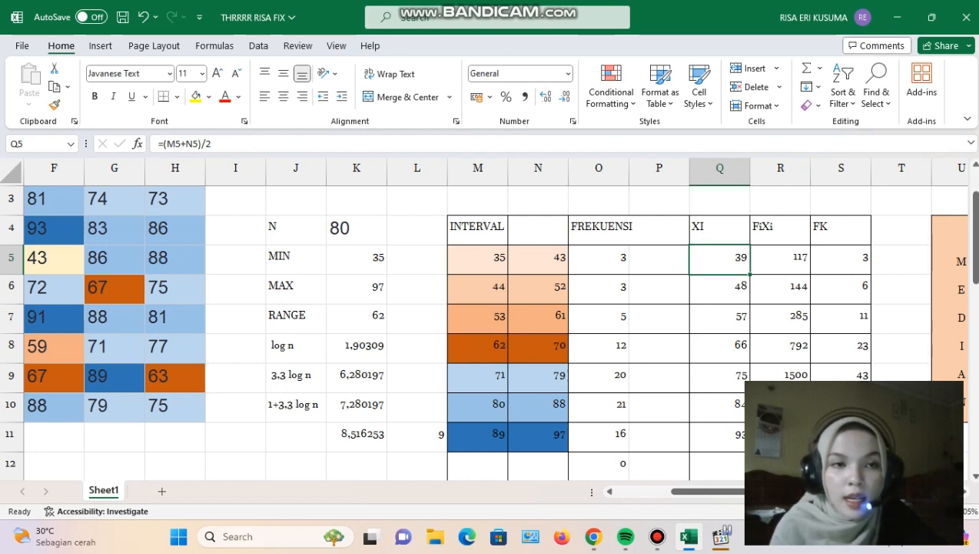
click(477, 259)
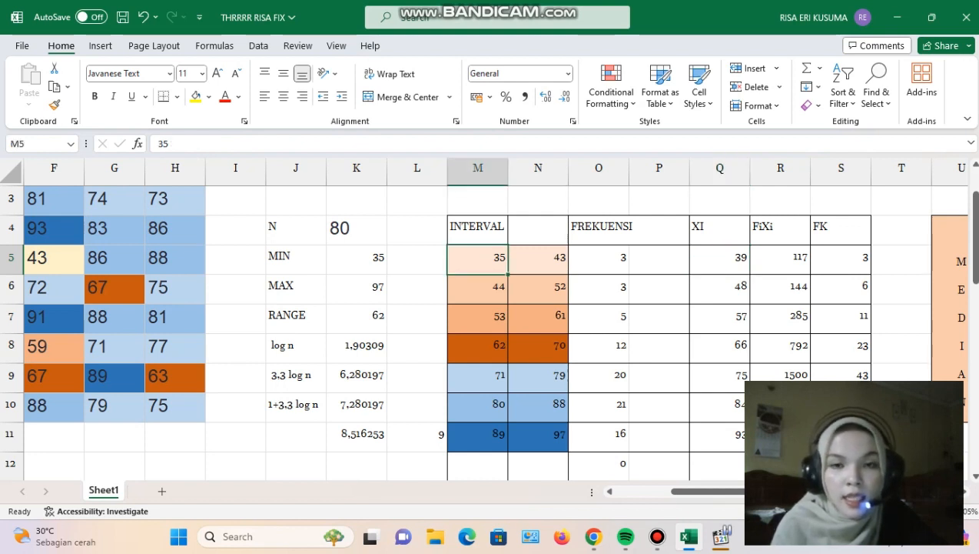
click(538, 259)
click(720, 259)
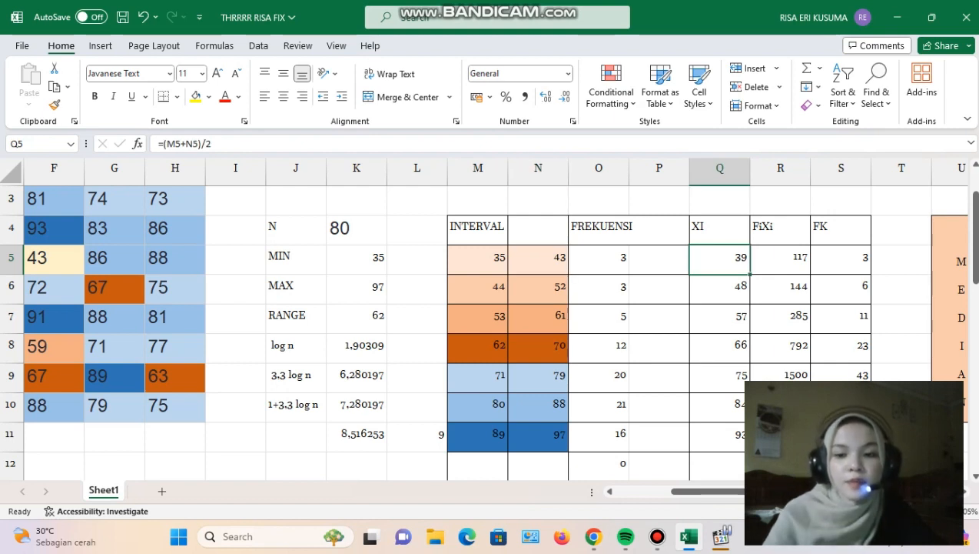
text(=)
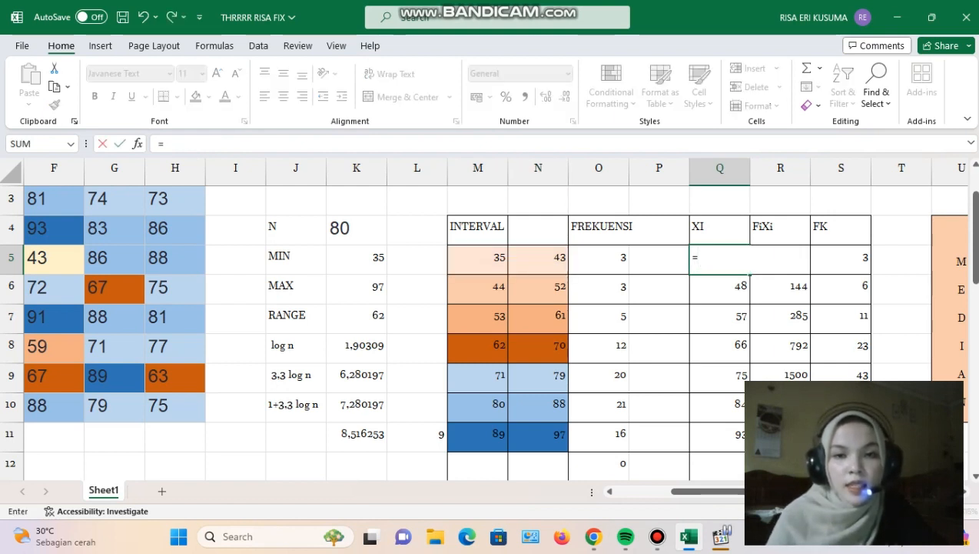
click(478, 259)
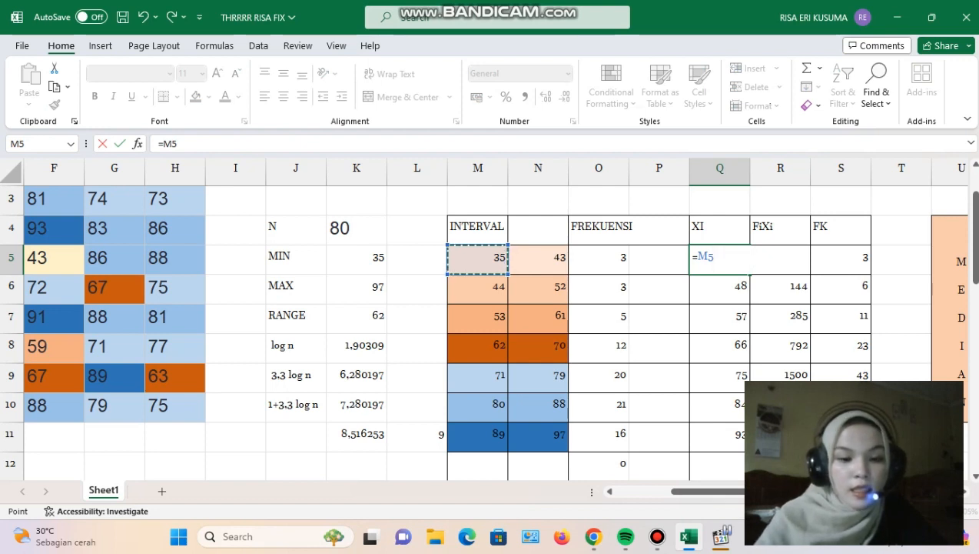
text(+)
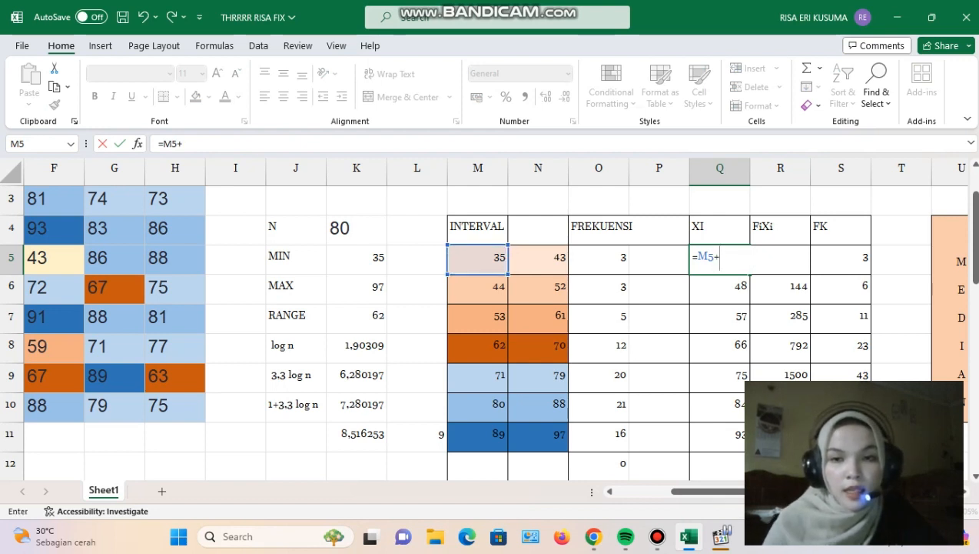
click(539, 259)
text(/2)
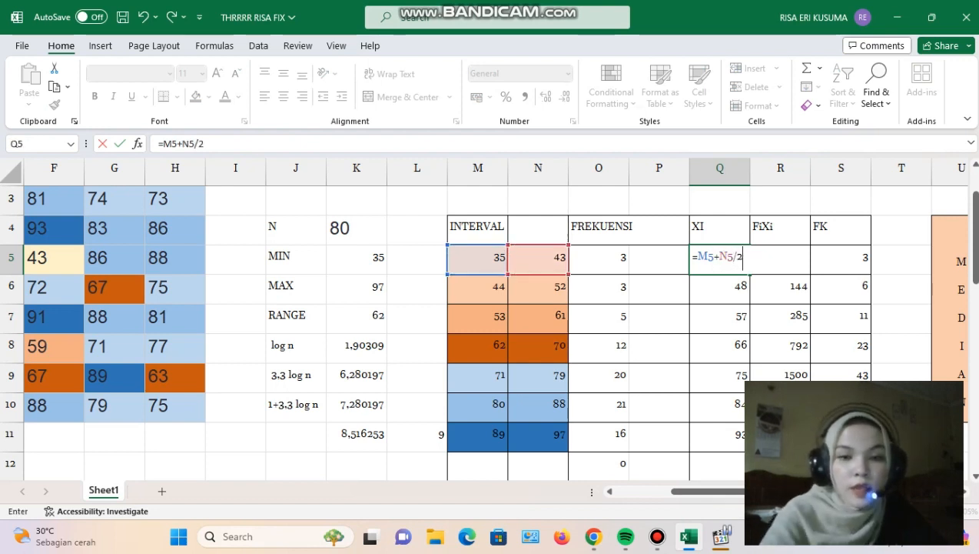
key(Return)
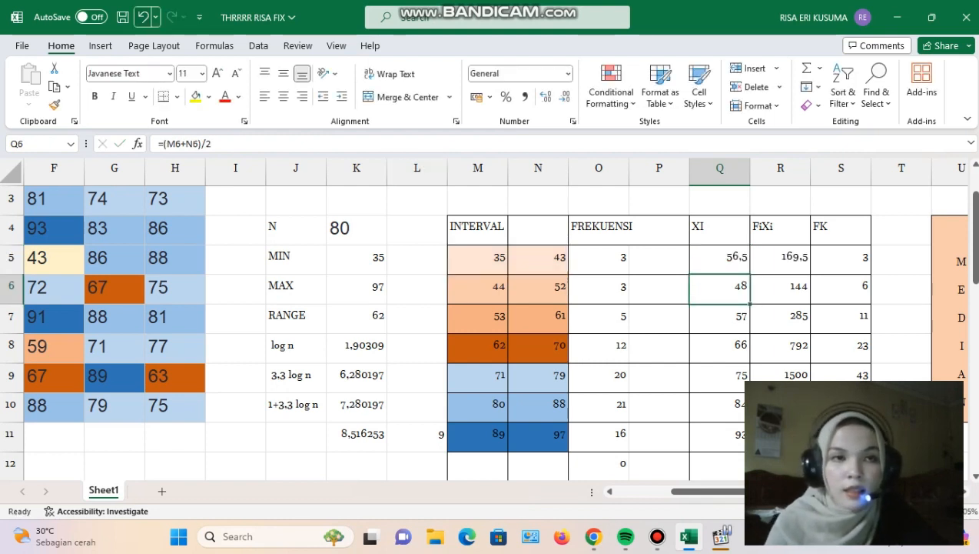
click(144, 17)
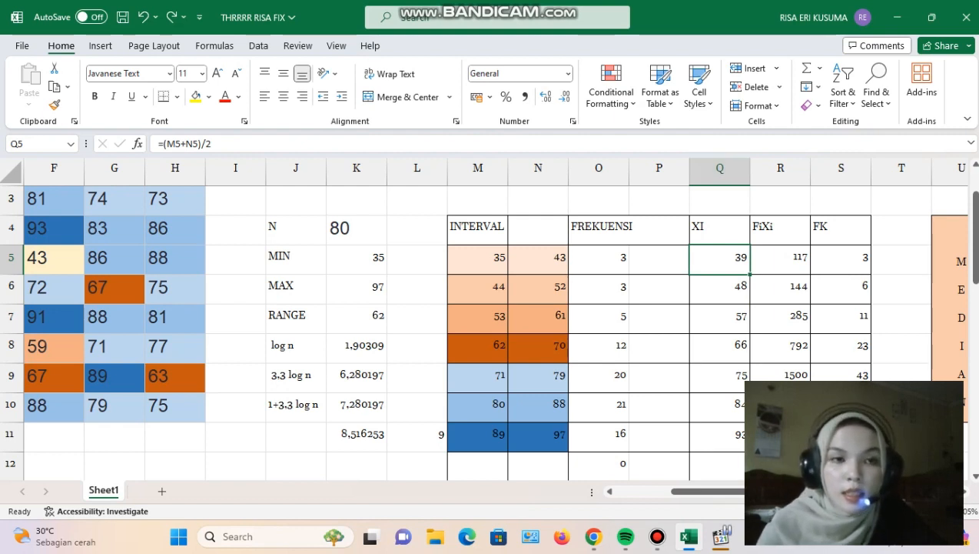
Step: Re-enter the first interval's midpoint in Q5 as =(M5+N5)/2, with the sum of the limits in parentheses
text(=)
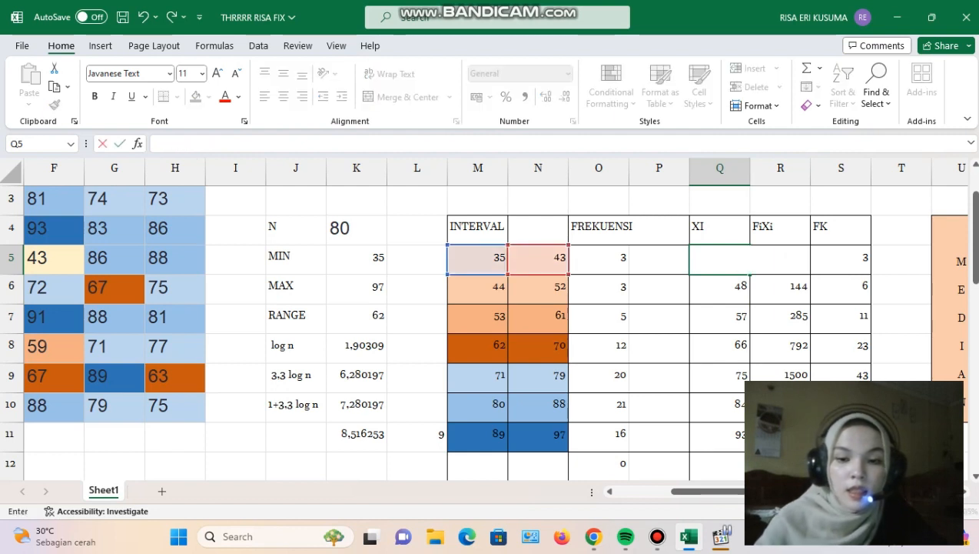
text(()
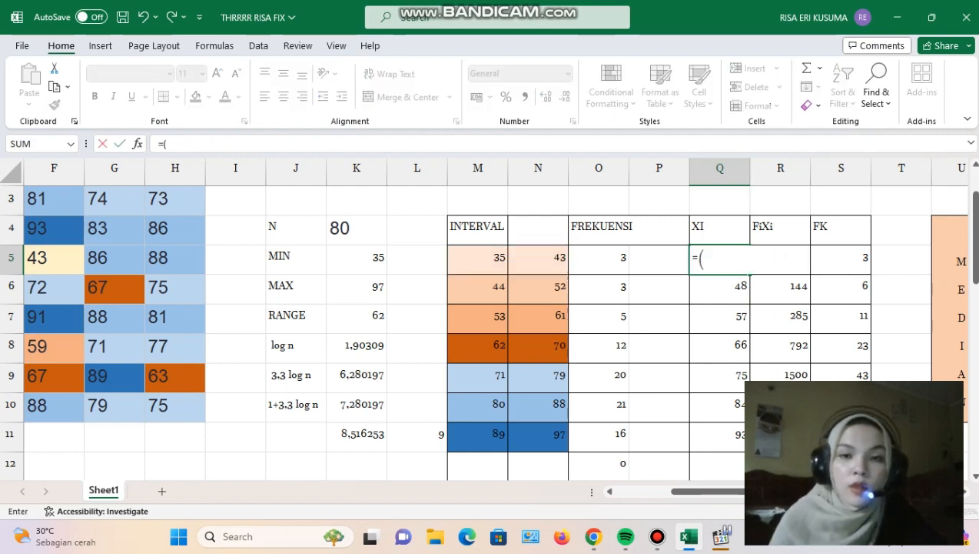
click(478, 260)
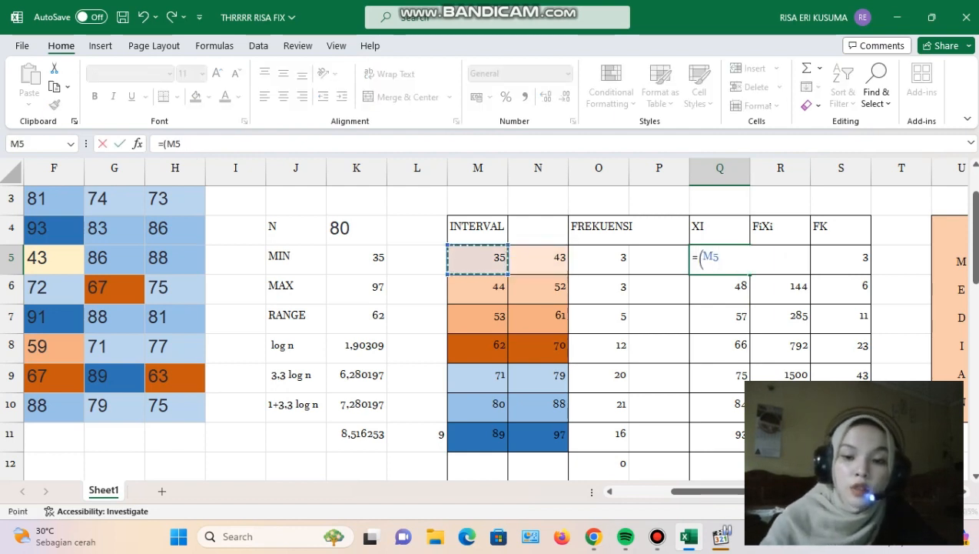
text(+)
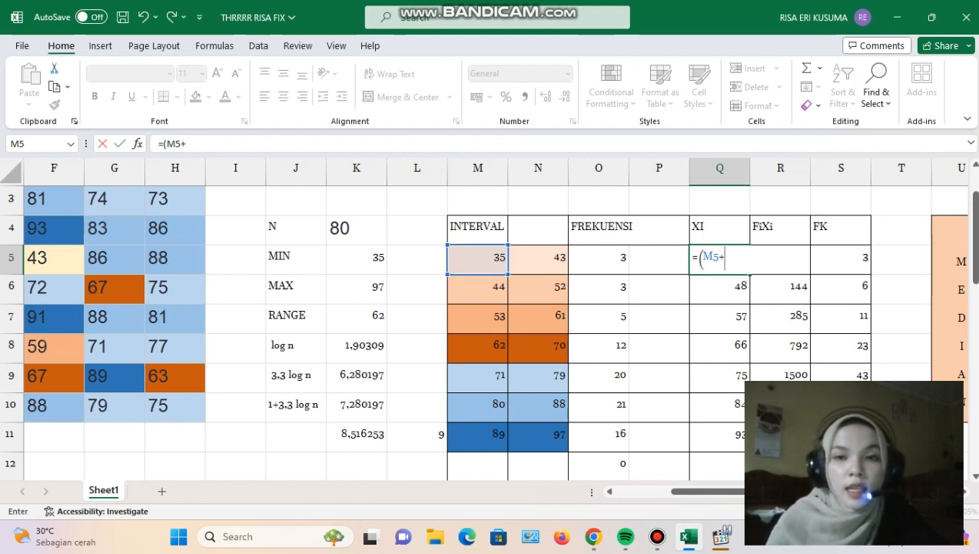
click(538, 260)
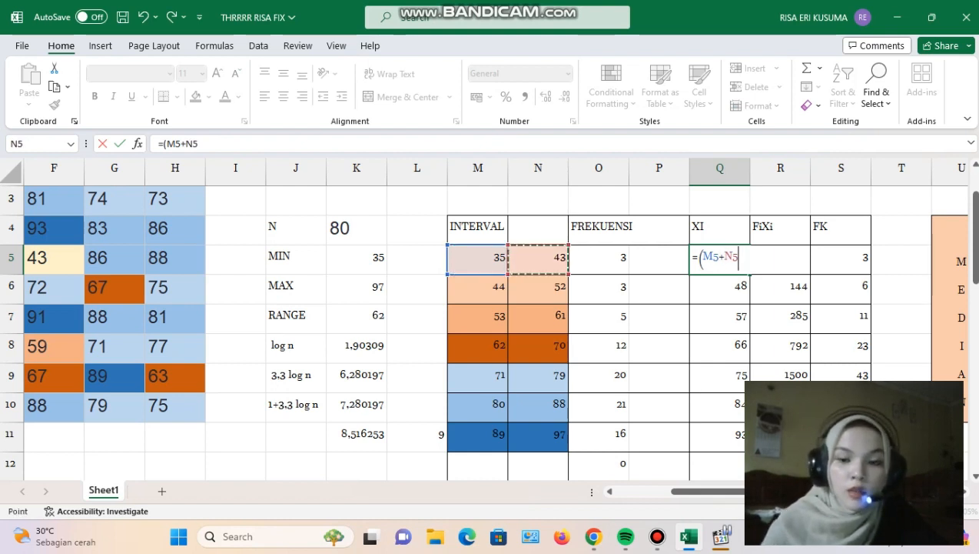
text())
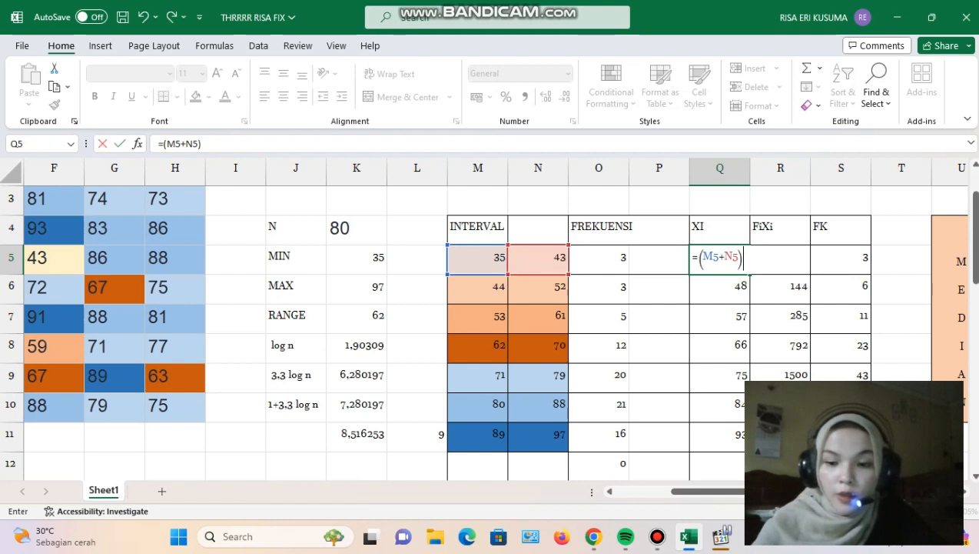
text(/2)
key(Return)
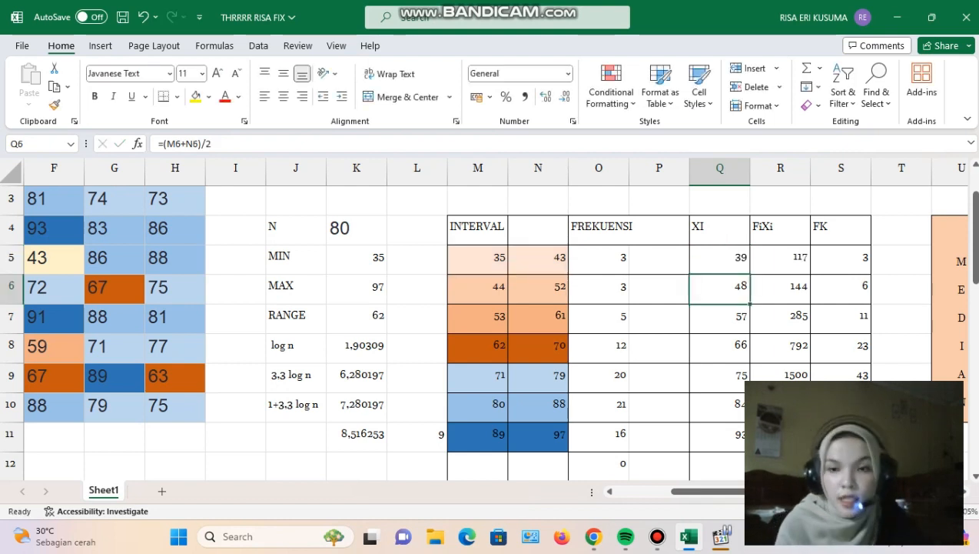
Step: Re-enter the second interval's midpoint in Q6 as =(M6+N6)/2, using its lower and upper limits
click(478, 289)
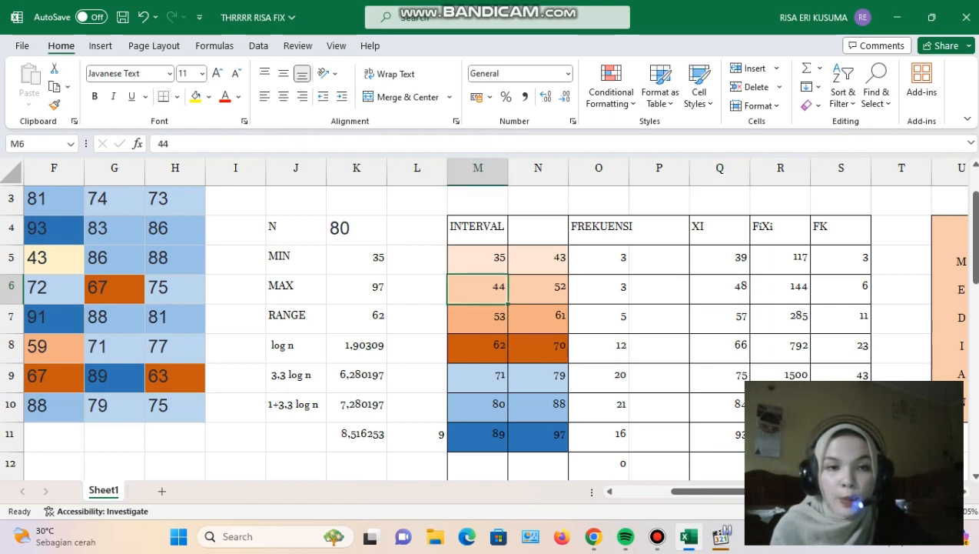
click(538, 289)
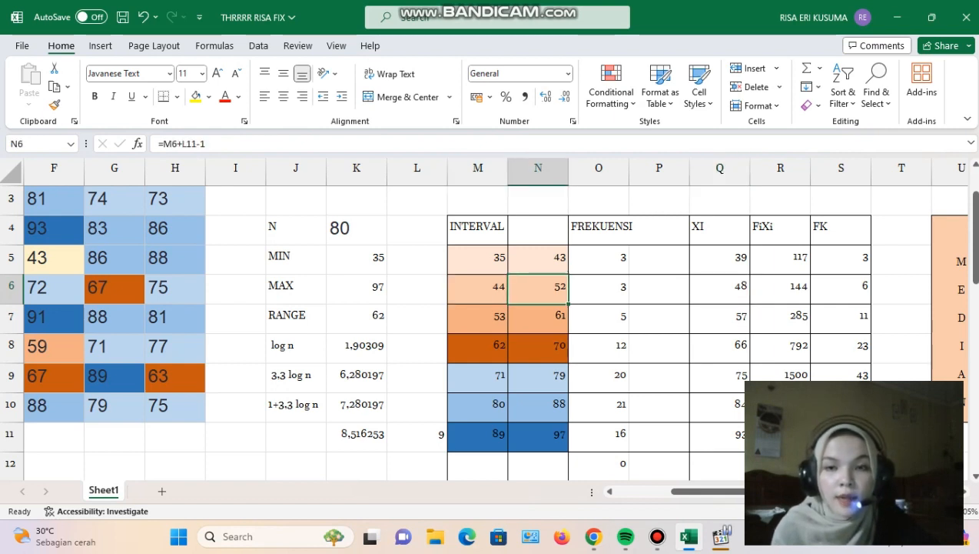
click(720, 289)
key(BackSpace)
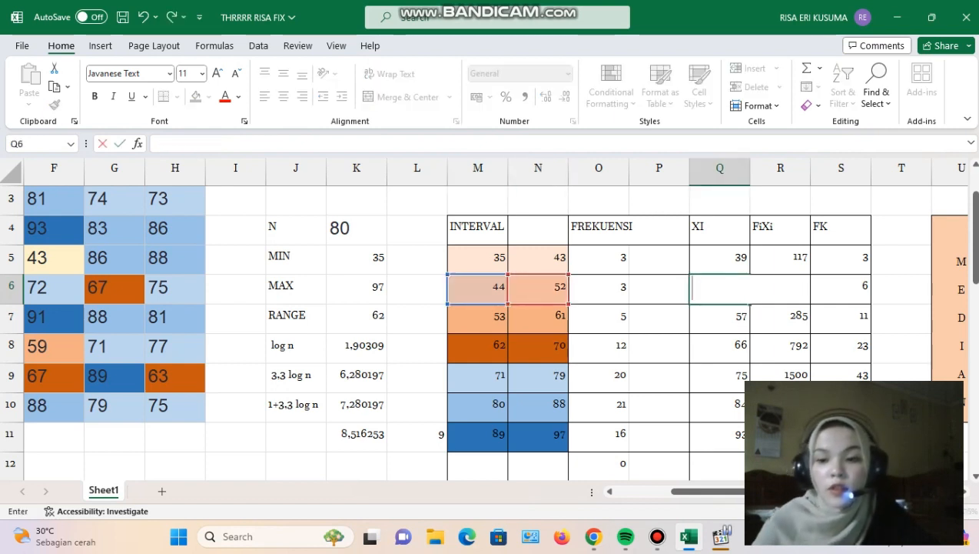
text(=)
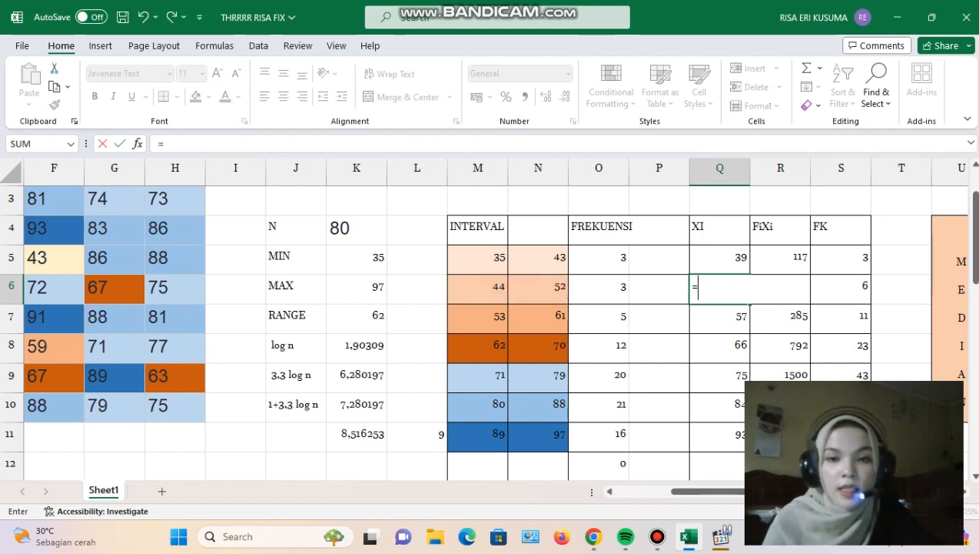
text(()
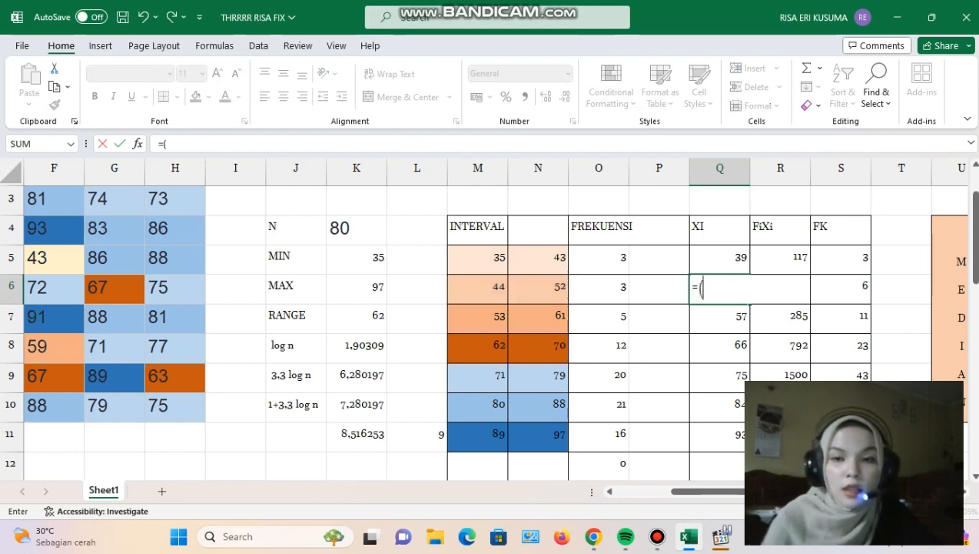
click(477, 289)
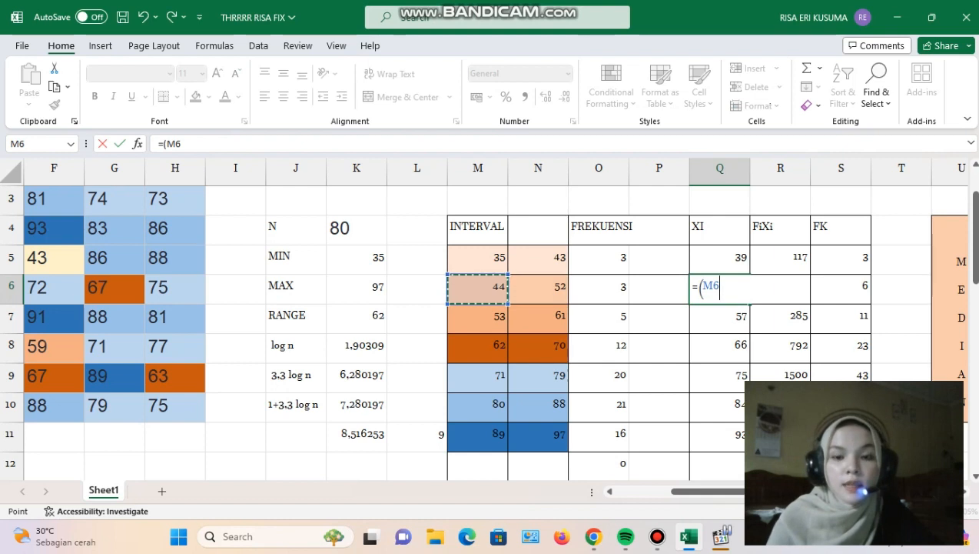
text(+)
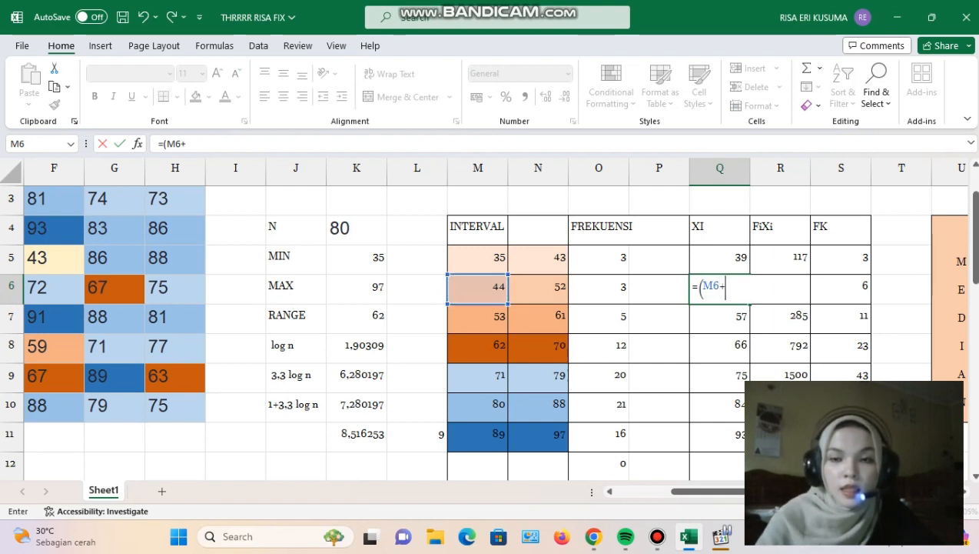
click(538, 289)
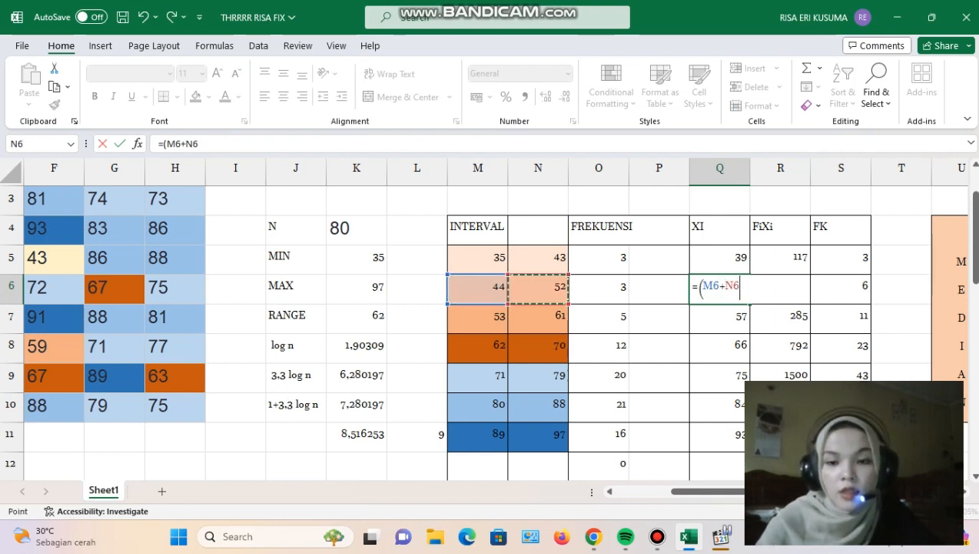
text()/2)
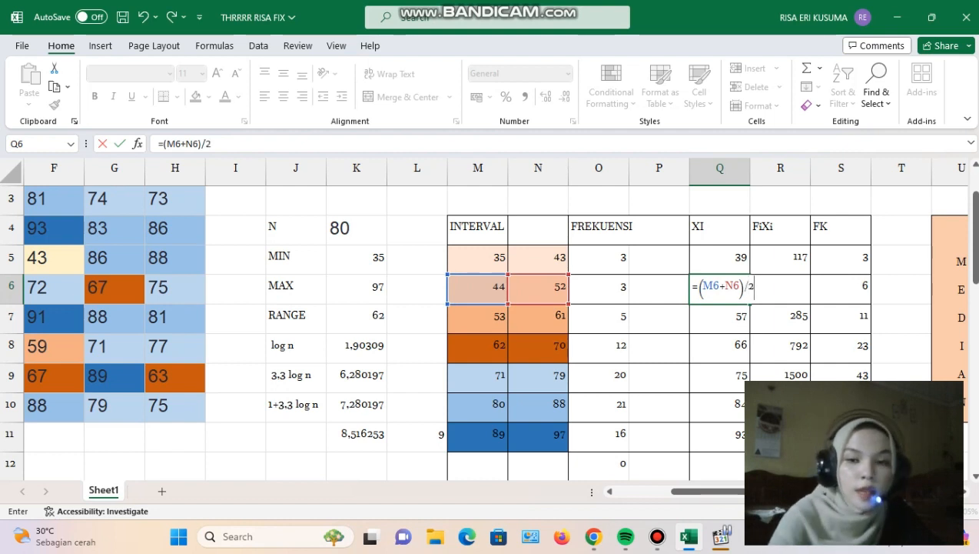
key(Return)
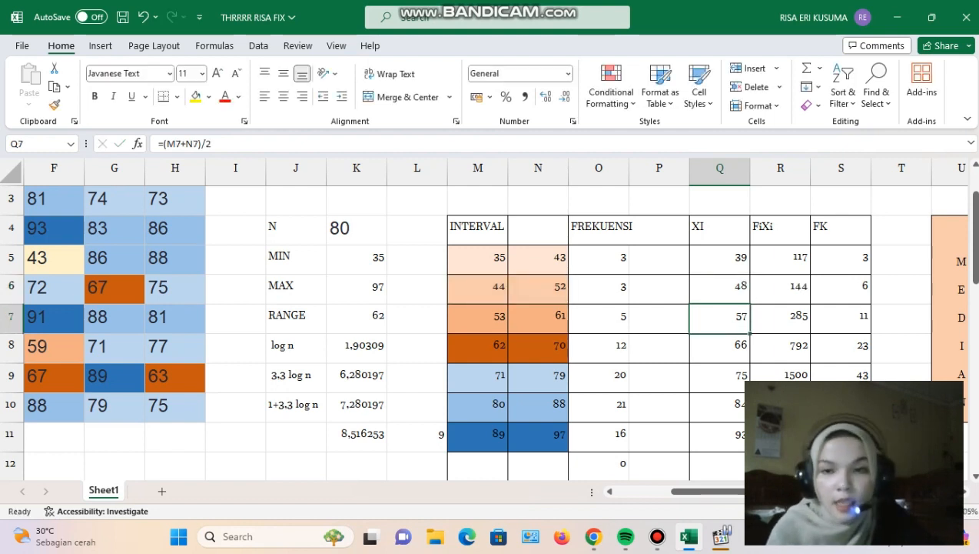
click(720, 347)
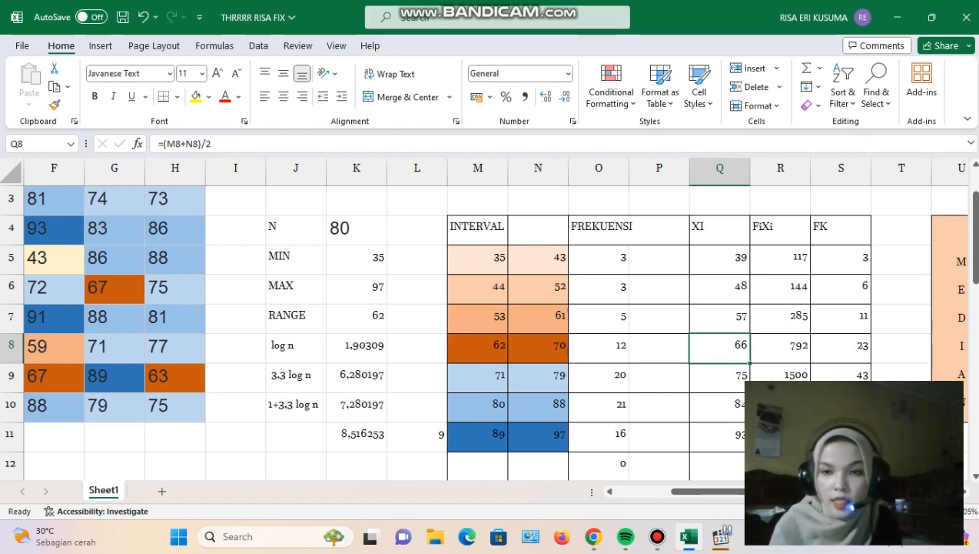
Step: Re-enter the first interval's FiXi product in R5 as =O5*Q5, multiplying its frequency by its midpoint
click(780, 259)
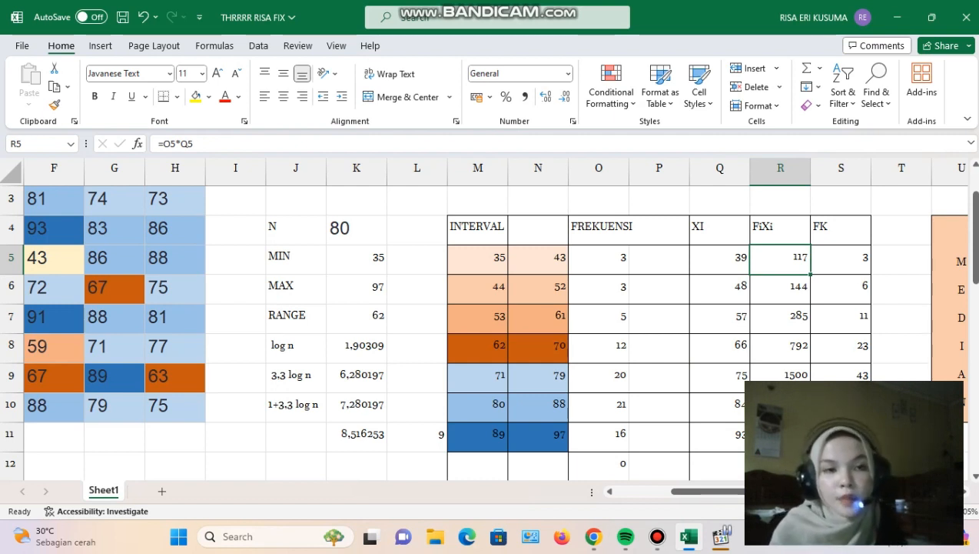
click(599, 259)
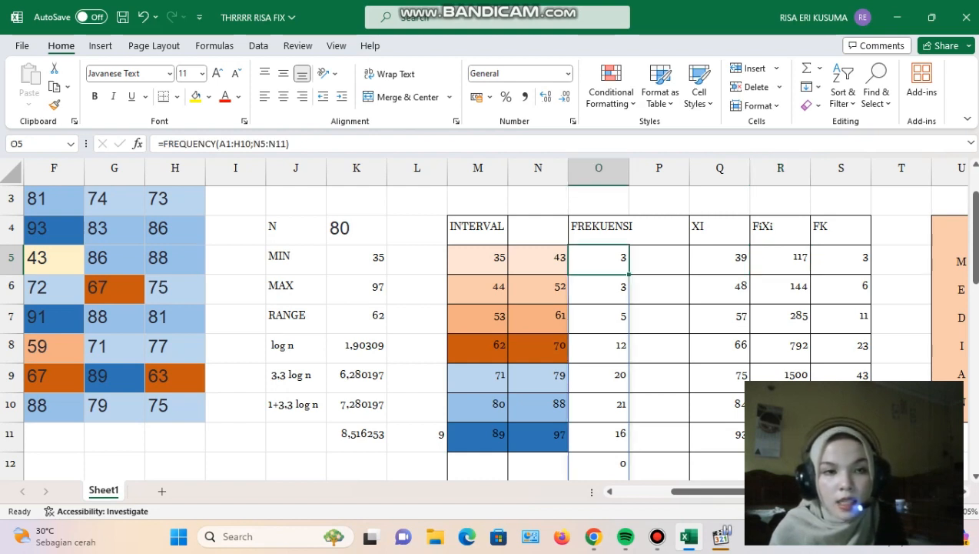
click(780, 259)
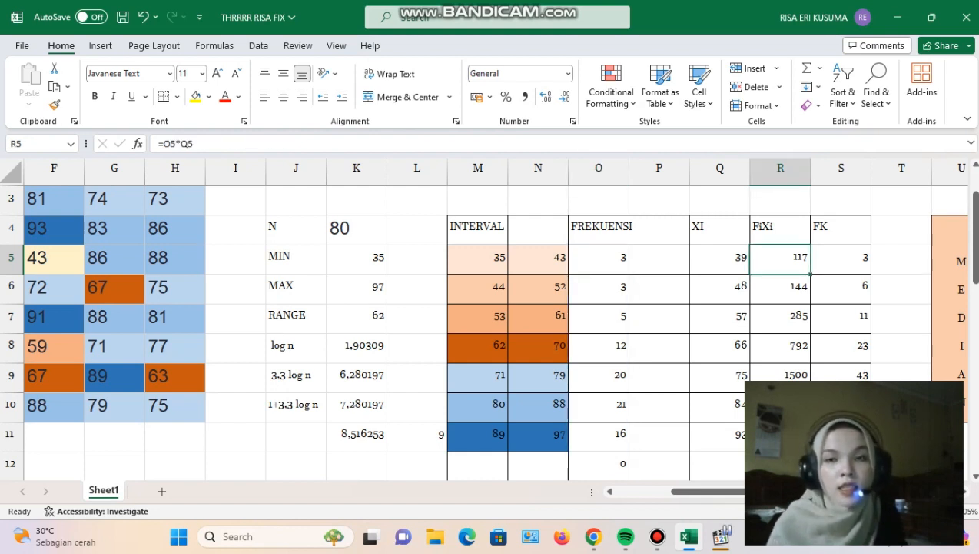
click(720, 259)
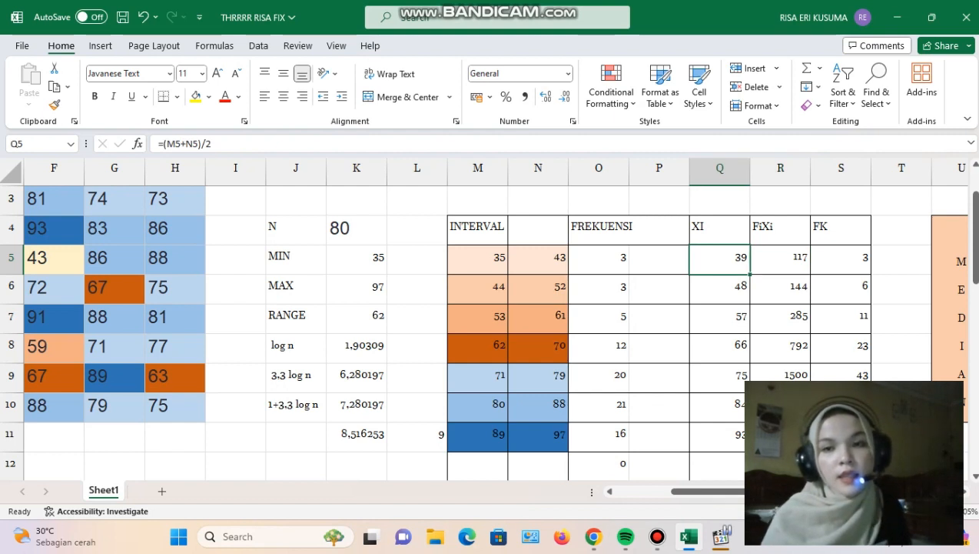
click(780, 259)
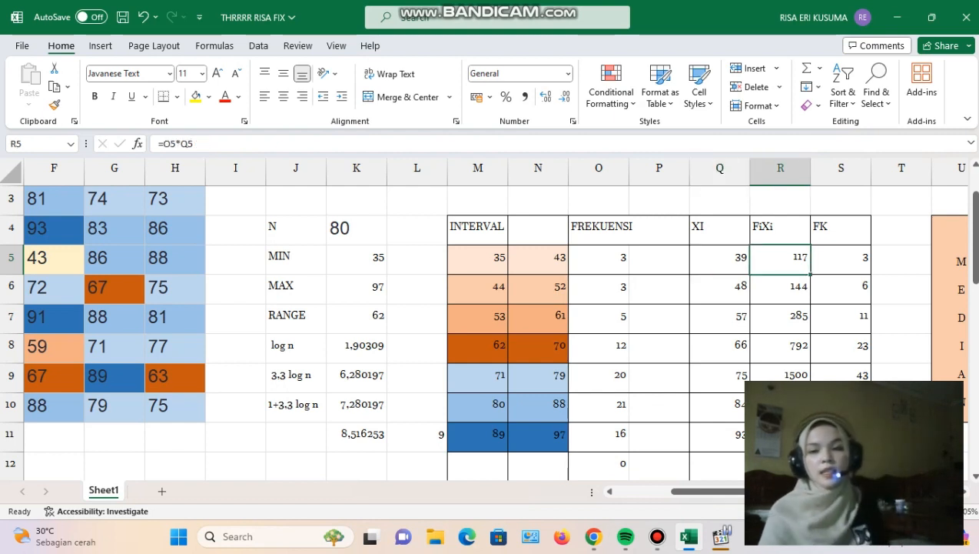
key(BackSpace)
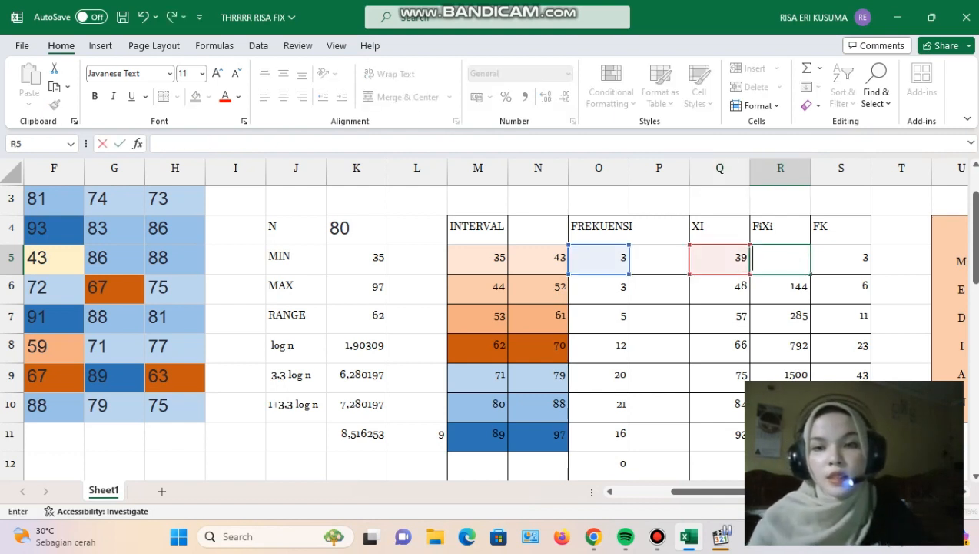
text(=)
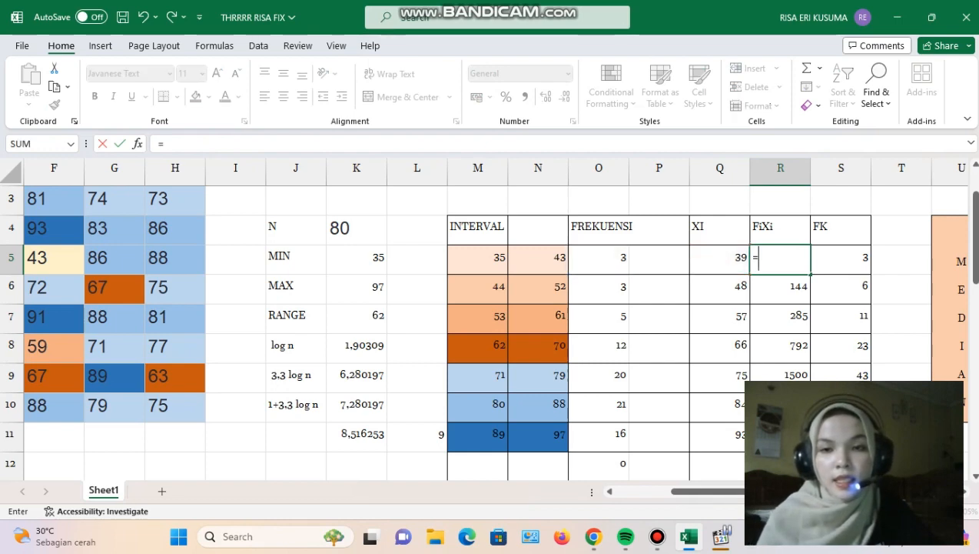
click(599, 260)
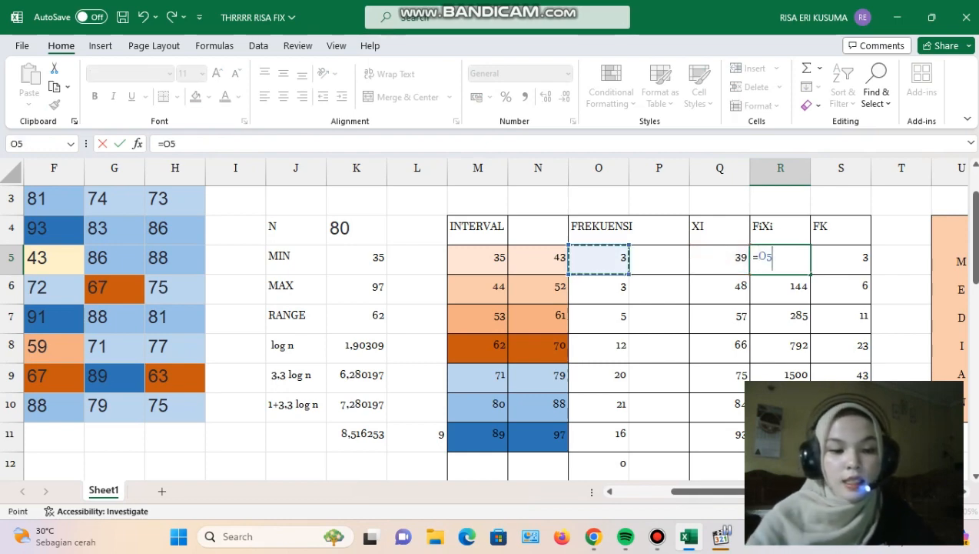
text(*)
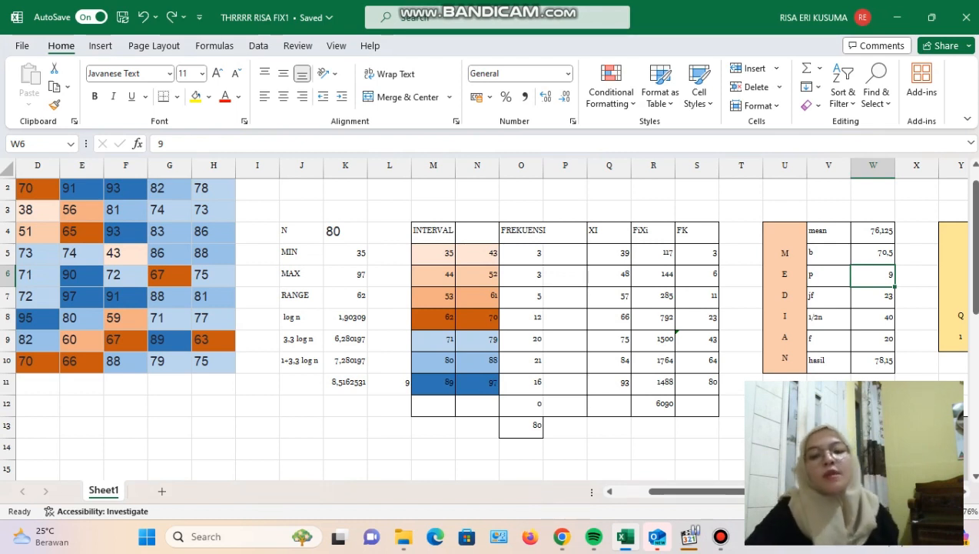
Step: Examine the FiXi total in R12 and how the cumulative frequencies in S5:S9 build on the frequencies in column O
click(653, 404)
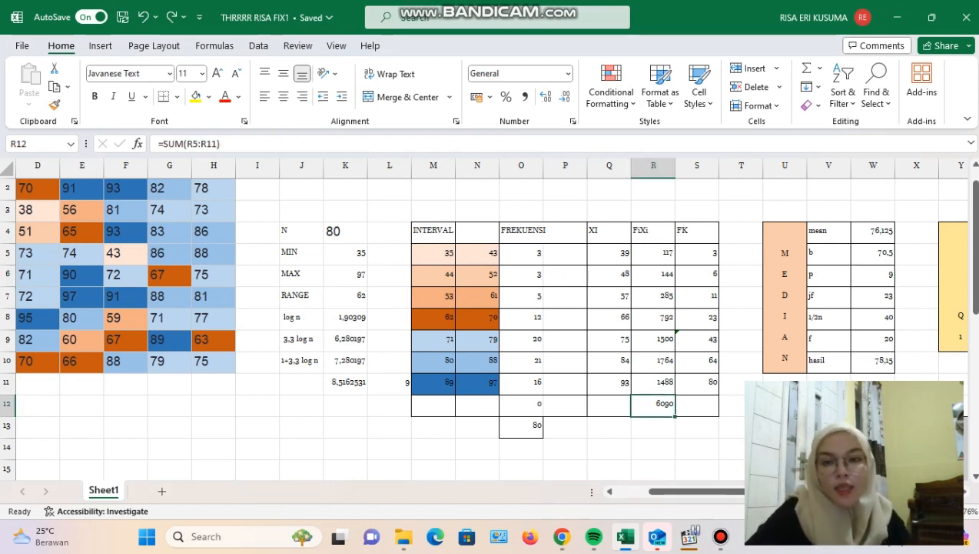
click(697, 254)
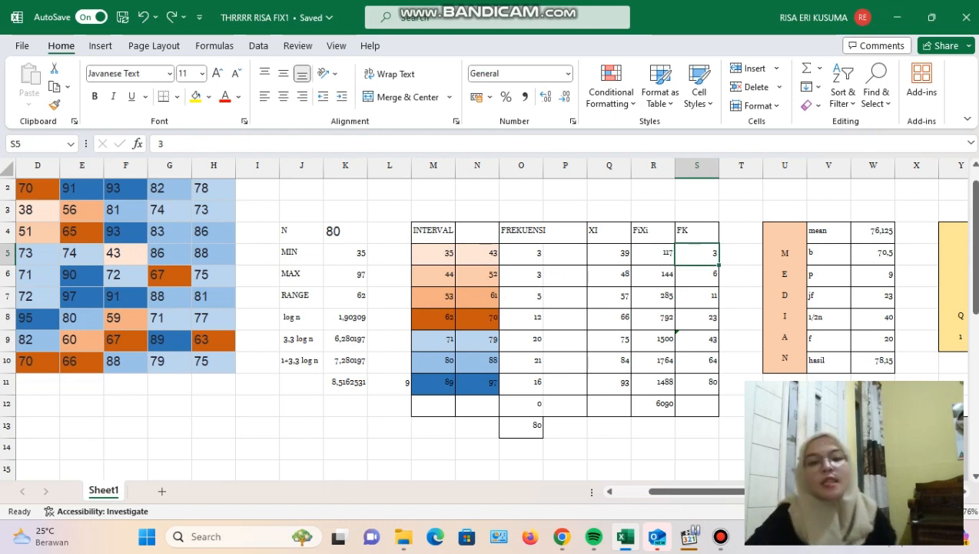
drag(523, 254, 697, 253)
click(697, 254)
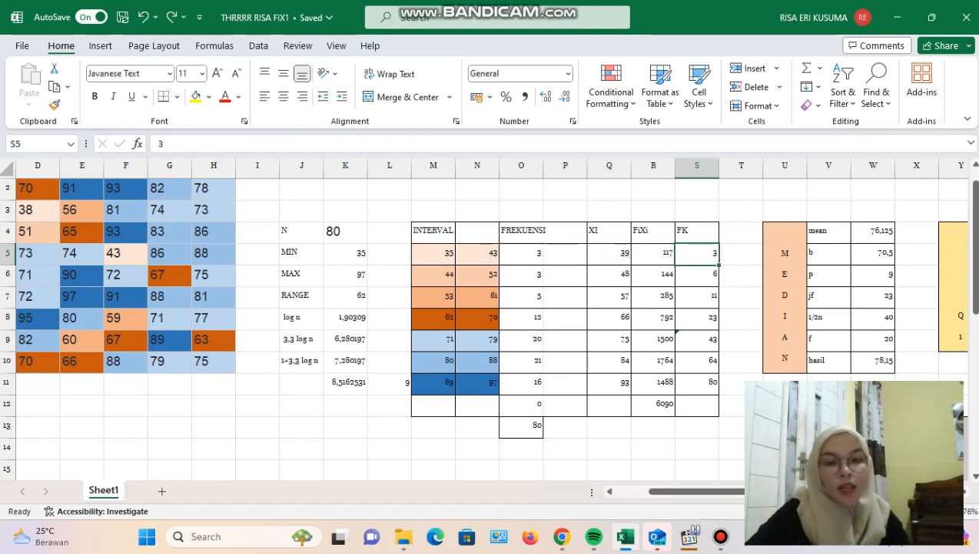
click(700, 275)
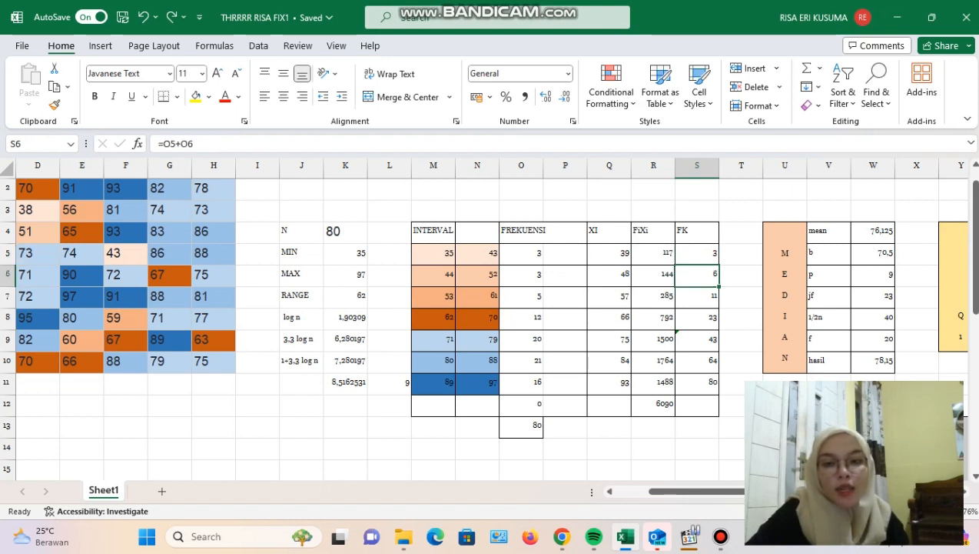
click(523, 274)
click(698, 254)
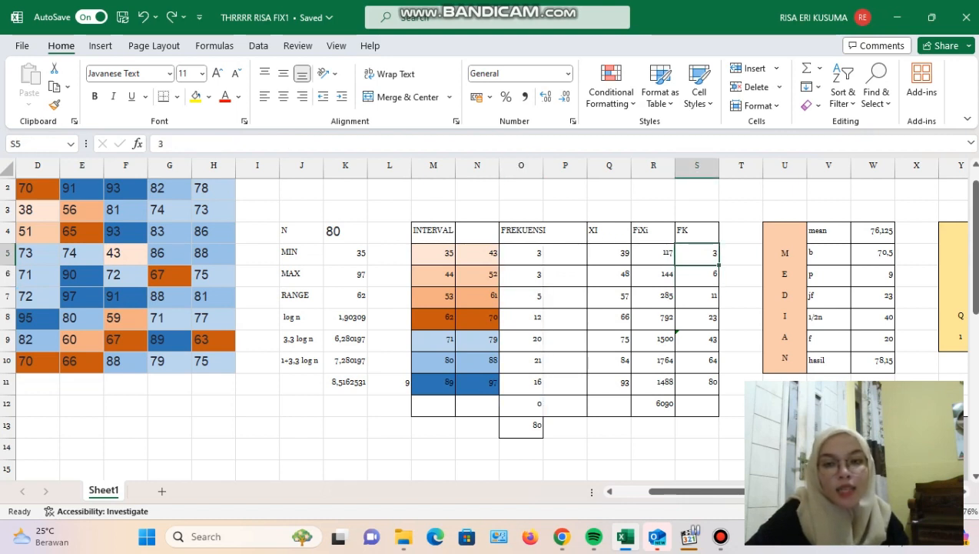
click(698, 275)
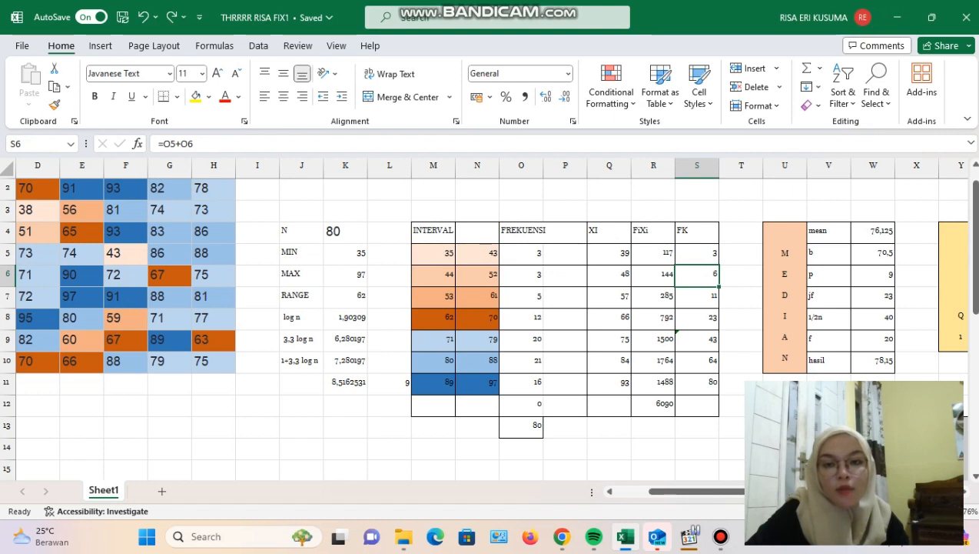
click(741, 296)
click(521, 296)
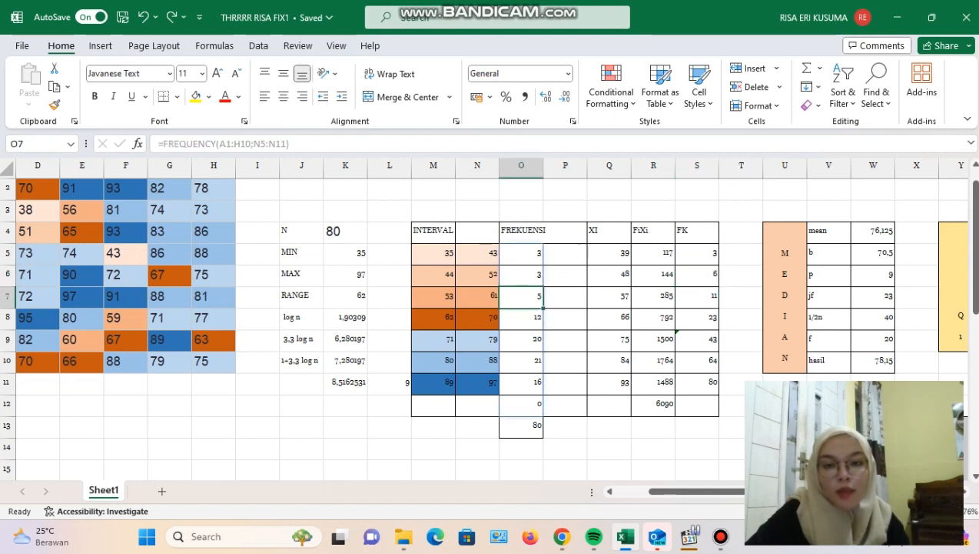
click(697, 275)
click(697, 296)
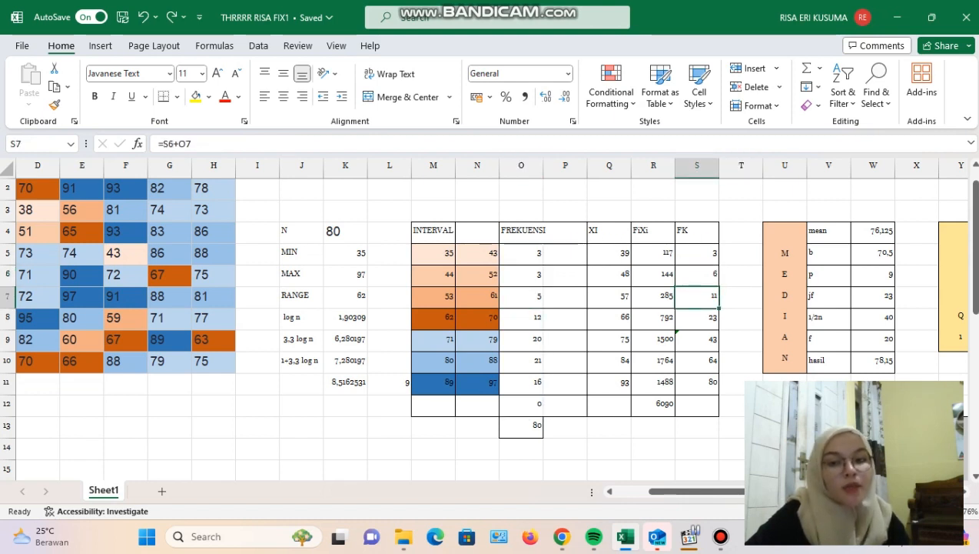
click(697, 339)
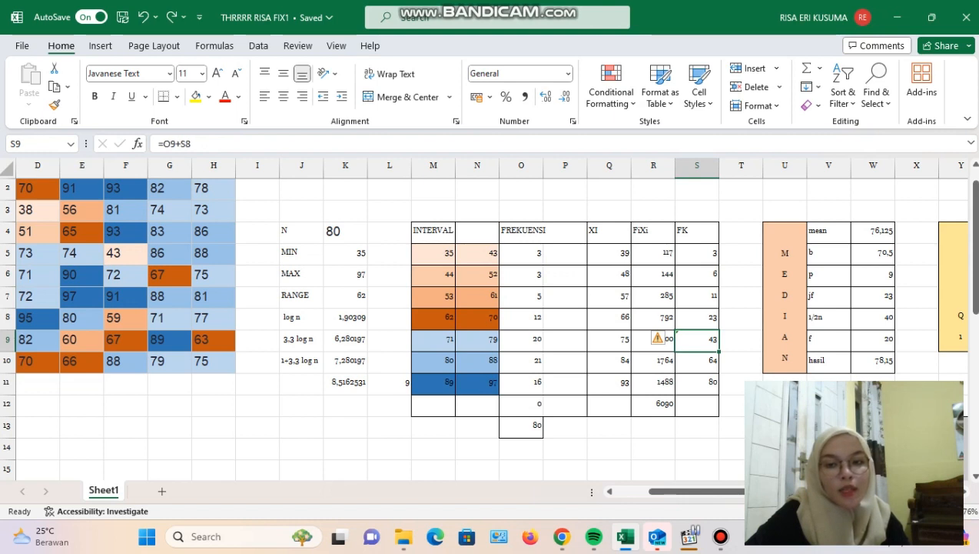
Step: Re-enter the last interval's cumulative frequency in S11 as =O11+S10
click(698, 382)
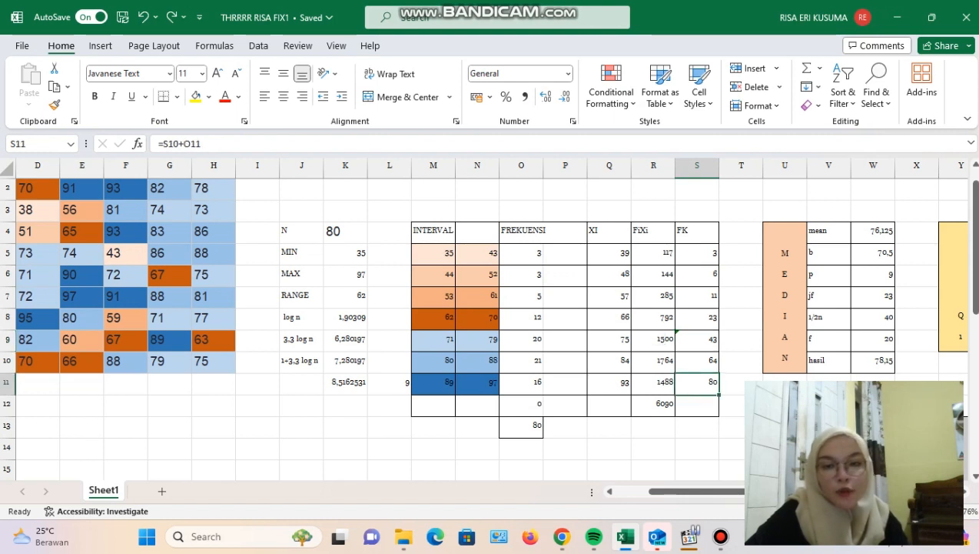
text(=)
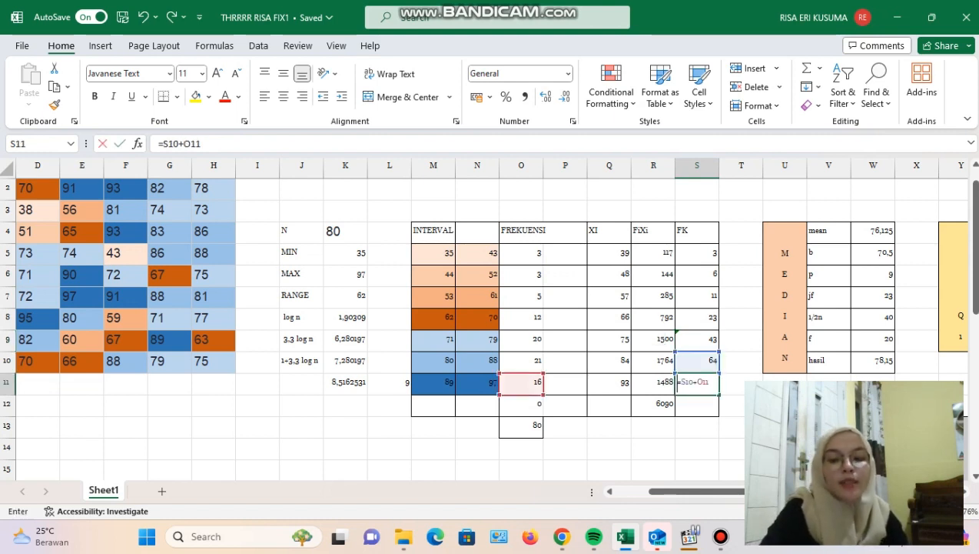
click(521, 383)
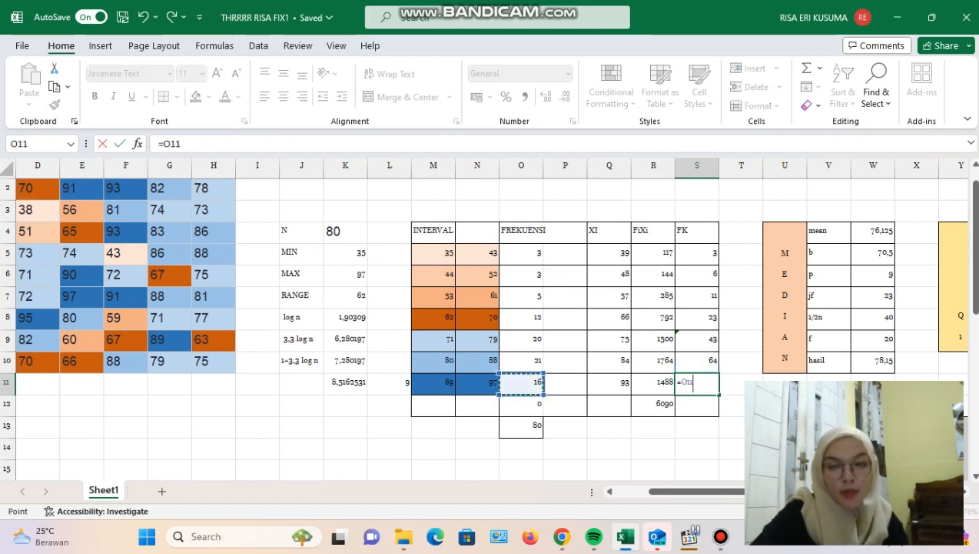
text(+)
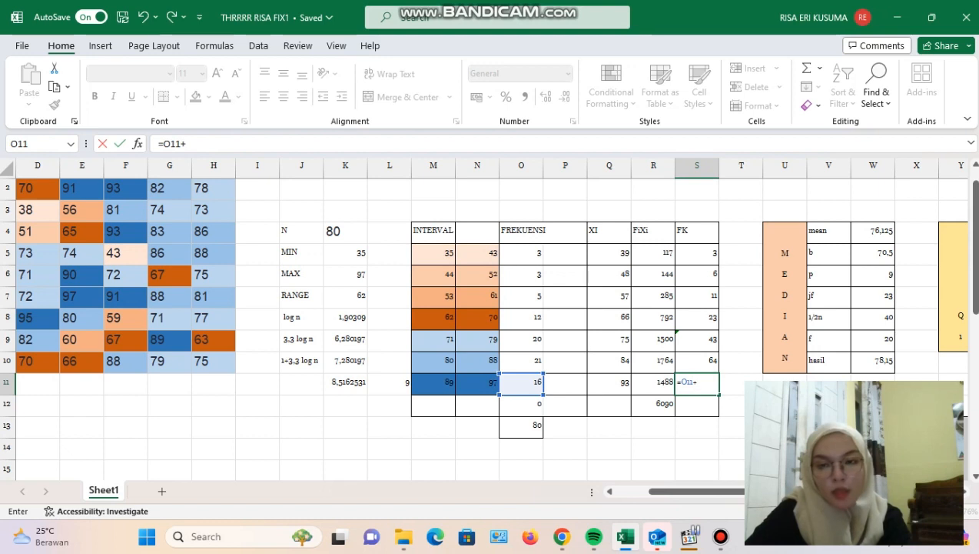
click(697, 360)
key(Return)
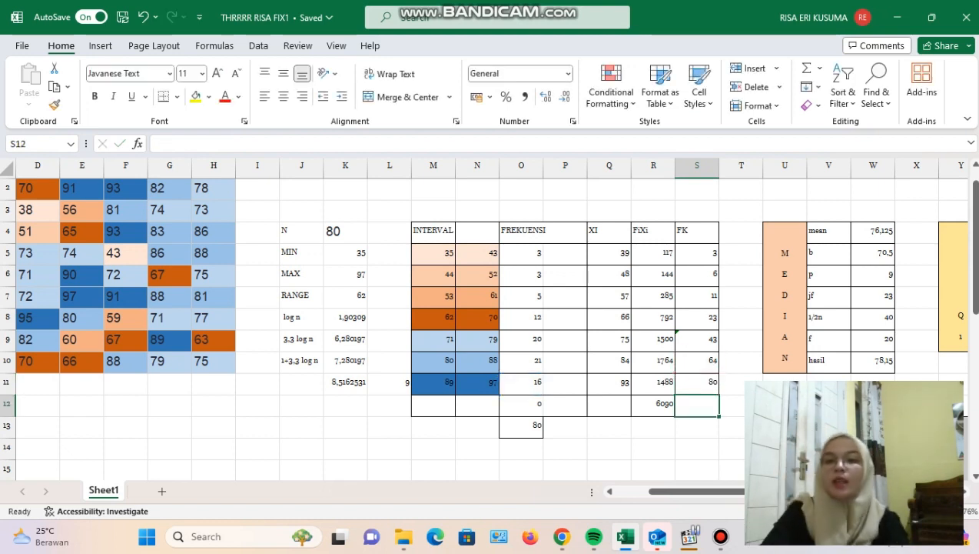
Step: Re-enter the mean in W4 as =R12/S11, dividing the FiXi total by the final cumulative frequency
click(873, 232)
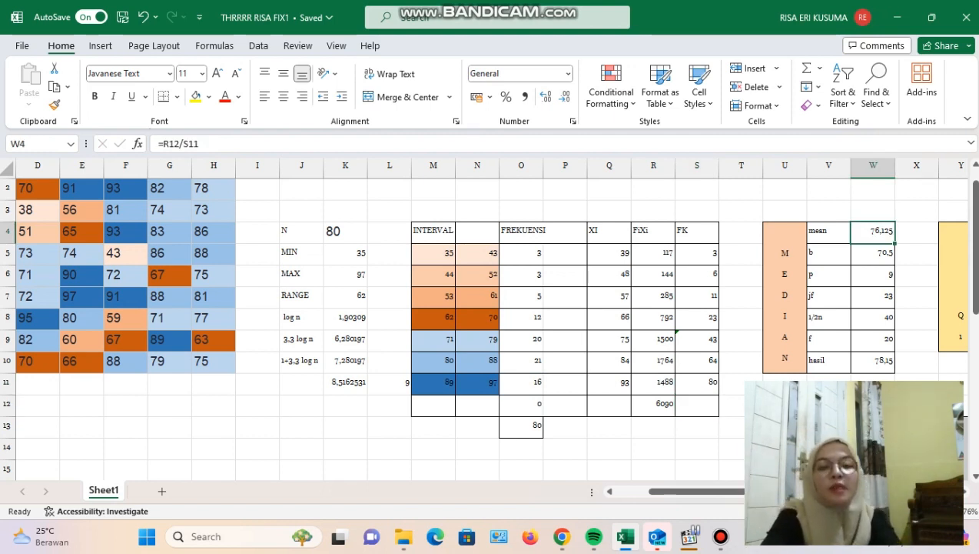
key(Delete)
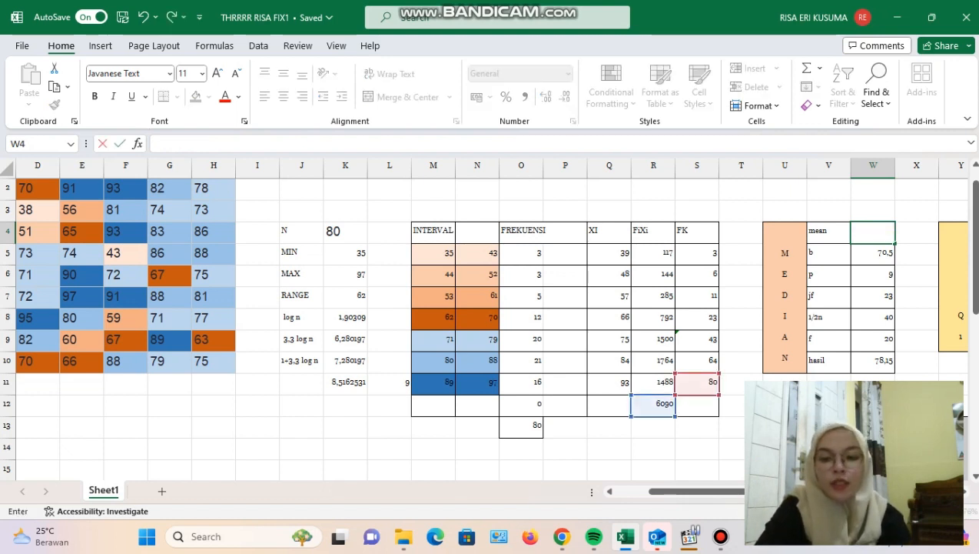
text(=)
click(654, 403)
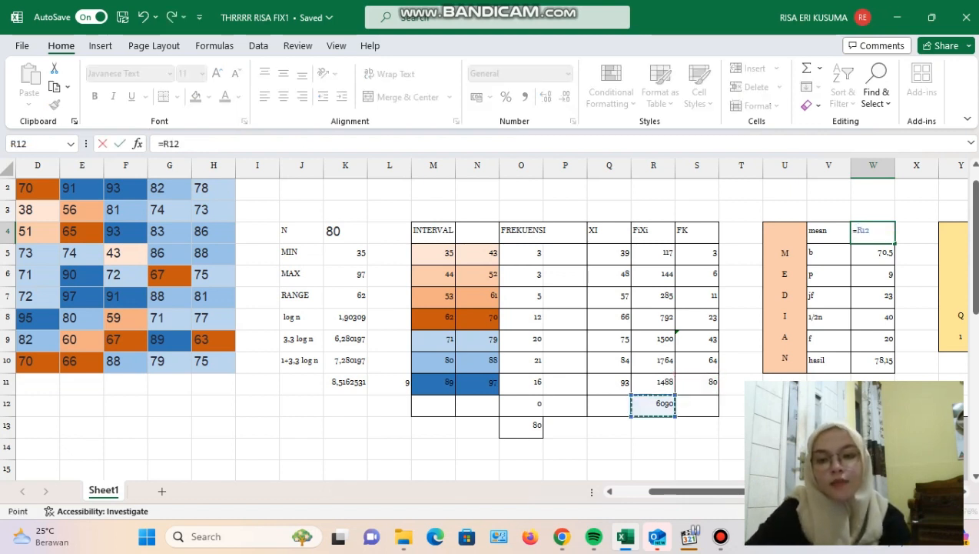
text(/)
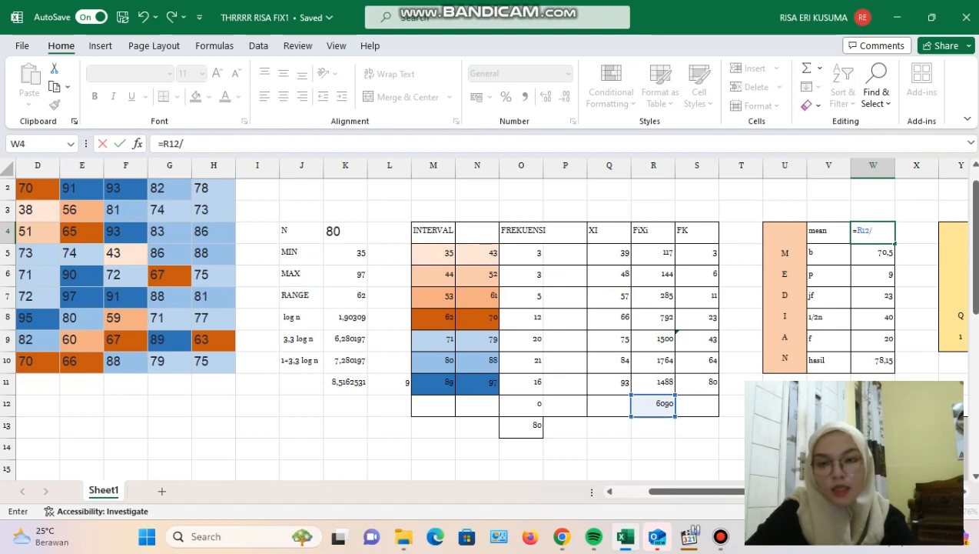
click(698, 382)
key(Return)
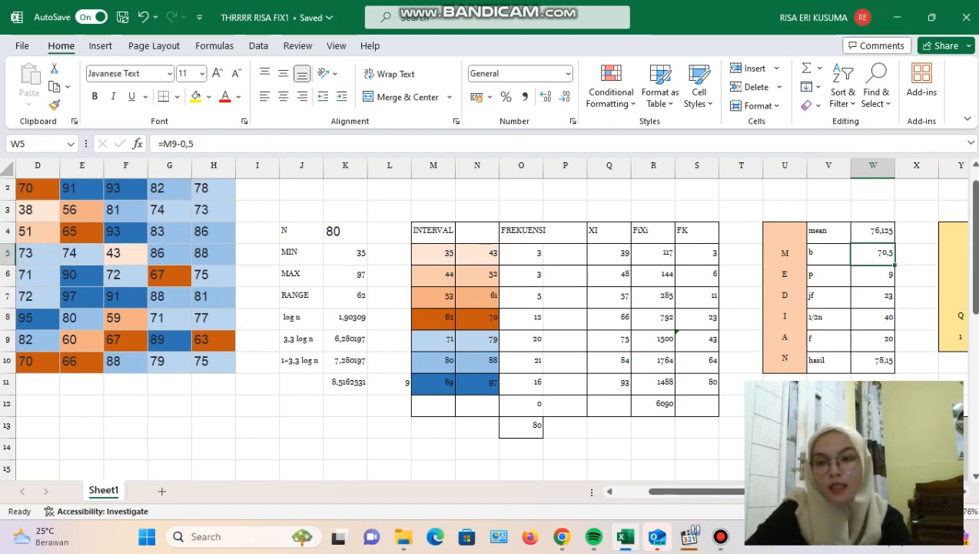
Step: Re-enter the median class's lower boundary b in W5 as =M9-0,5
key(BackSpace)
text(=)
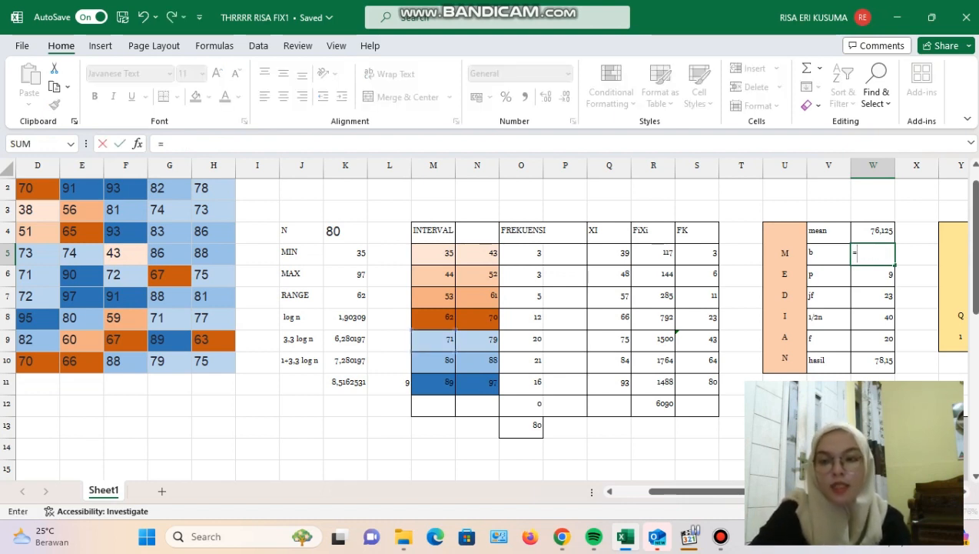
click(434, 339)
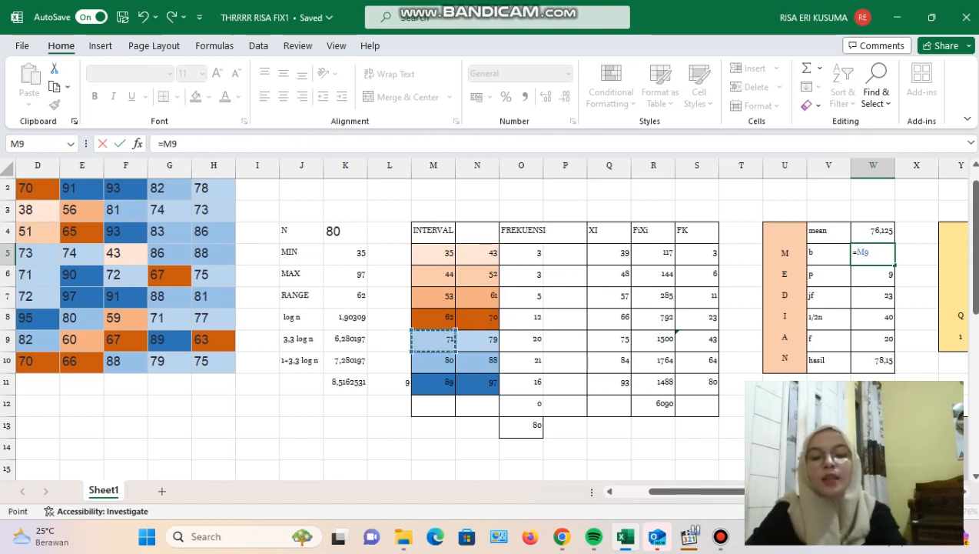
text(-0)
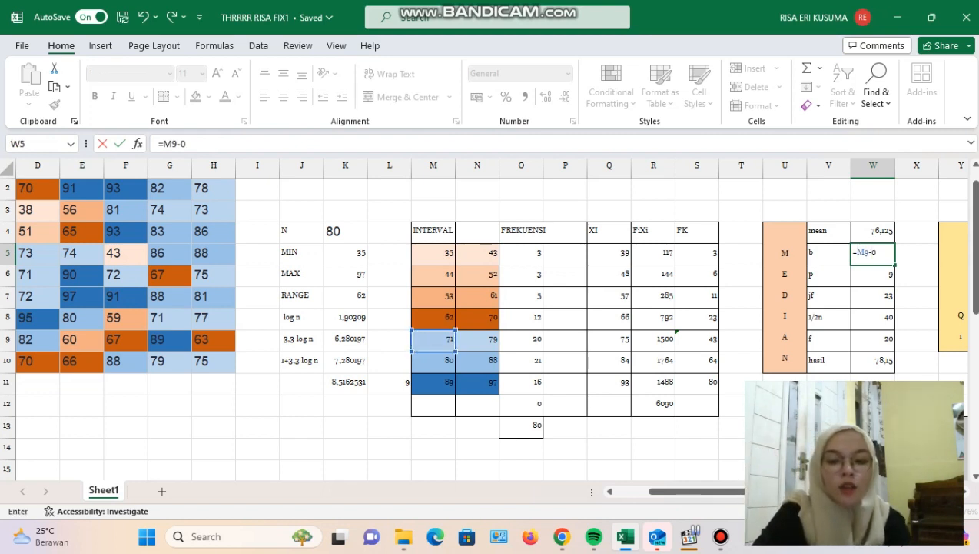
text(,5)
key(Return)
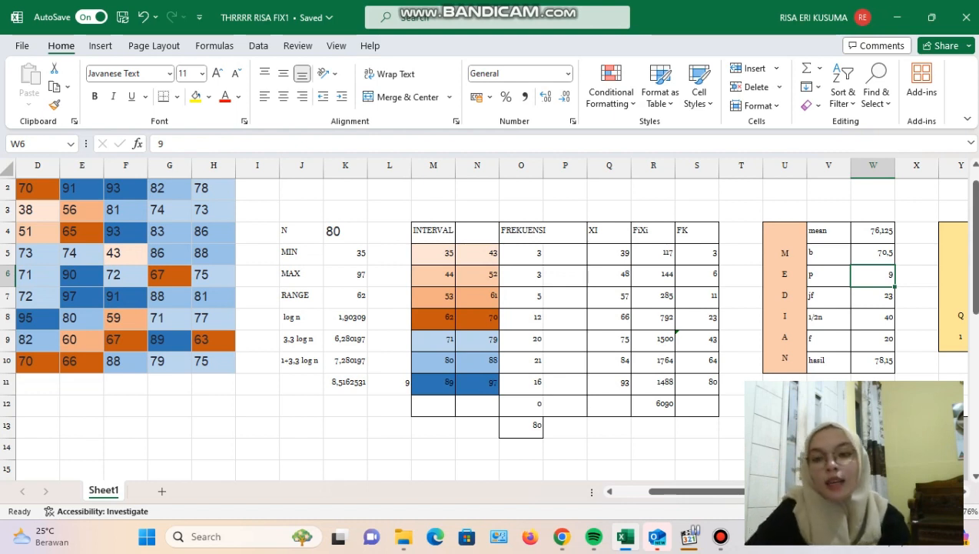
Step: Check the jf value's source in S8, and re-enter 1/2n in W8 as =S11/2, half of the final cumulative frequency
click(873, 295)
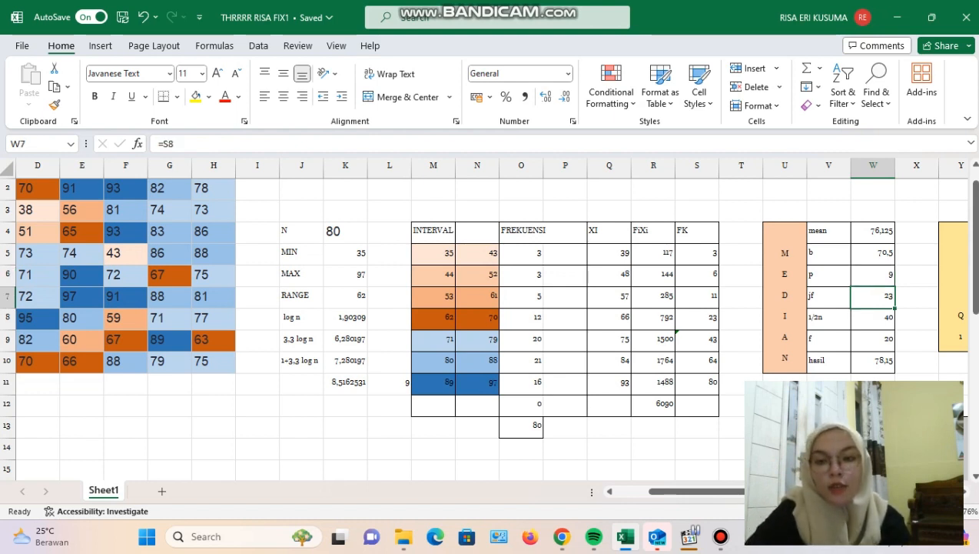
click(697, 317)
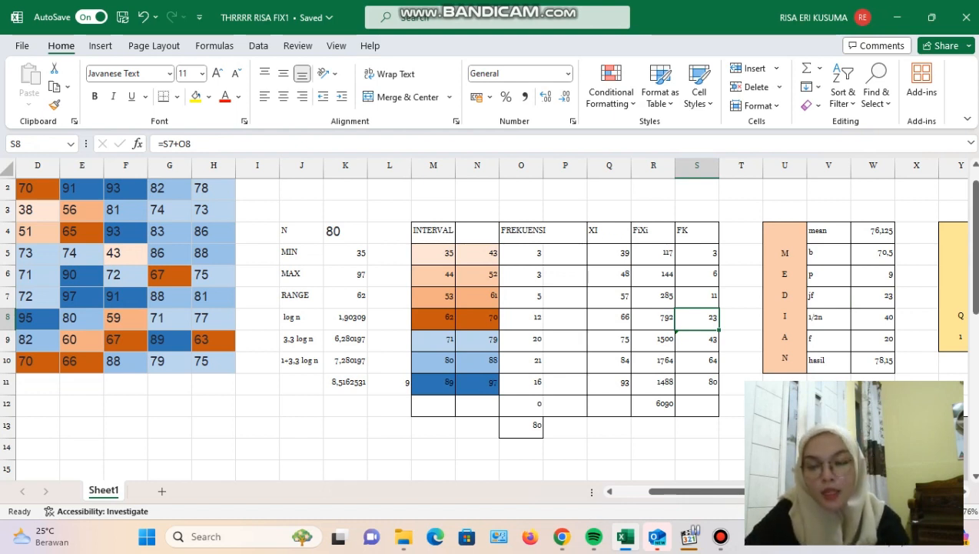
click(873, 317)
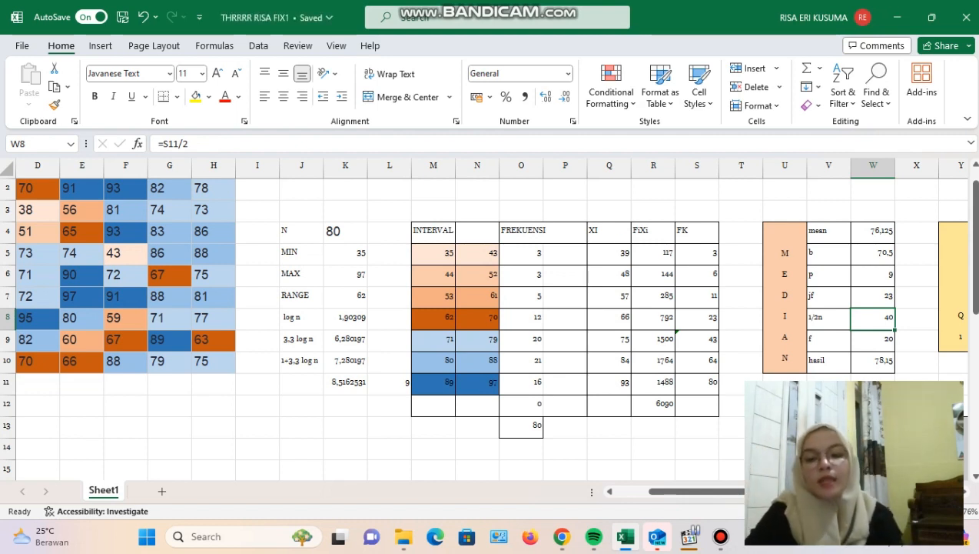
key(BackSpace)
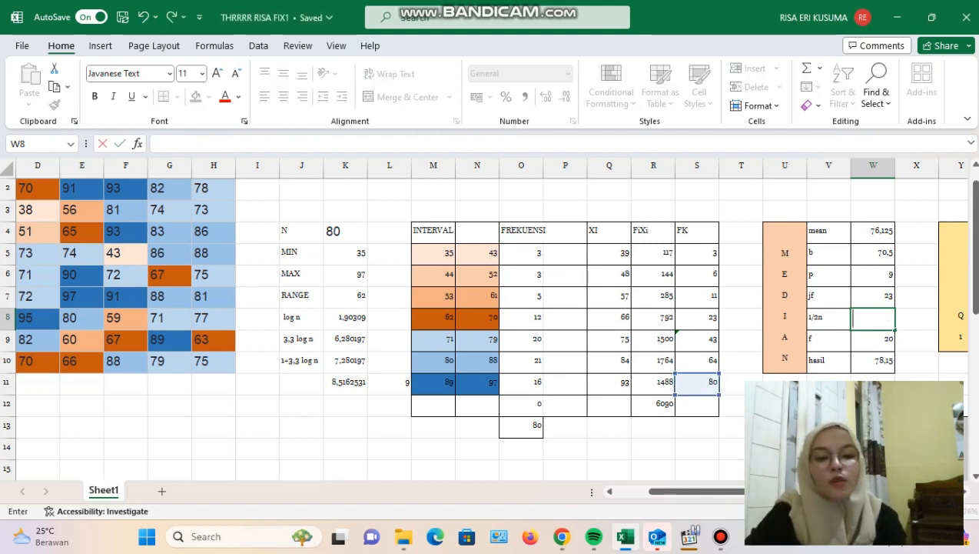
text(1)
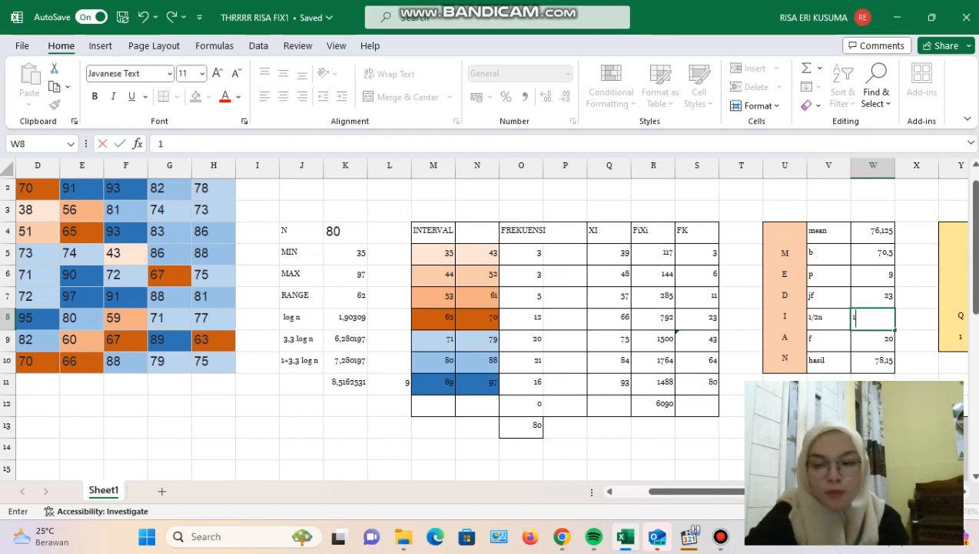
text(/)
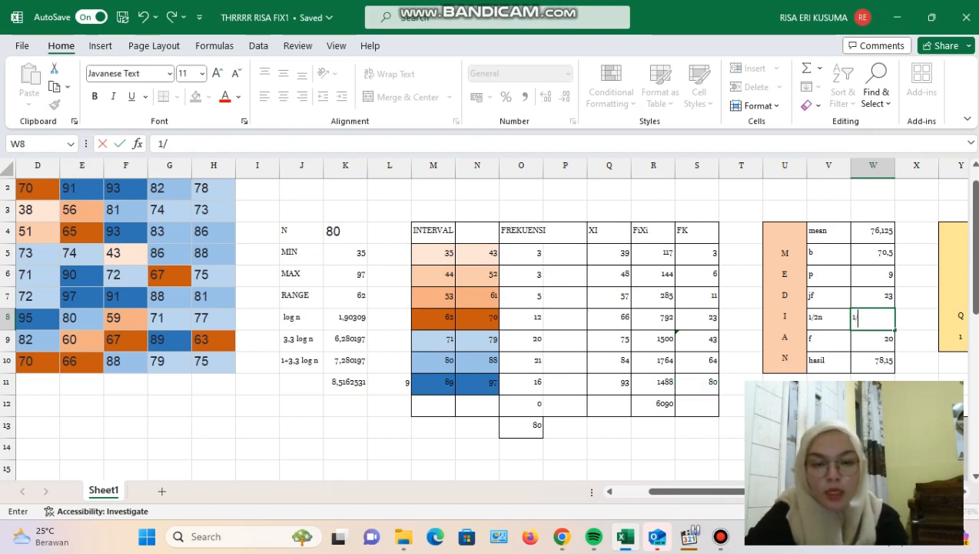
key(BackSpace)
key(BackSpace)
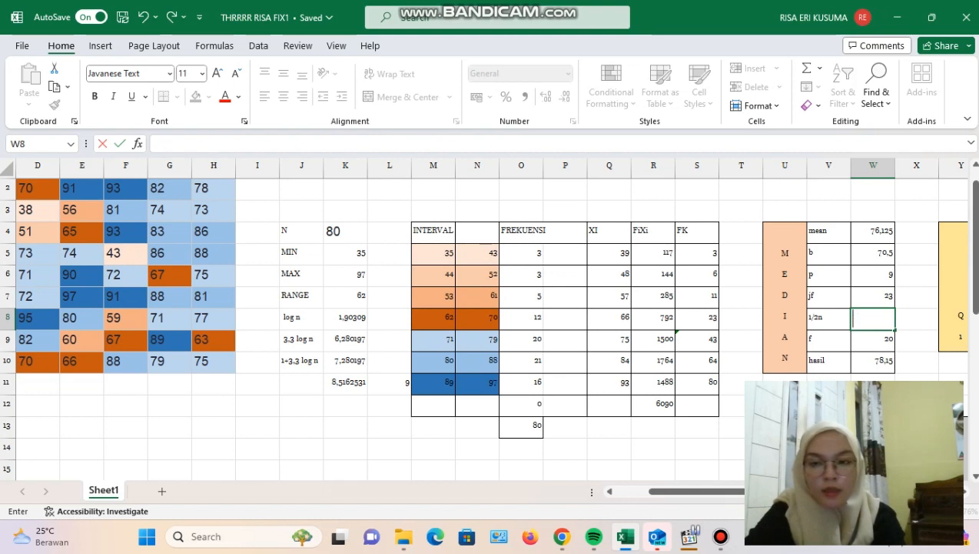
text(=)
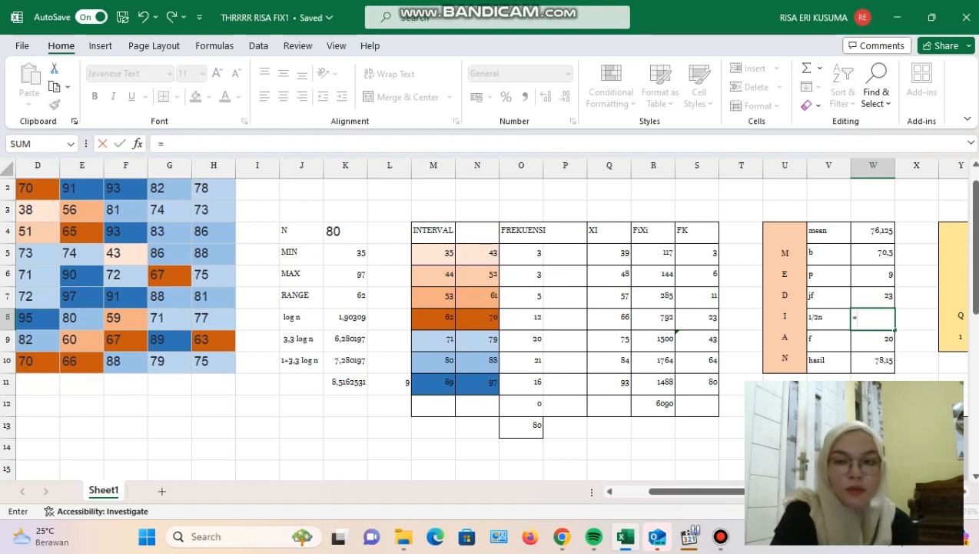
click(698, 382)
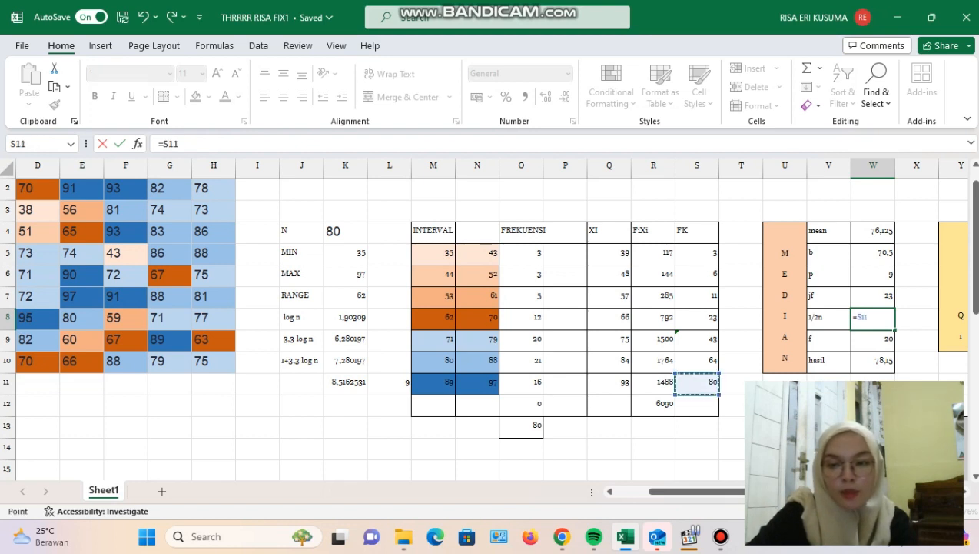
text(/2)
key(Return)
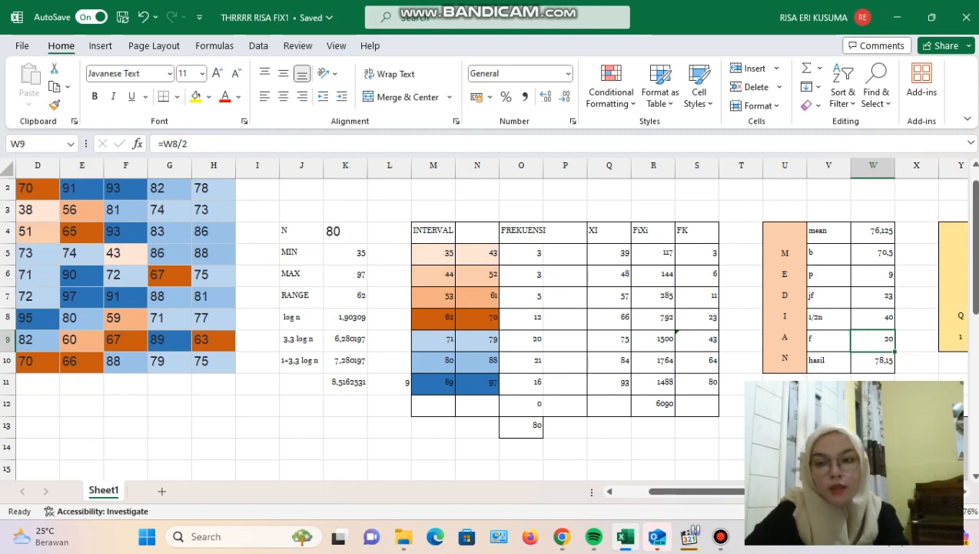
Step: Examine the 1/2n and f formulas in W8:W9 and how the median formula in W10 combines the values in W5:W9
click(873, 318)
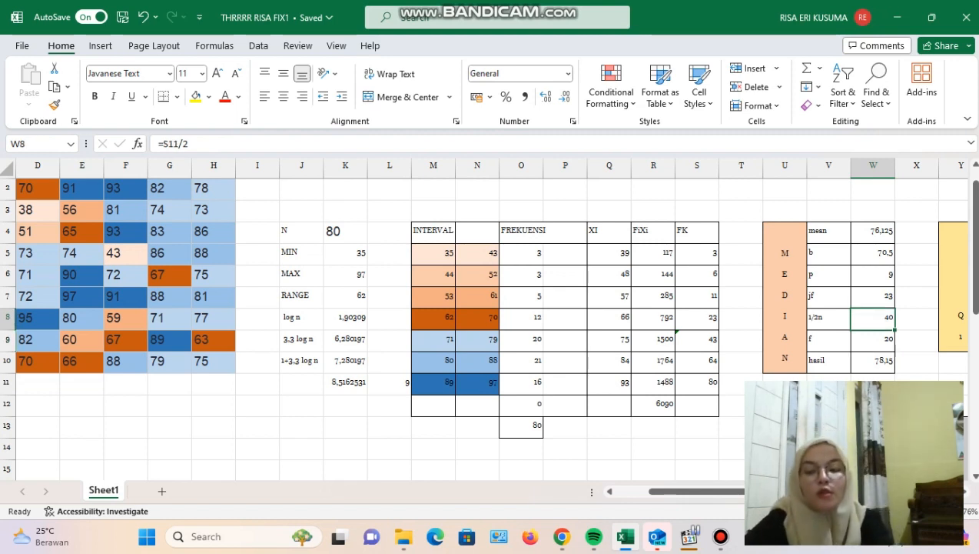
click(873, 339)
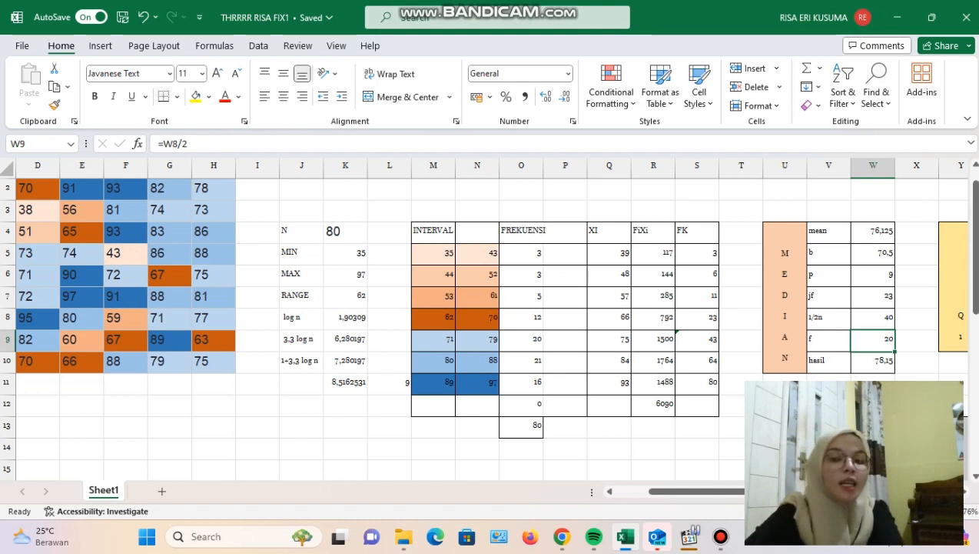
click(874, 317)
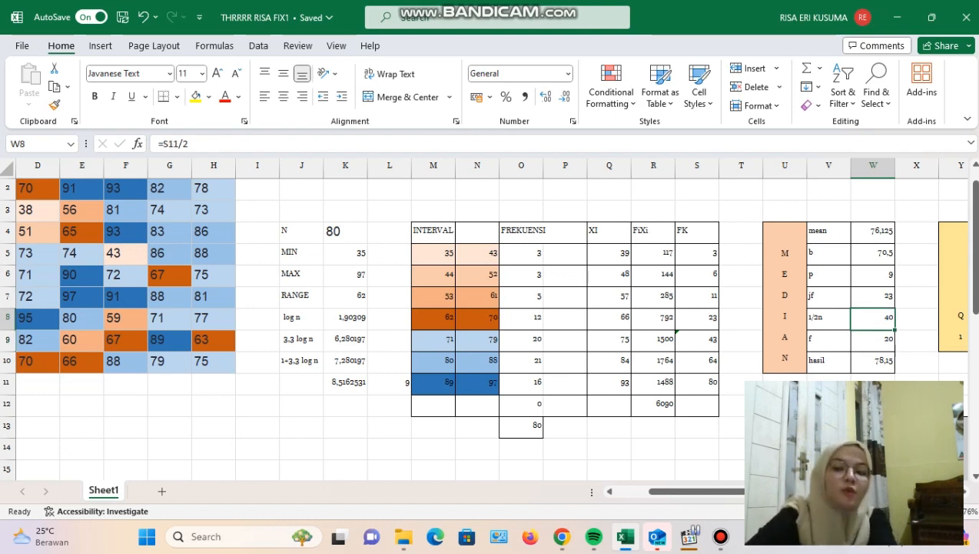
click(873, 360)
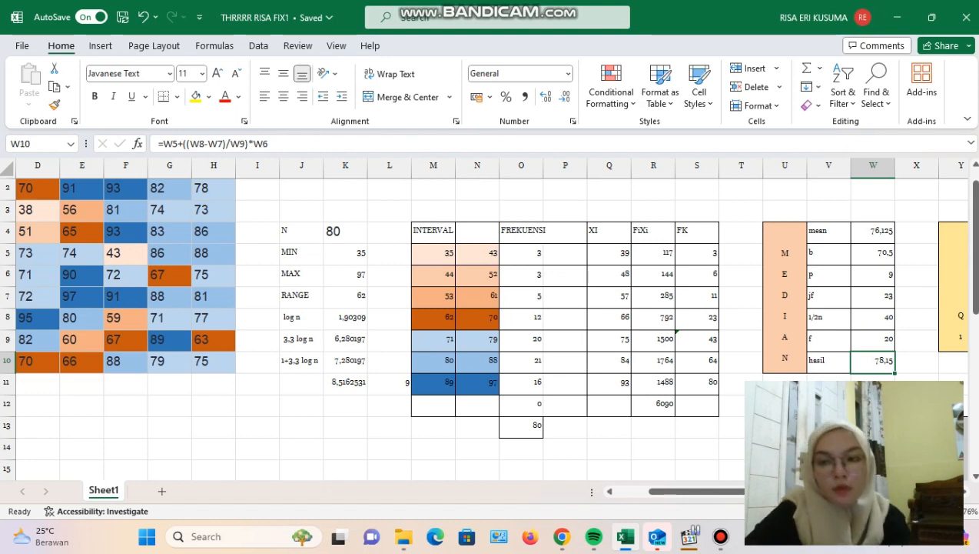
click(873, 252)
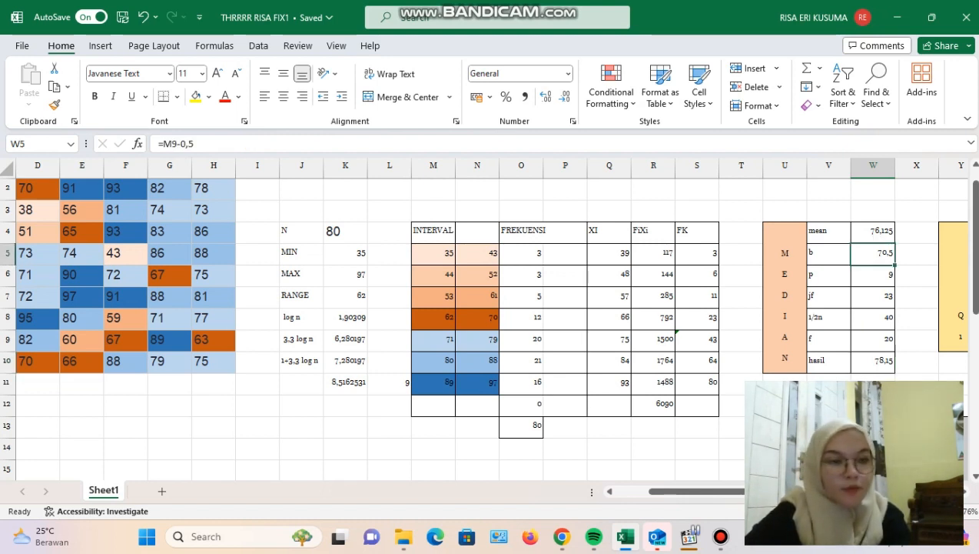
click(873, 361)
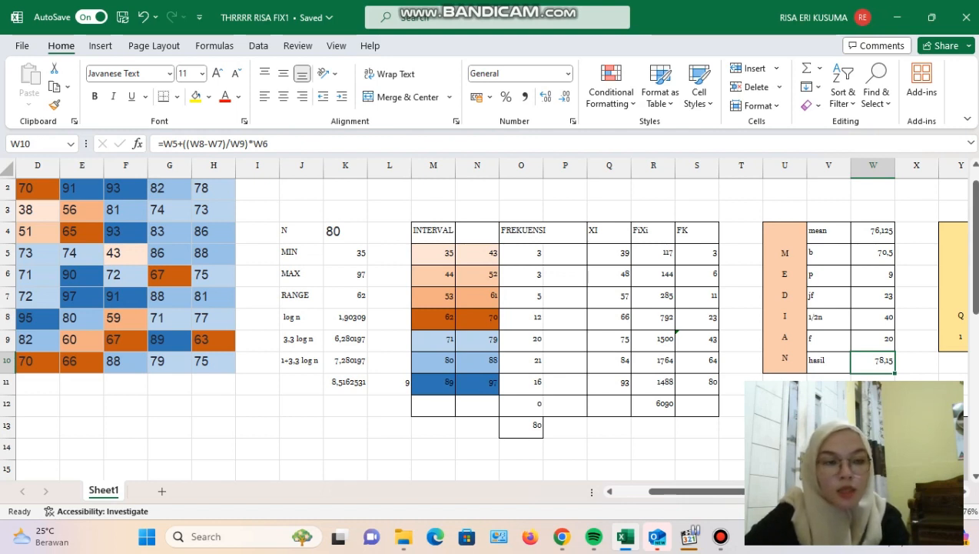
click(873, 296)
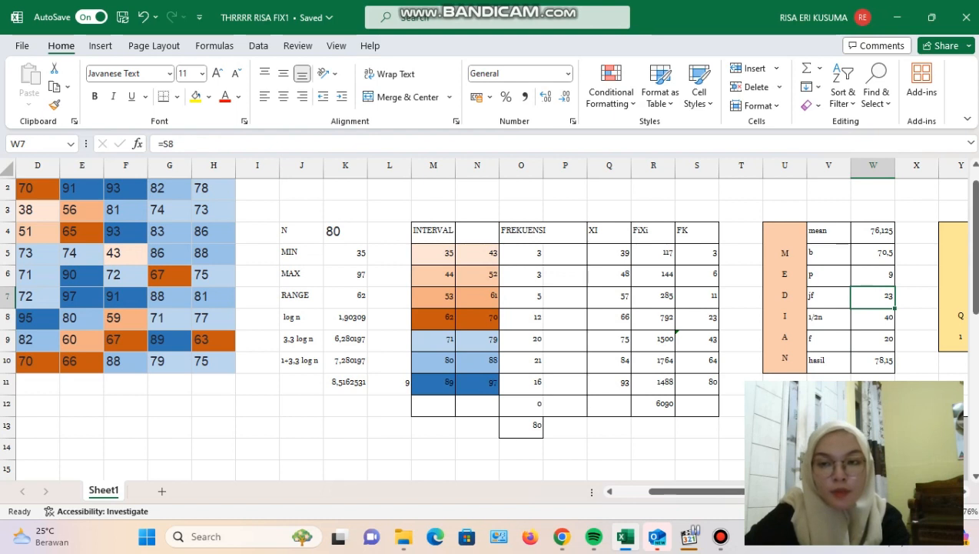
click(874, 360)
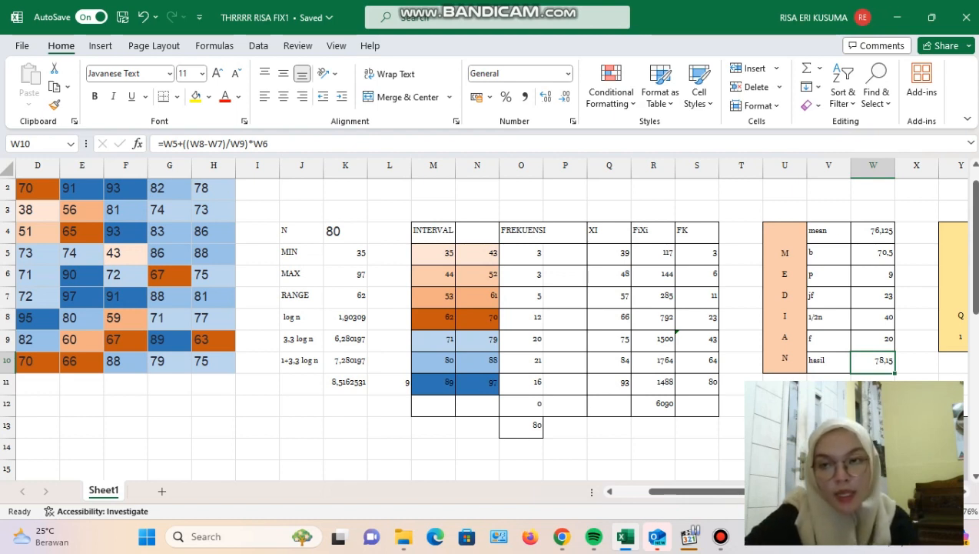
click(874, 296)
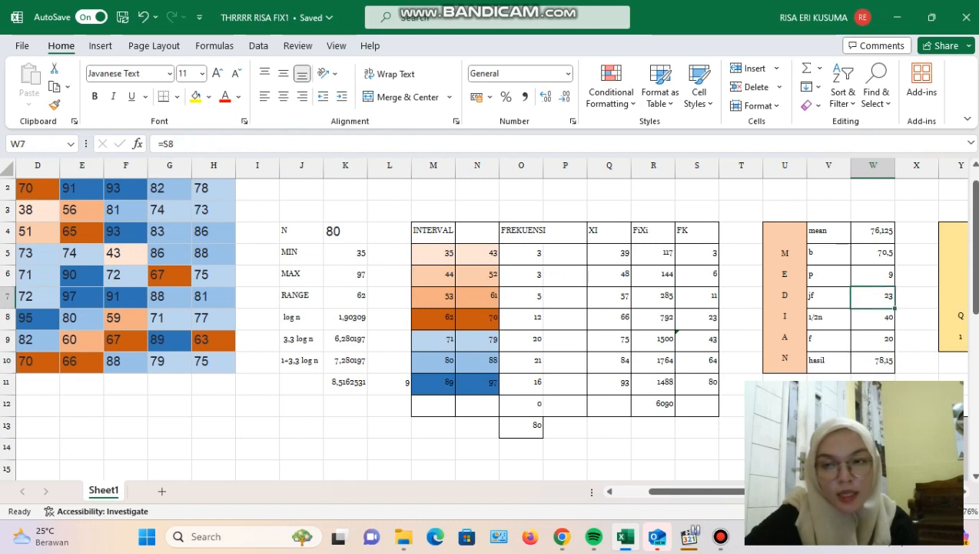
click(874, 361)
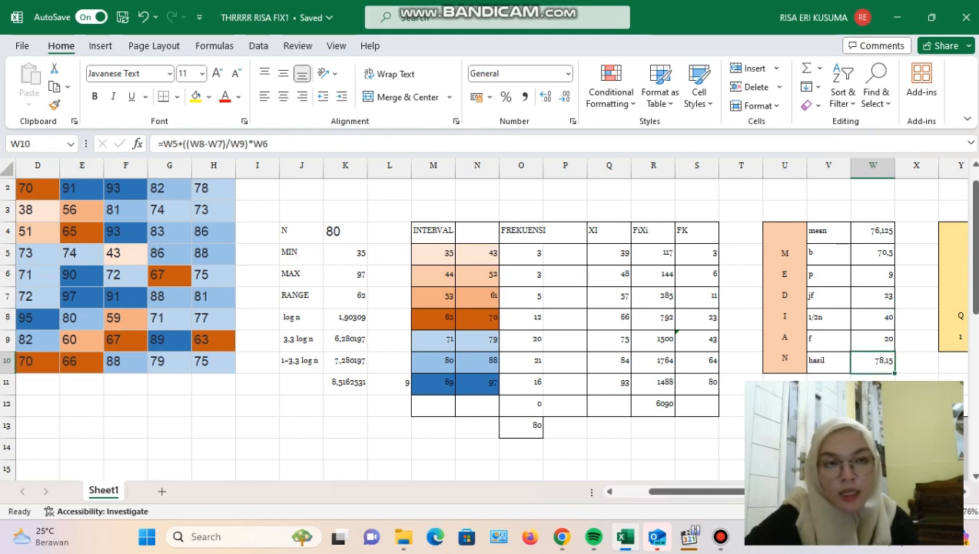
click(874, 296)
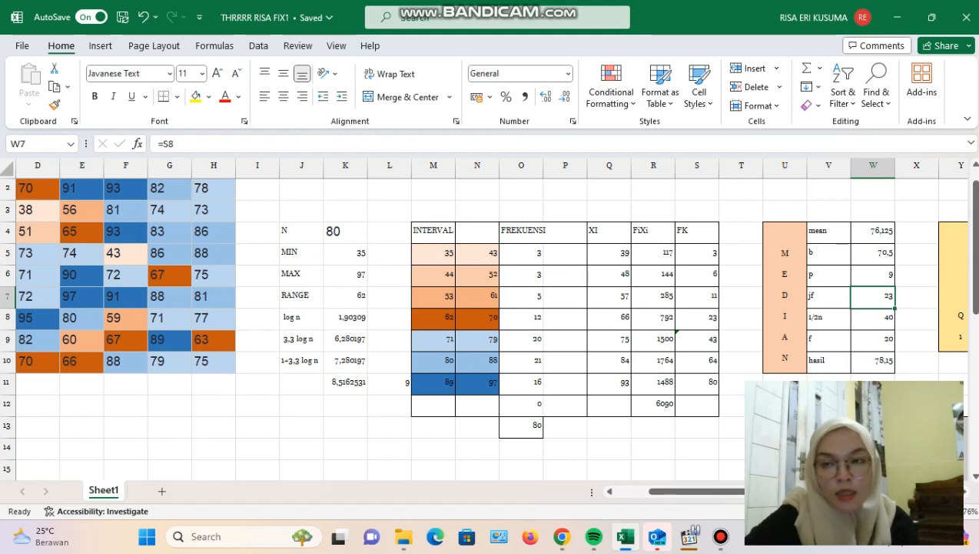
drag(873, 361, 874, 296)
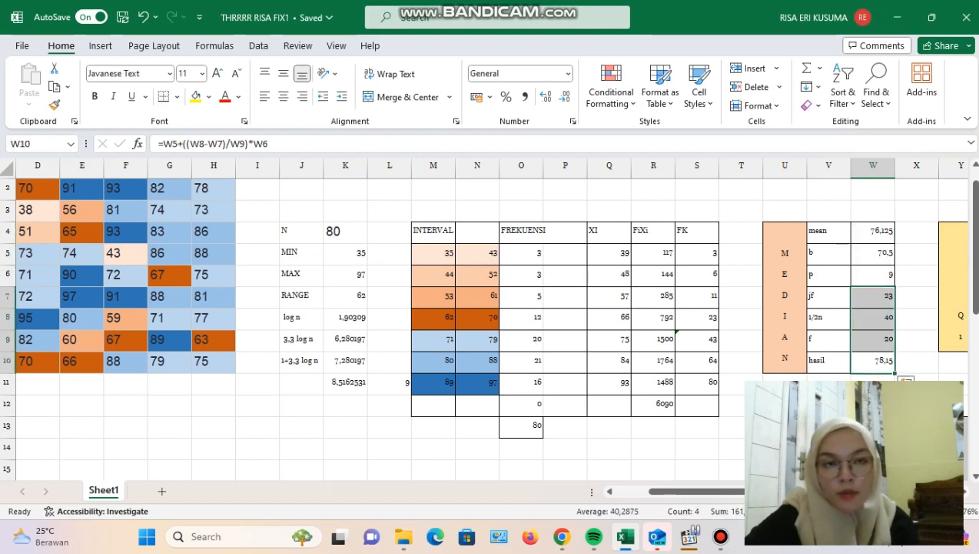
click(874, 231)
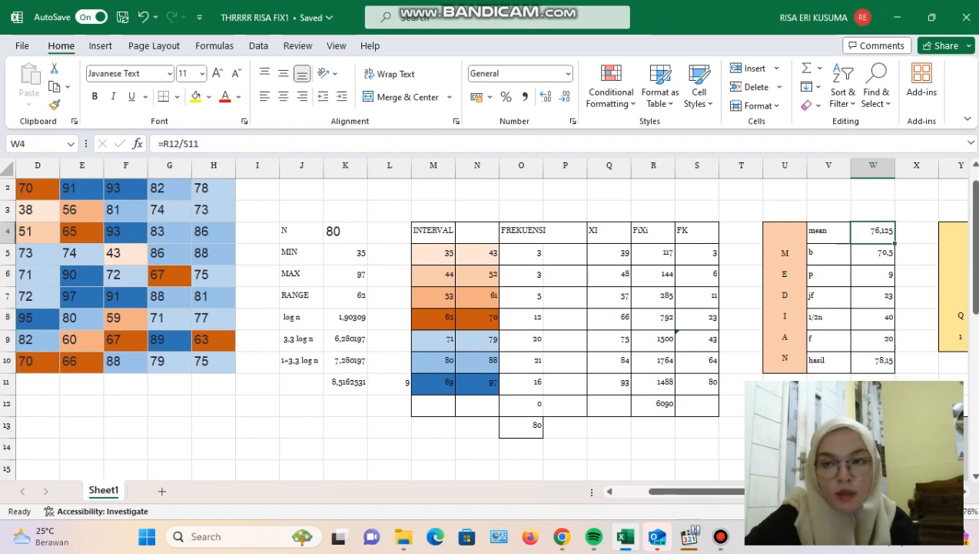
click(873, 253)
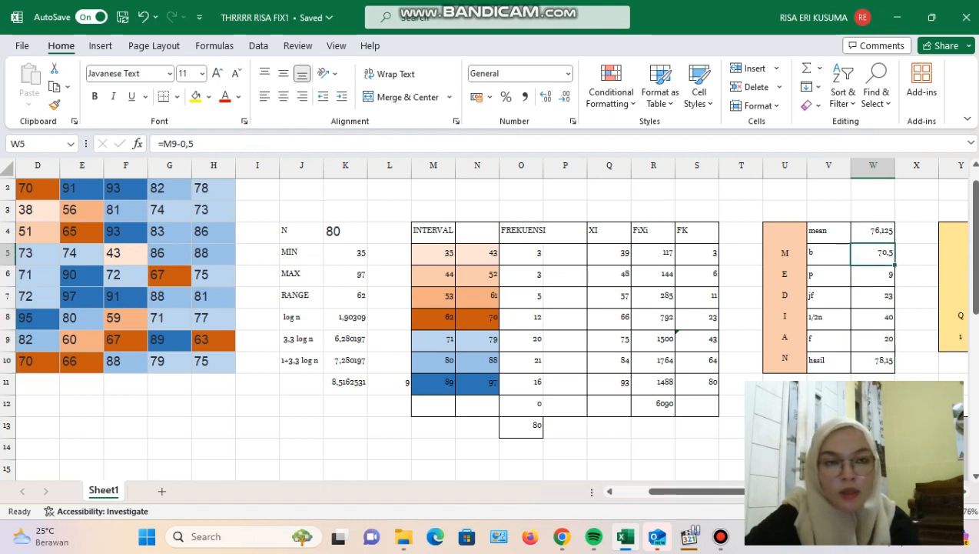
click(873, 361)
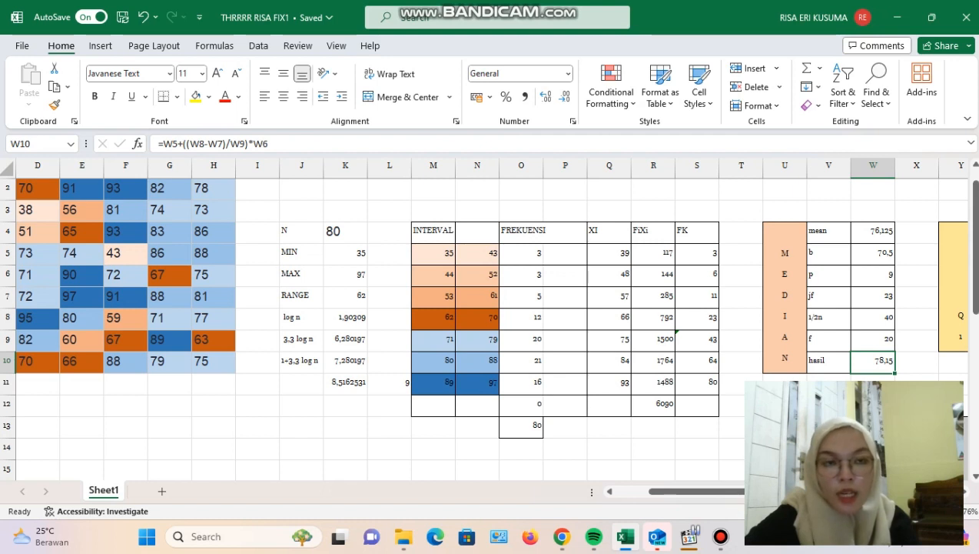
click(873, 296)
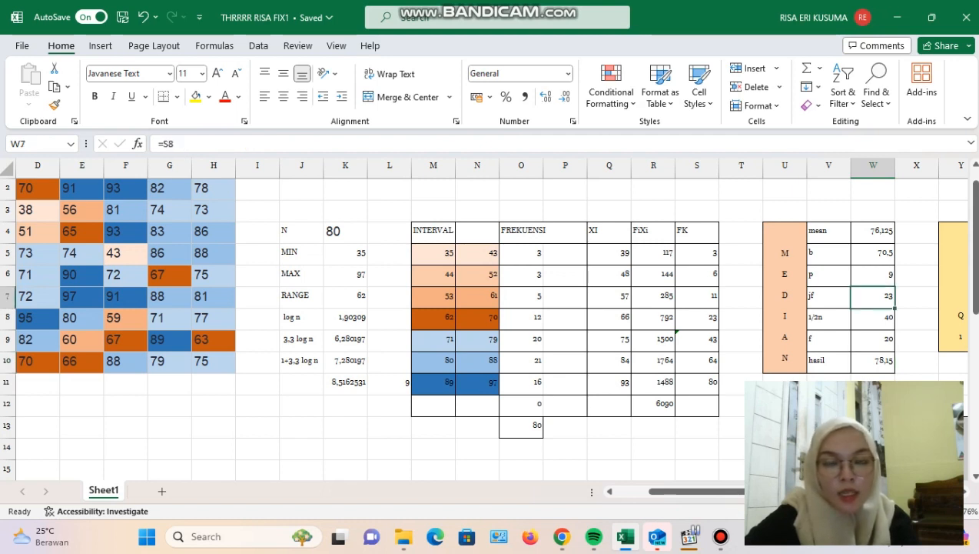
Step: Re-enter the median result in W10 as =W5+((W7-W8)/W9)*W6
click(874, 361)
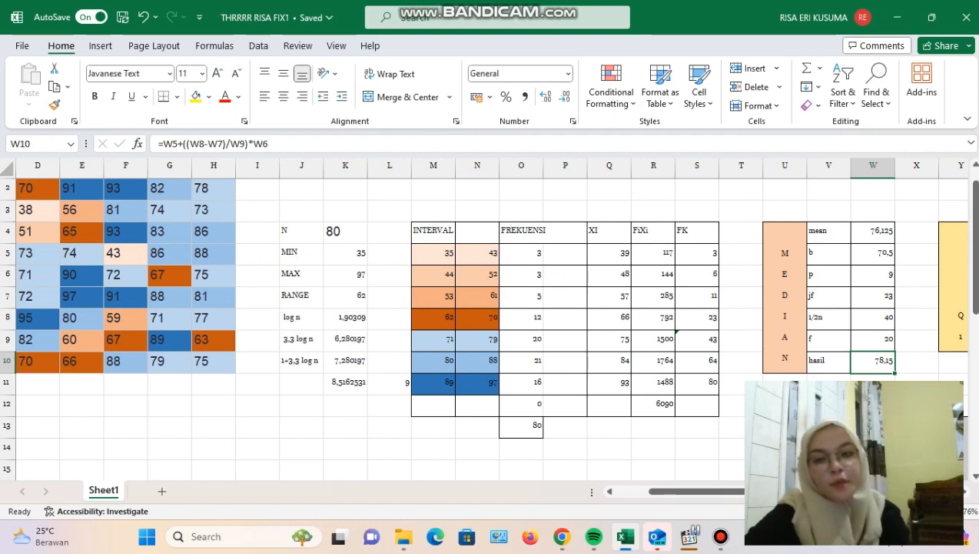
key(Delete)
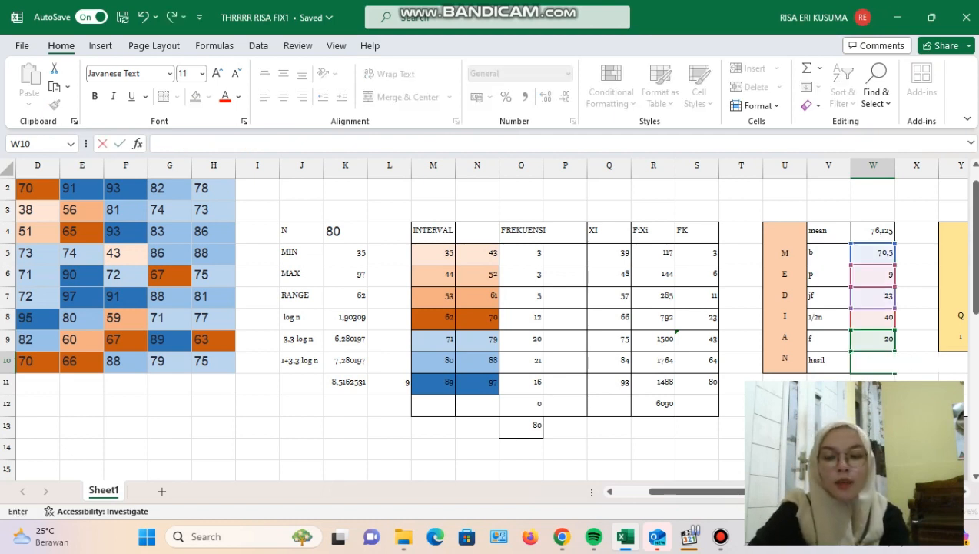
text(=)
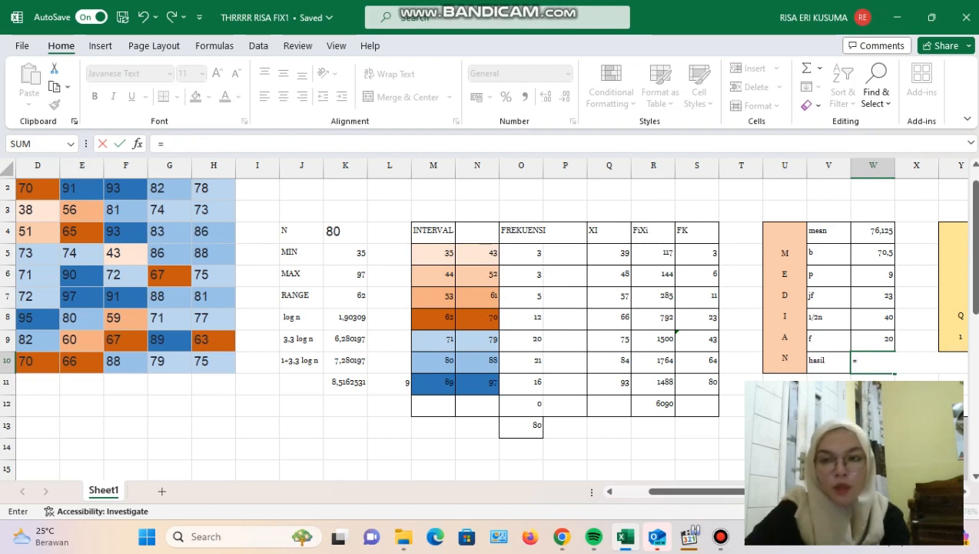
click(873, 253)
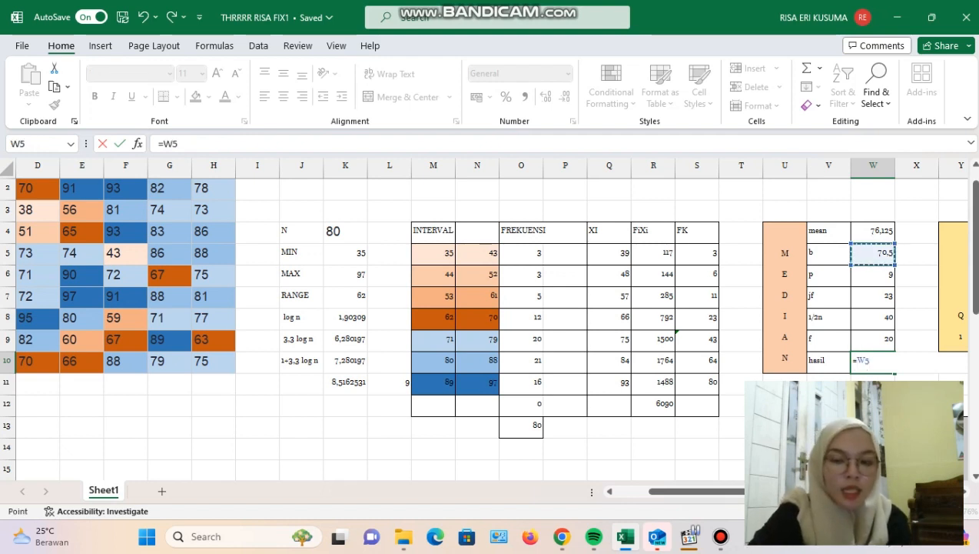
text(+)
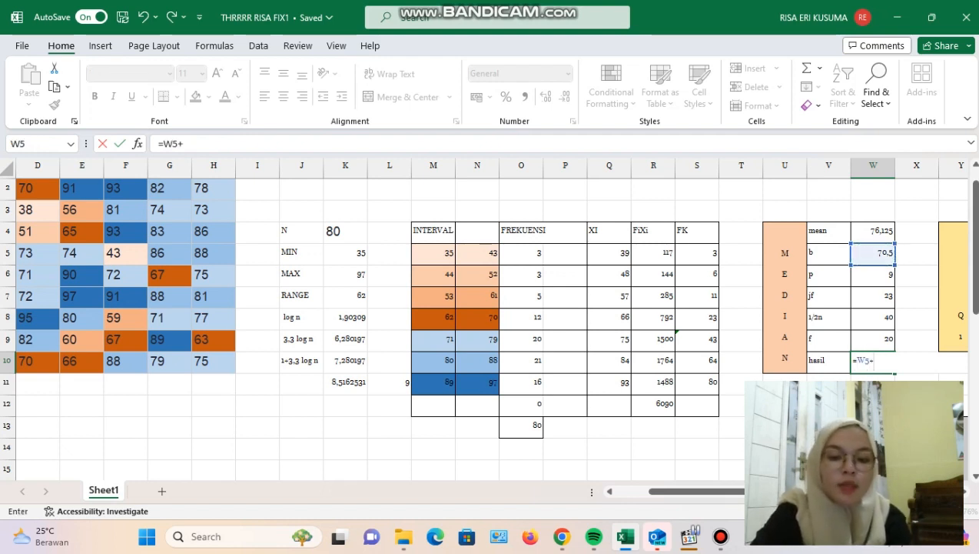
text((()
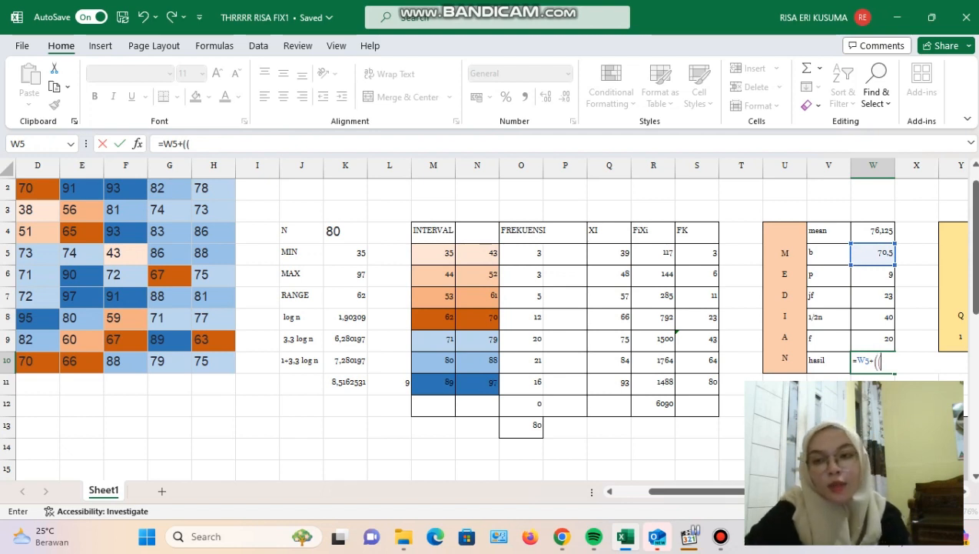
click(873, 296)
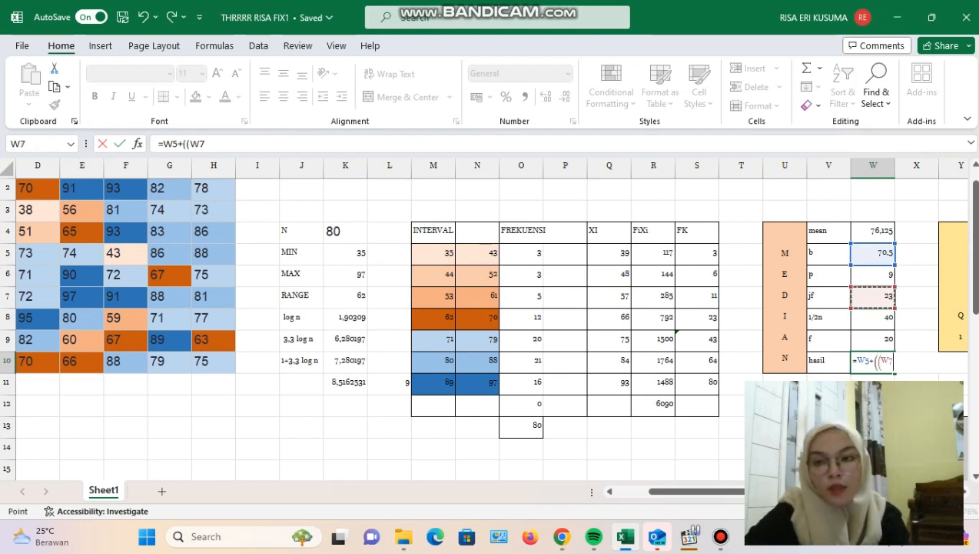
text(-)
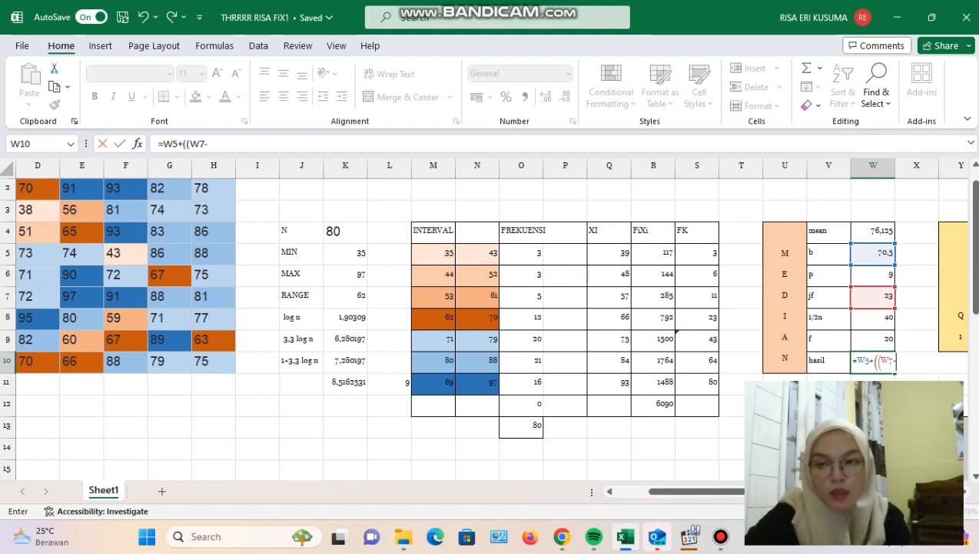
click(874, 318)
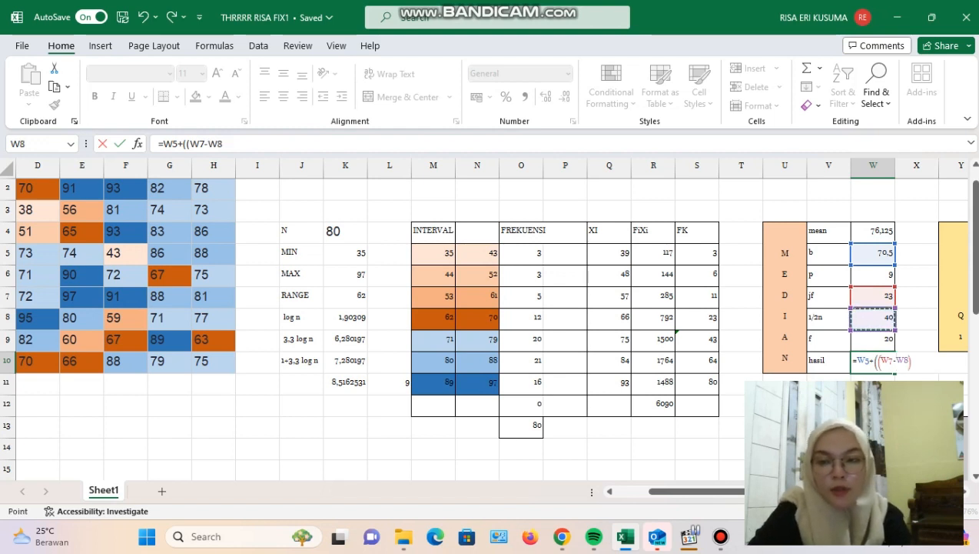
text()/)
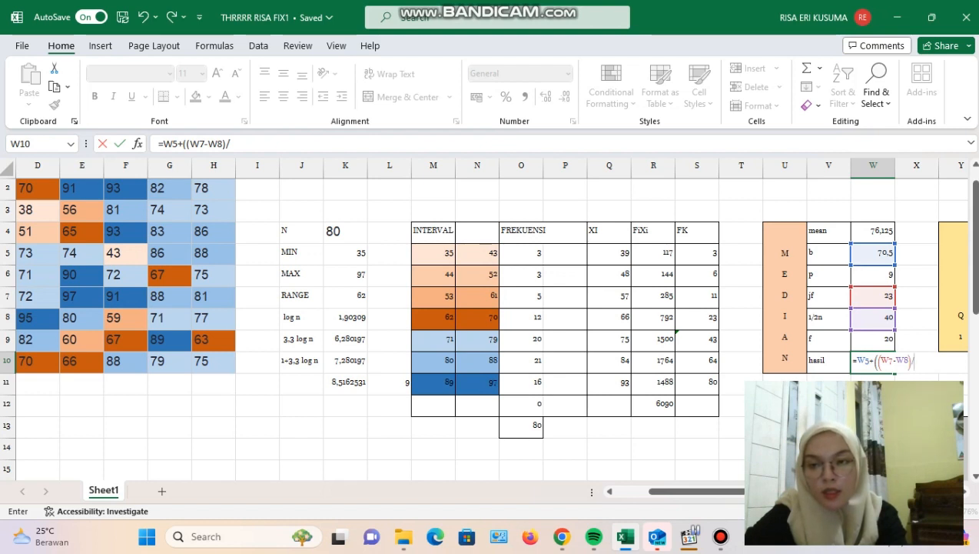
key(Up)
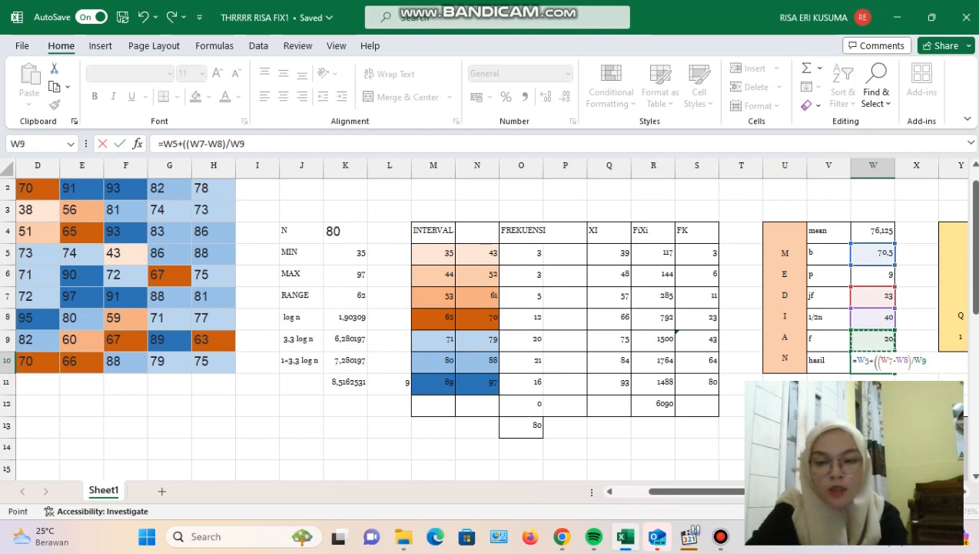
text())
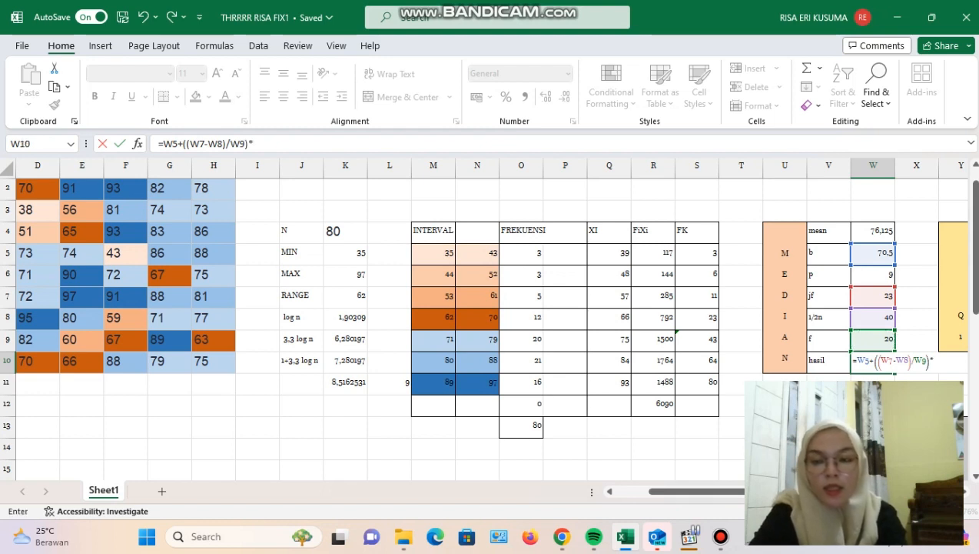
text(*)
key(Up)
key(Up)
key(Up)
key(Up)
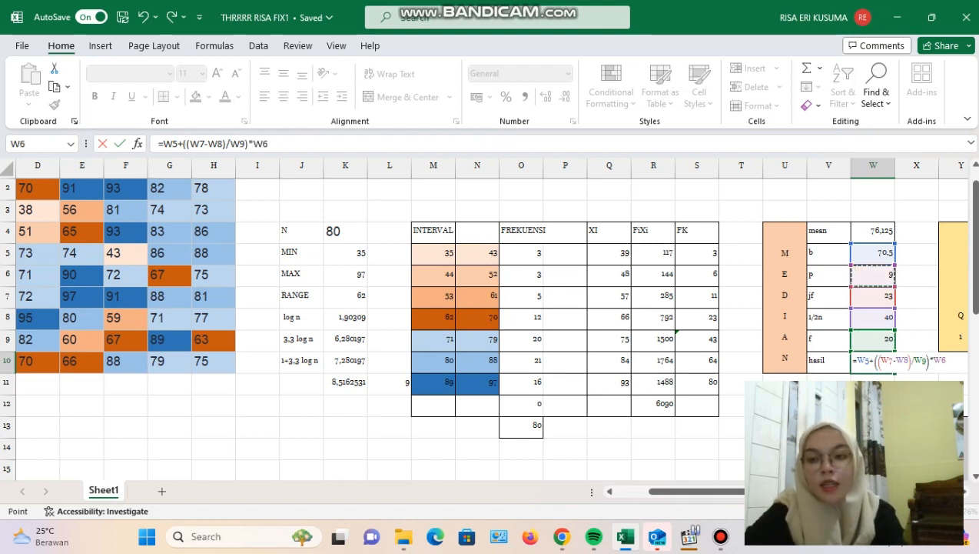
key(Return)
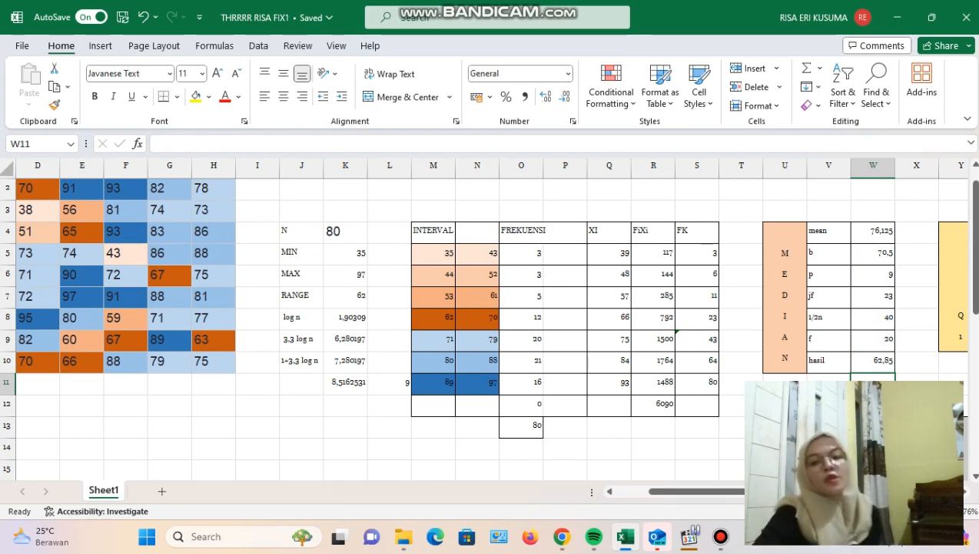
Step: Examine the mode table's Lo formula in W13 and p value in W14, comparing Lo with the median's boundary formula in W5
scroll(487, 325, down, 1)
scroll(487, 325, down, 1)
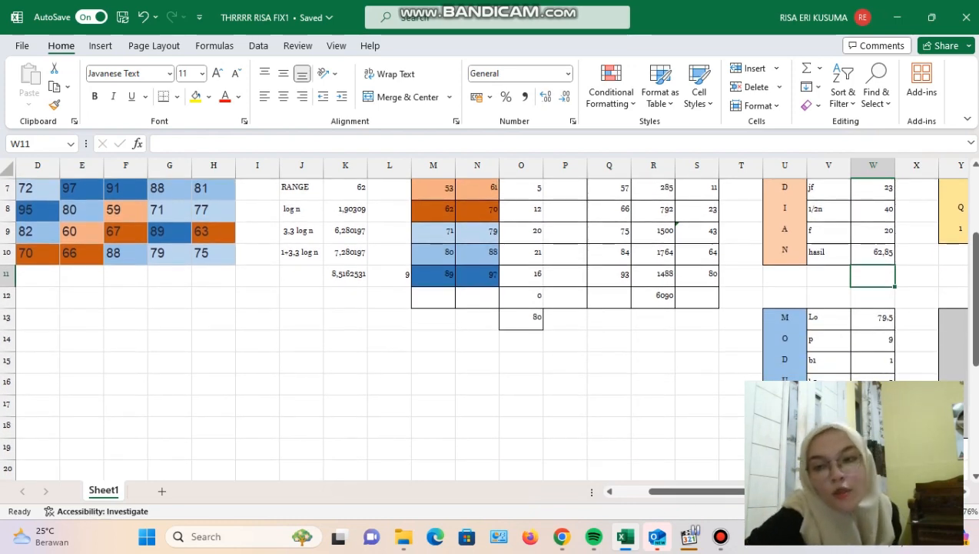
click(873, 317)
scroll(874, 318, up, 1)
click(873, 189)
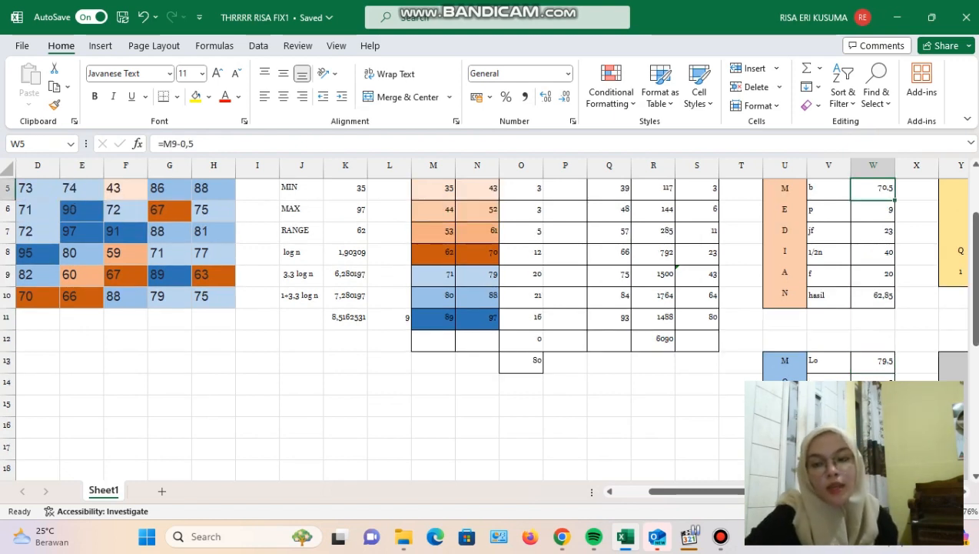
click(873, 361)
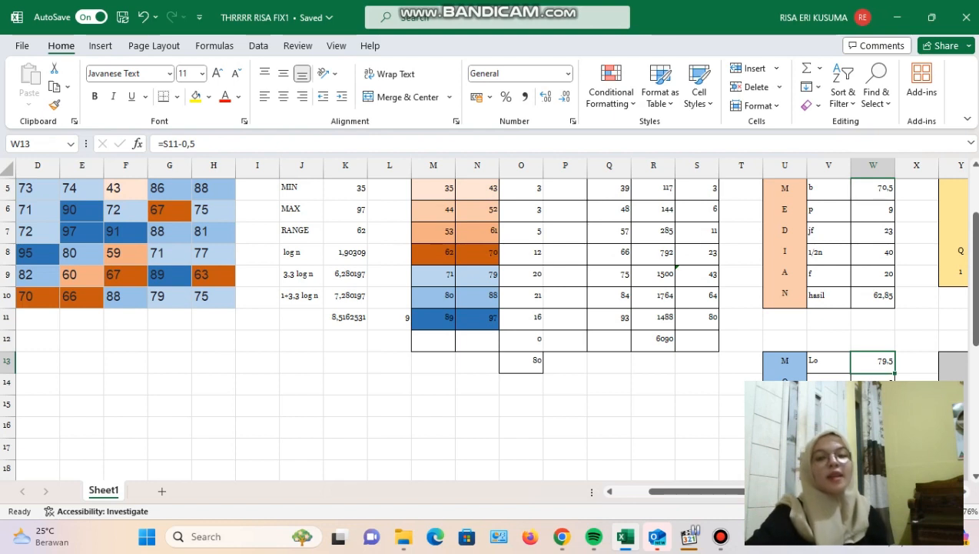
click(873, 376)
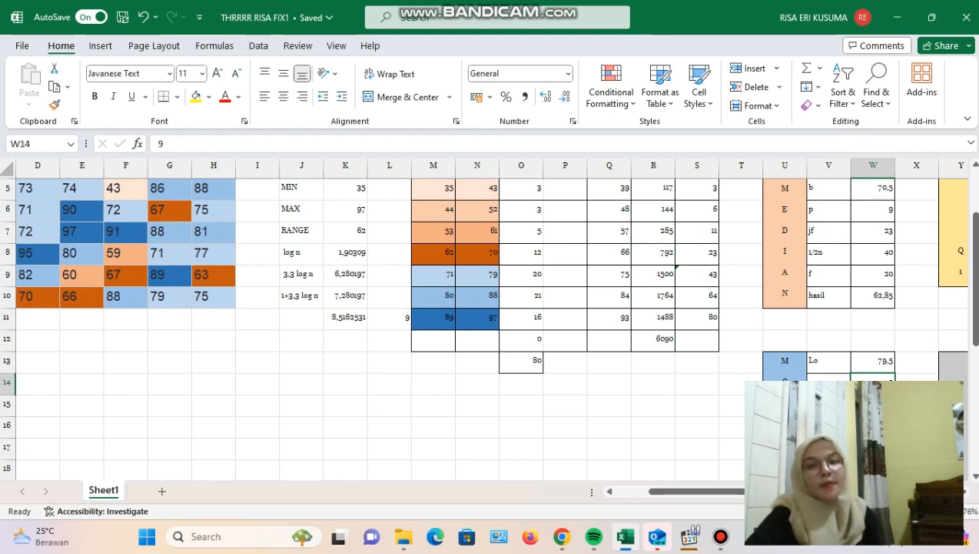
Step: Re-enter the mode's b1 in W15 as =O10-O9, the modal class frequency minus the preceding class frequency
click(873, 404)
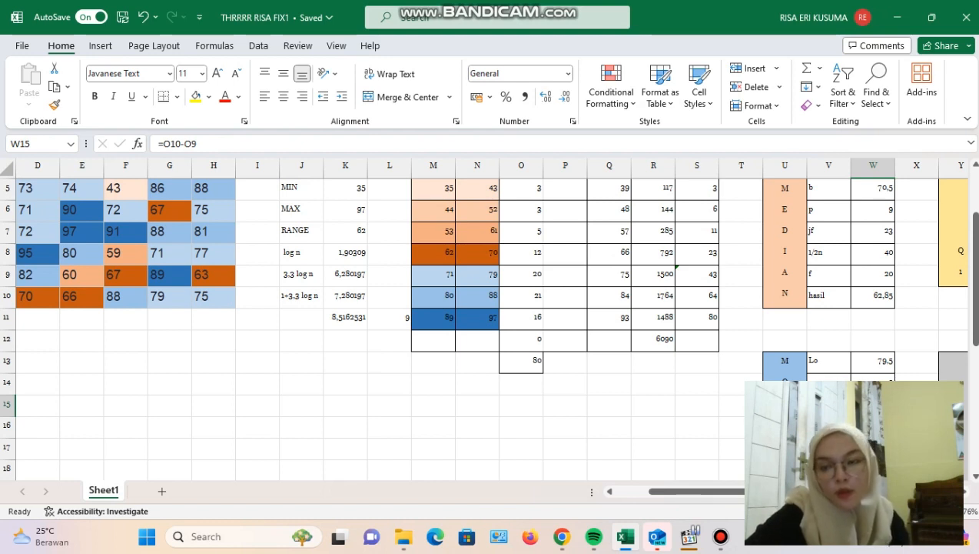
key(F2)
key(BackSpace)
key(BackSpace)
key(BackSpace)
key(BackSpace)
key(BackSpace)
key(BackSpace)
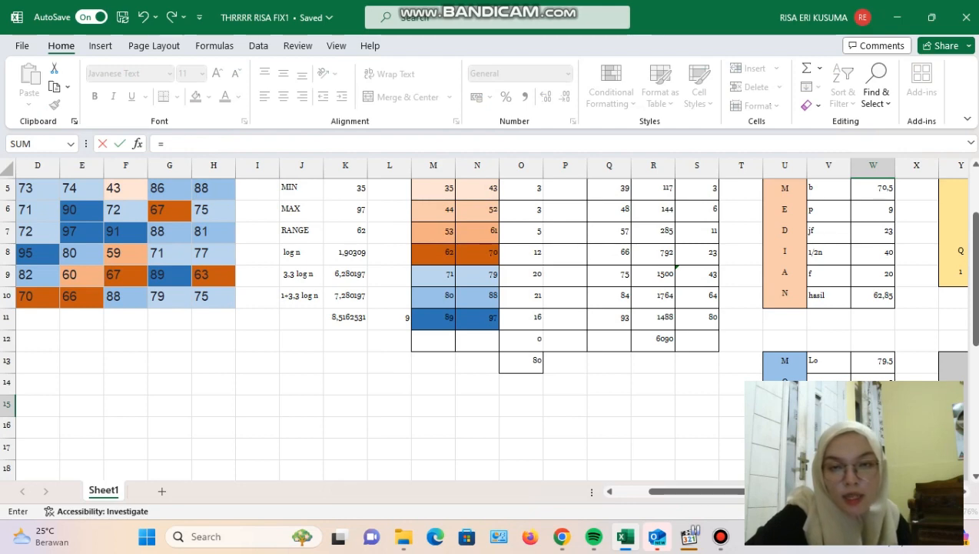
click(521, 295)
text(-)
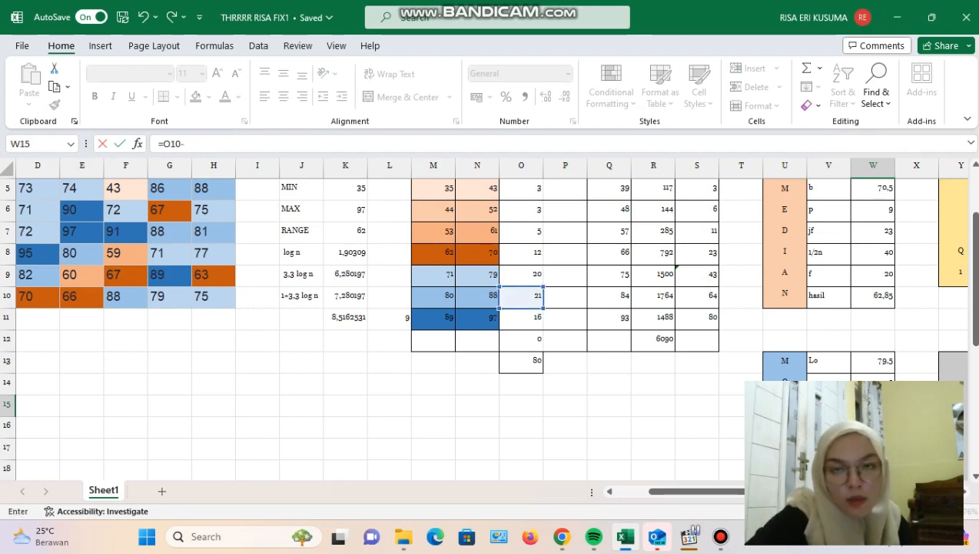
click(521, 274)
key(Return)
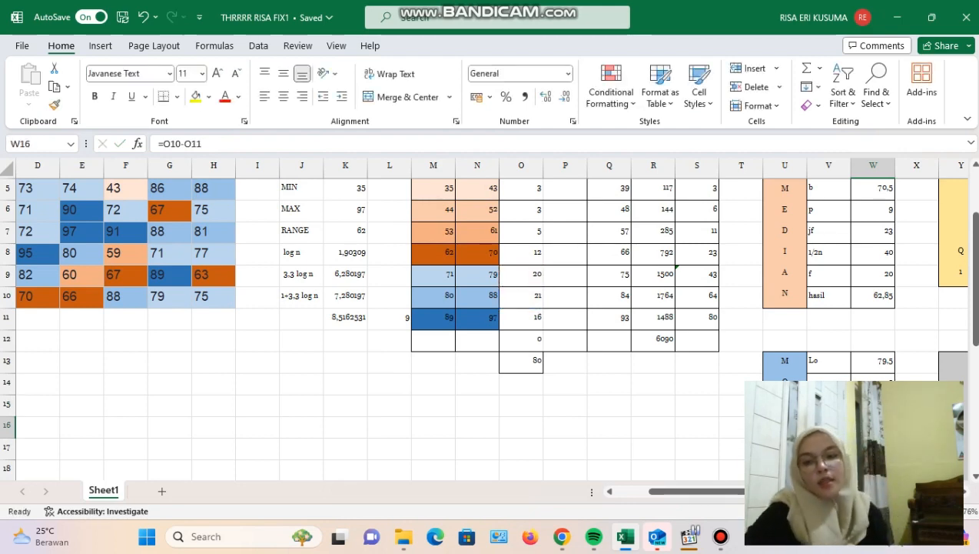
Step: Re-enter the mode's frequency difference in W16 as =O10-O11, the modal class frequency minus the following class frequency
scroll(482, 329, down, 1)
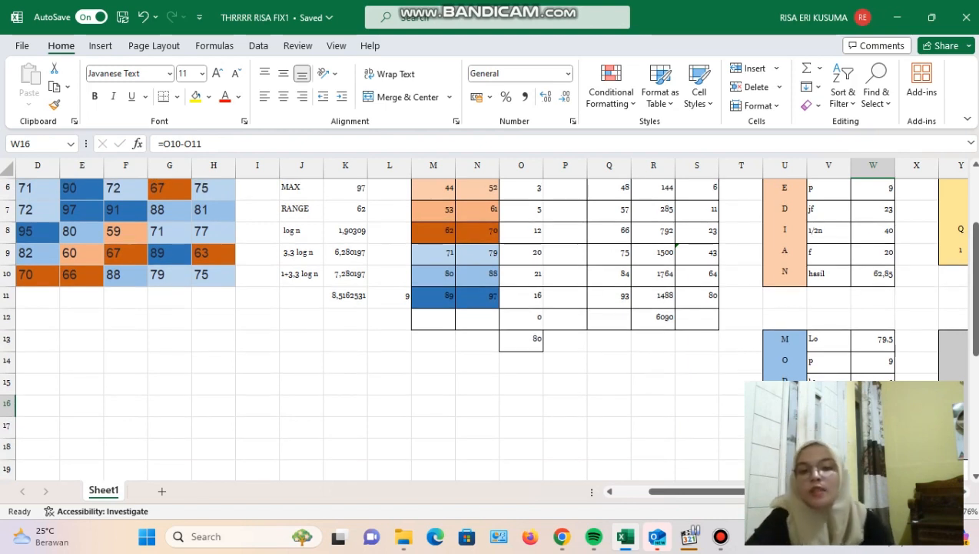
key(F2)
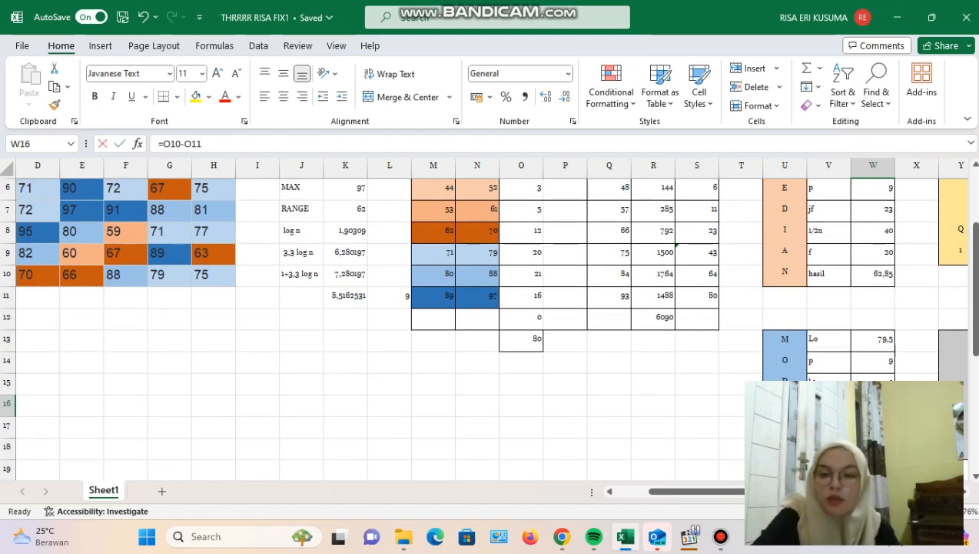
key(BackSpace)
key(BackSpace)
key(BackSpace)
key(BackSpace)
key(BackSpace)
key(BackSpace)
key(BackSpace)
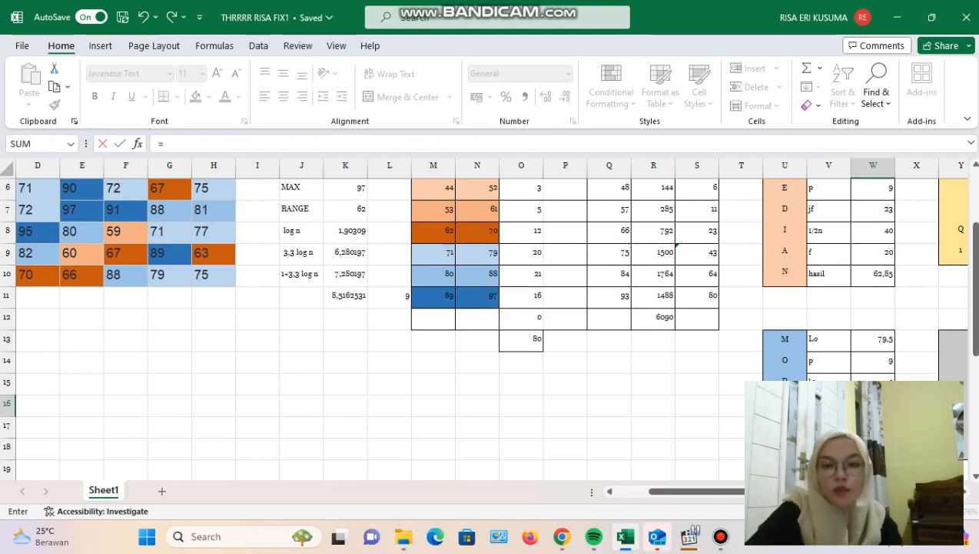
click(521, 273)
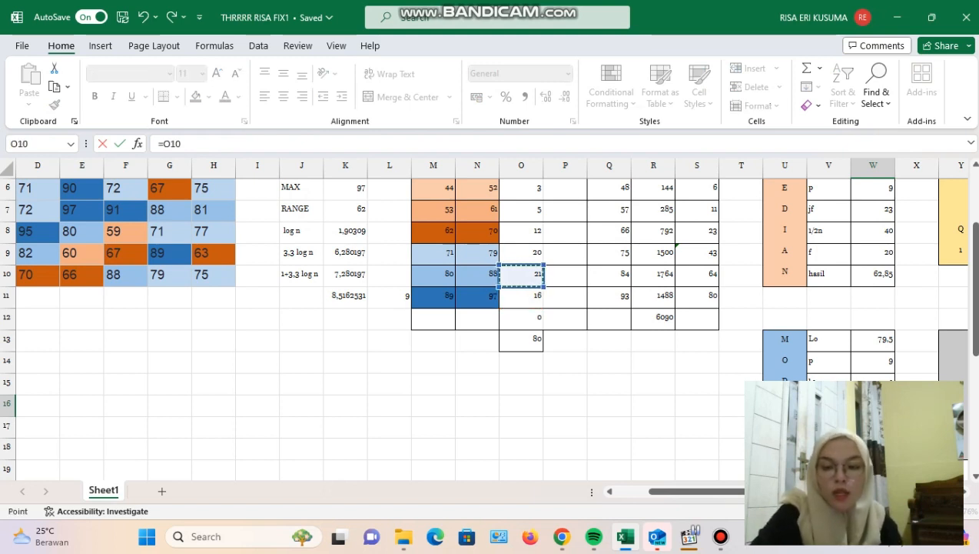
text(-)
click(521, 295)
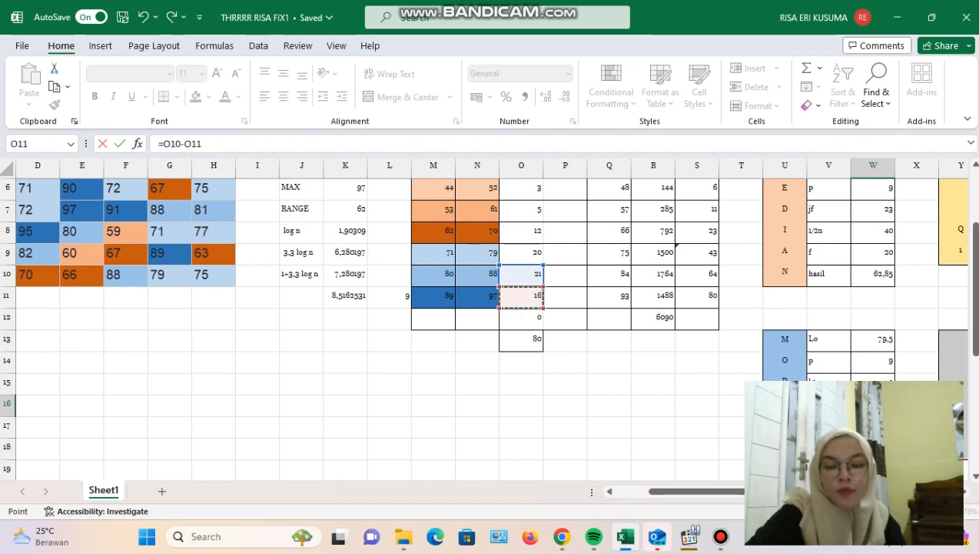
key(Return)
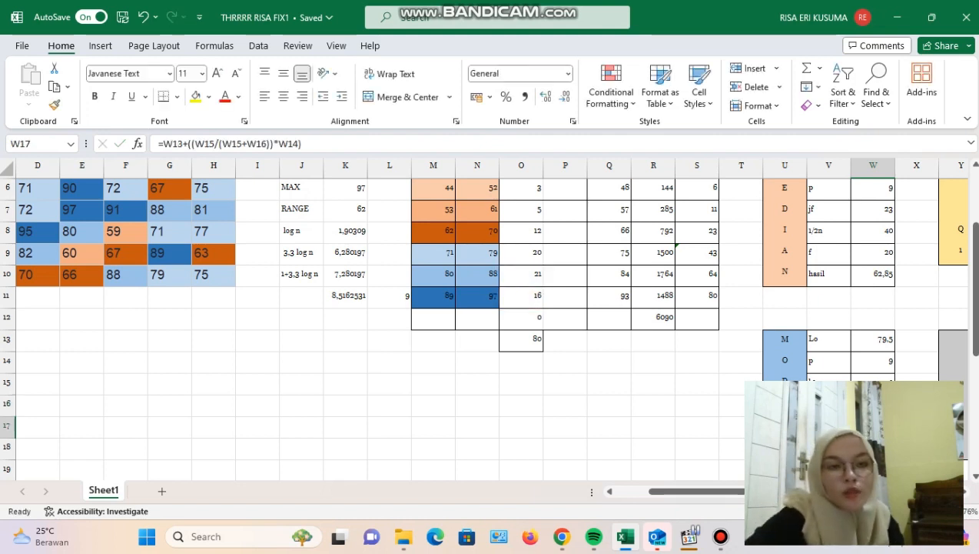
Step: Check the Lo formula in W13 and re-enter the mode formula in W17, starting with =W13+
click(873, 339)
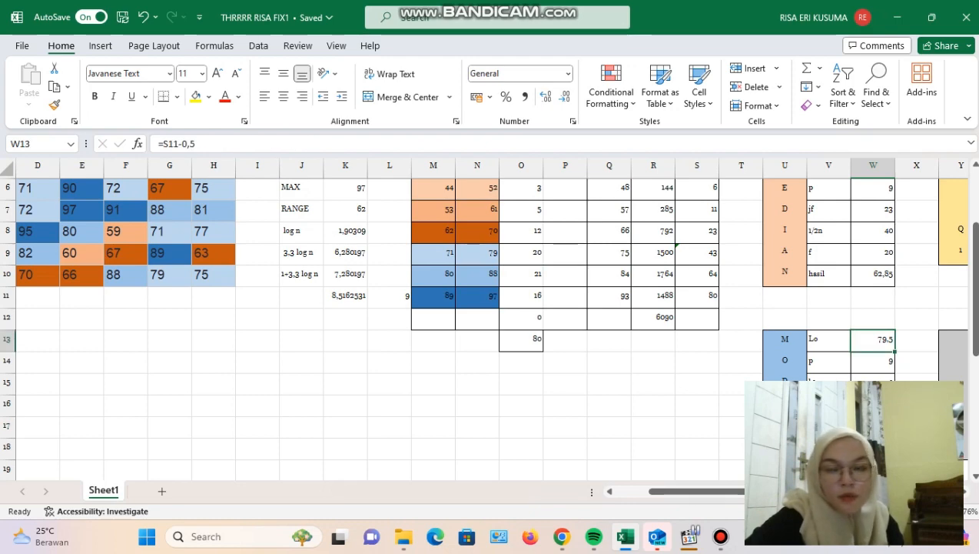
click(873, 425)
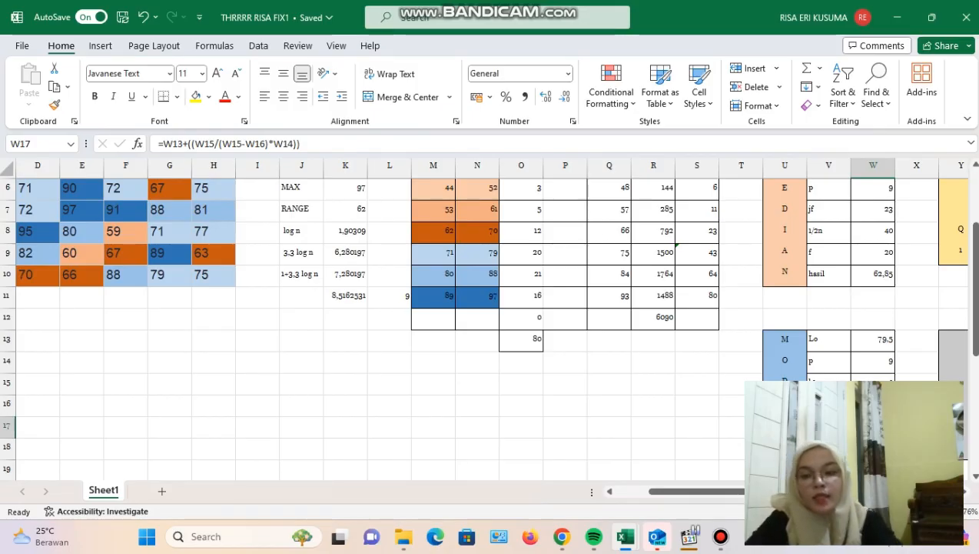
key(F2)
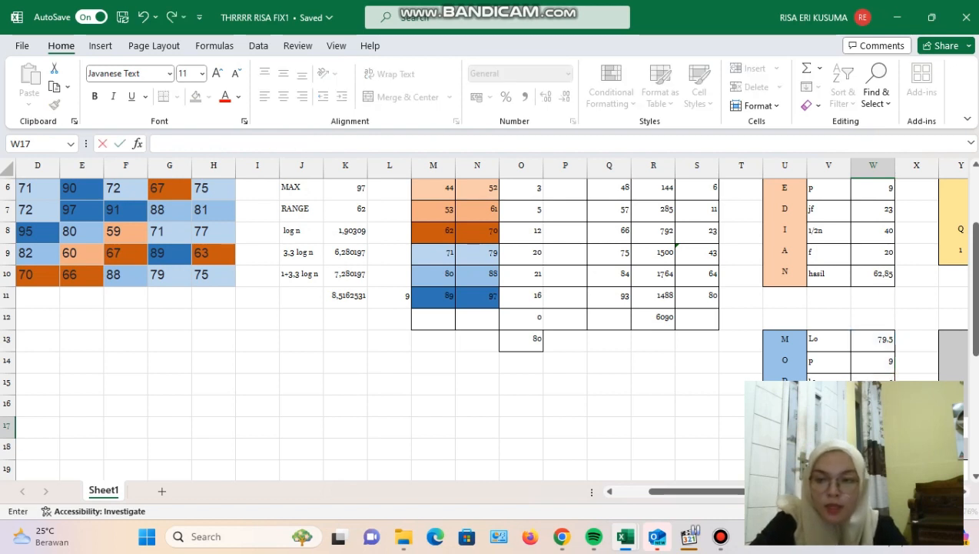
text(=)
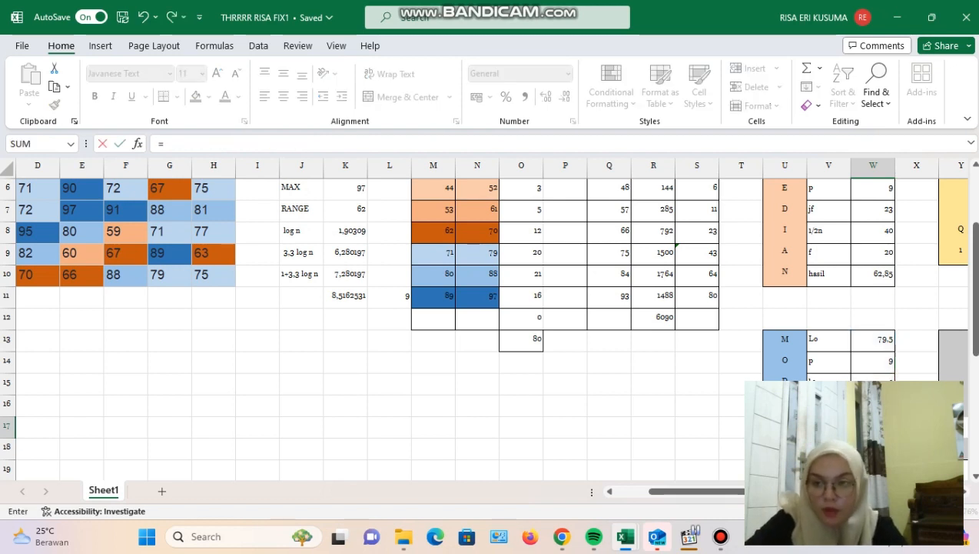
click(873, 339)
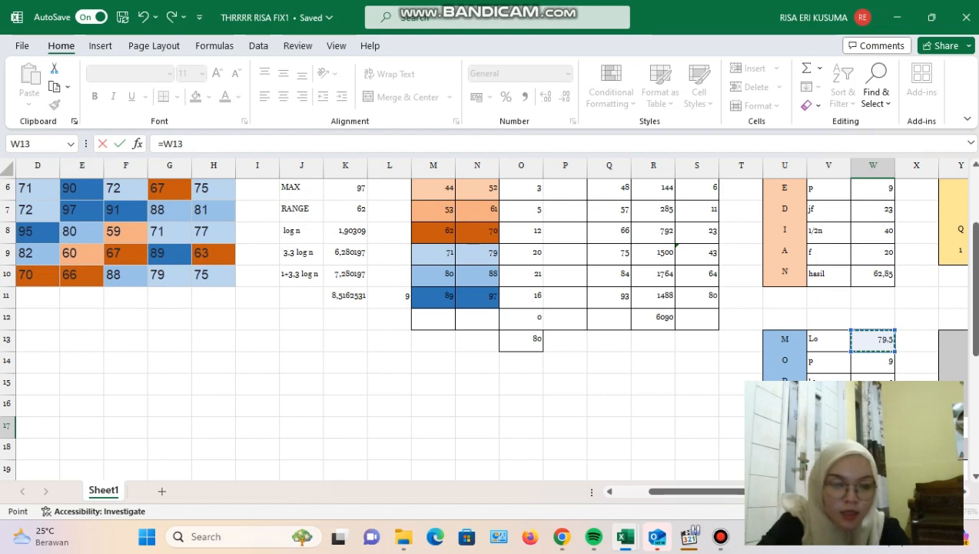
text(+)
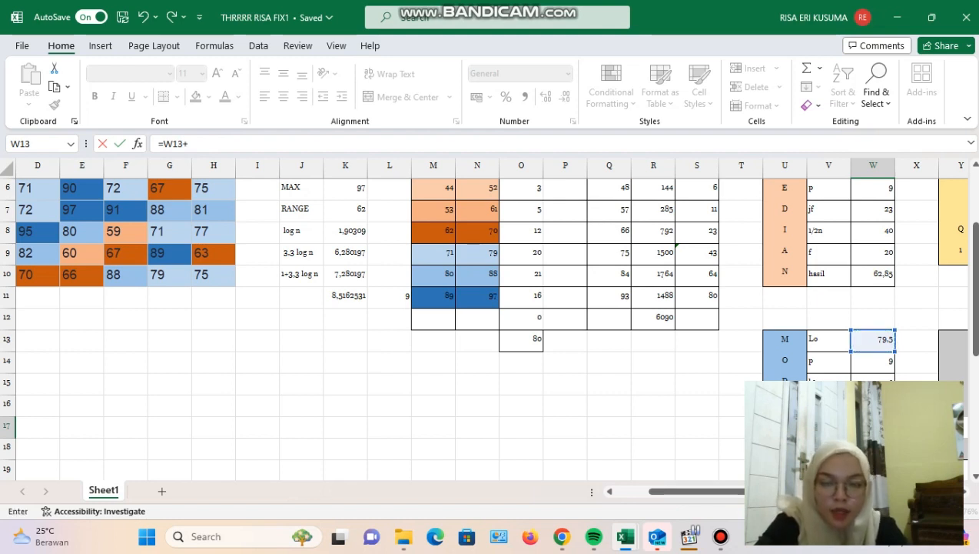
Step: Complete the MODUS hasil formula in W17 as =W13+((W15/(W15+W16)*W14)), accepting the proposed bracket correction
text((()
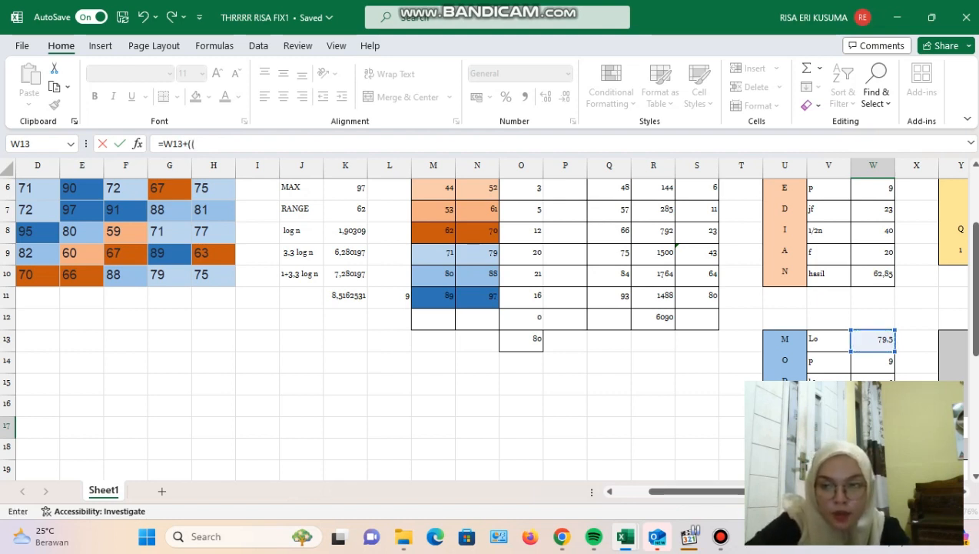
click(874, 382)
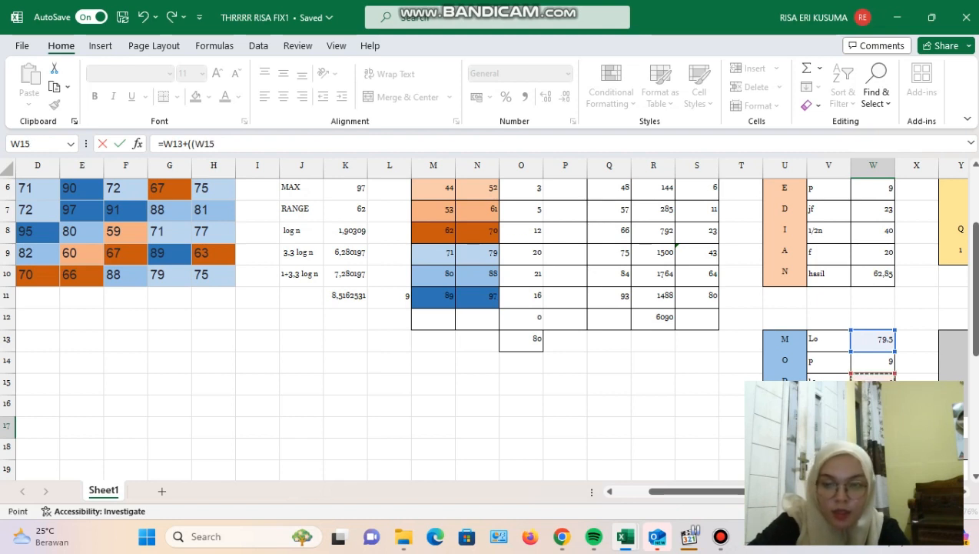
text(/()
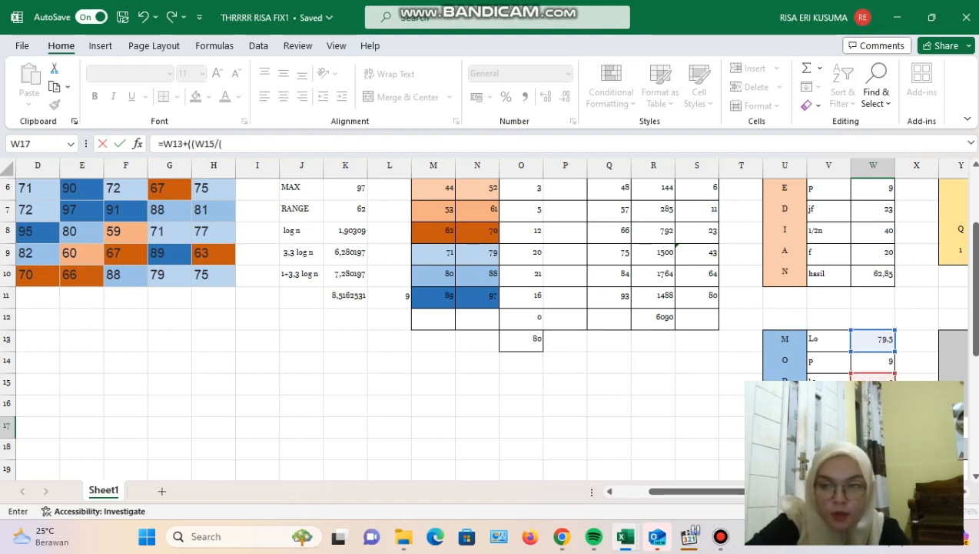
click(873, 382)
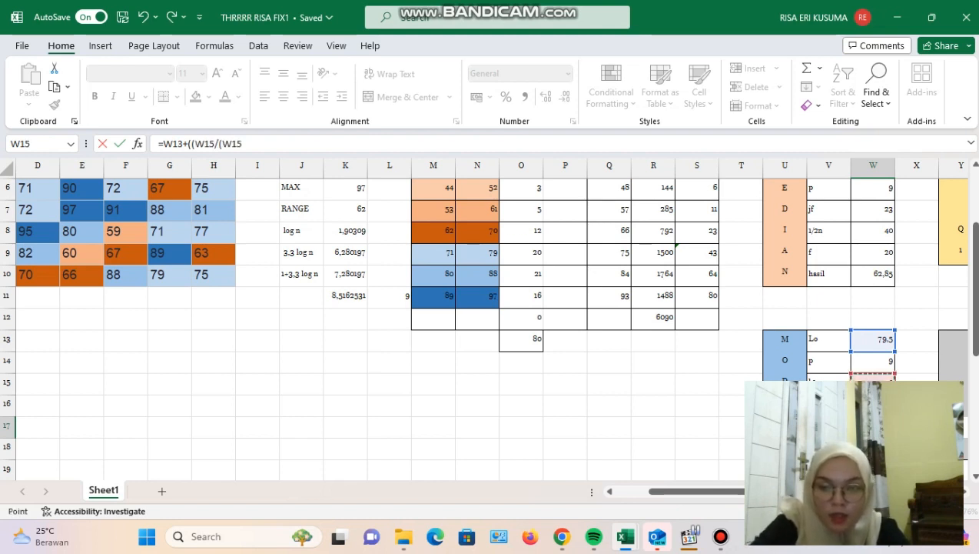
text(+)
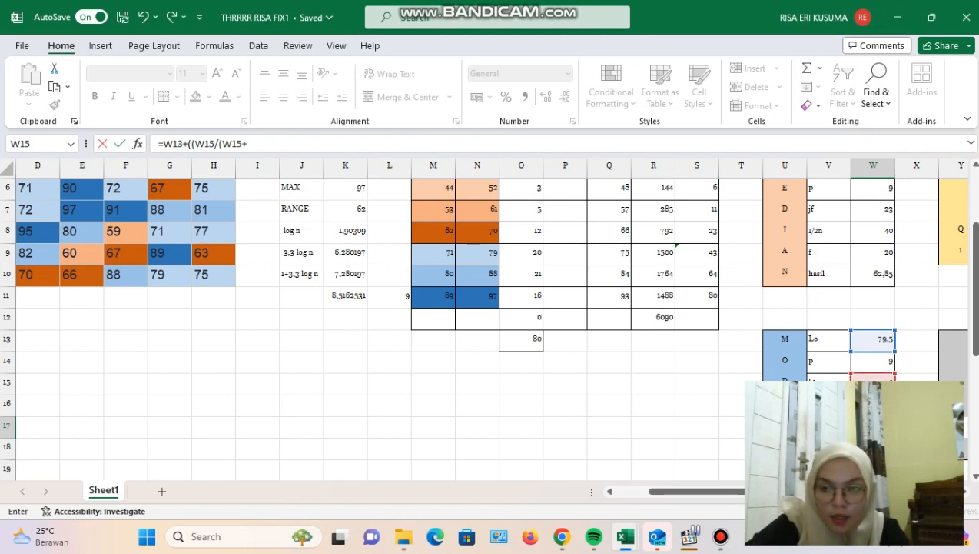
click(873, 404)
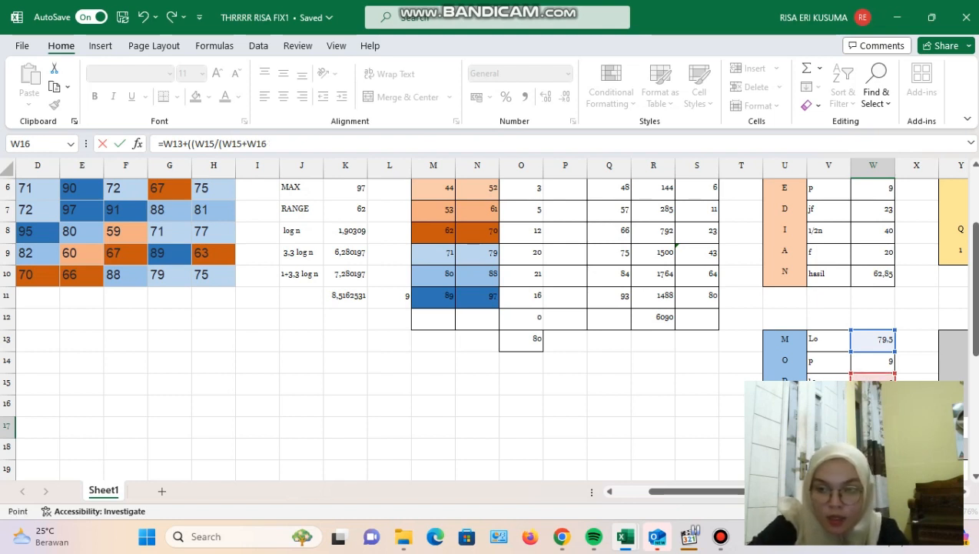
text()*)
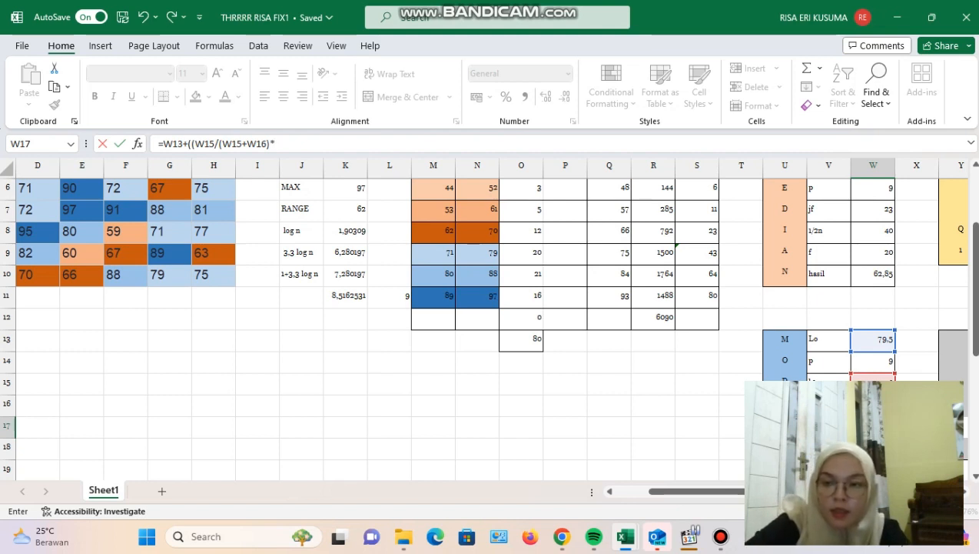
click(873, 362)
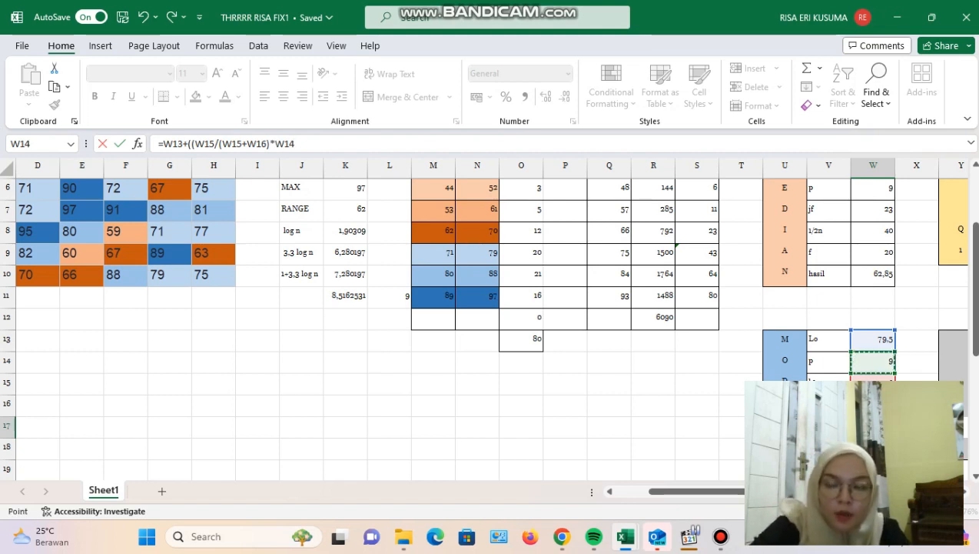
text())
key(Return)
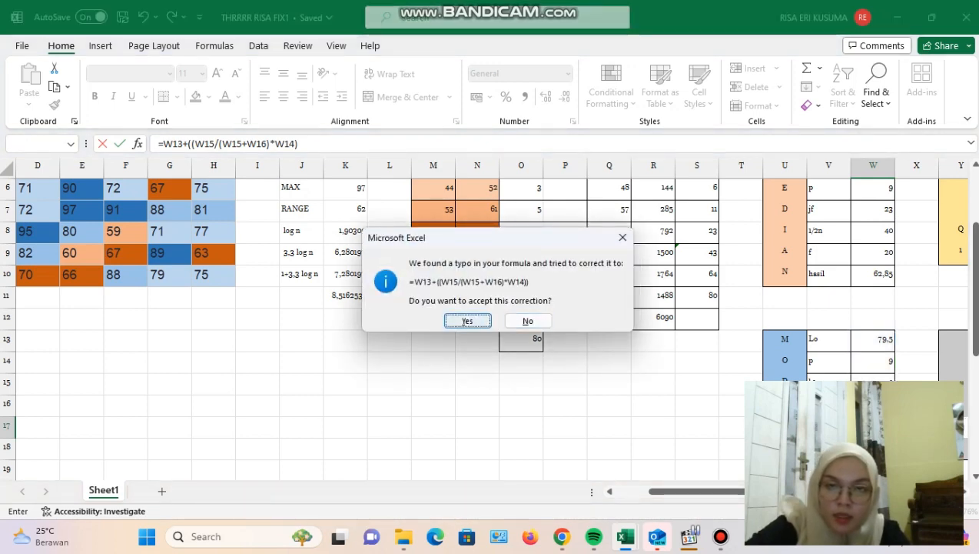
key(Return)
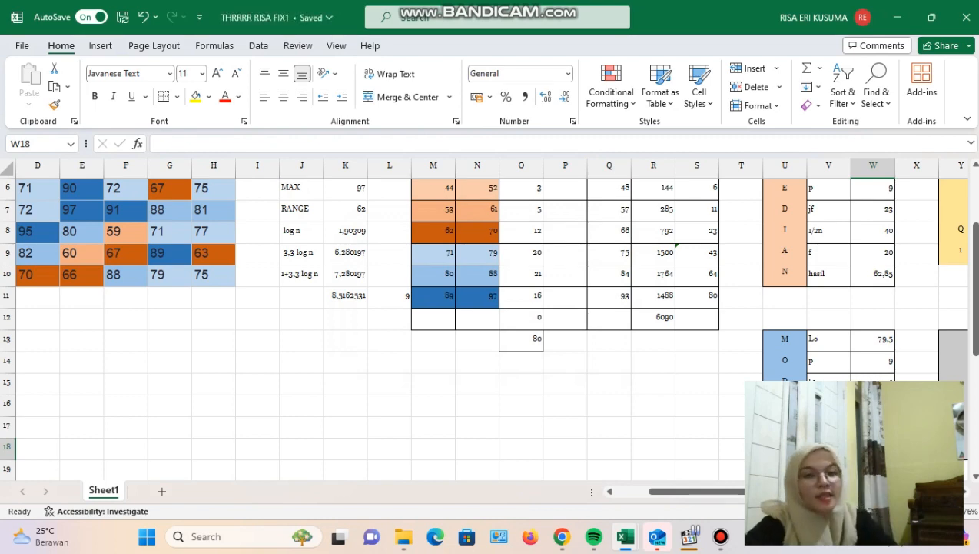
Step: Examine the Q3 table's tb, in/4 and jf cells and the interval lower bound in M10 that tb refers to
scroll(482, 317, right, 5)
scroll(482, 317, up, 2)
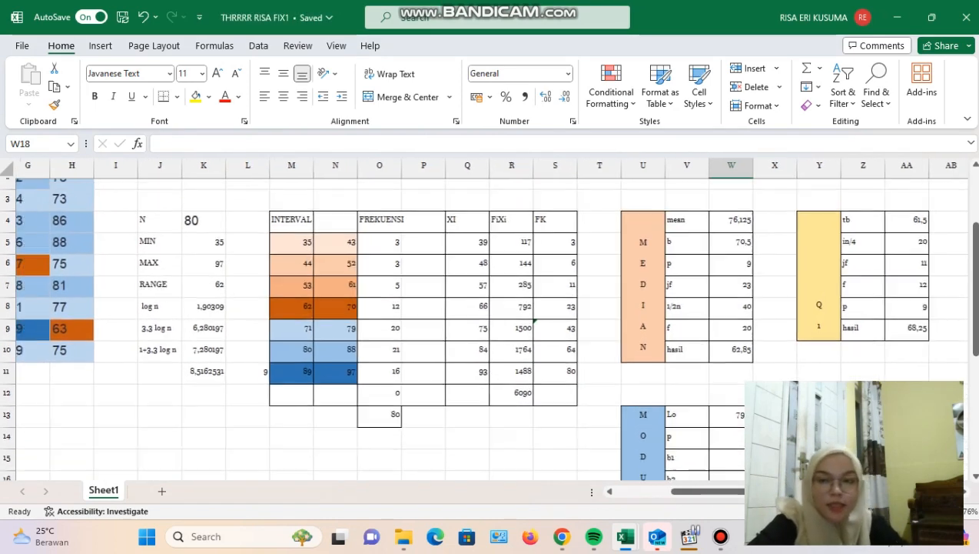
scroll(482, 318, down, 1)
scroll(482, 317, right, 1)
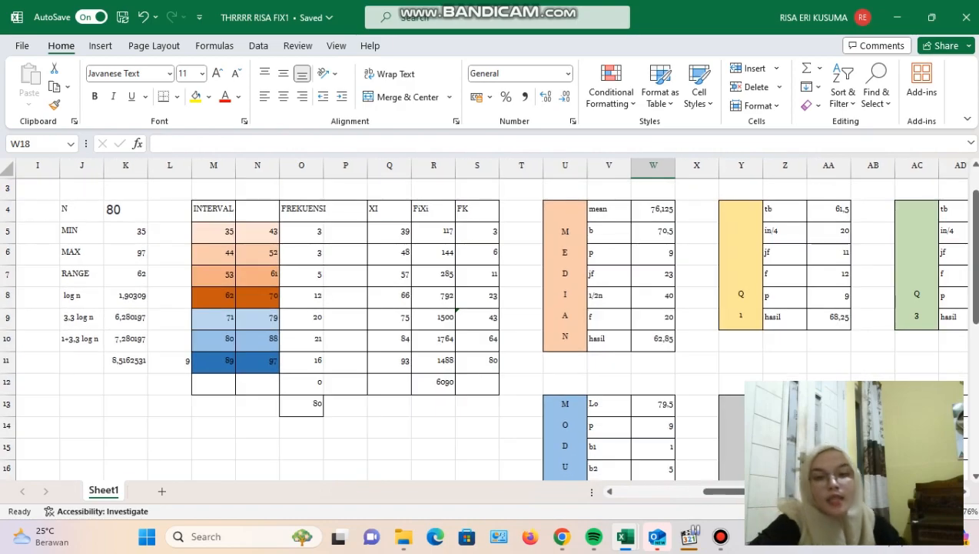
scroll(482, 318, up, 2)
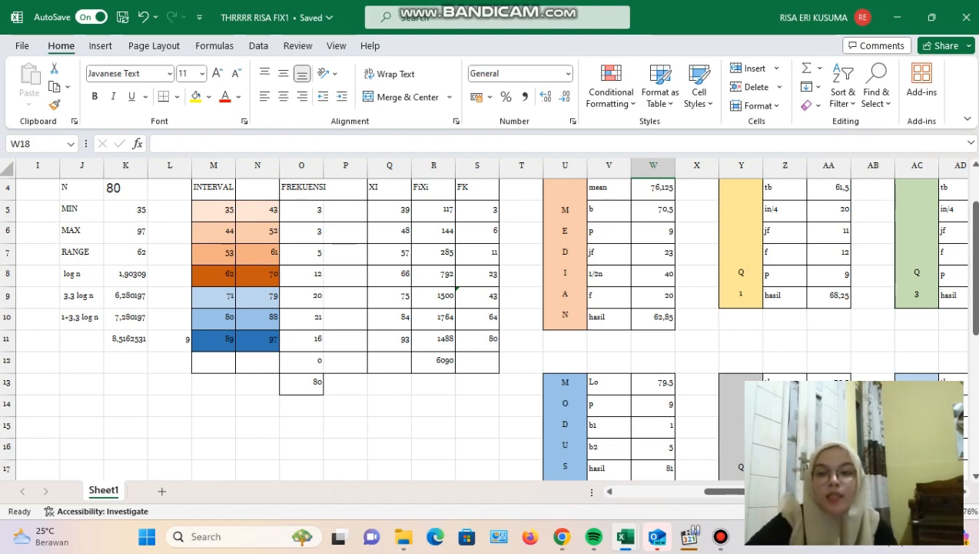
scroll(482, 319, right, 3)
scroll(482, 318, up, 1)
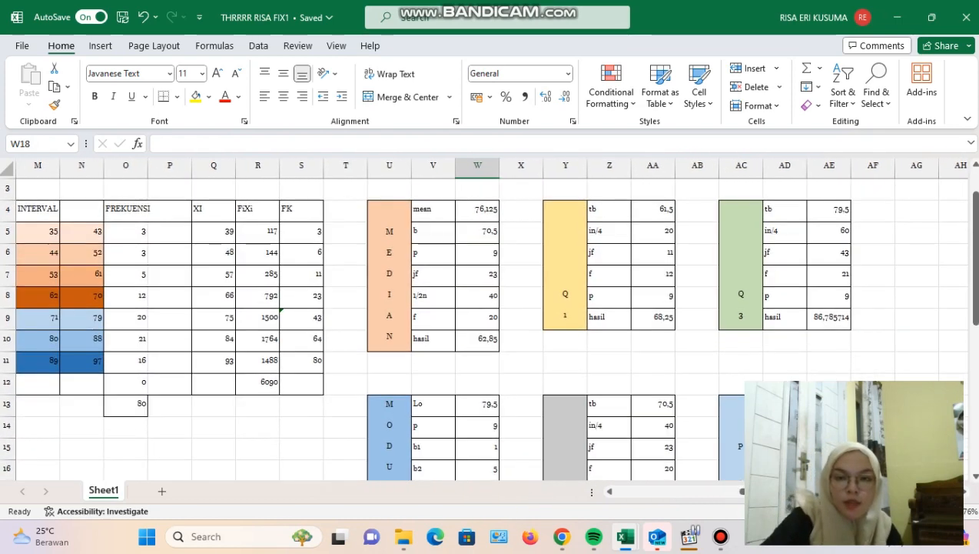
click(828, 210)
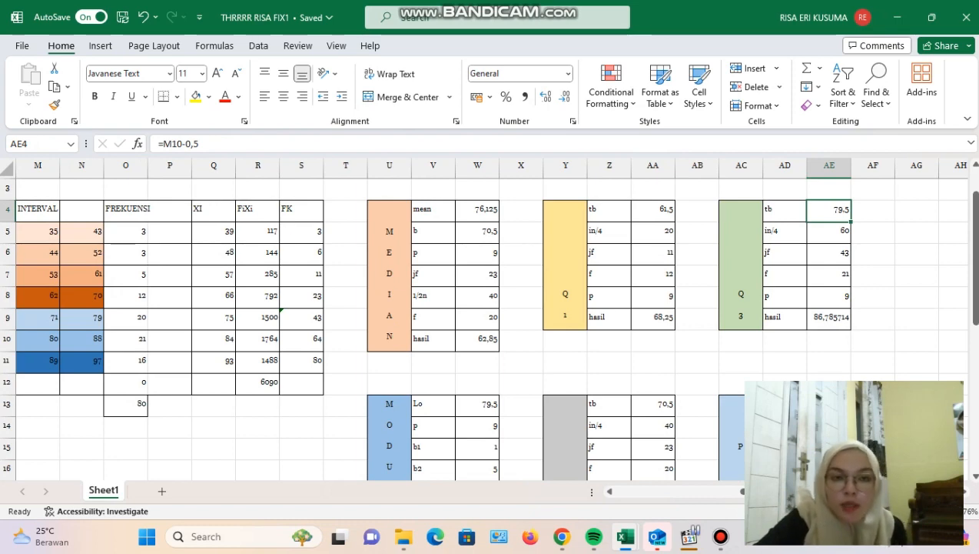
scroll(482, 318, left, 1)
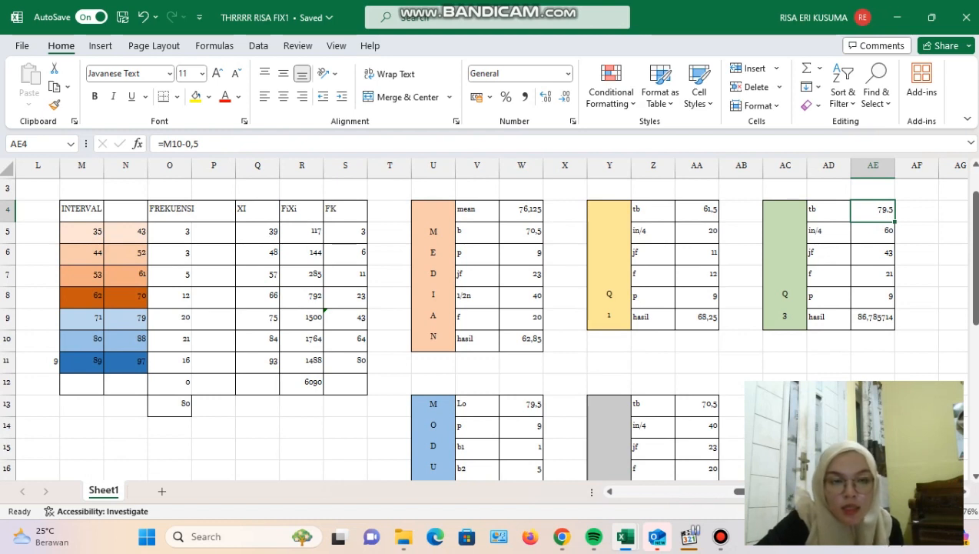
click(81, 339)
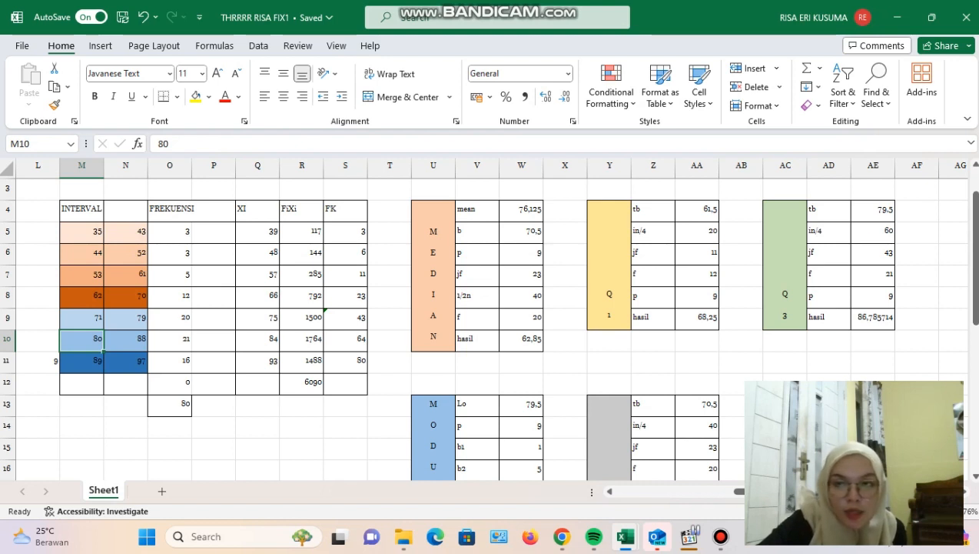
click(873, 231)
click(873, 253)
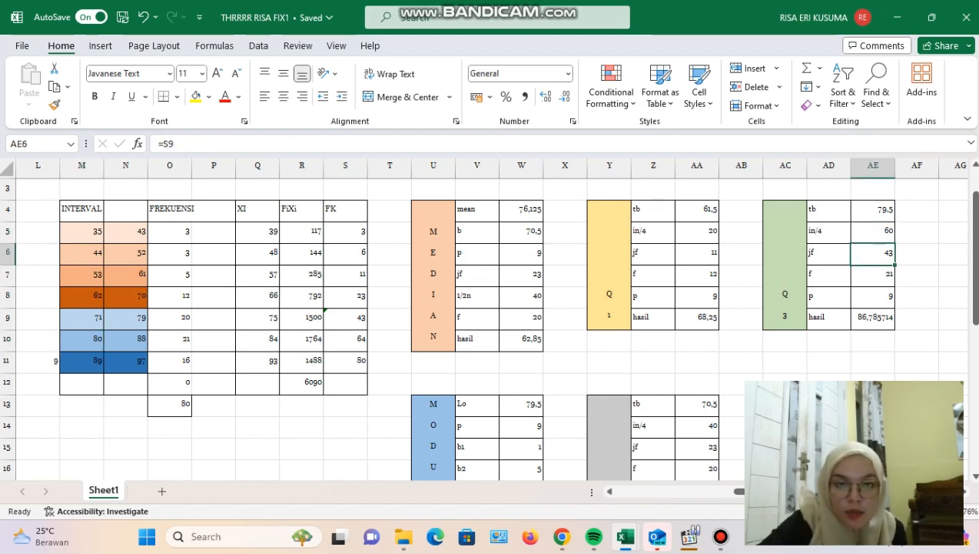
Step: Re-enter the Q3 tb formula in AE4 as =M10-0,5
click(874, 210)
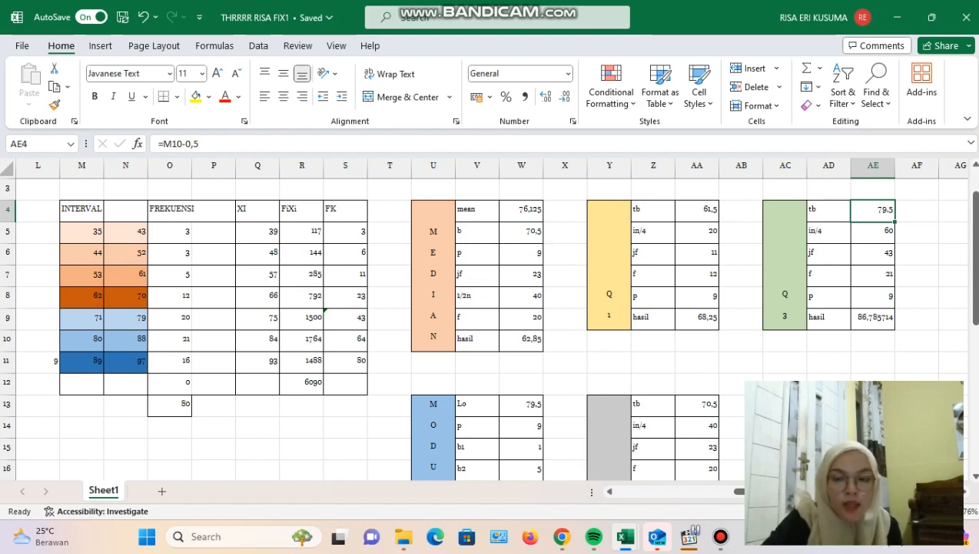
key(BackSpace)
text(=)
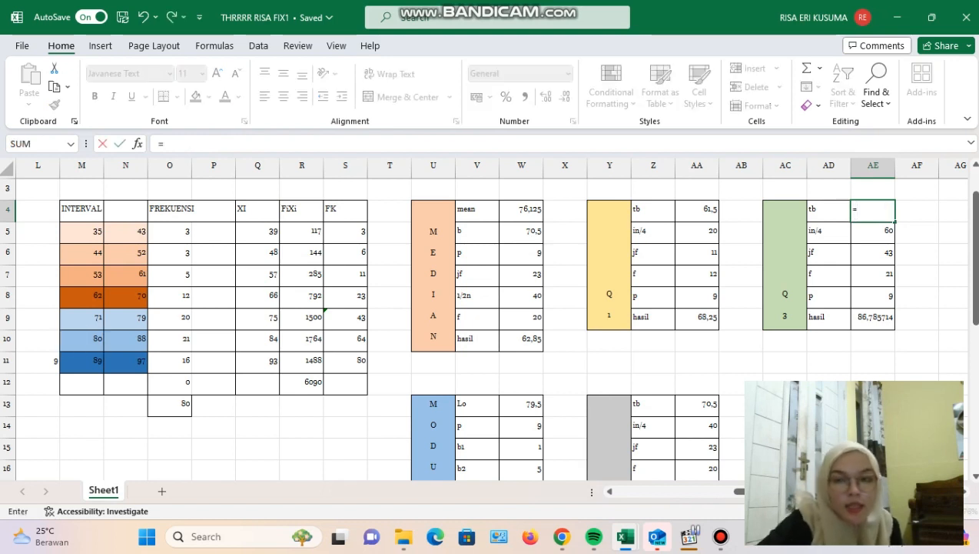
click(82, 339)
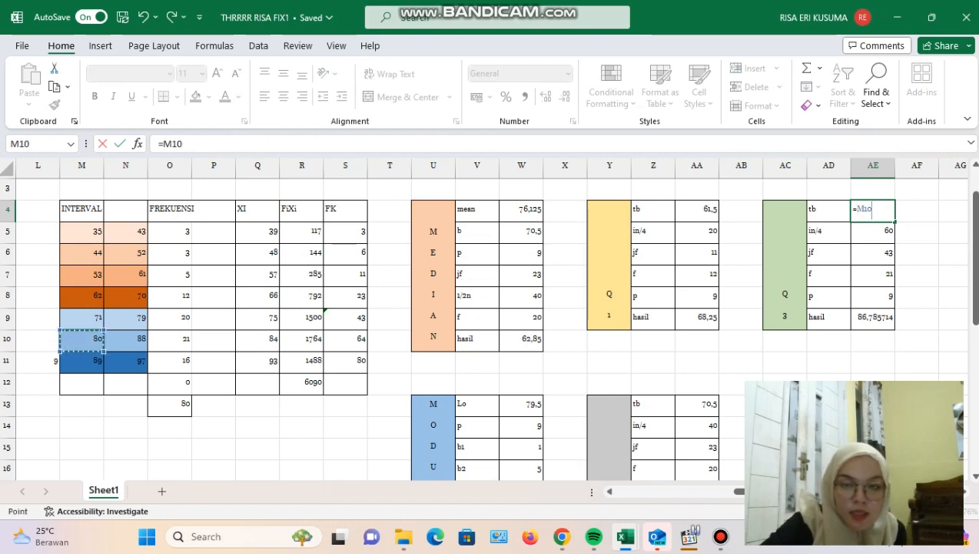
text(-0,5)
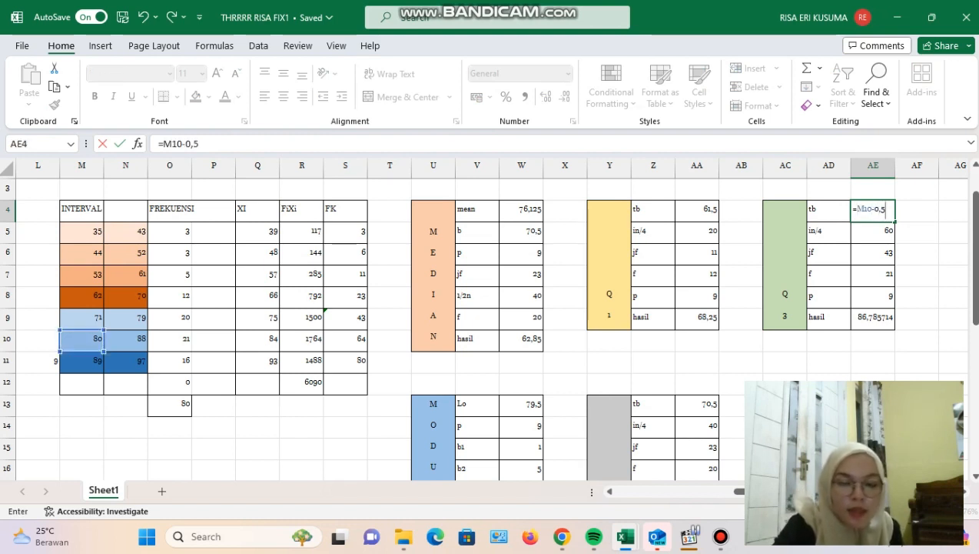
key(Return)
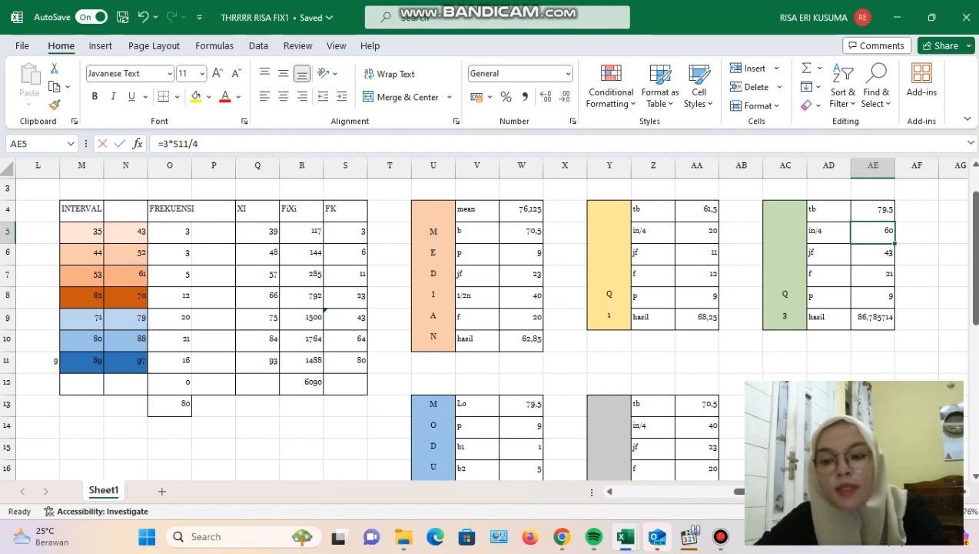
Step: Re-enter the Q3 in/4 formula in AE5 as =3*S11/4
text(=)
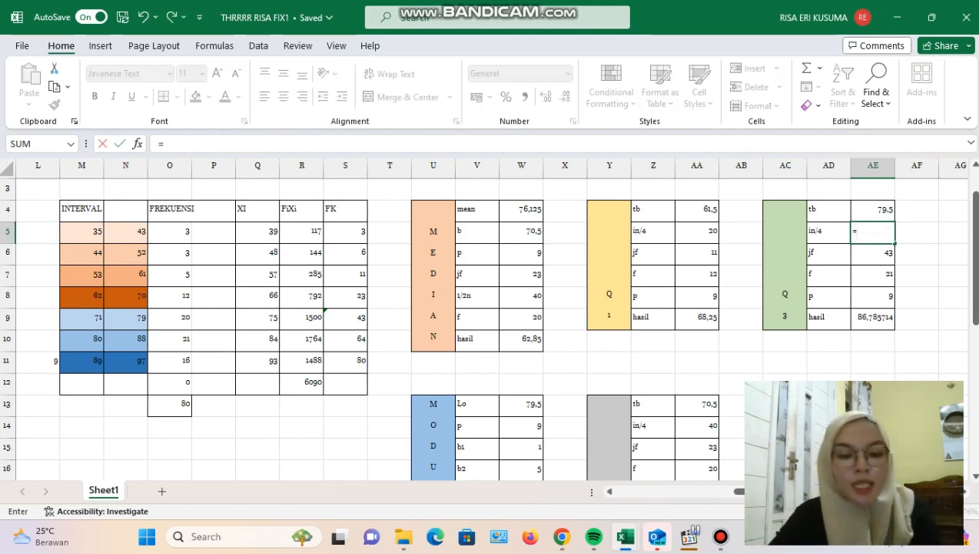
text(3)
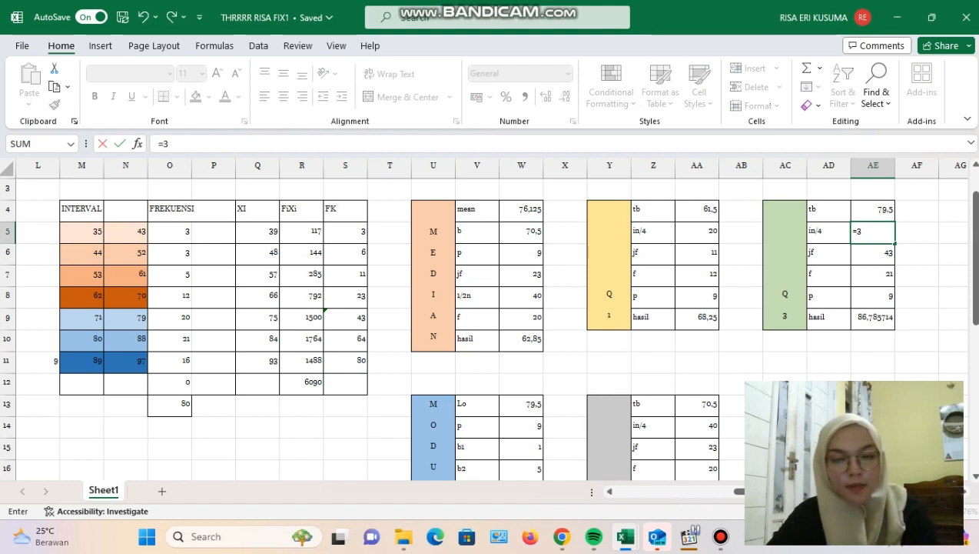
text(*)
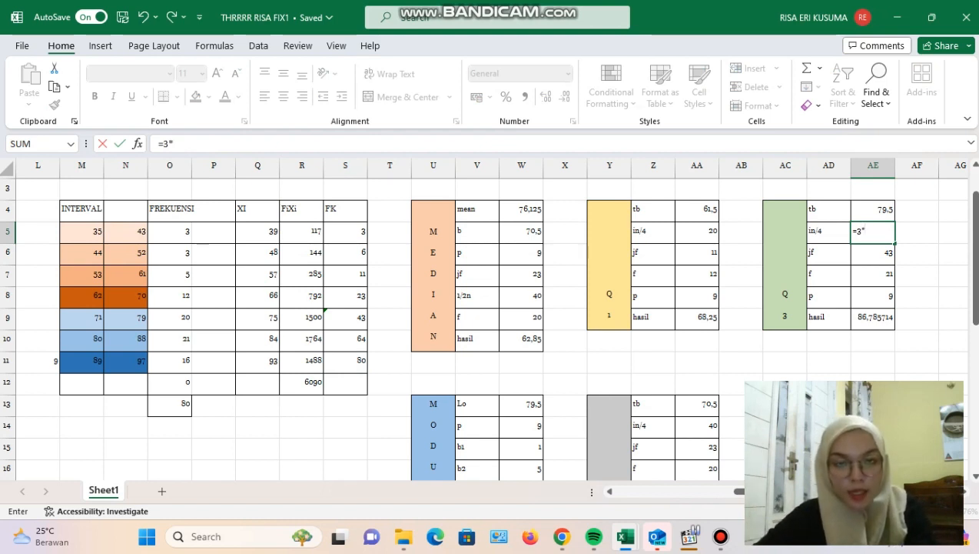
click(346, 362)
text(/4)
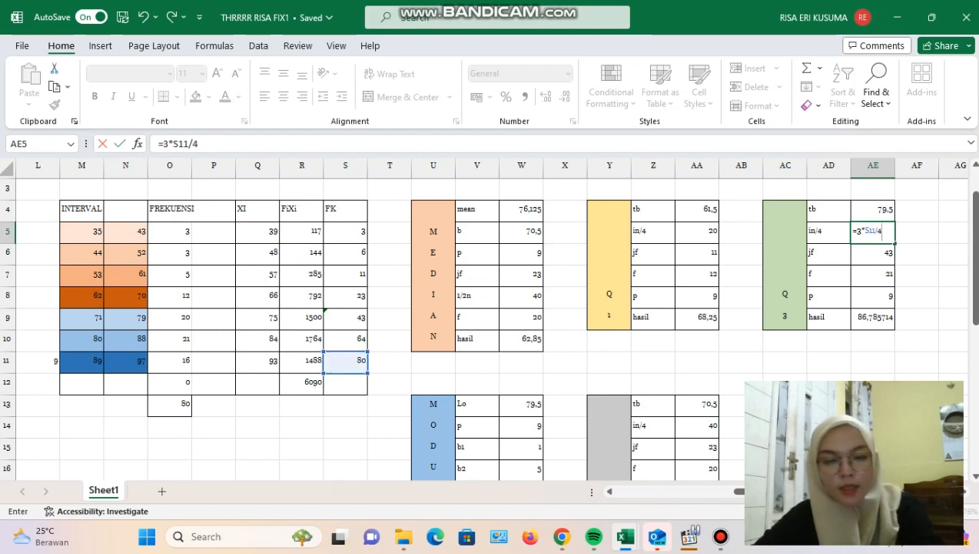
key(Return)
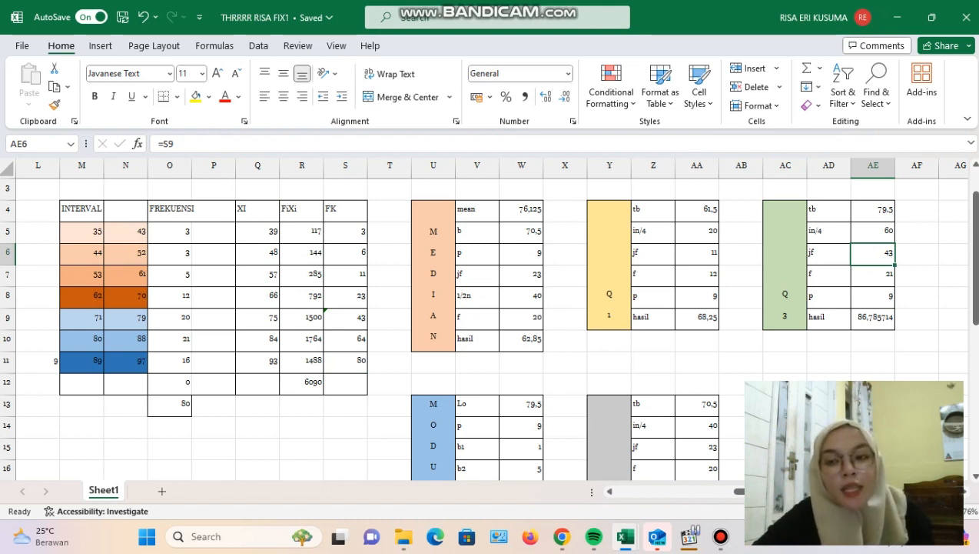
Step: Examine the cumulative frequencies in S9 and S10 against the Q3 table's jf and f formulas in AE6 and AE7
key(shift+Up)
key(Up)
key(Down)
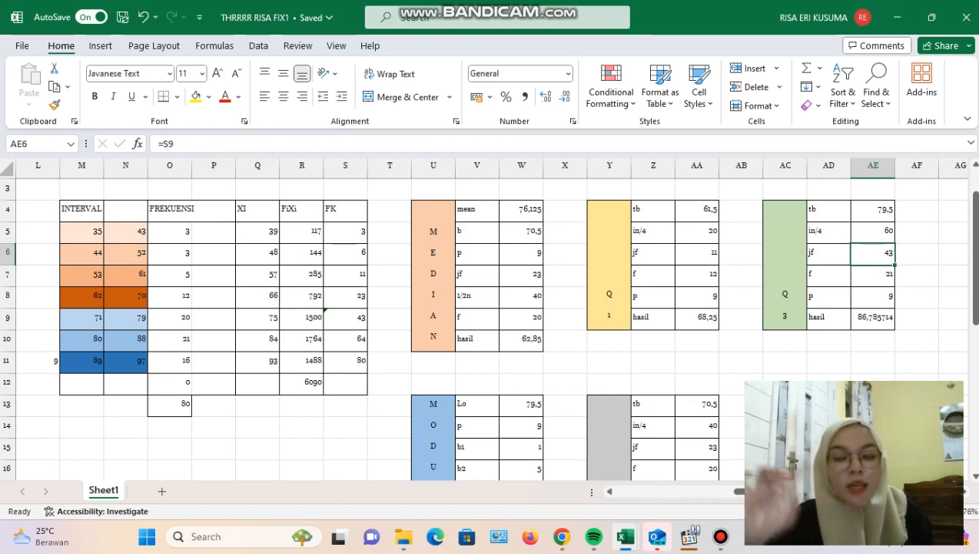
click(345, 317)
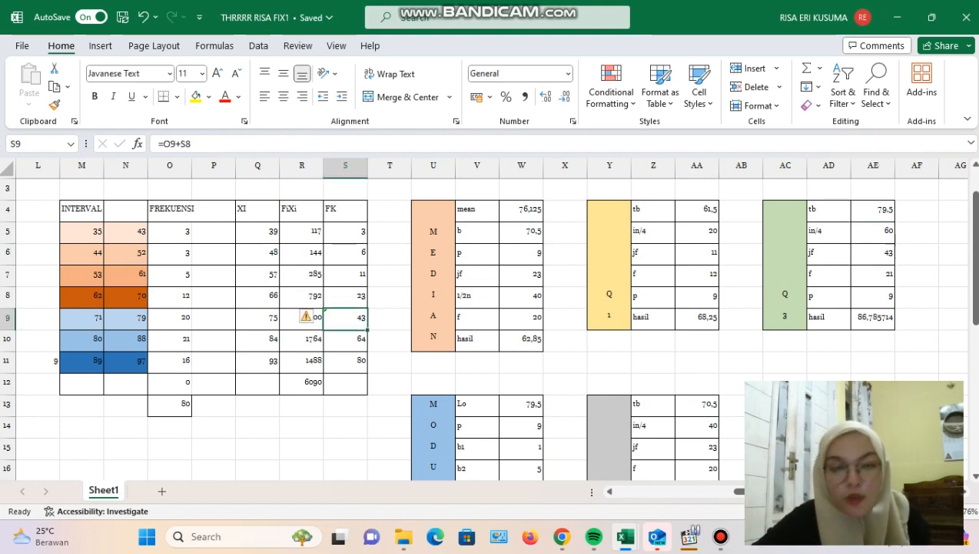
click(345, 339)
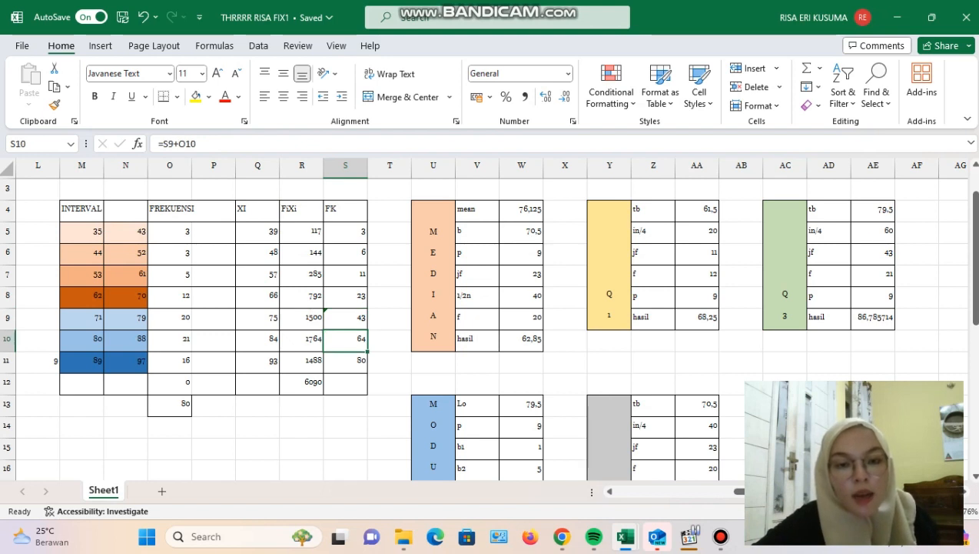
click(345, 317)
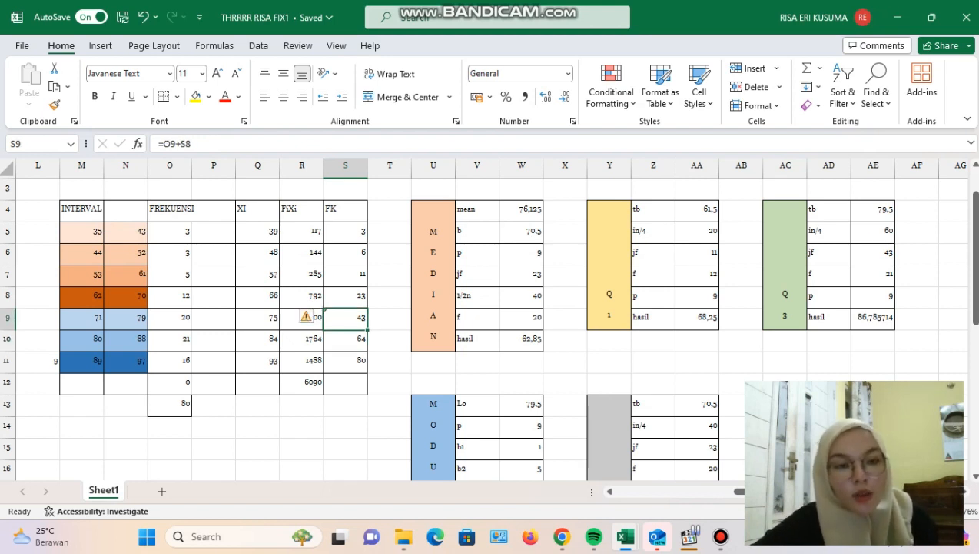
click(874, 275)
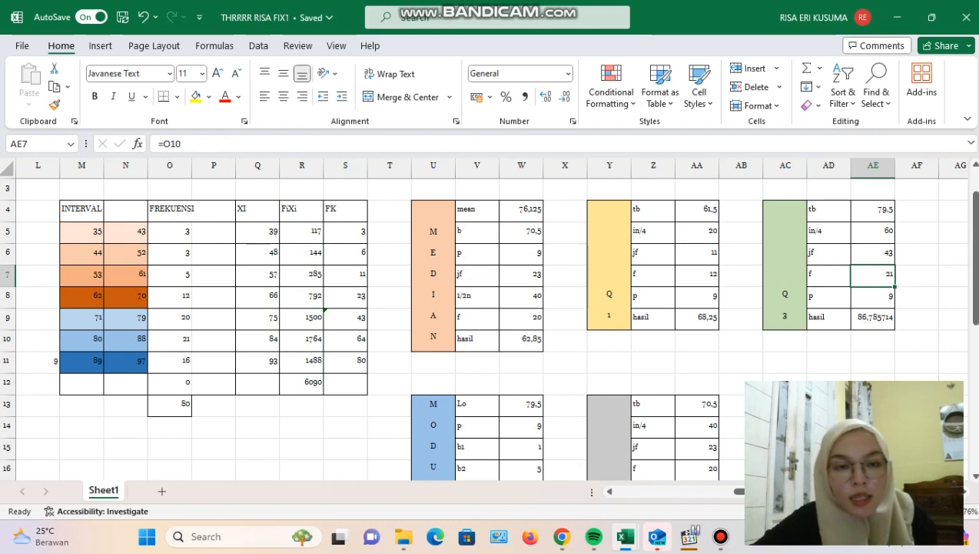
click(345, 318)
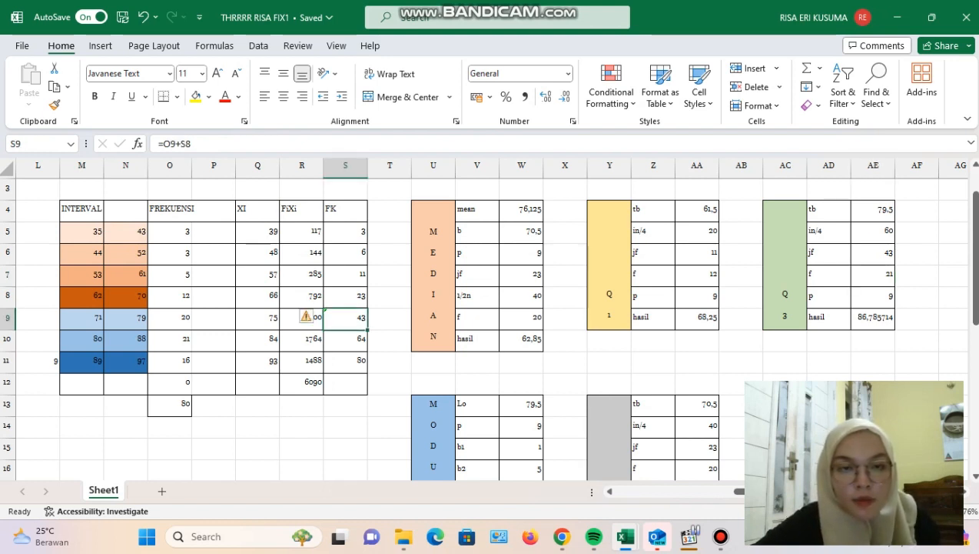
click(873, 253)
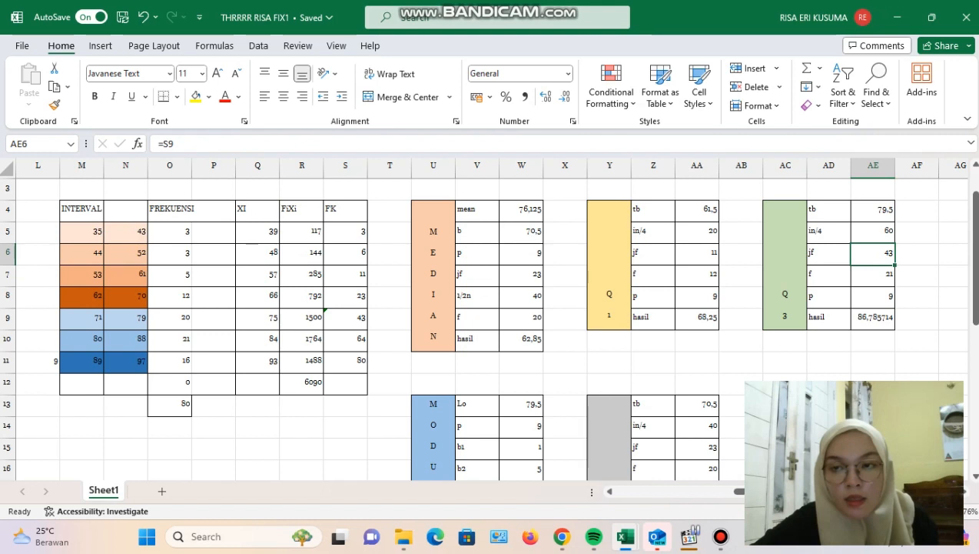
Step: Examine the Q3 table's f and p cells in AE7 and AE8, together with the frequency in O10 that f refers to
click(873, 275)
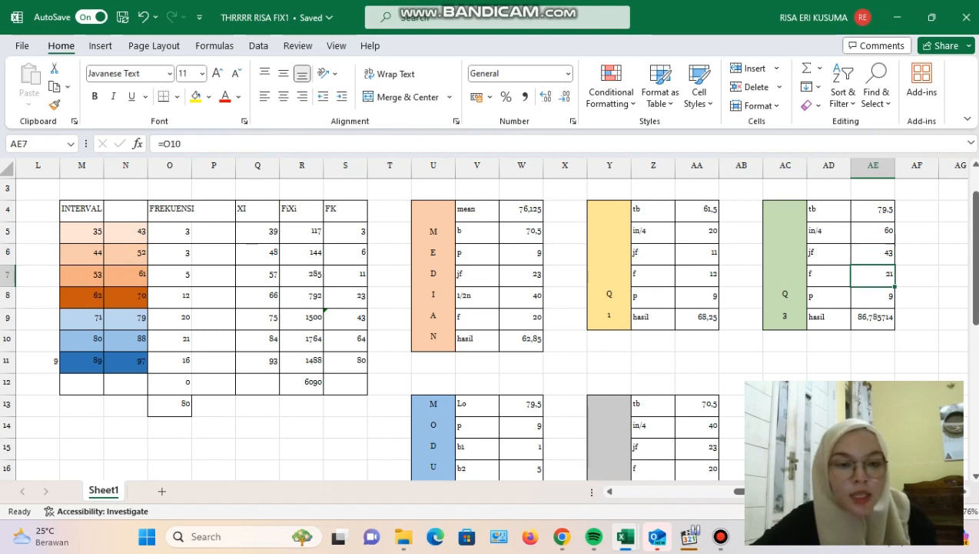
click(170, 339)
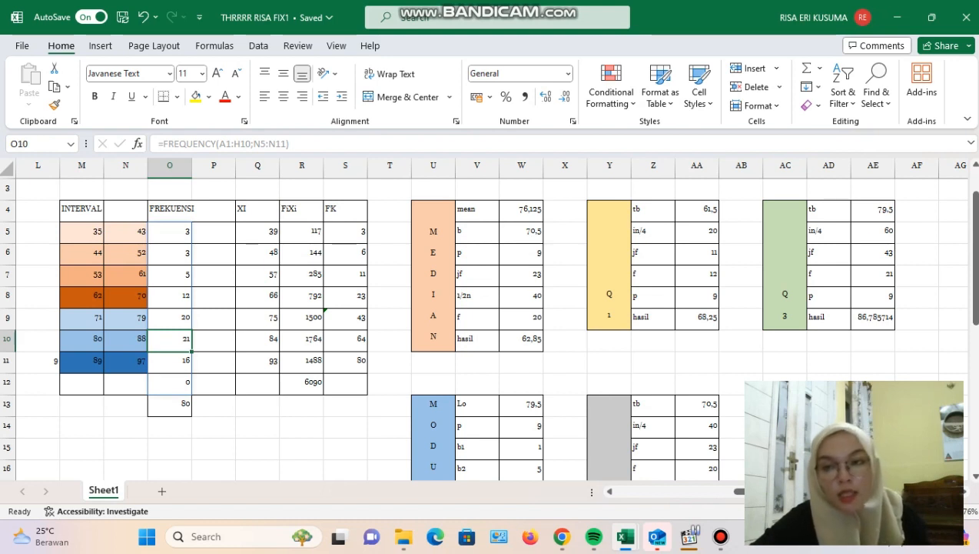
click(874, 275)
click(873, 296)
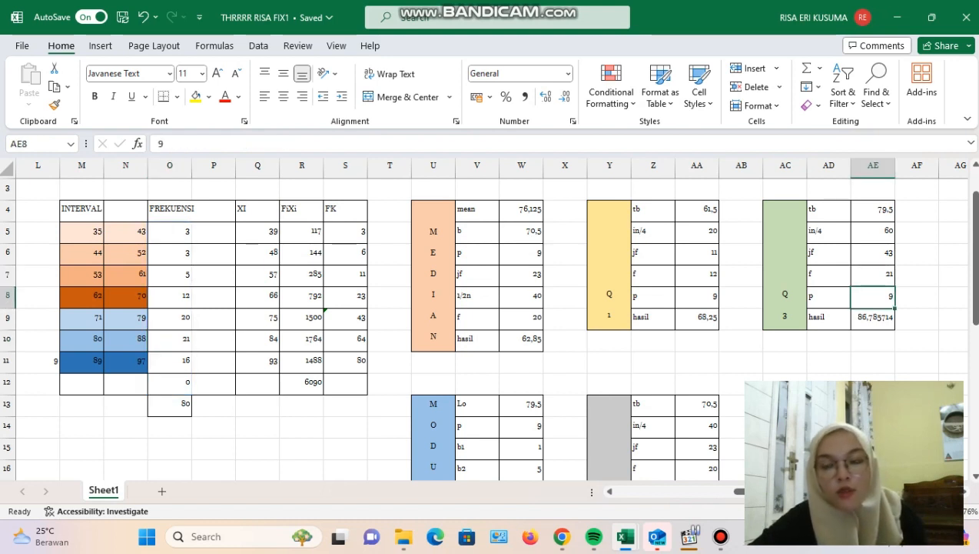
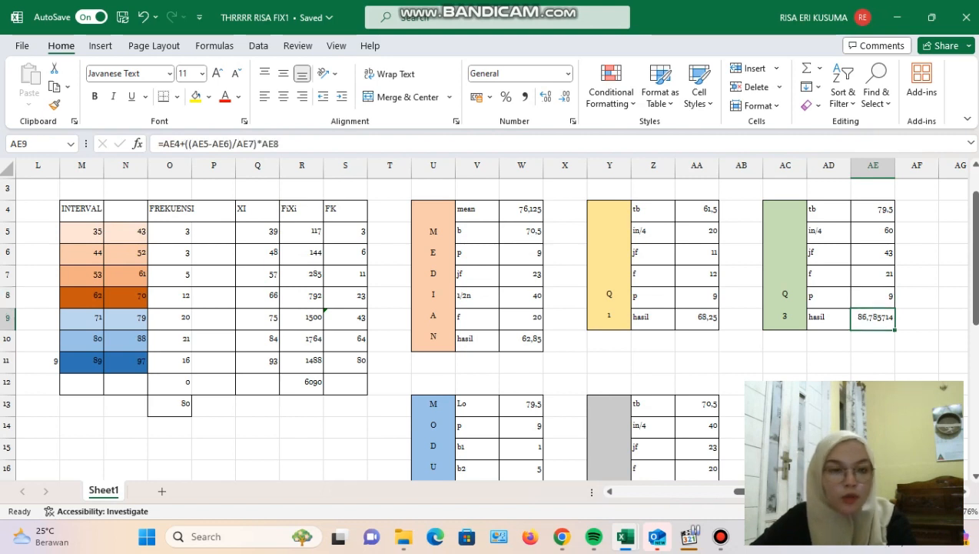
click(873, 209)
Step: Re-enter the Q3 hasil formula in AE9 as =AE4+((AE5-AE6)/AE7)*AE8
click(873, 317)
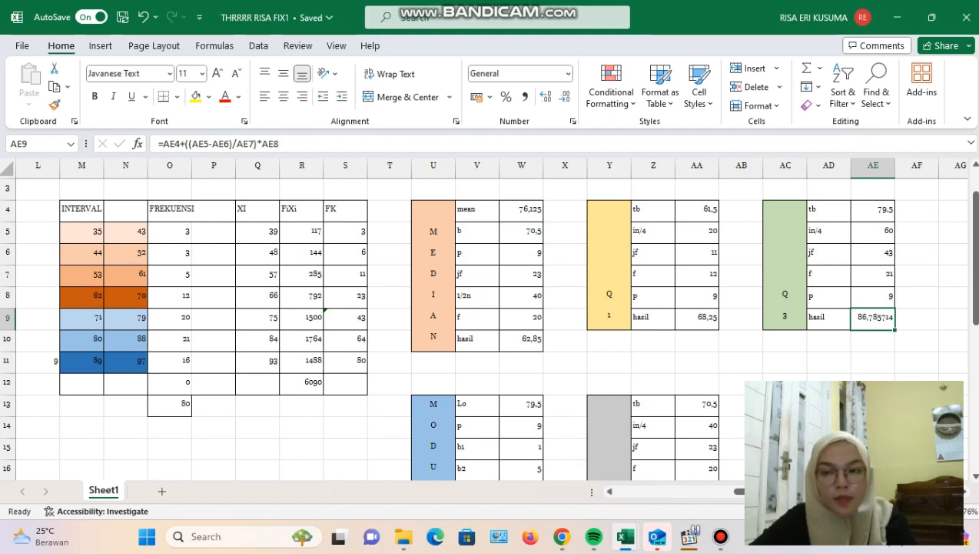
key(F2)
key(Escape)
text(=)
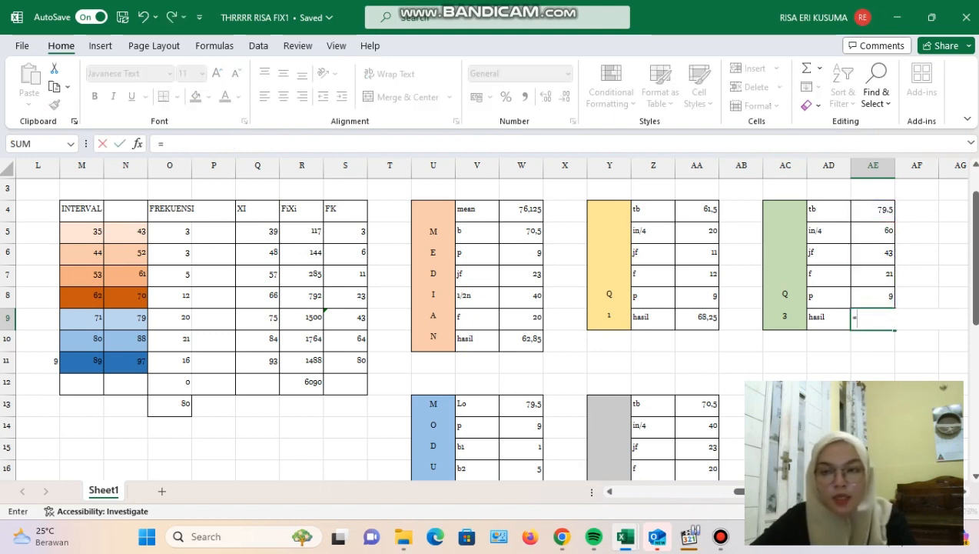
click(873, 209)
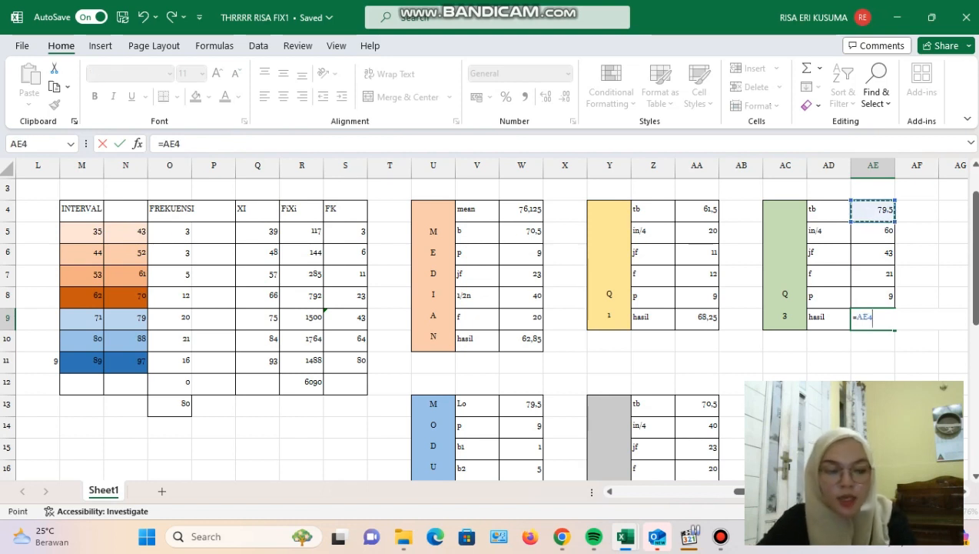
text(+)
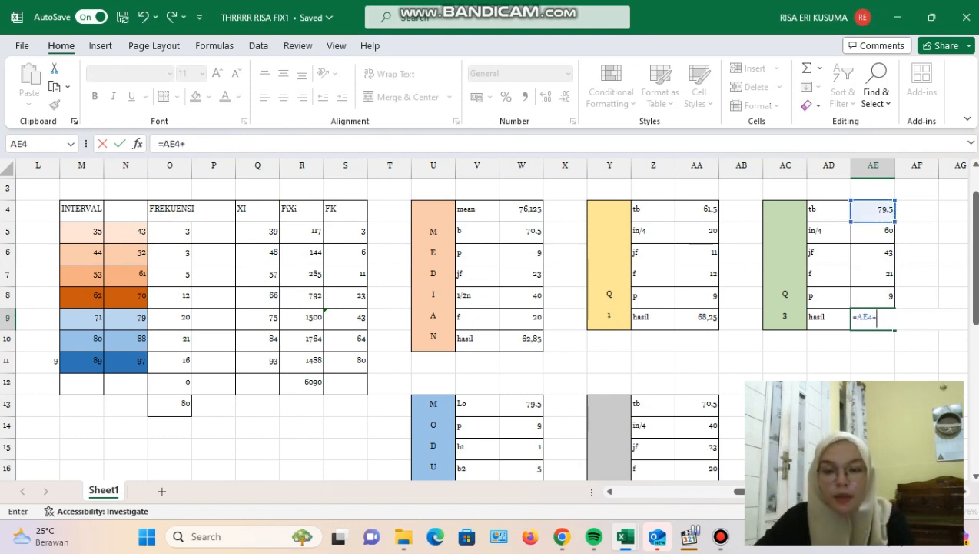
text((()
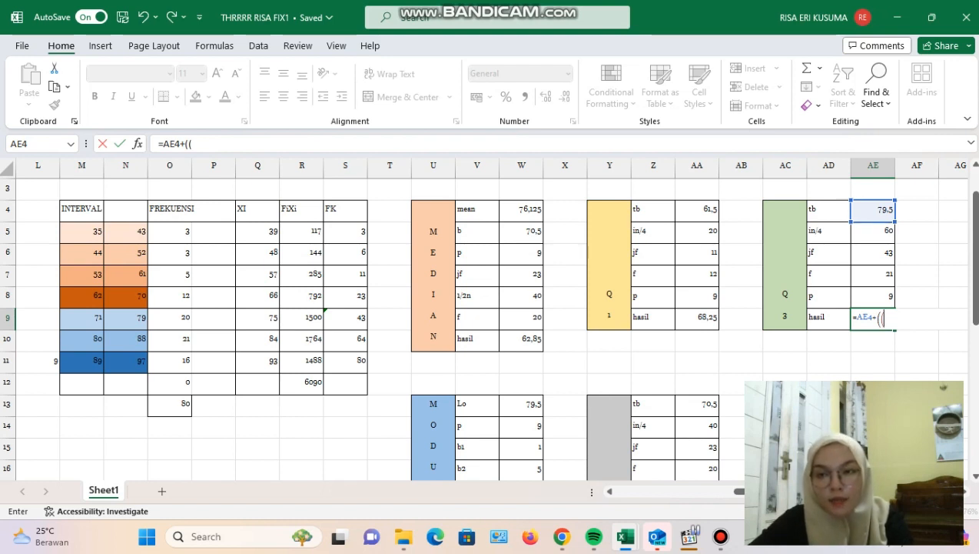
click(873, 231)
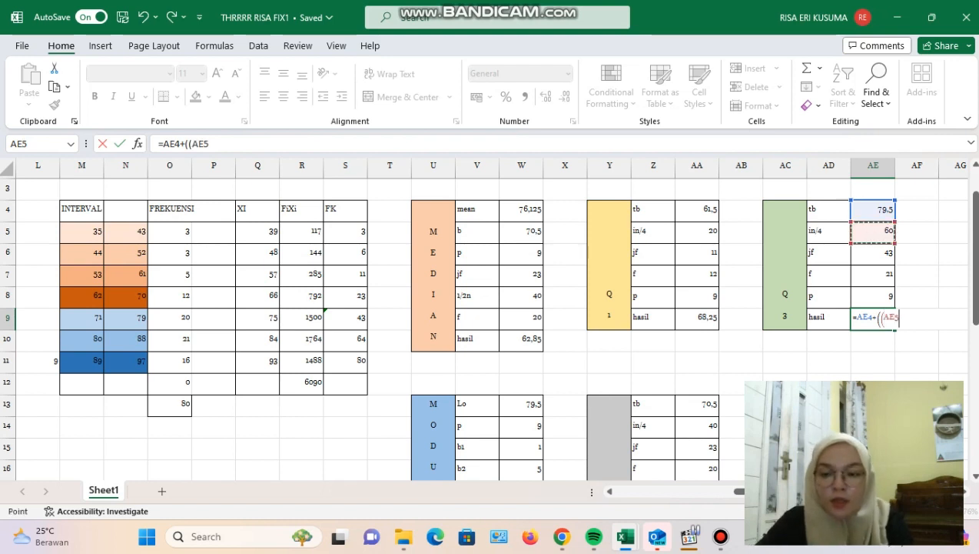
text(-)
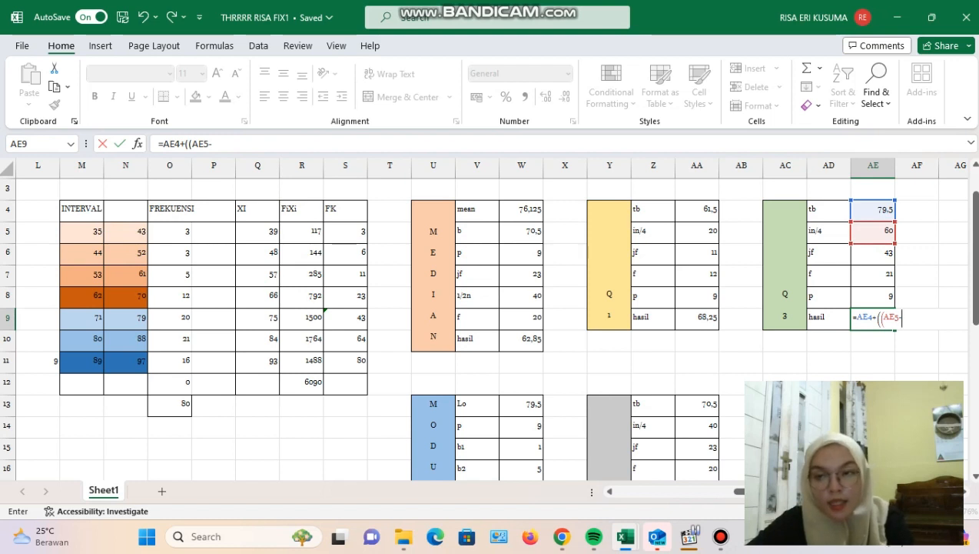
click(873, 252)
text())
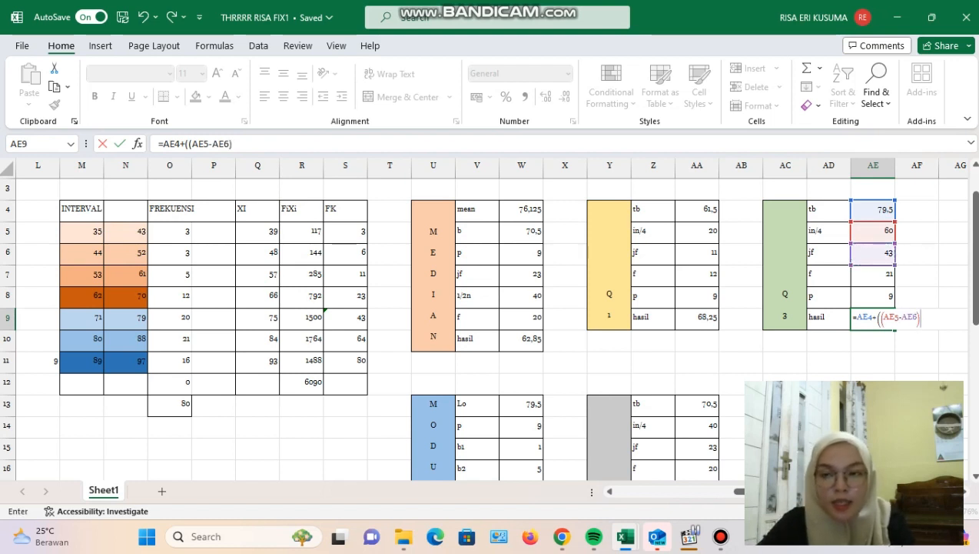
text(/)
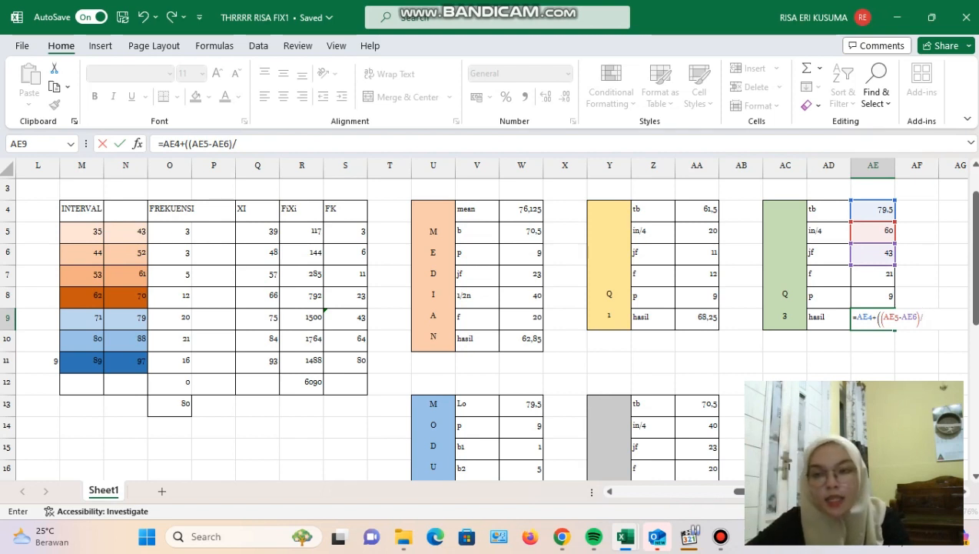
click(874, 274)
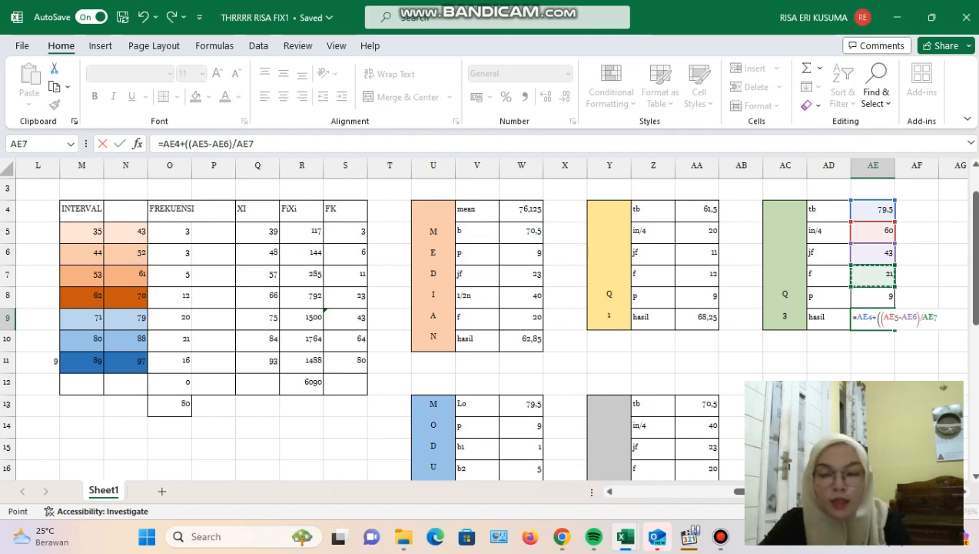
text()*)
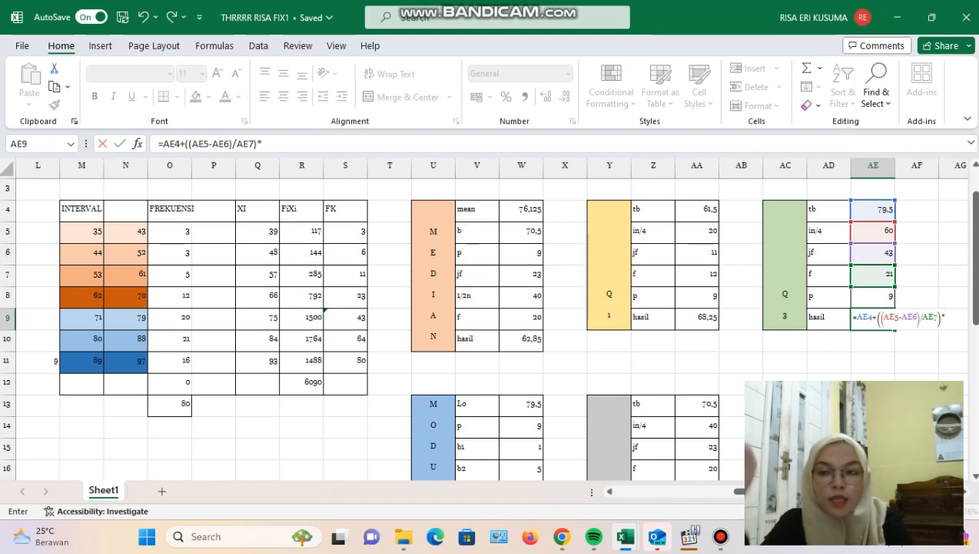
click(874, 296)
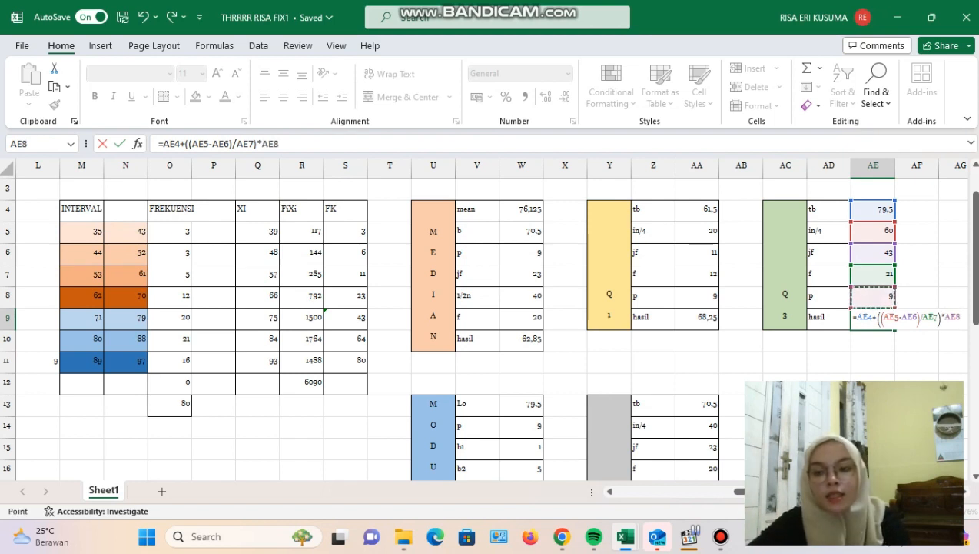
key(Return)
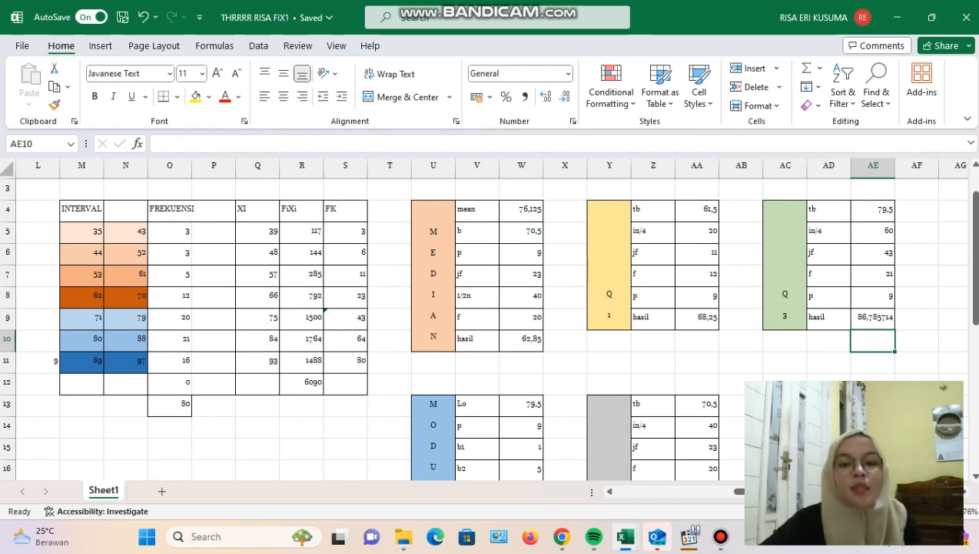
Step: Examine the P24 table's tb formula in AE13 and the interval lower bound in M8 that it refers to
scroll(487, 323, down, 1)
scroll(487, 323, down, 2)
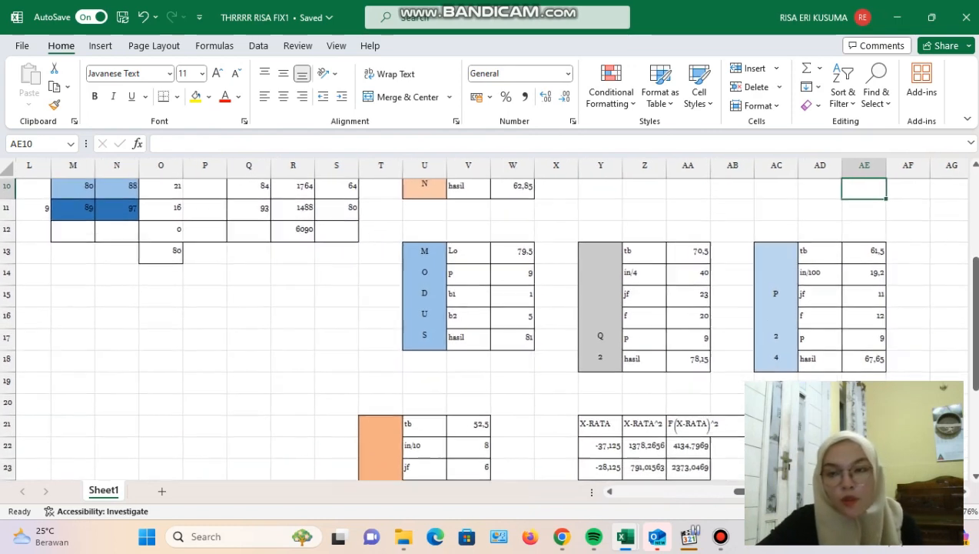
scroll(487, 323, right, 2)
click(791, 252)
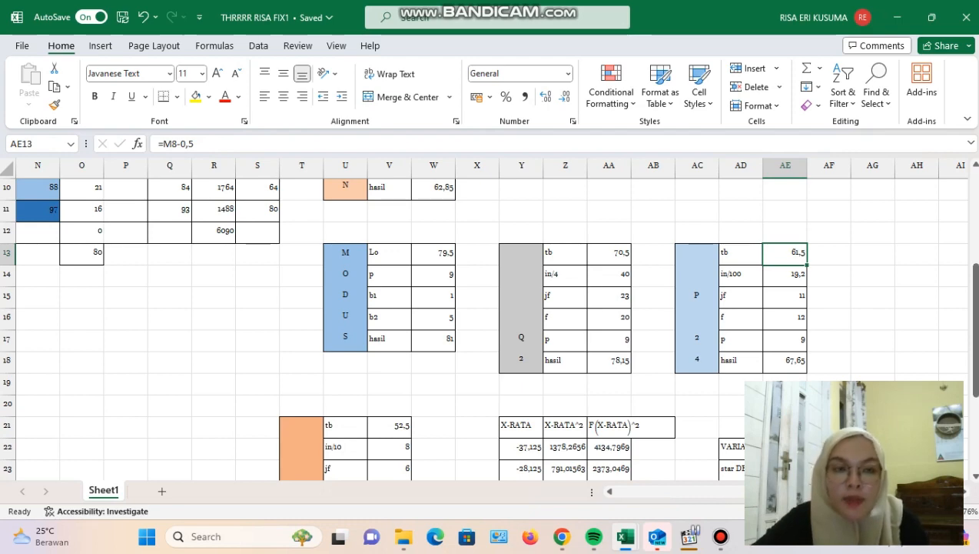
scroll(482, 318, up, 1)
scroll(482, 318, left, 2)
scroll(482, 318, left, 1)
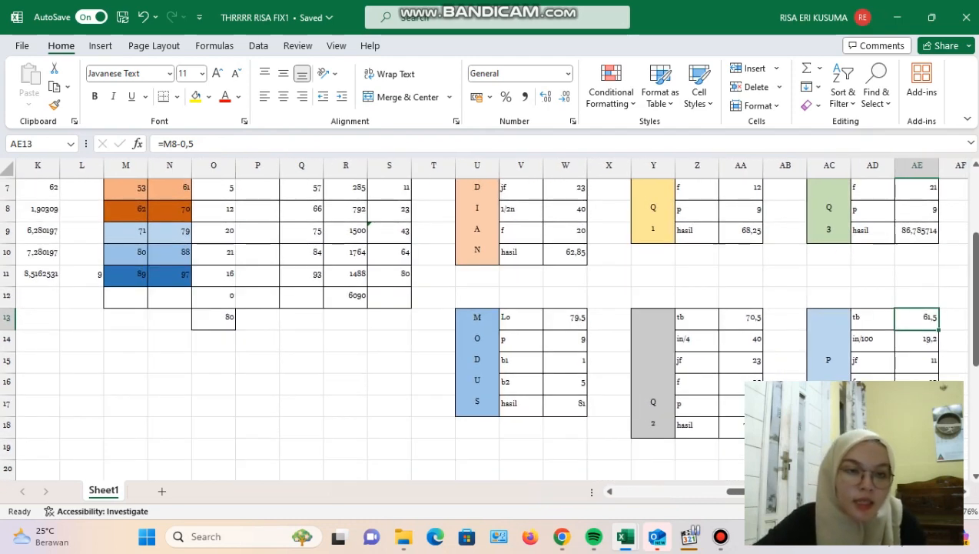
click(126, 210)
scroll(482, 319, down, 1)
scroll(482, 319, right, 1)
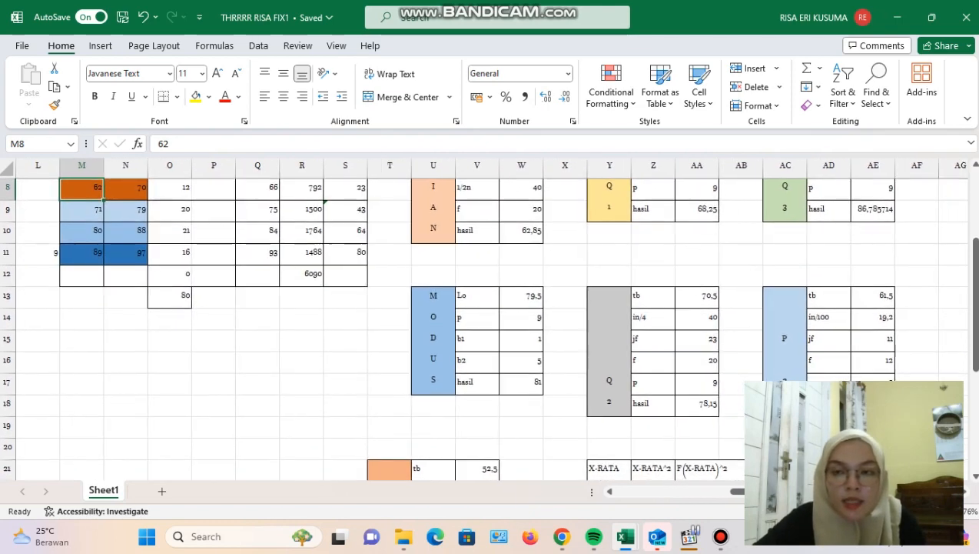
click(873, 297)
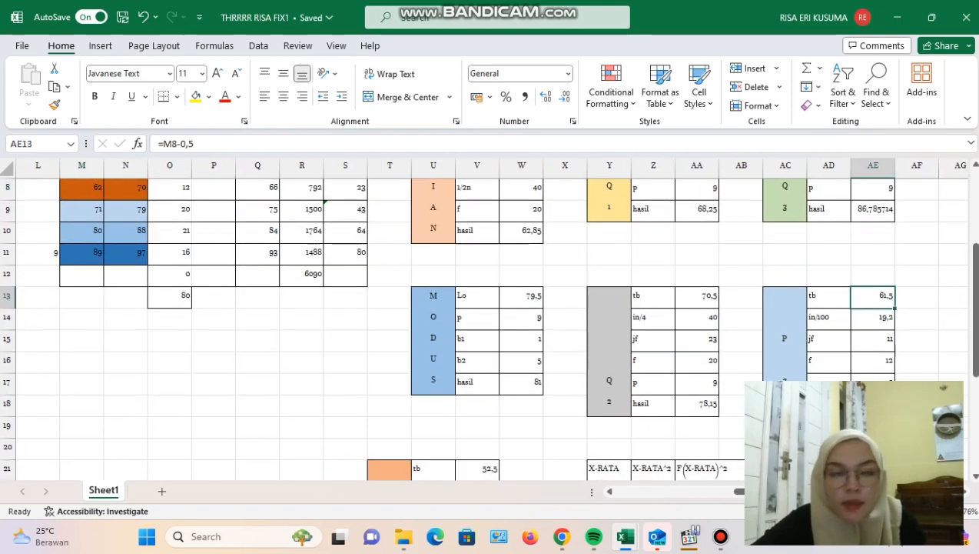
scroll(490, 318, right, 2)
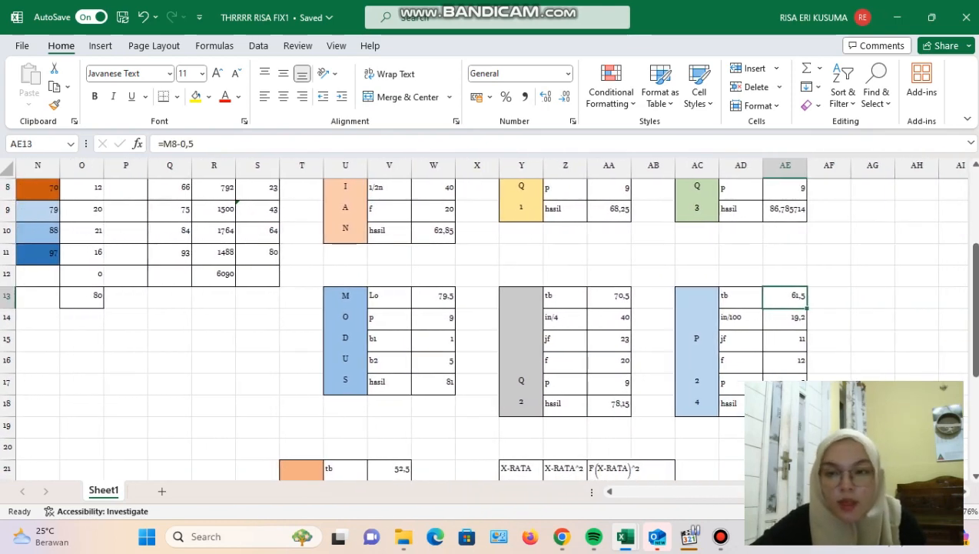
scroll(489, 318, left, 1)
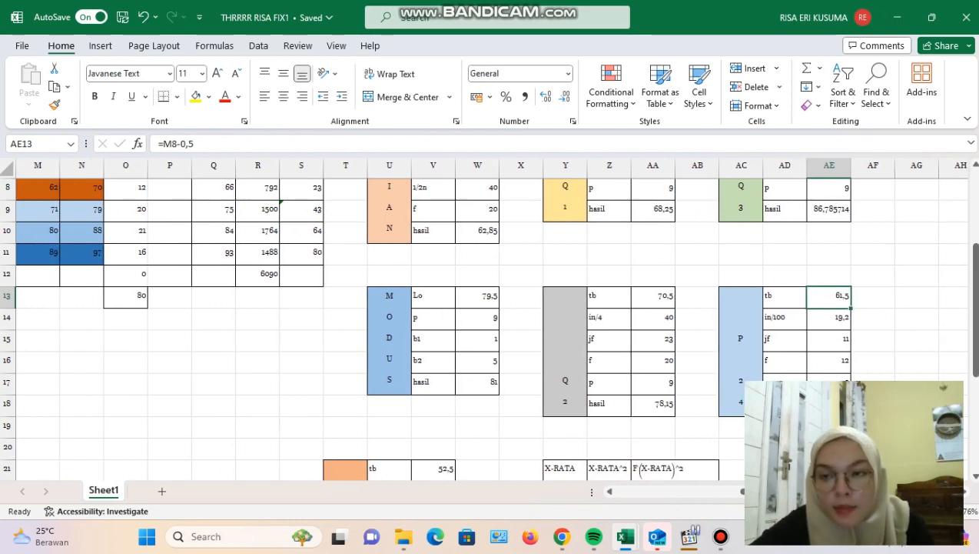
scroll(489, 318, left, 2)
scroll(490, 318, up, 1)
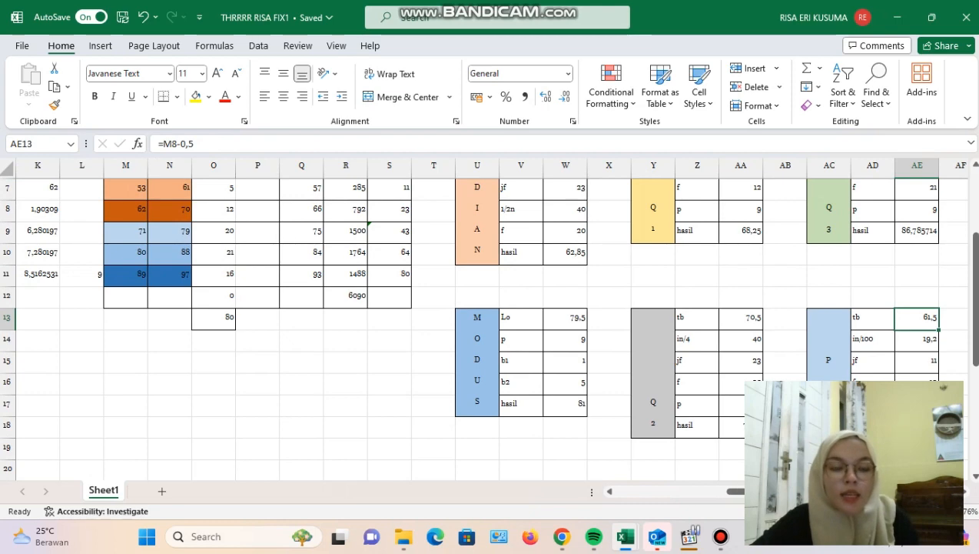
Step: Re-enter the P24 tb formula in AE13 as =M8-0,5
scroll(489, 318, down, 3)
scroll(490, 318, right, 6)
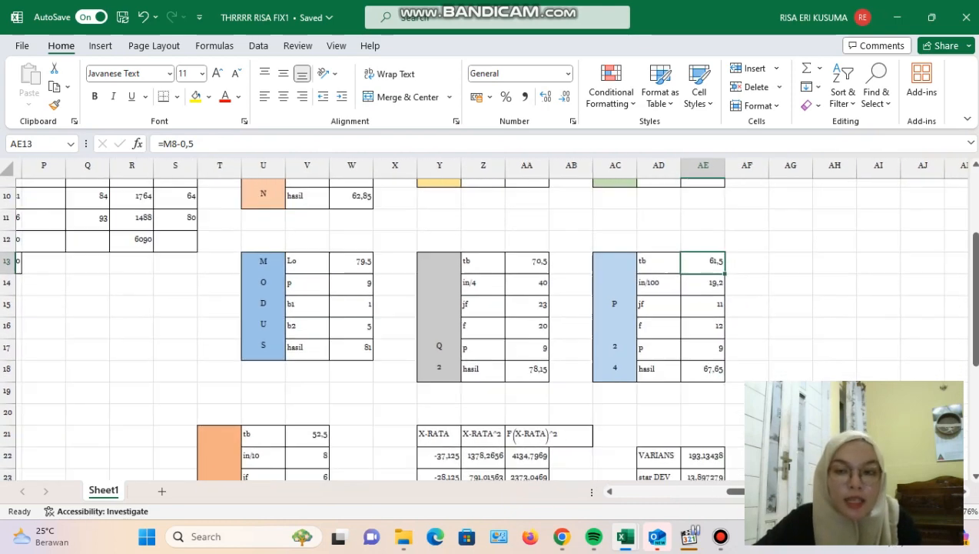
scroll(489, 318, up, 1)
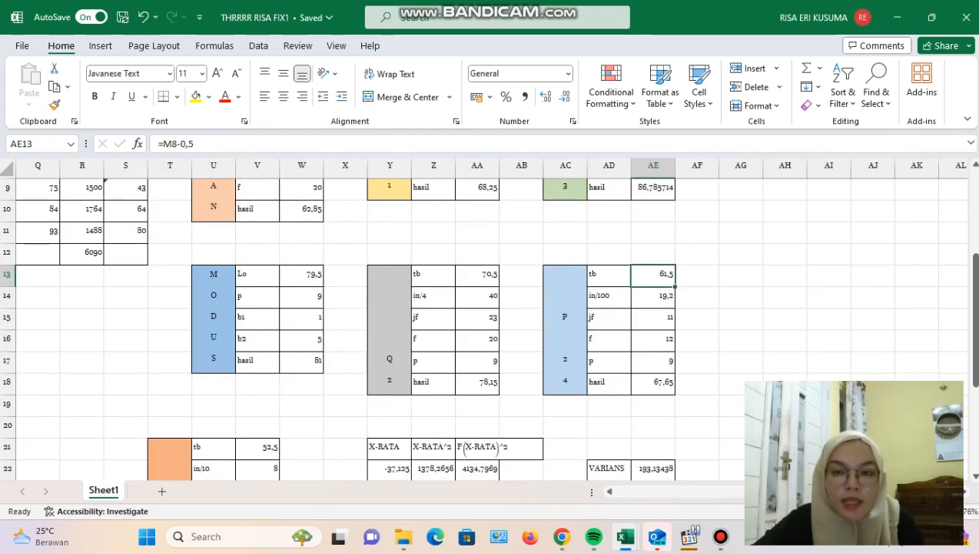
text(=)
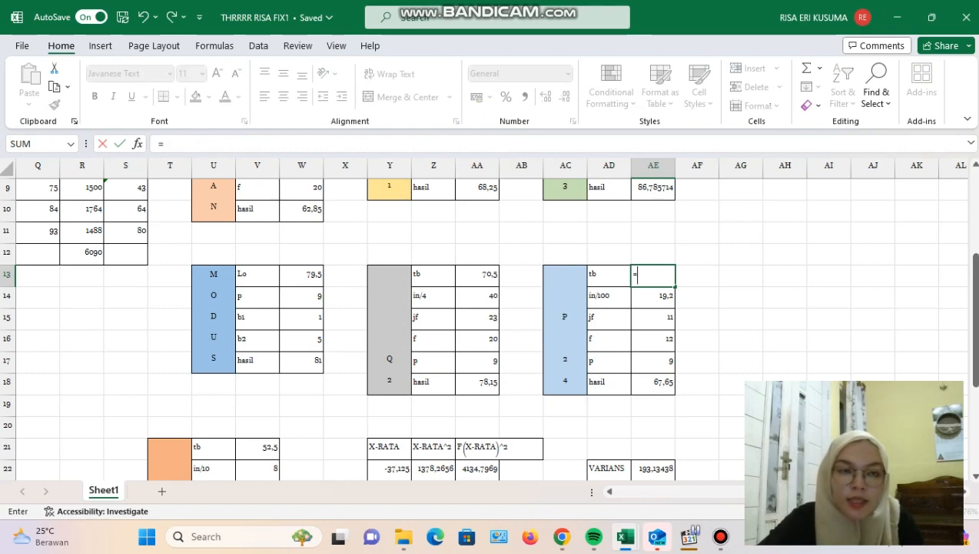
scroll(489, 319, left, 7)
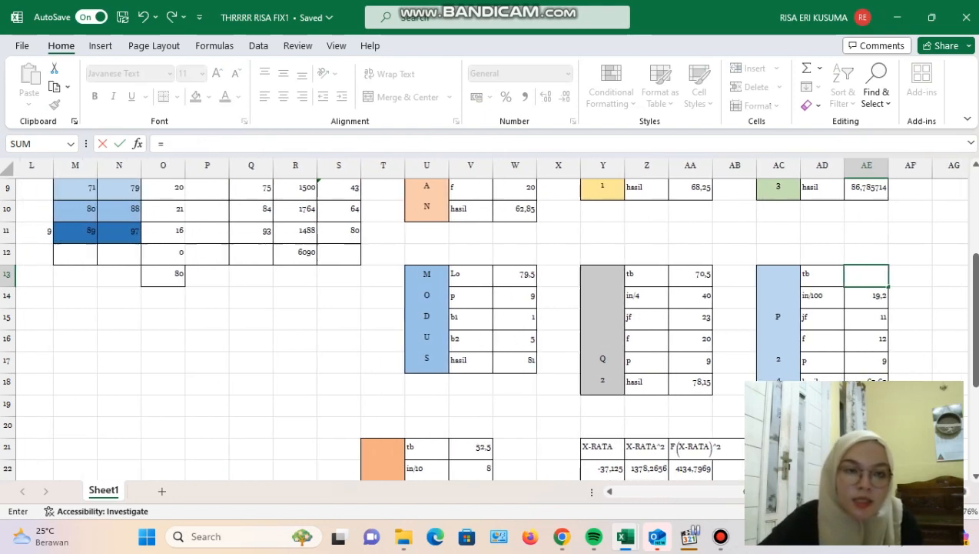
scroll(490, 319, left, 1)
scroll(489, 318, up, 2)
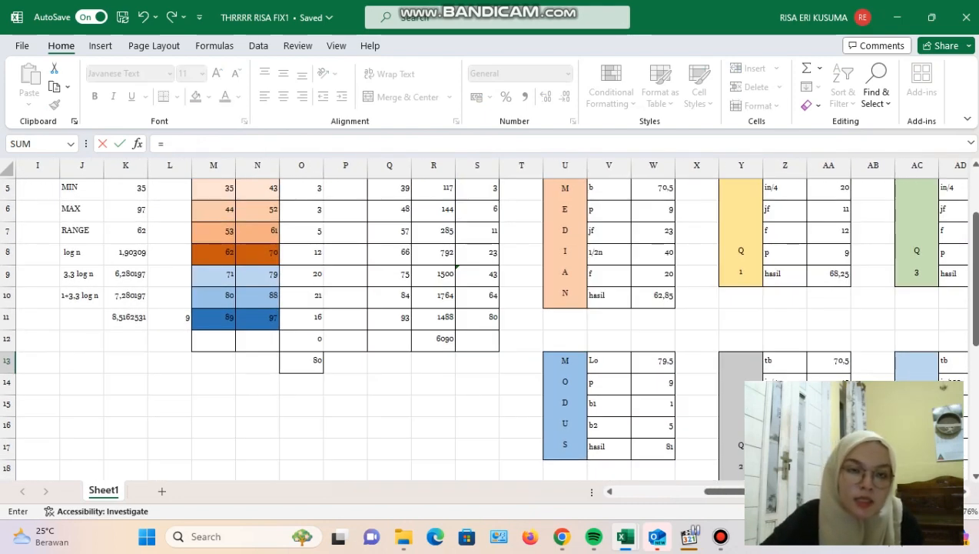
click(214, 253)
text(-)
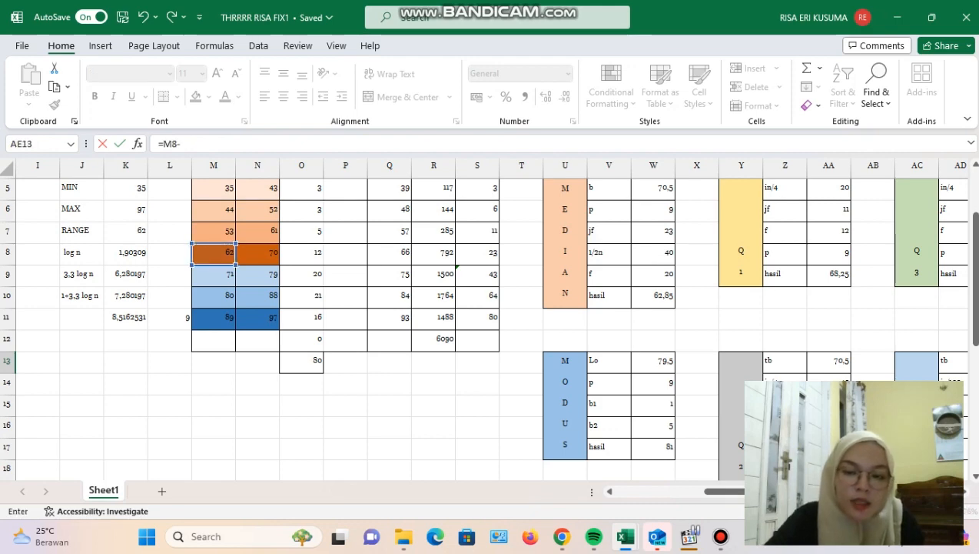
text(0,5)
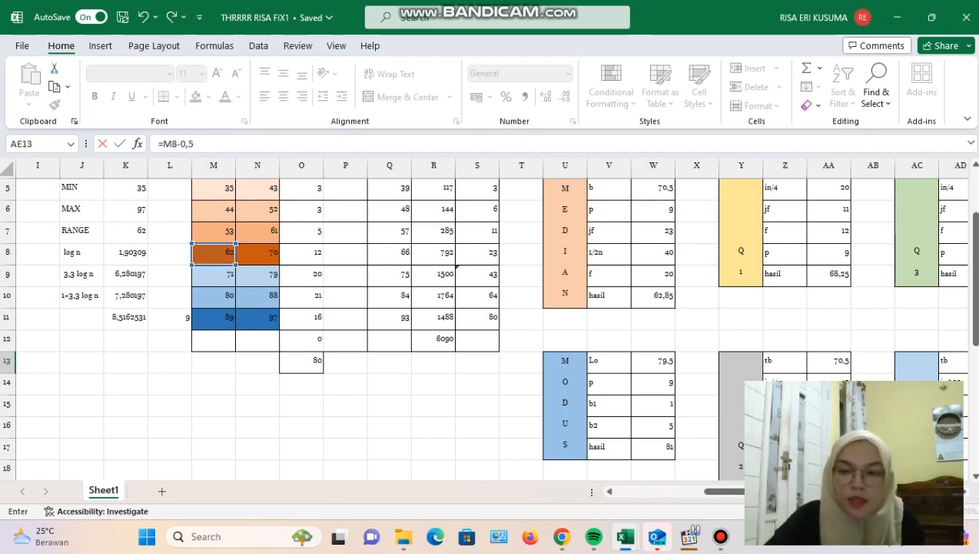
key(Return)
Step: Re-enter the P24 table's in/100 formula in AE14 as =(24*S11)/100
scroll(490, 318, down, 1)
scroll(490, 318, right, 1)
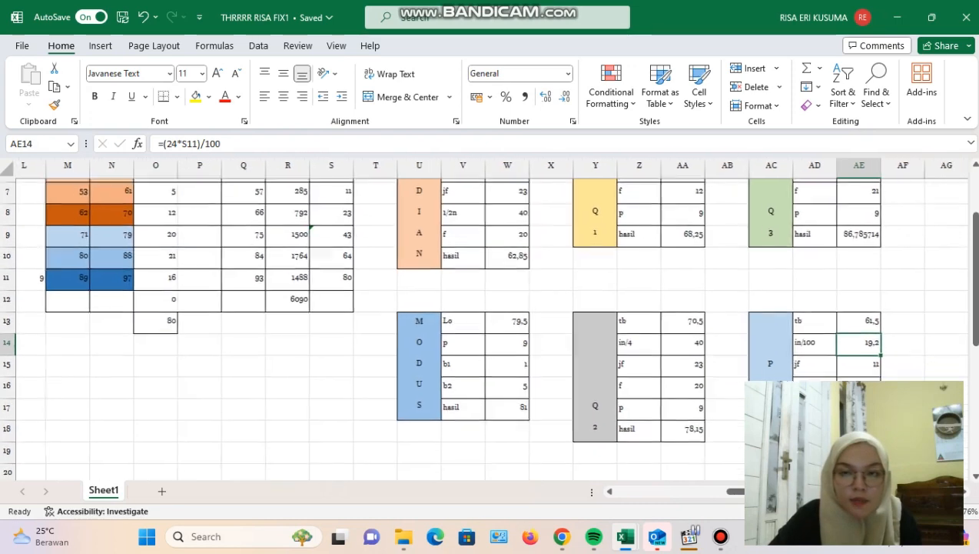
scroll(489, 318, down, 1)
scroll(489, 318, right, 1)
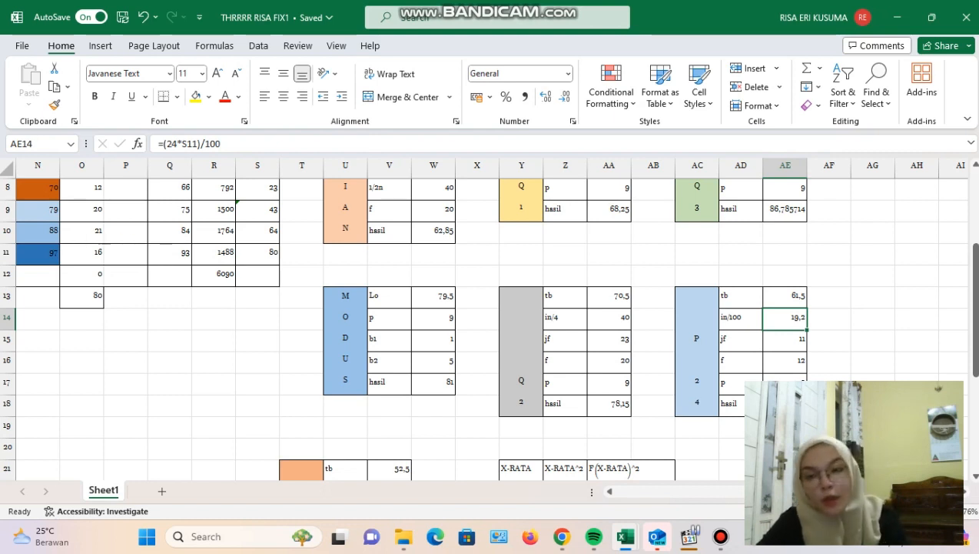
text(=)
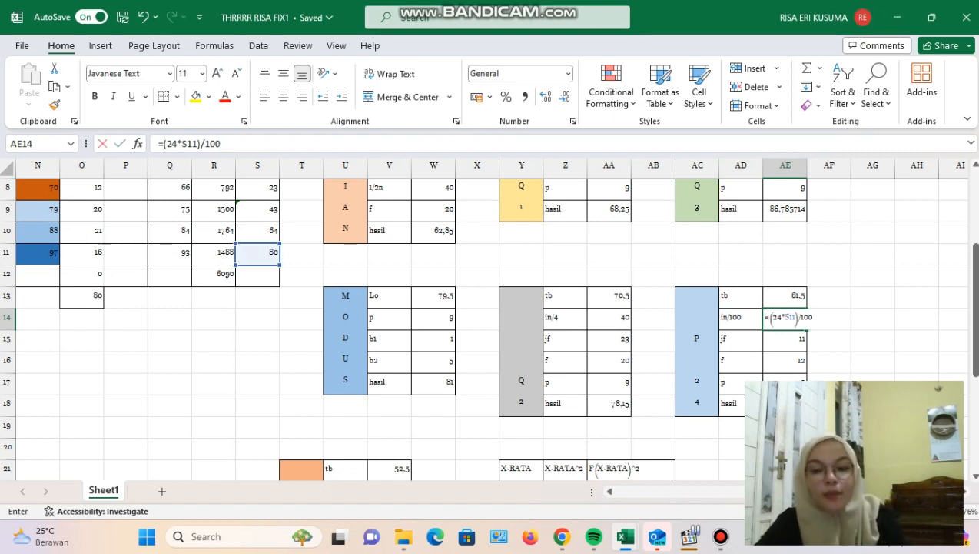
text((*)
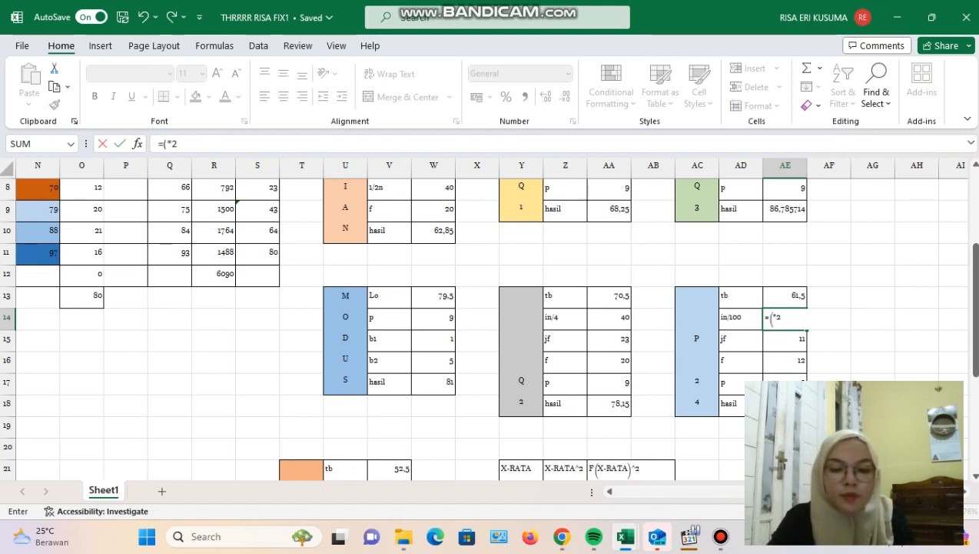
key(BackSpace)
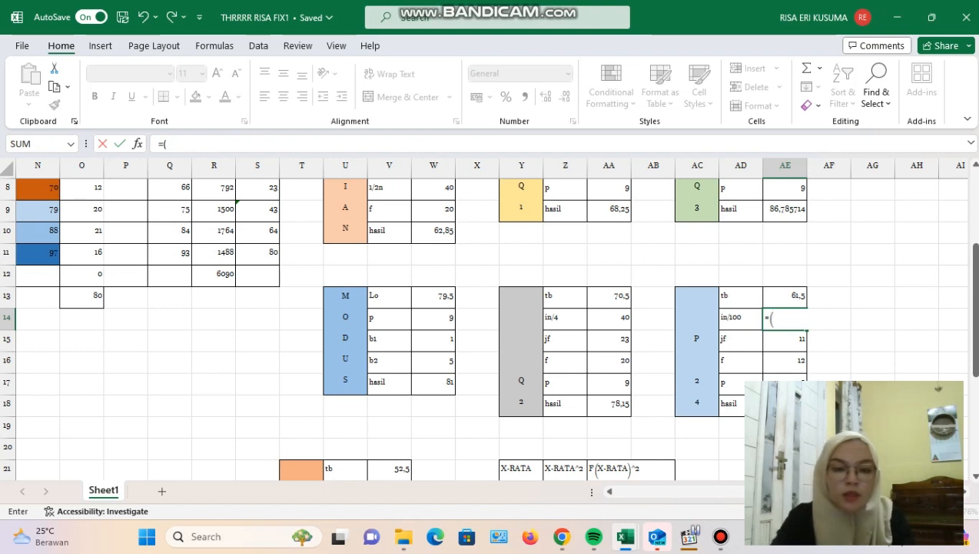
text(24*)
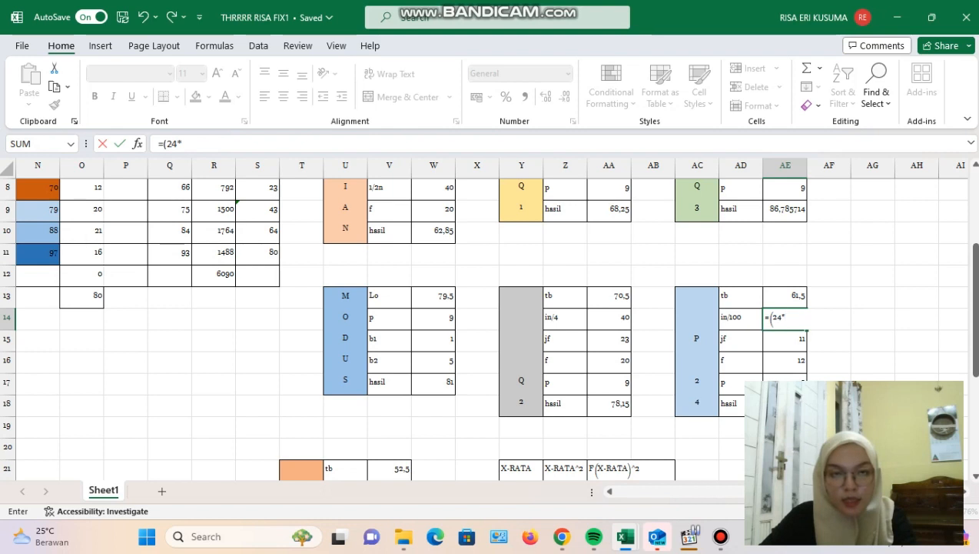
click(258, 253)
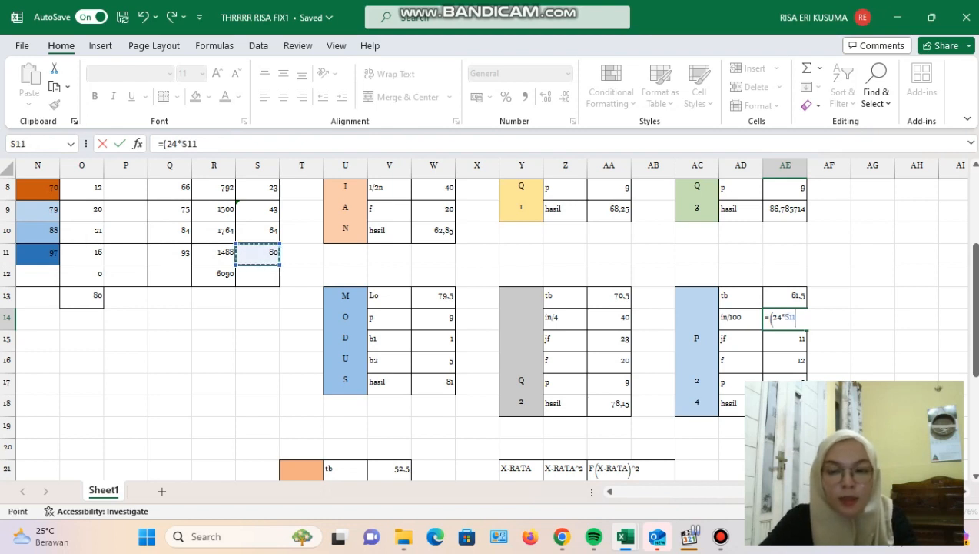
text(0)
key(BackSpace)
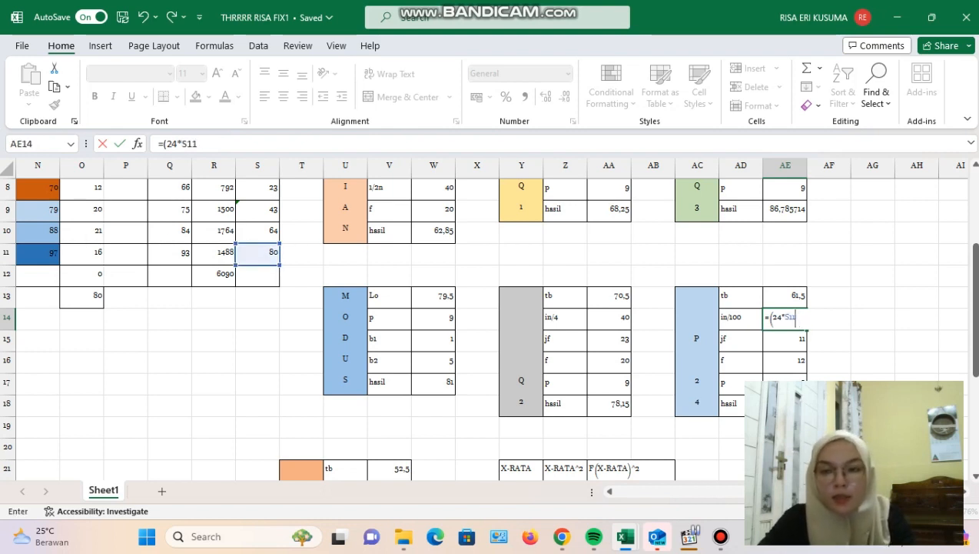
text())
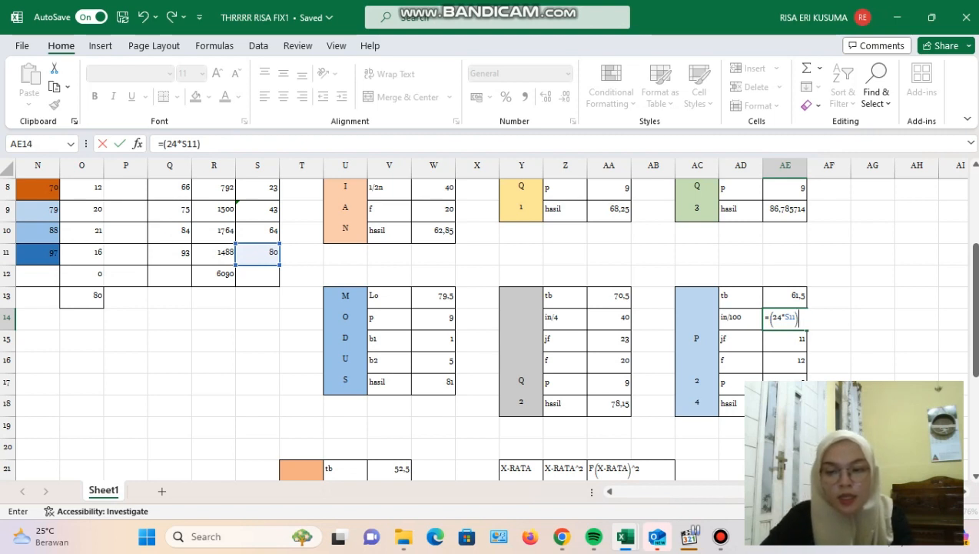
text(/)
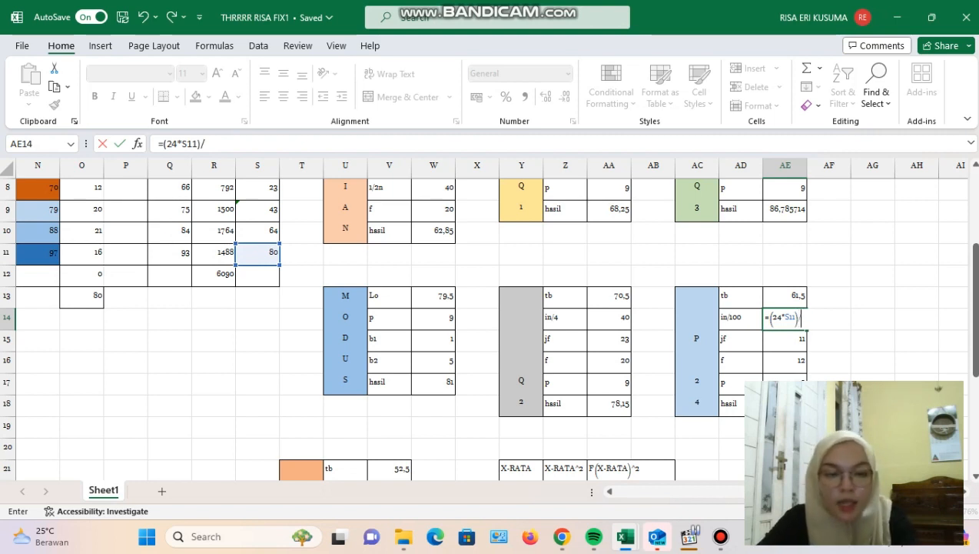
text(100)
key(Return)
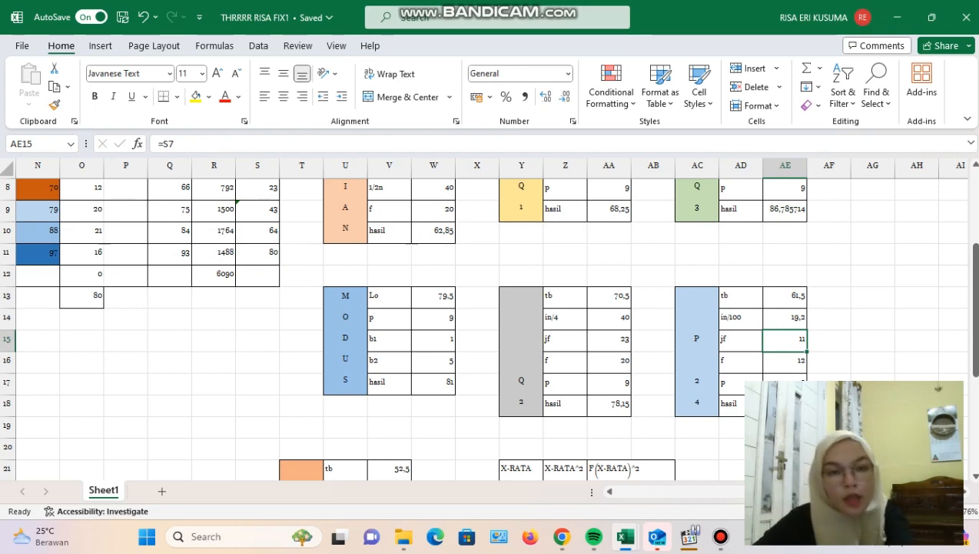
Step: Examine the P24 table's jf formula in AE15 and the cumulative frequency in S7 that it refers to
scroll(482, 318, up, 1)
scroll(482, 318, left, 1)
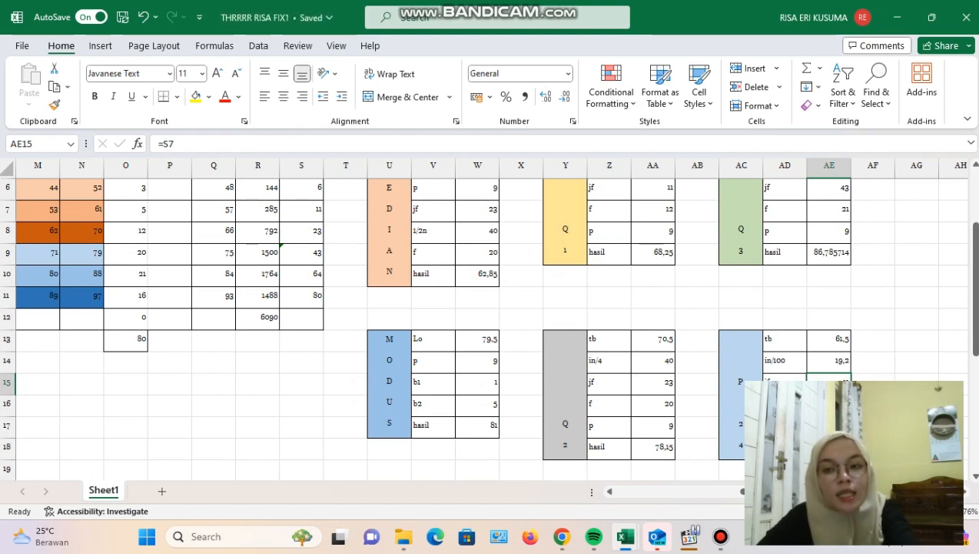
click(302, 210)
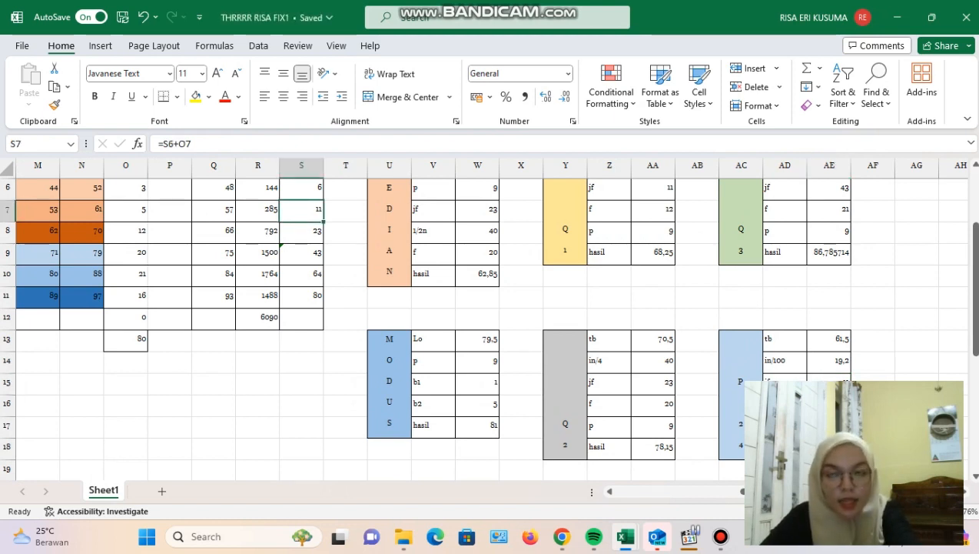
click(830, 382)
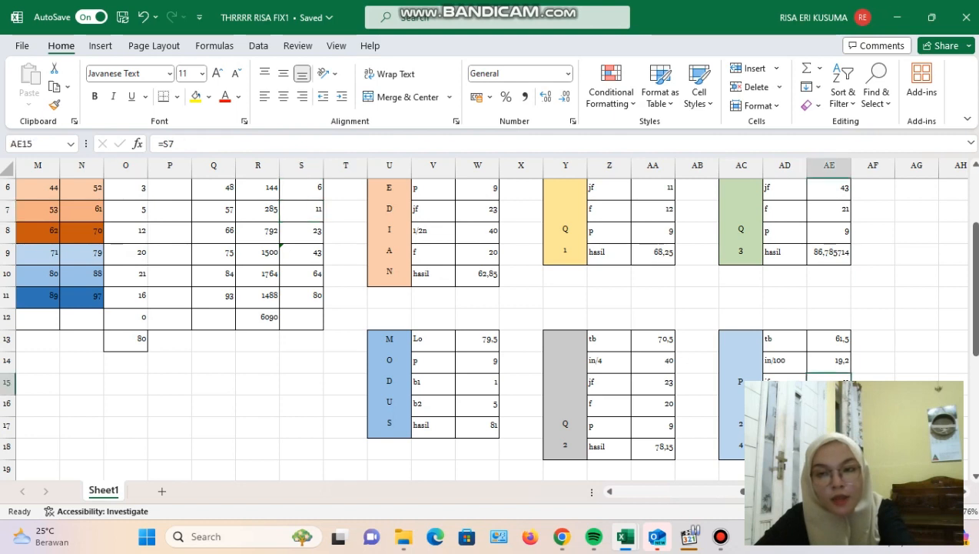
click(302, 210)
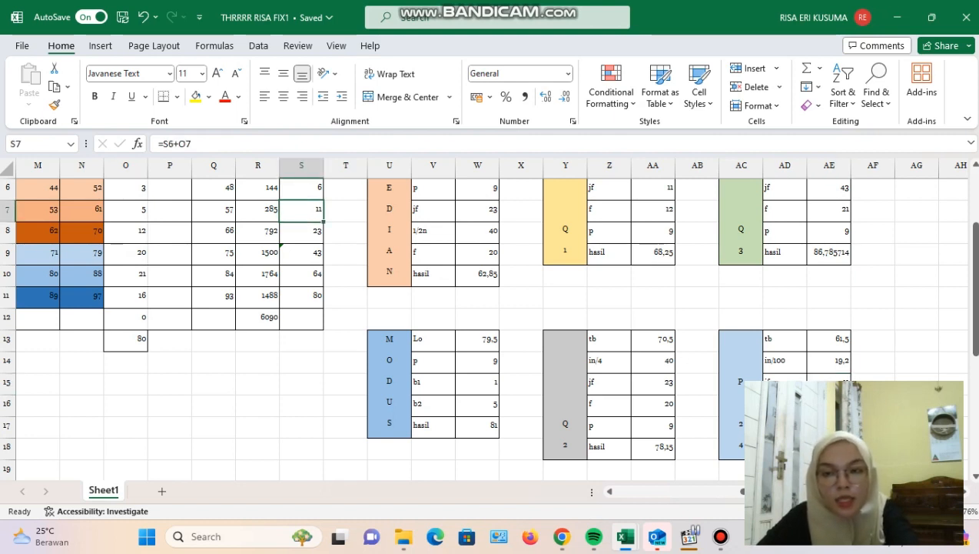
click(830, 381)
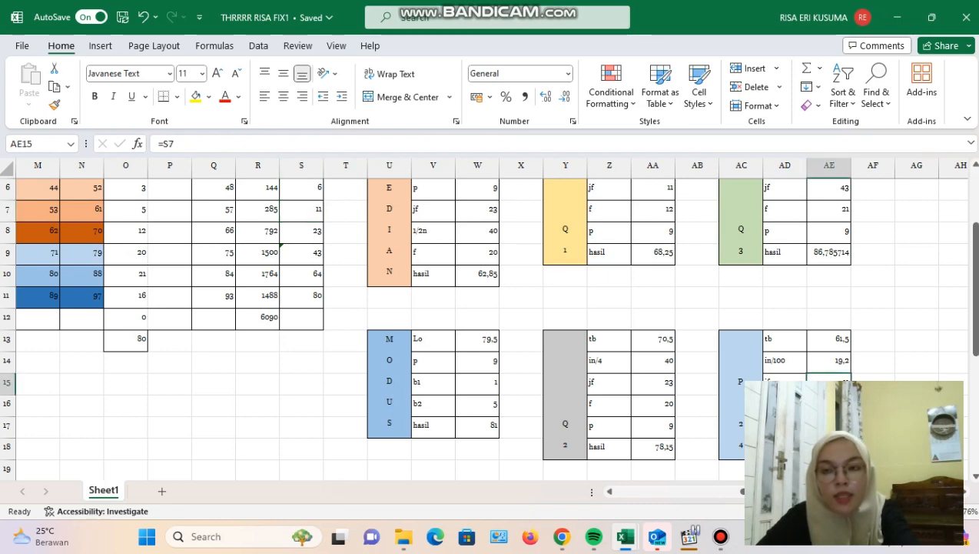
Step: Review the Q3 table's jf and in/4 formulas in AE6 and AE5 against the cumulative frequency column for comparison with P24's jf
scroll(482, 327, up, 1)
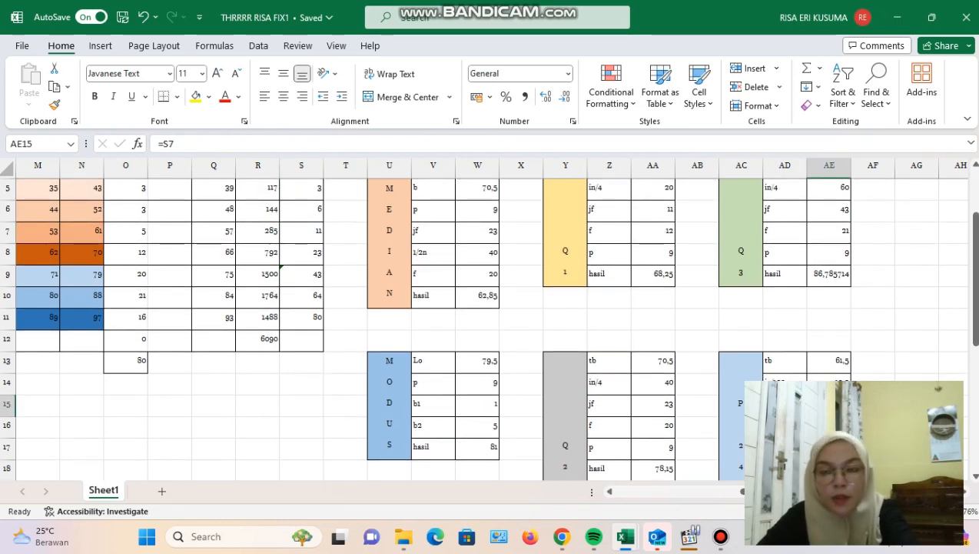
click(829, 210)
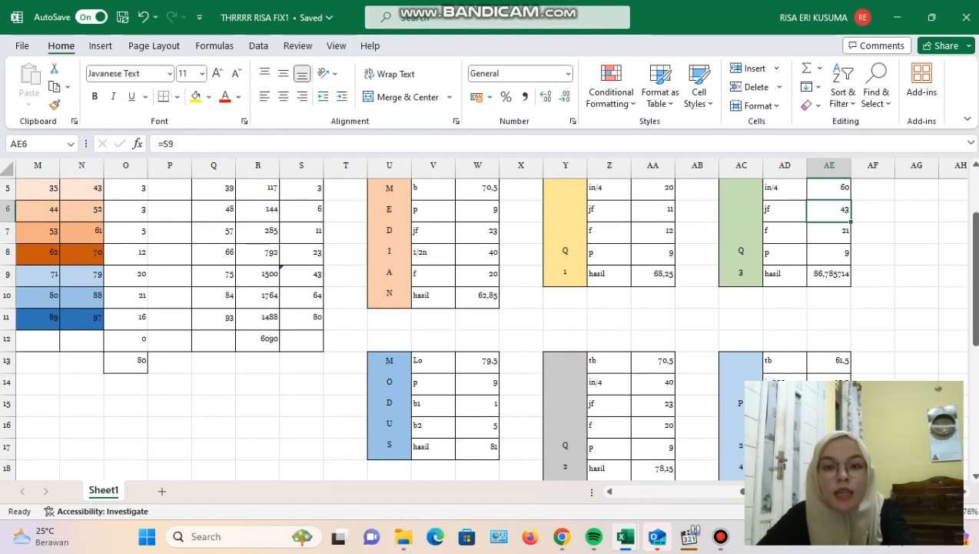
click(829, 188)
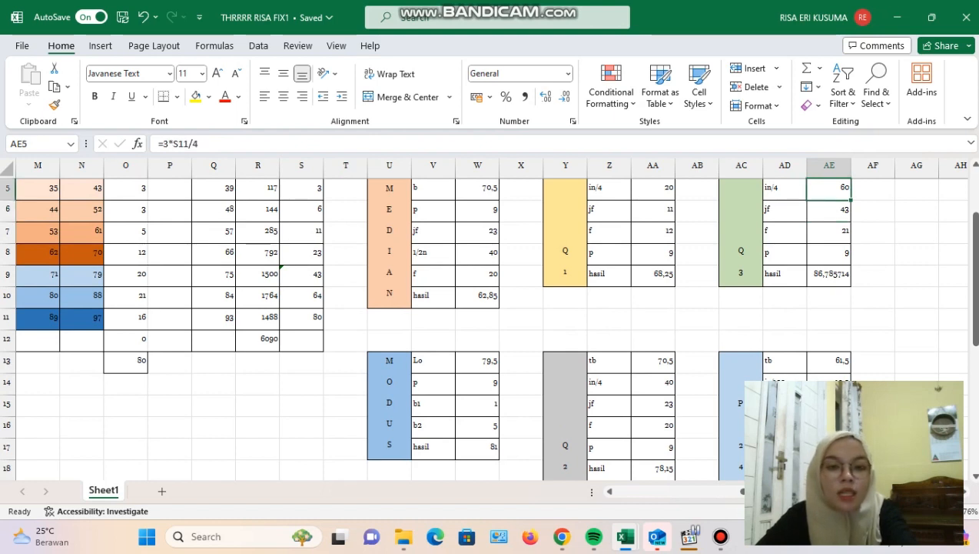
drag(301, 295, 389, 446)
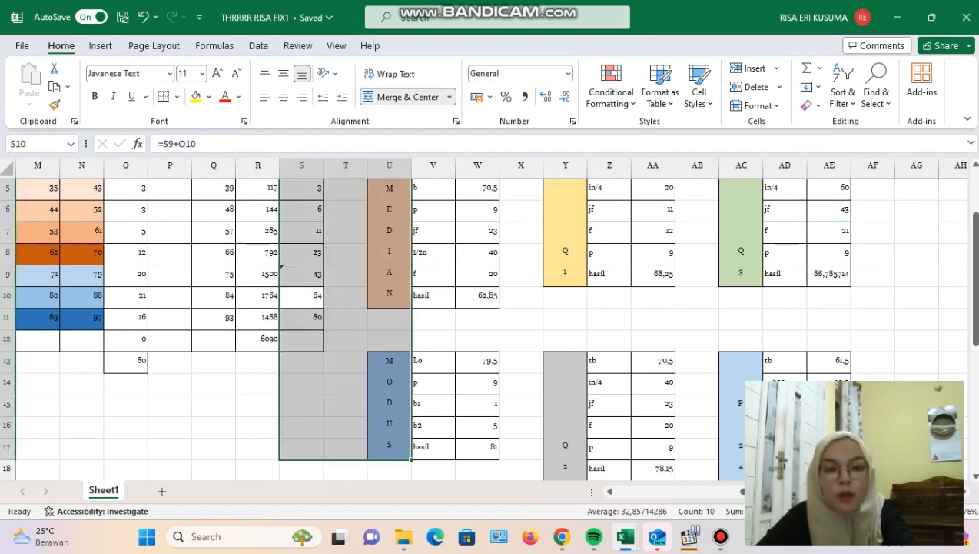
click(785, 403)
Step: Examine the P24 table's f and p cells in AE16 and AE17, together with the interval in M8 and its frequency in O8
scroll(785, 404, down, 1)
scroll(785, 404, right, 1)
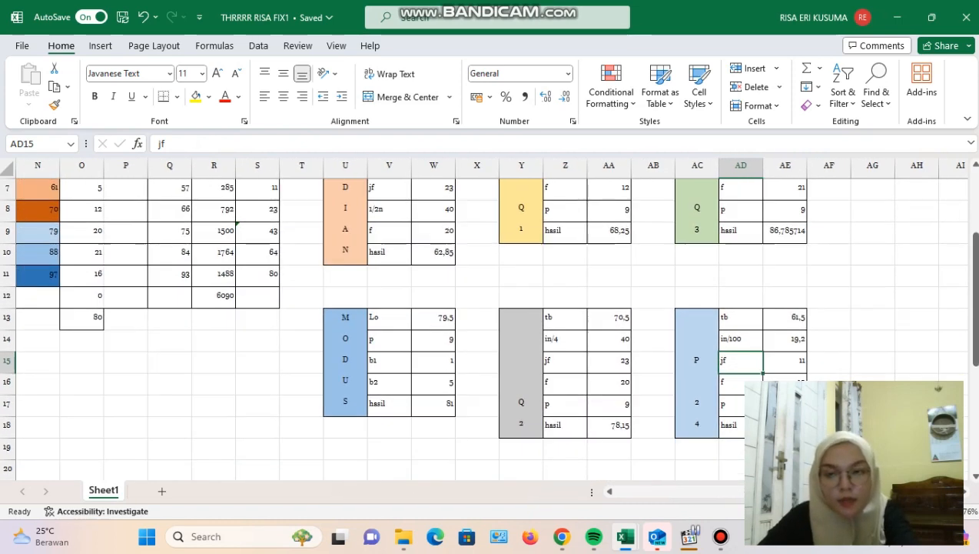
click(785, 383)
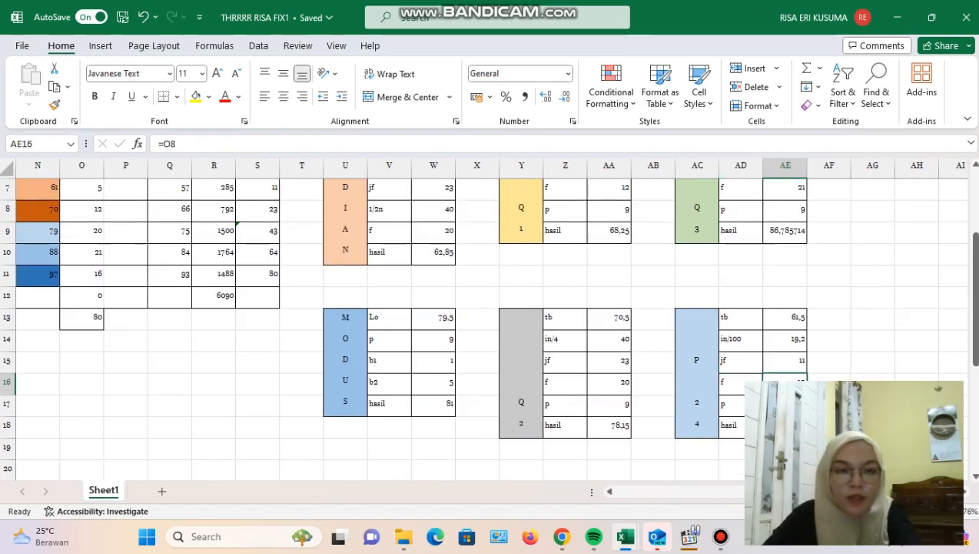
scroll(785, 383, left, 1)
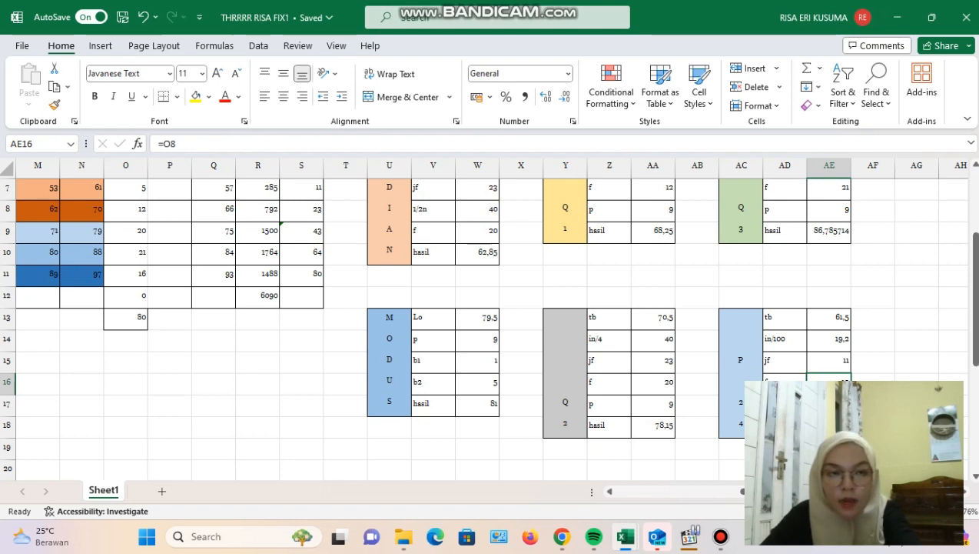
click(38, 210)
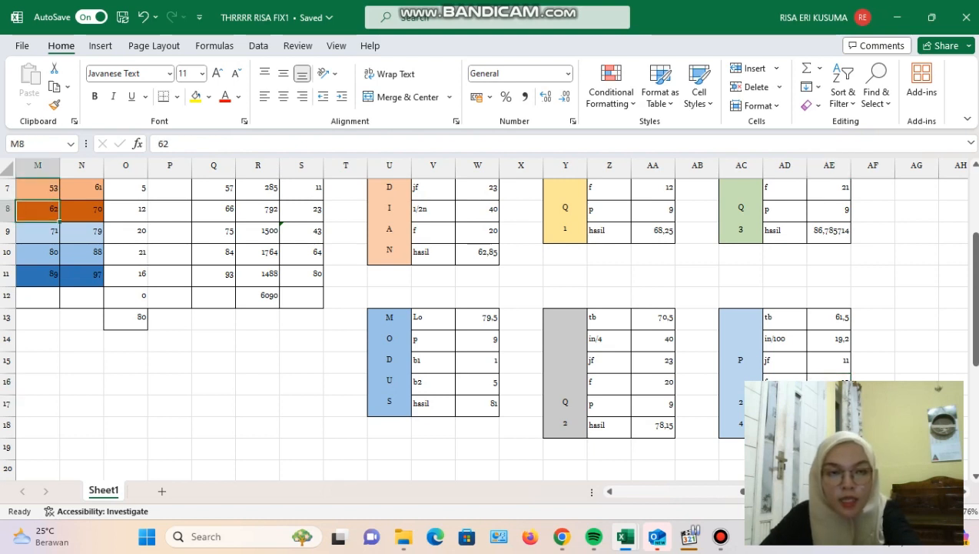
click(169, 210)
click(126, 210)
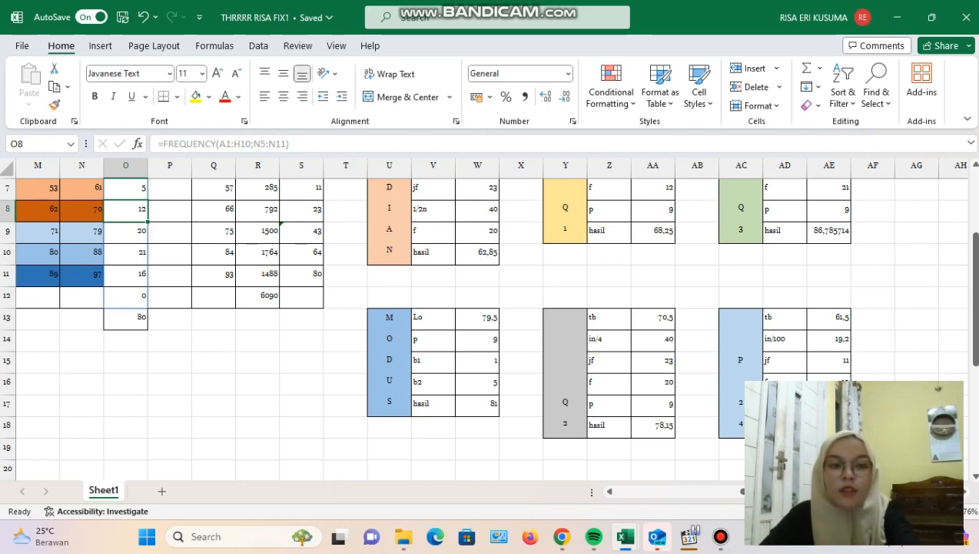
click(830, 403)
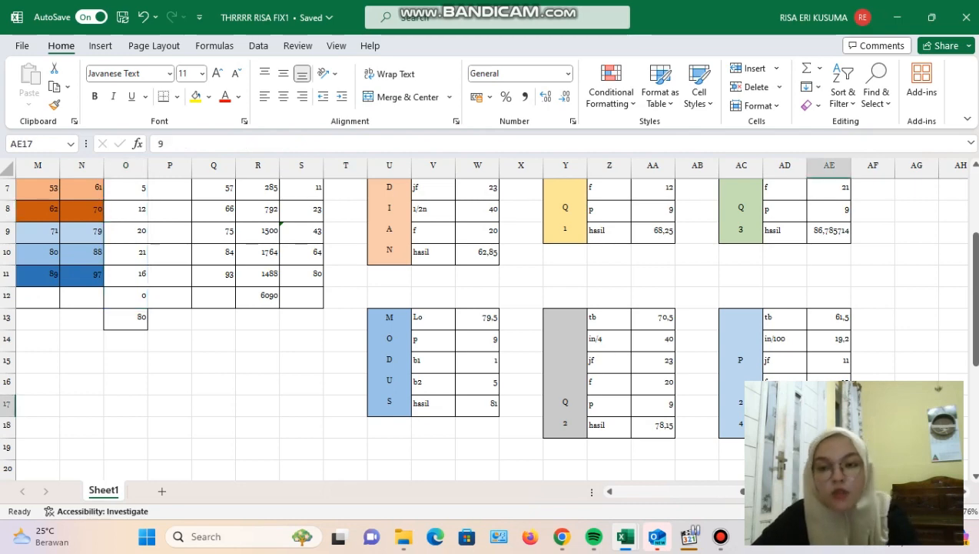
scroll(484, 319, down, 1)
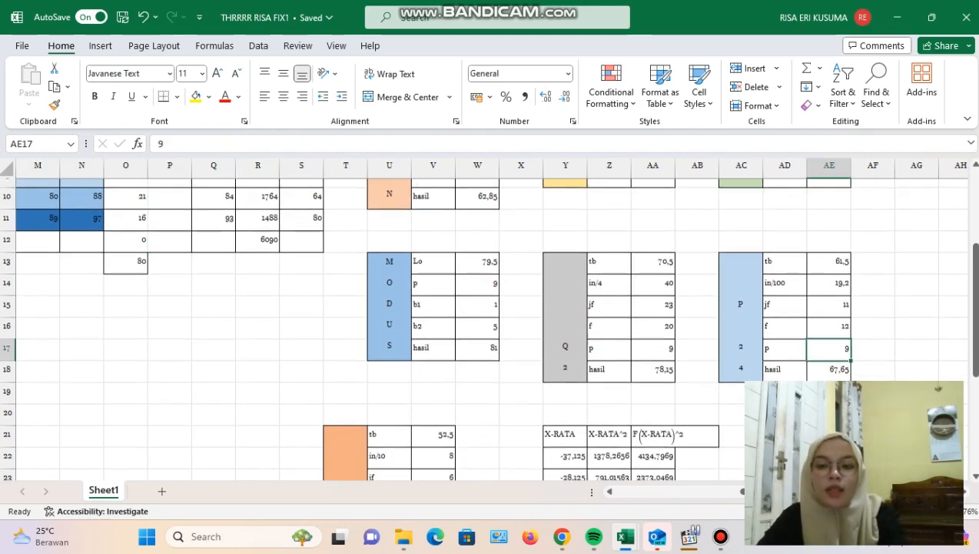
Step: Re-enter the P24 table's hasil formula in AE18 as =AE13+((AE14-AE15)/AE16)*AE17
click(829, 361)
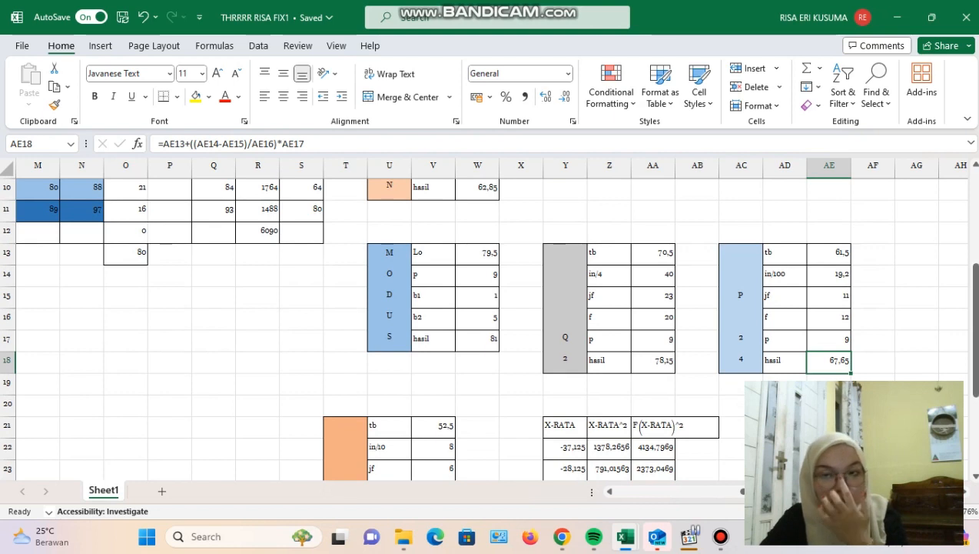
key(BackSpace)
text(=)
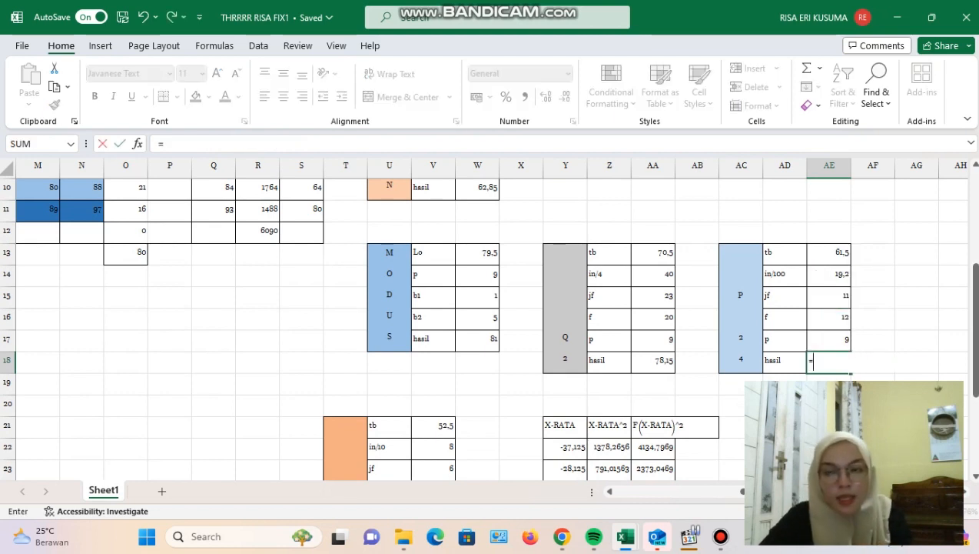
click(830, 253)
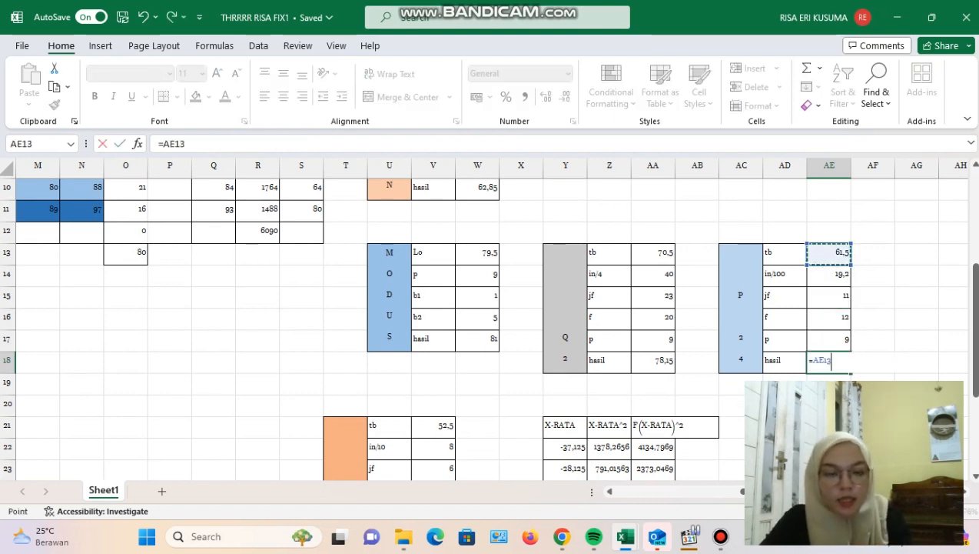
text(+)
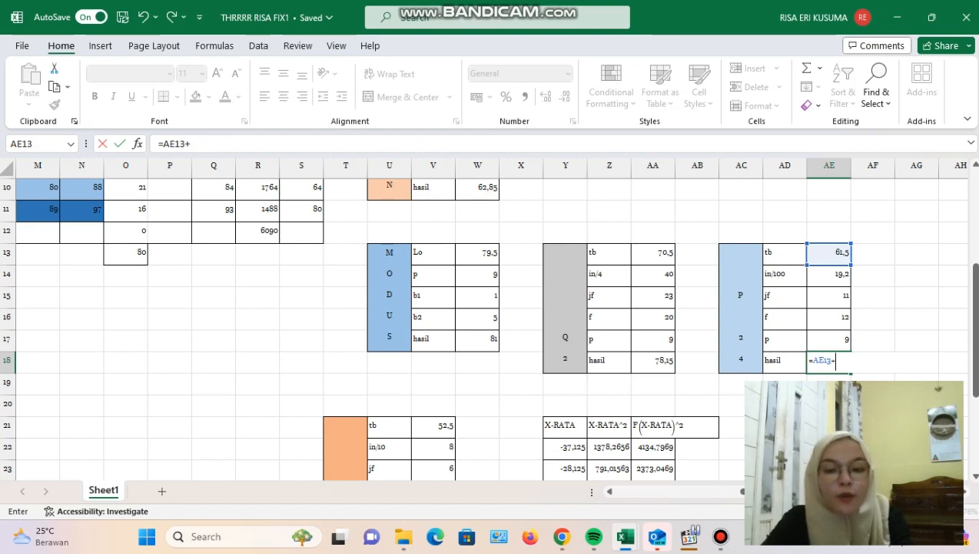
text((()
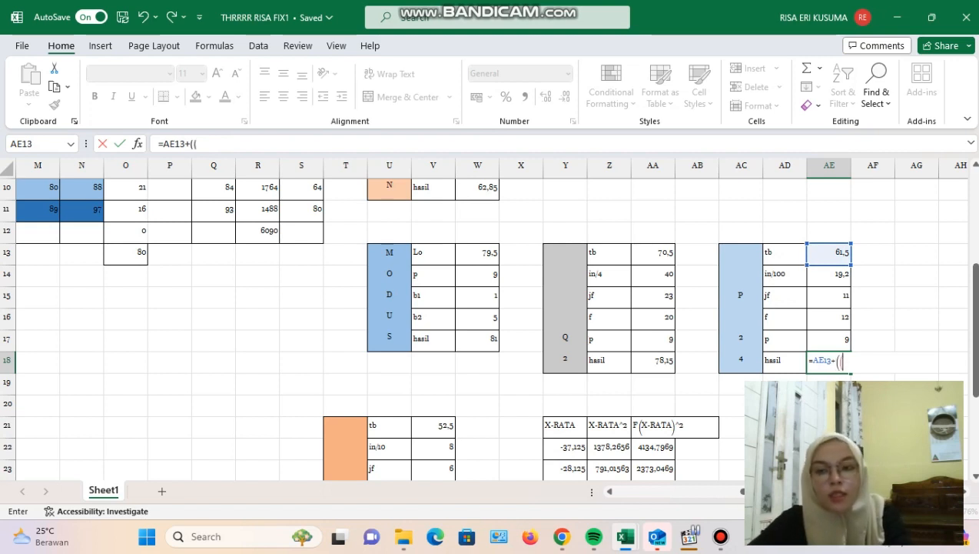
click(829, 274)
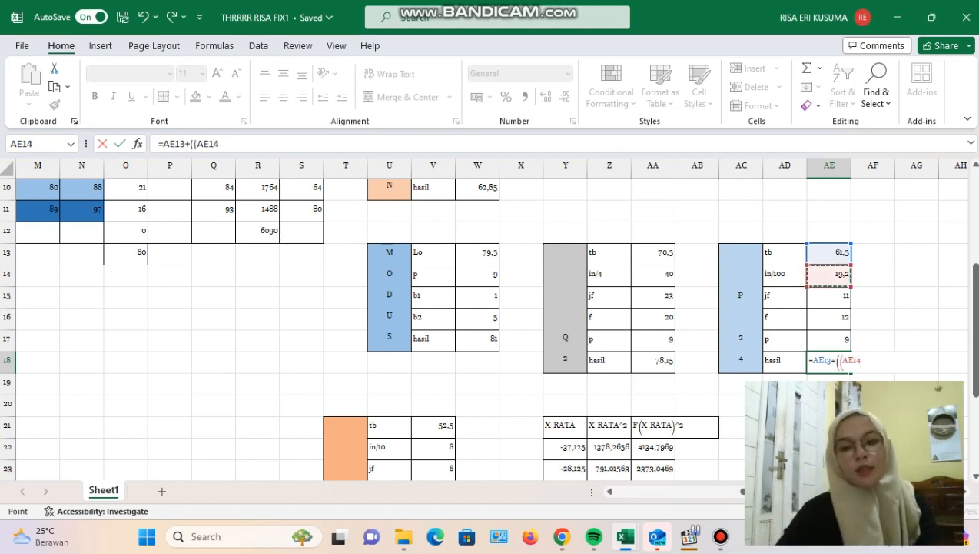
text(-)
click(829, 296)
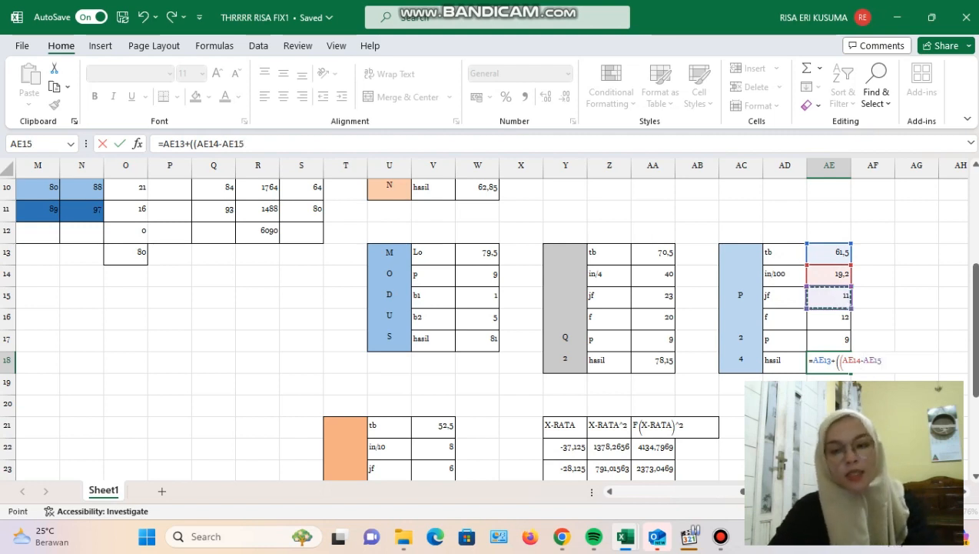
text()/)
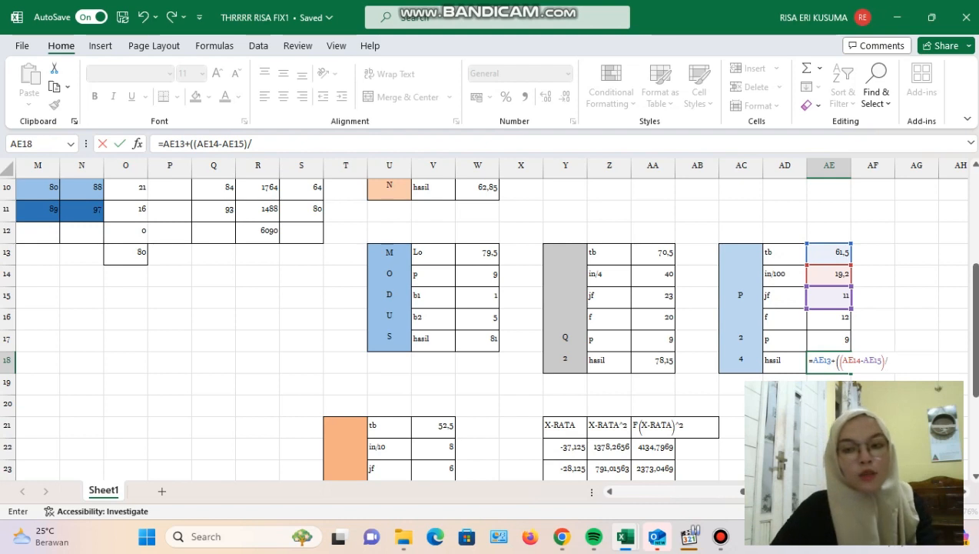
key(Up)
key(Up)
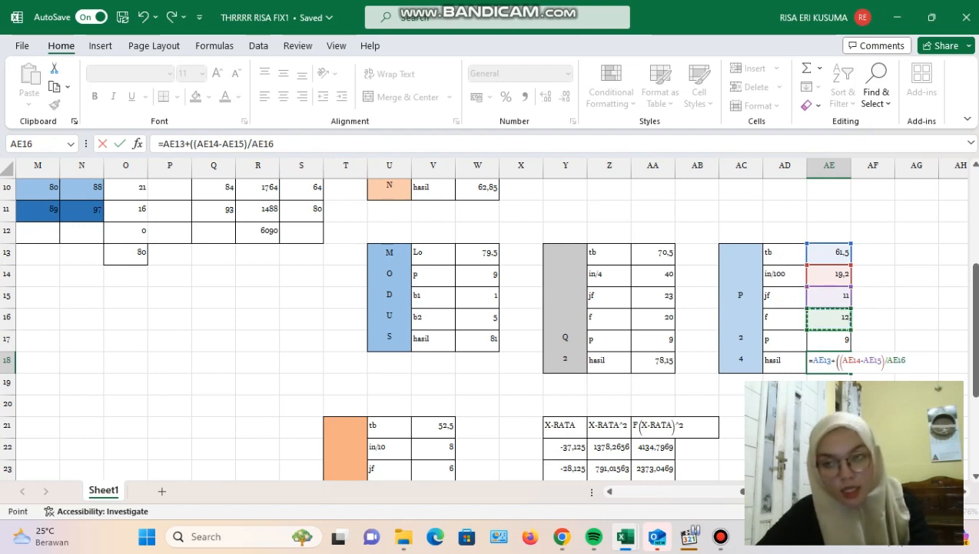
text())
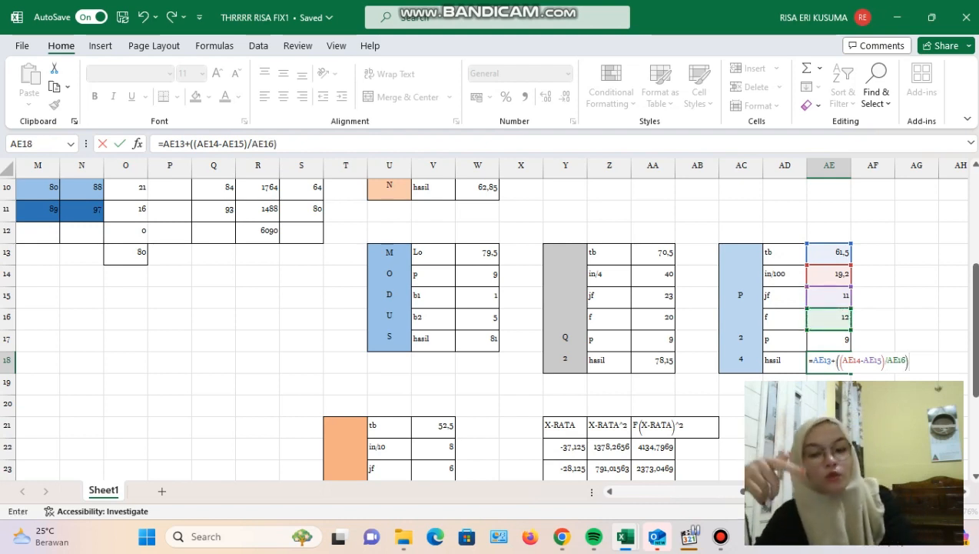
text(*)
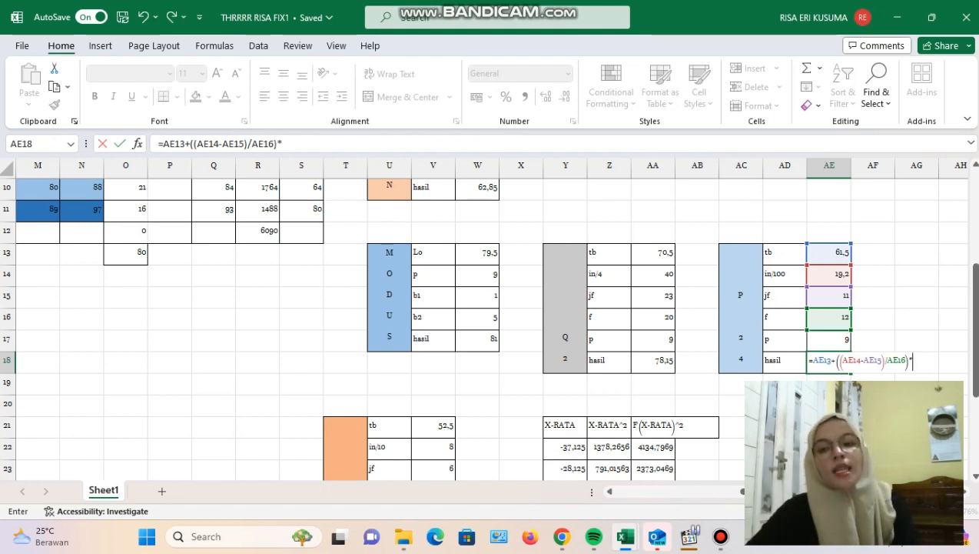
key(Up)
key(Return)
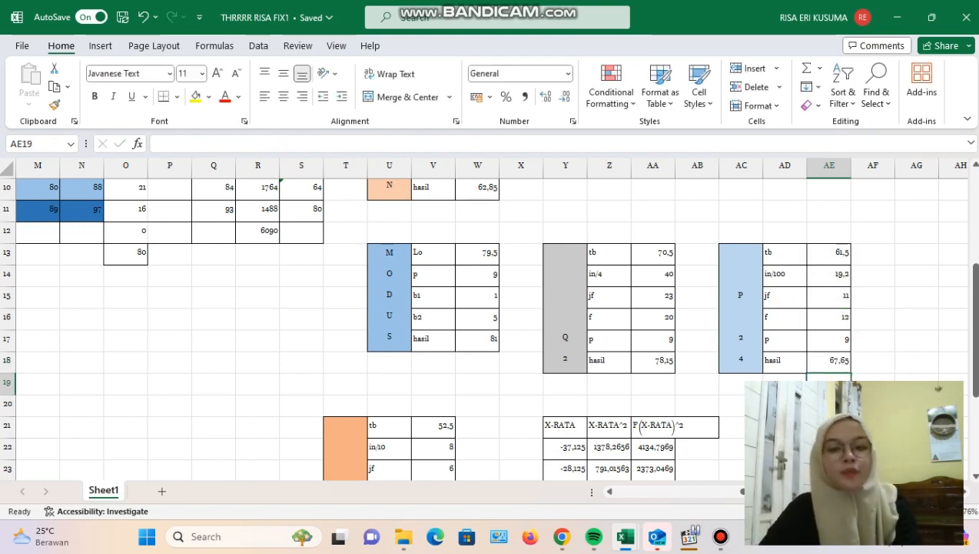
Step: Examine the D8 table's tb formula in V21 and the interval's lower limit in M7 that it refers to
scroll(482, 328, down, 2)
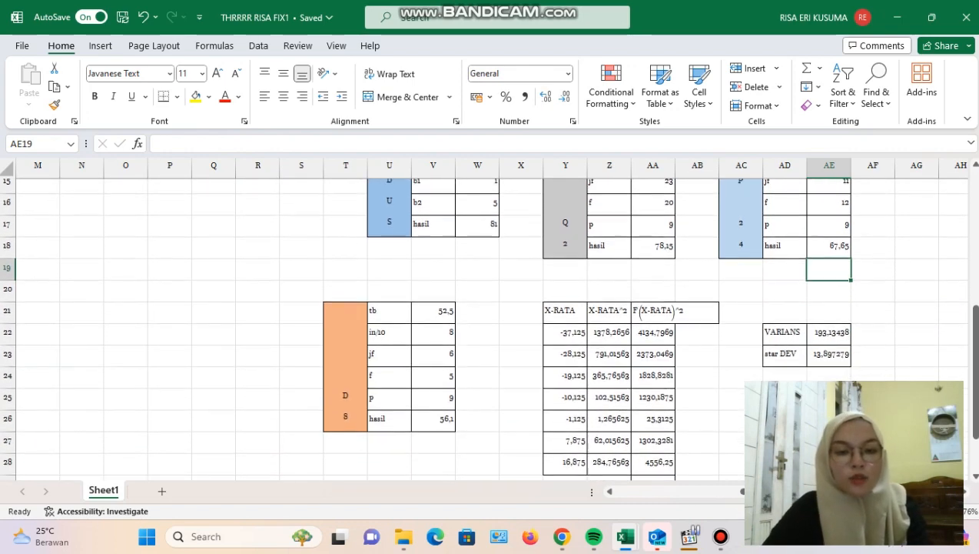
click(434, 317)
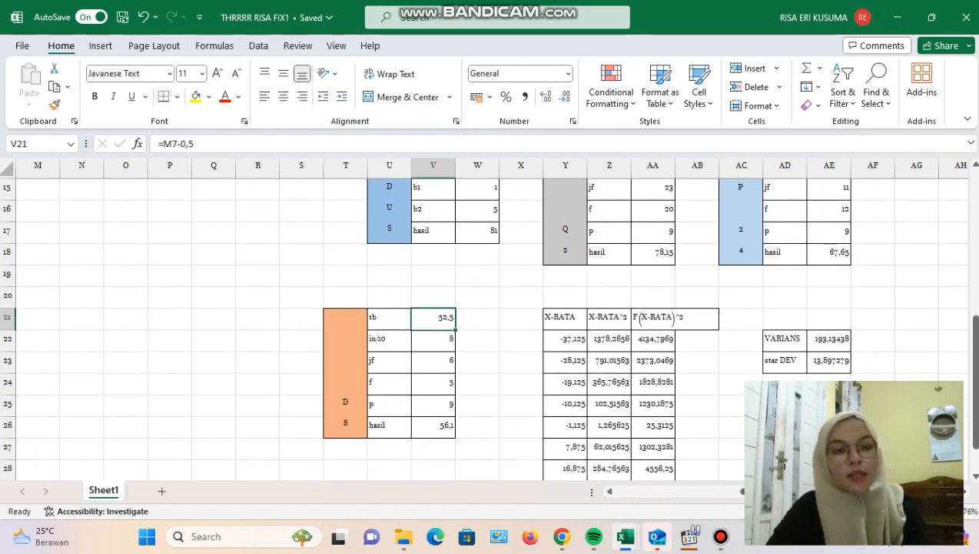
scroll(482, 318, up, 2)
scroll(482, 319, left, 2)
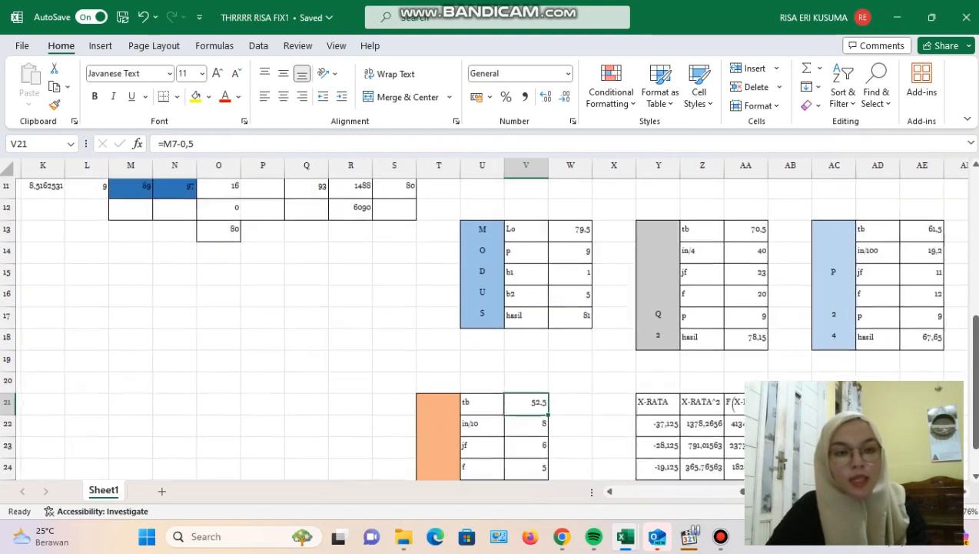
scroll(482, 318, up, 2)
scroll(482, 319, left, 1)
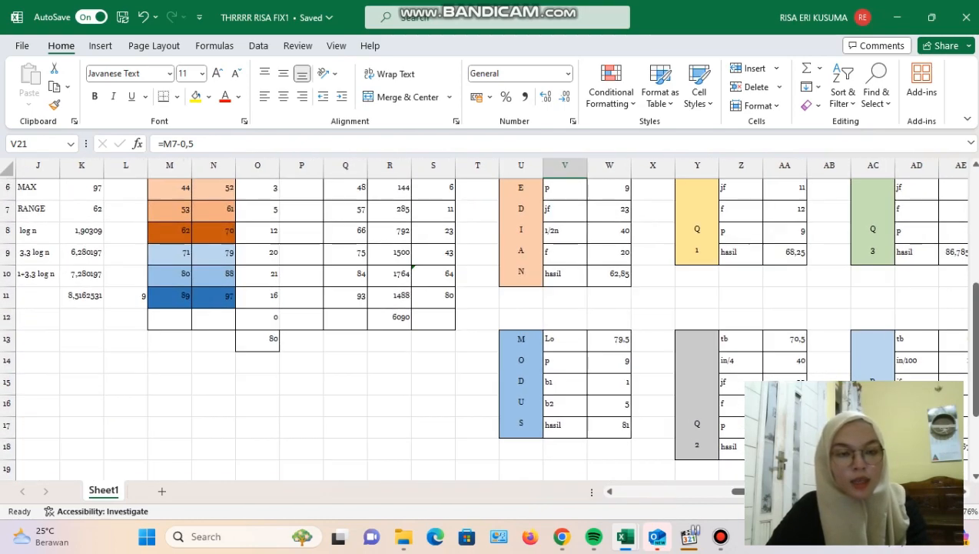
scroll(482, 318, down, 3)
scroll(482, 318, up, 5)
scroll(482, 318, left, 1)
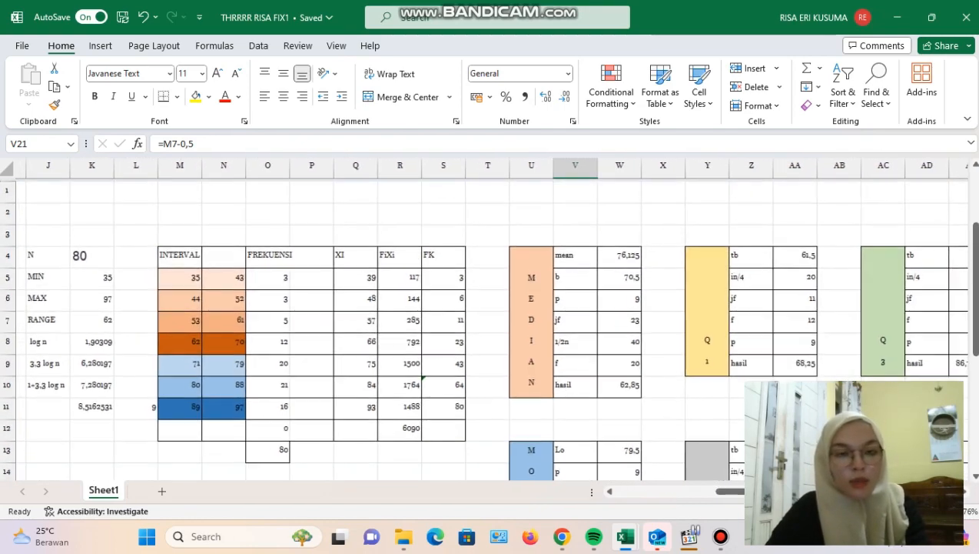
scroll(482, 318, right, 1)
click(170, 316)
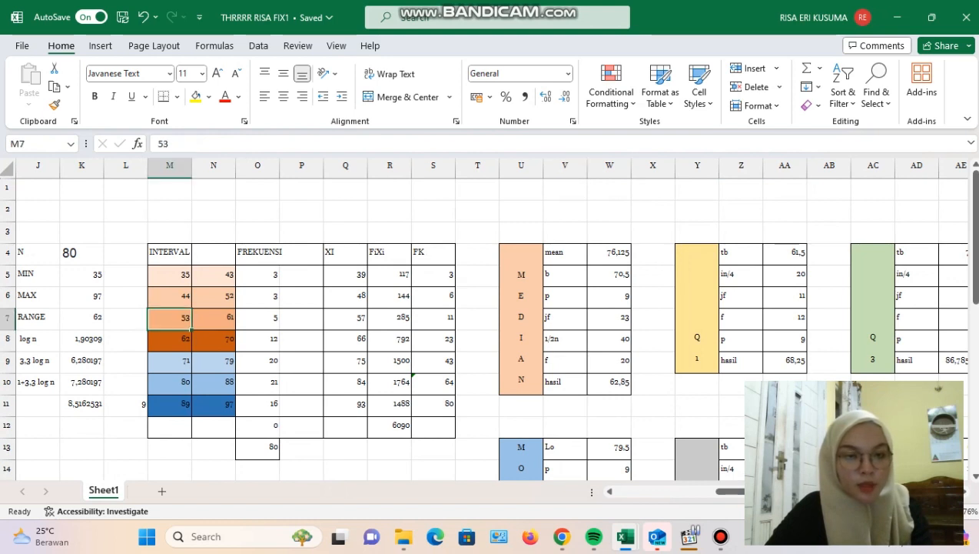
Step: Compare the cumulative frequencies in S7 and S6 with the interval starting in M7 to identify the D8 class
click(433, 316)
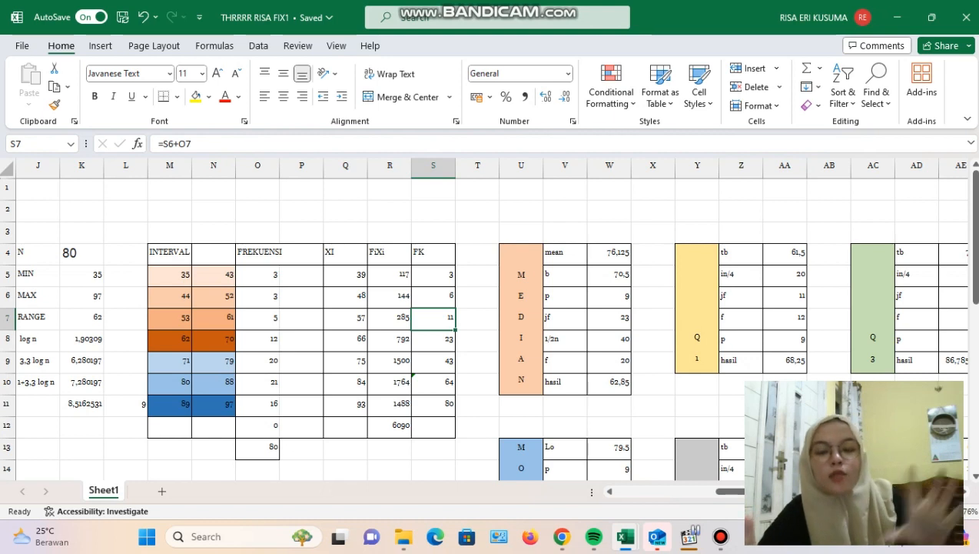
click(432, 295)
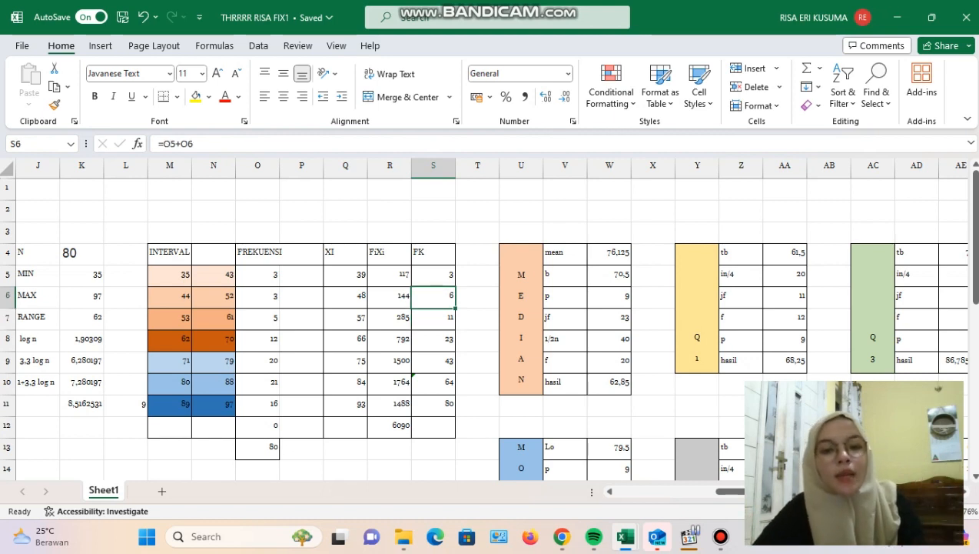
click(433, 317)
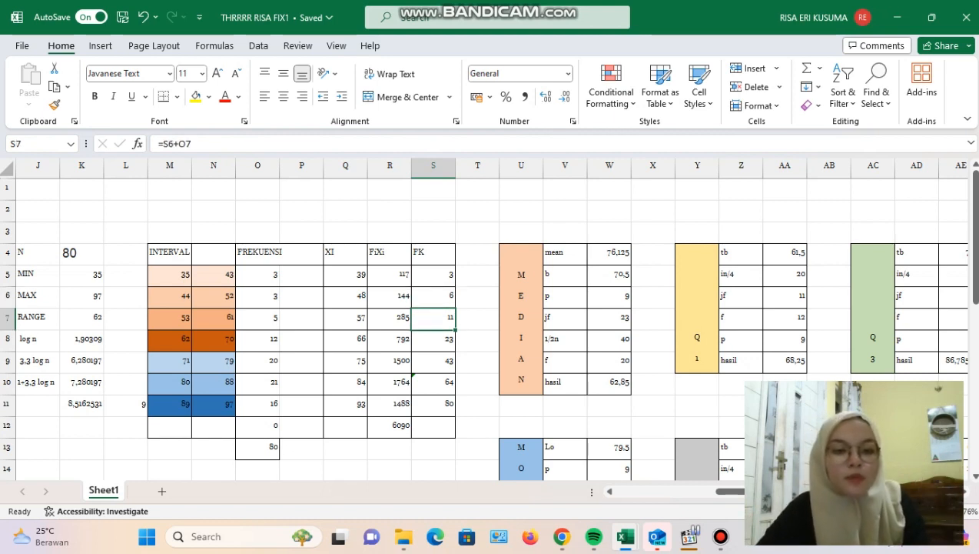
scroll(488, 322, down, 1)
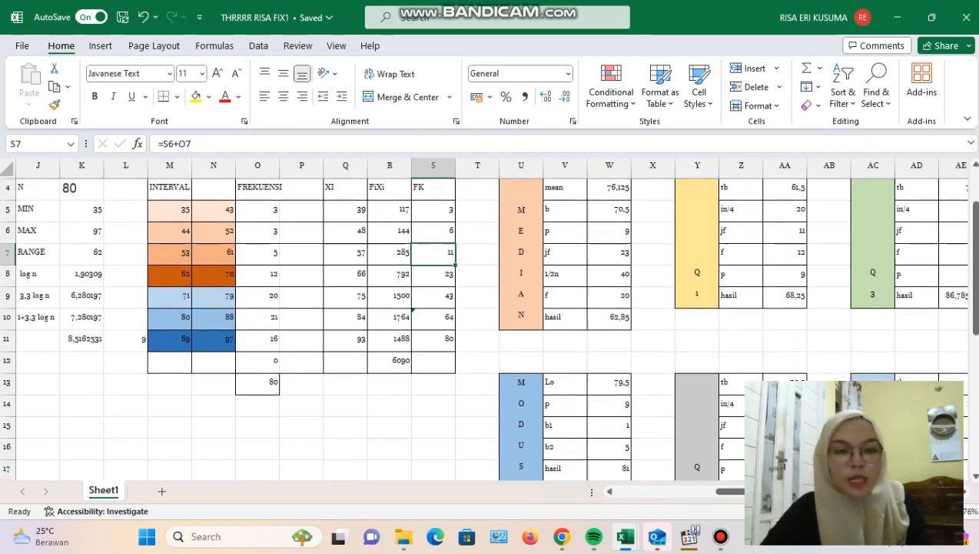
click(169, 251)
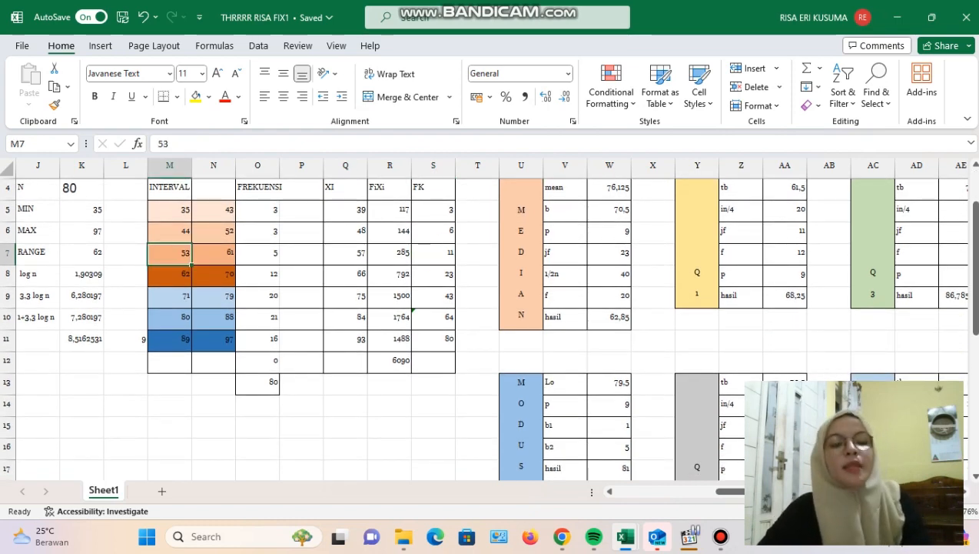
Step: Re-enter the D8 table's tb formula in V21 as =M7-0,5
scroll(487, 322, down, 3)
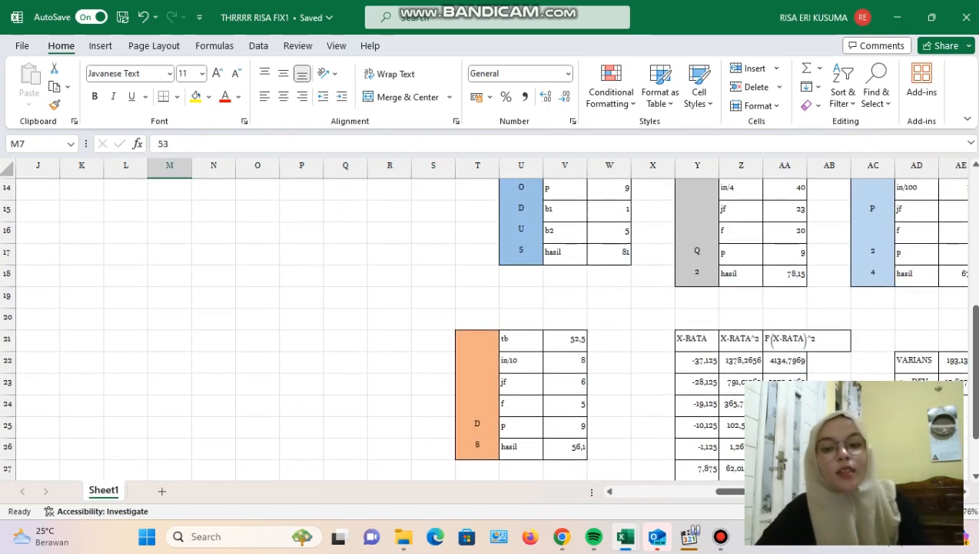
click(565, 338)
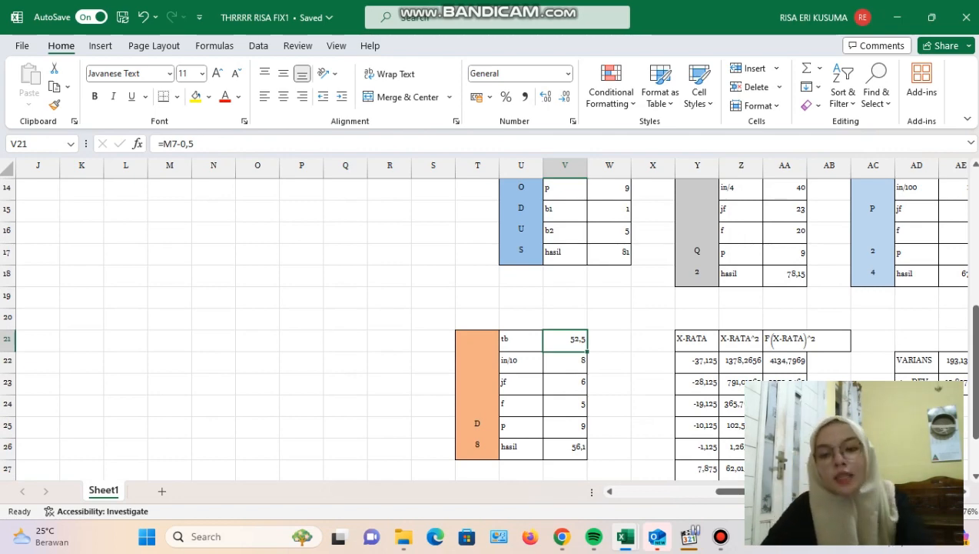
key(BackSpace)
text(=)
scroll(487, 323, up, 2)
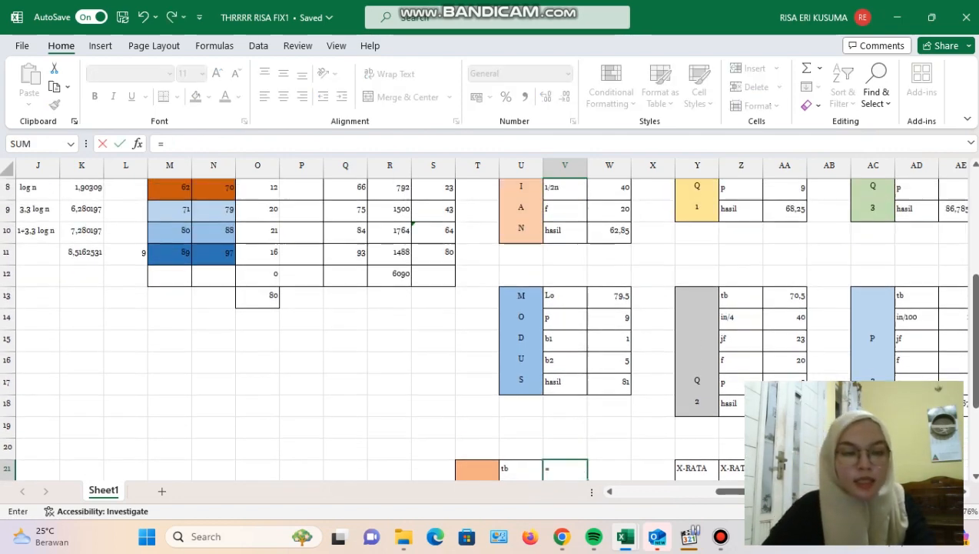
scroll(487, 323, up, 2)
click(169, 251)
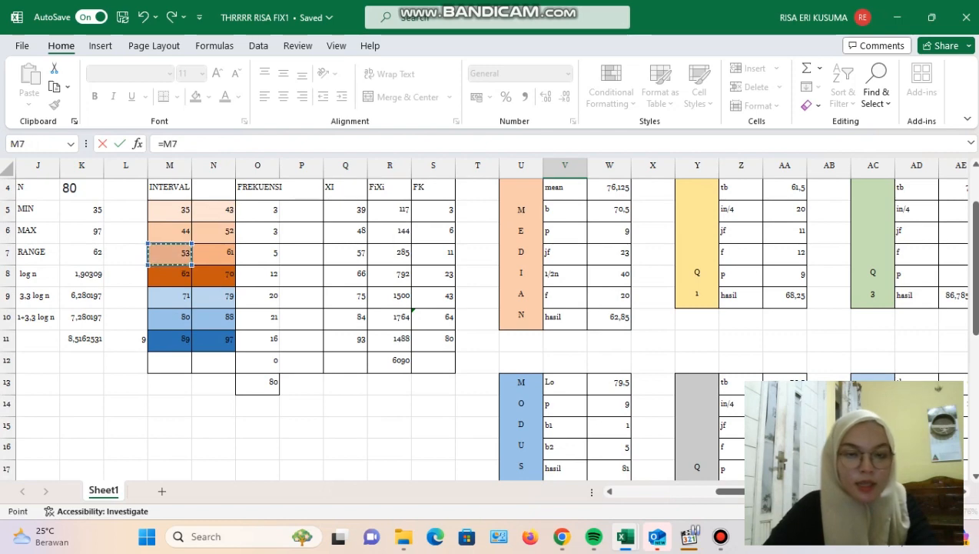
text(-0)
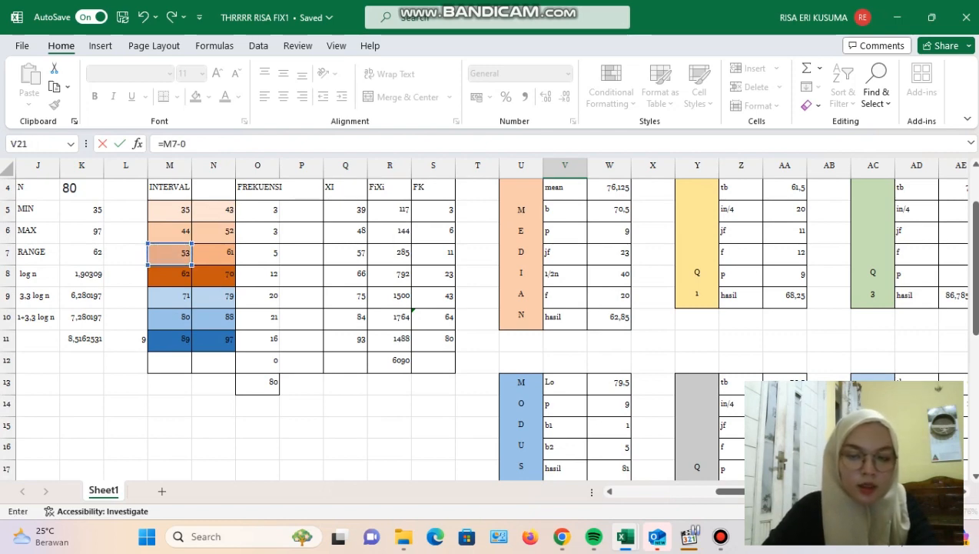
text(,5)
key(Return)
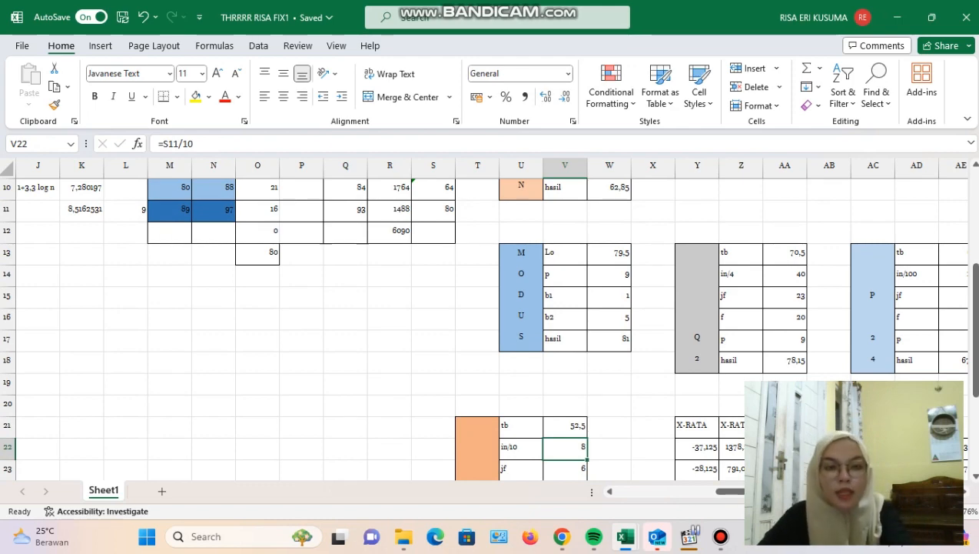
Step: Replace the D8 table's in/10 formula in V22 with =O13/10
scroll(482, 318, down, 1)
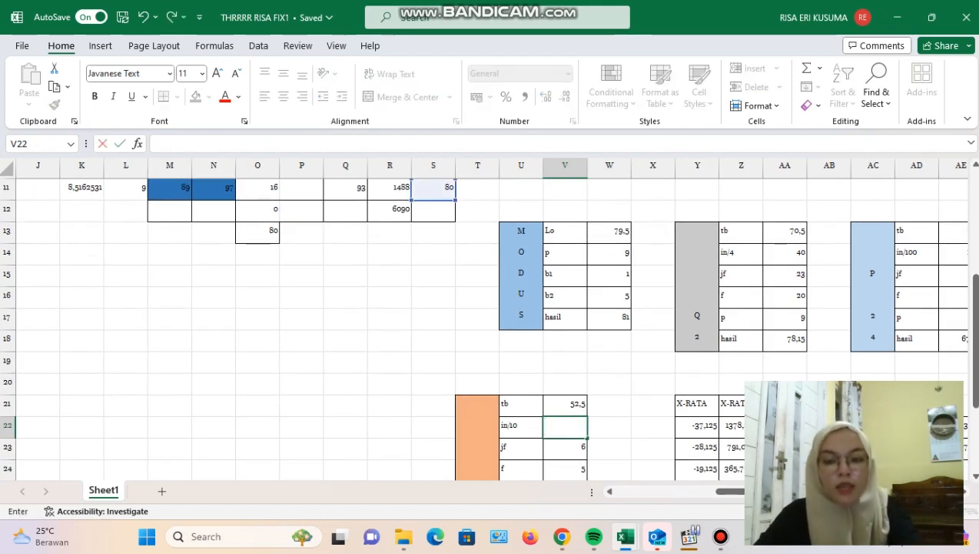
text(=)
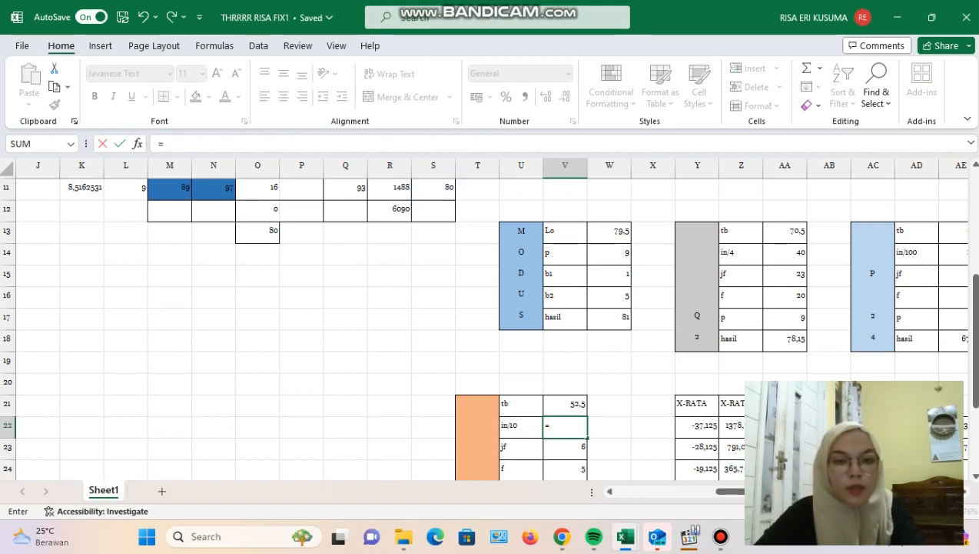
click(257, 232)
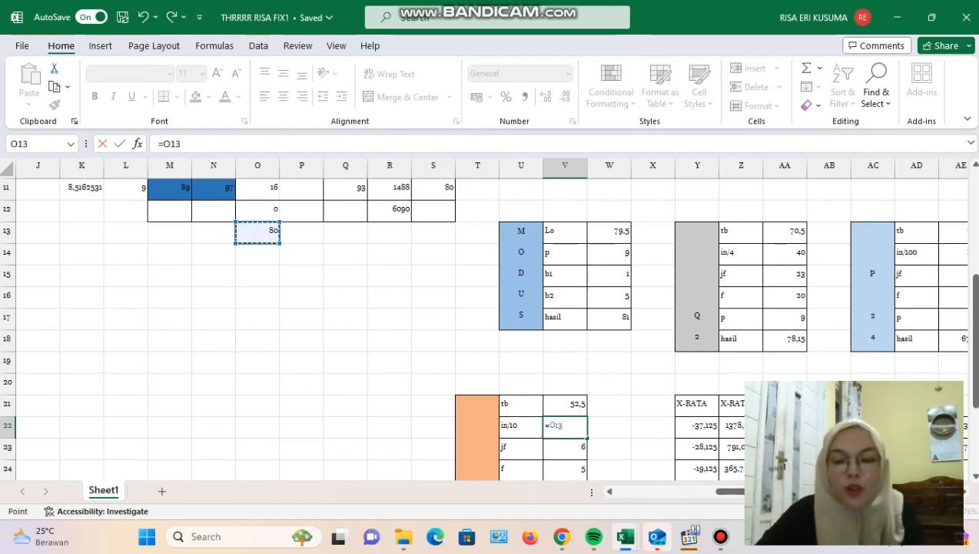
text(/)
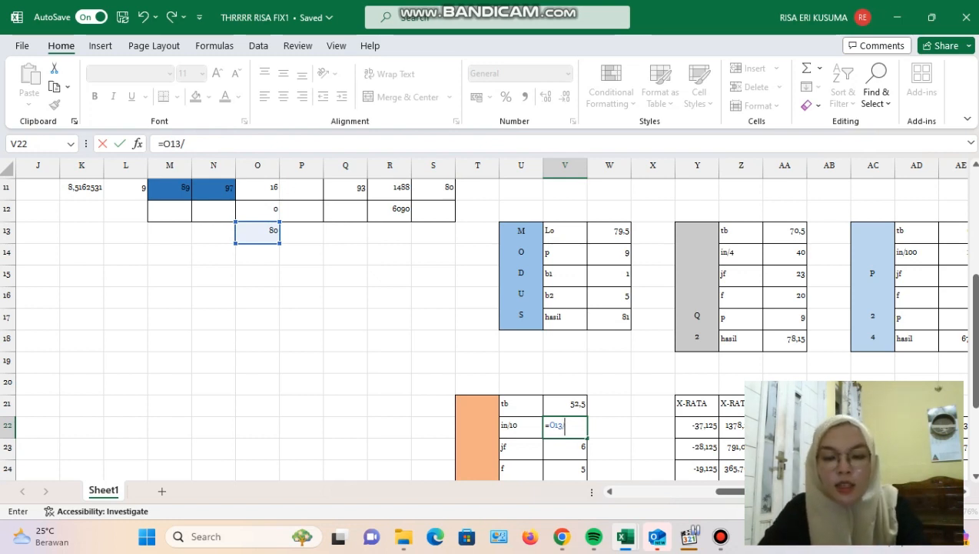
text(10)
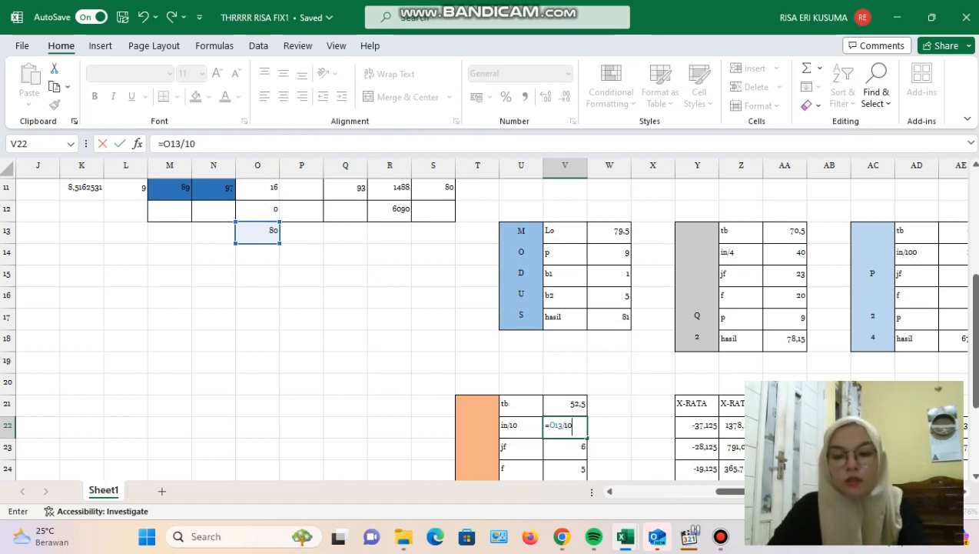
key(Return)
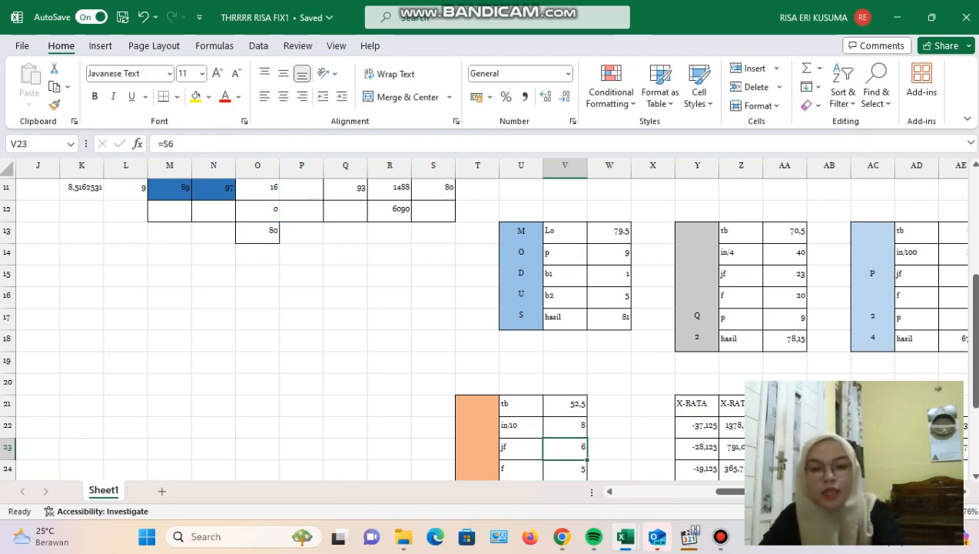
Step: Trace the D8 table's jf value in V23 back to the cumulative frequency in S6
scroll(482, 318, down, 1)
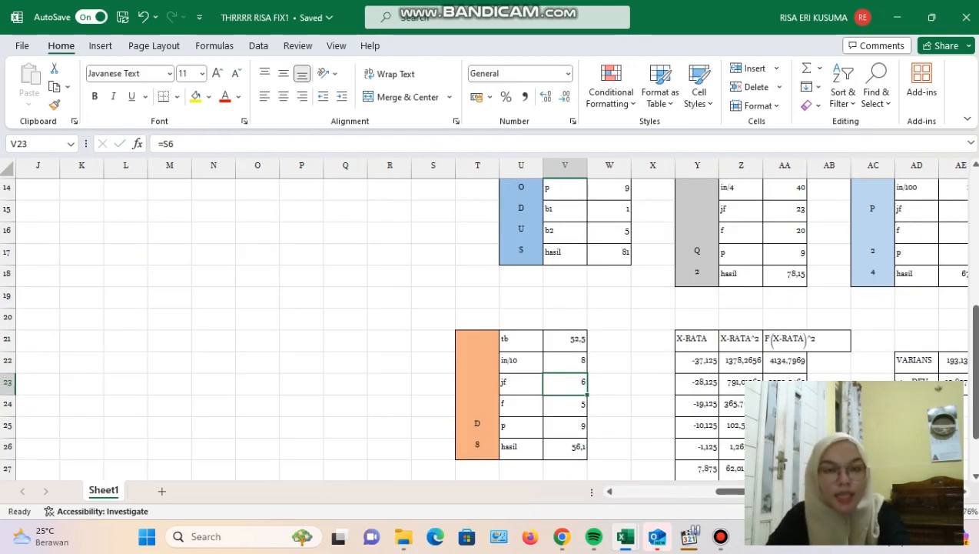
scroll(482, 318, up, 2)
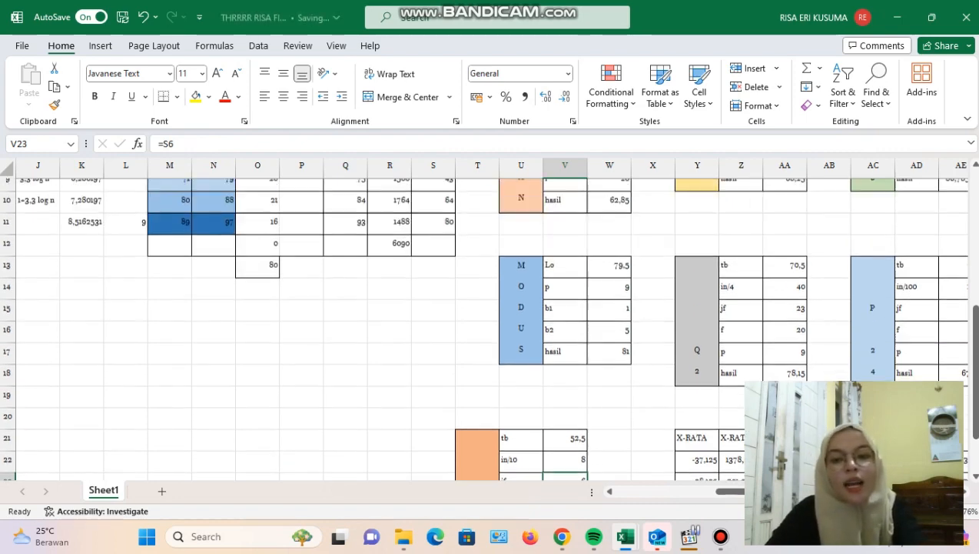
scroll(482, 319, up, 2)
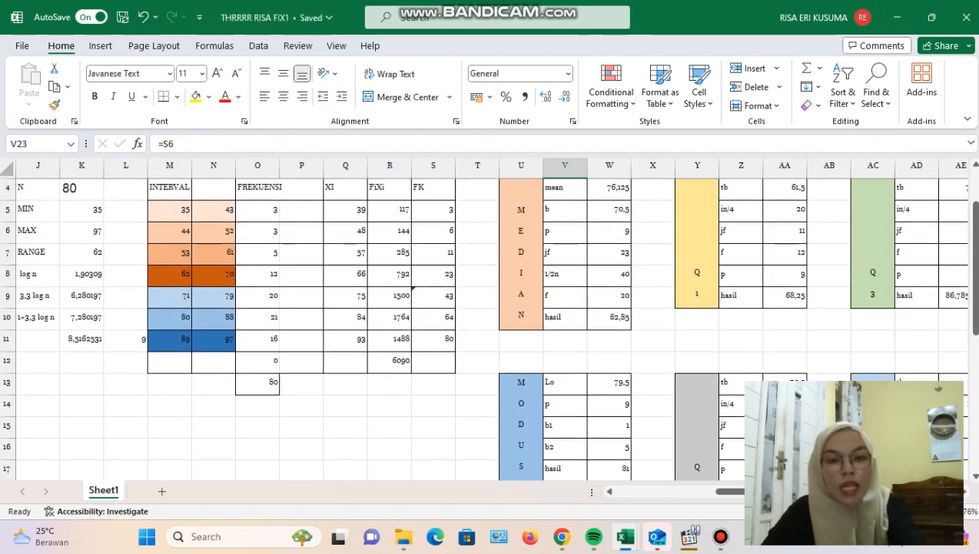
click(433, 231)
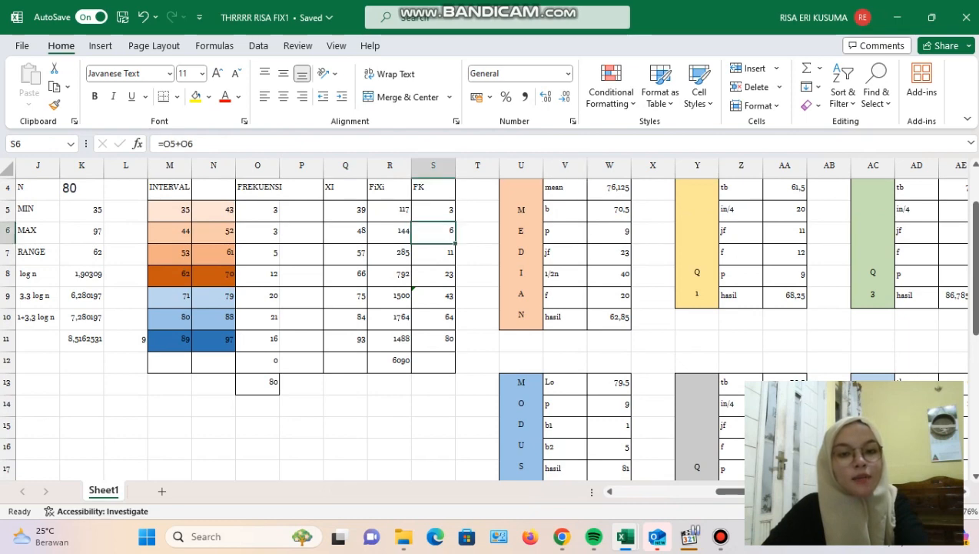
Step: Examine the D8 table's f formula in V24 and the row 7 frequency and interval it refers to
scroll(484, 323, down, 4)
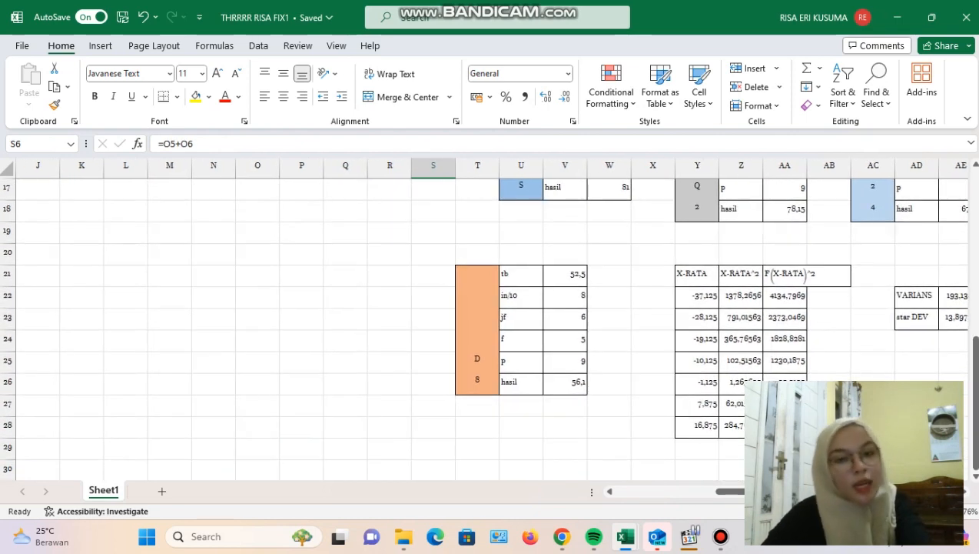
click(565, 340)
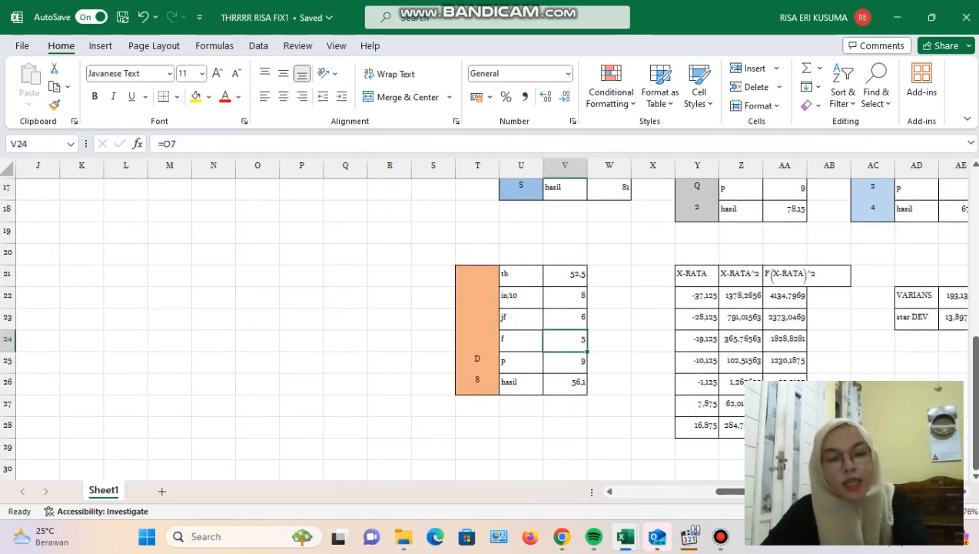
scroll(492, 323, up, 5)
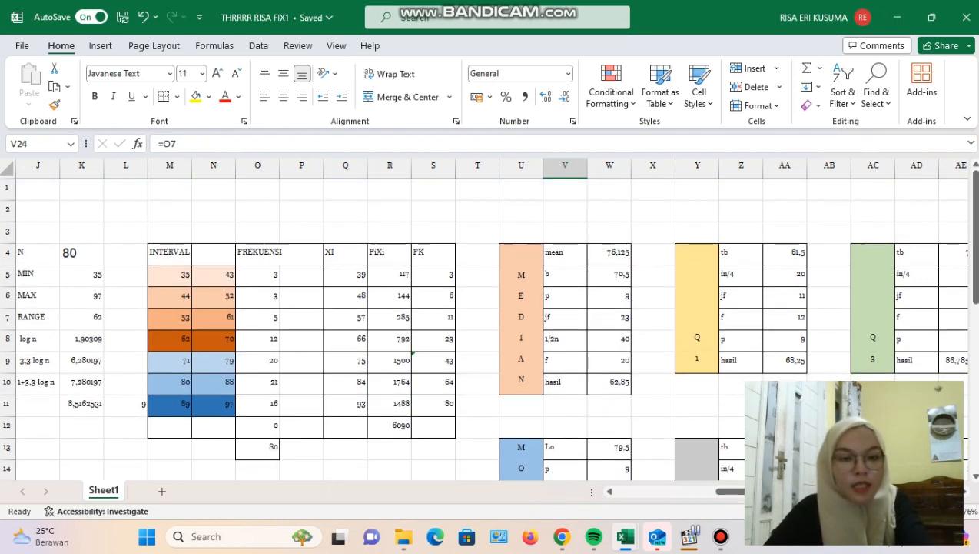
click(301, 318)
drag(260, 318, 170, 317)
click(170, 317)
Step: Review the D8 table's f, p and hasil formulas in V24, V25 and V26
scroll(482, 328, down, 5)
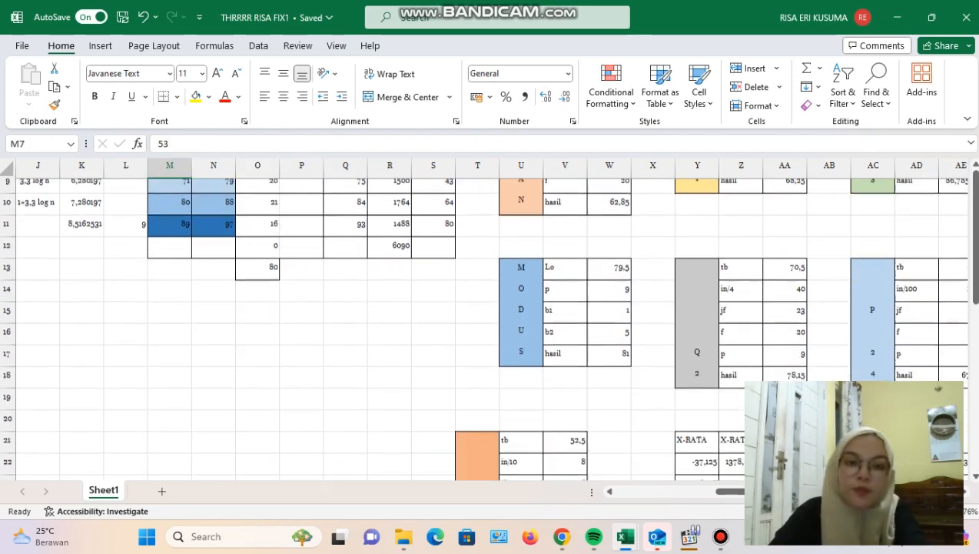
click(565, 362)
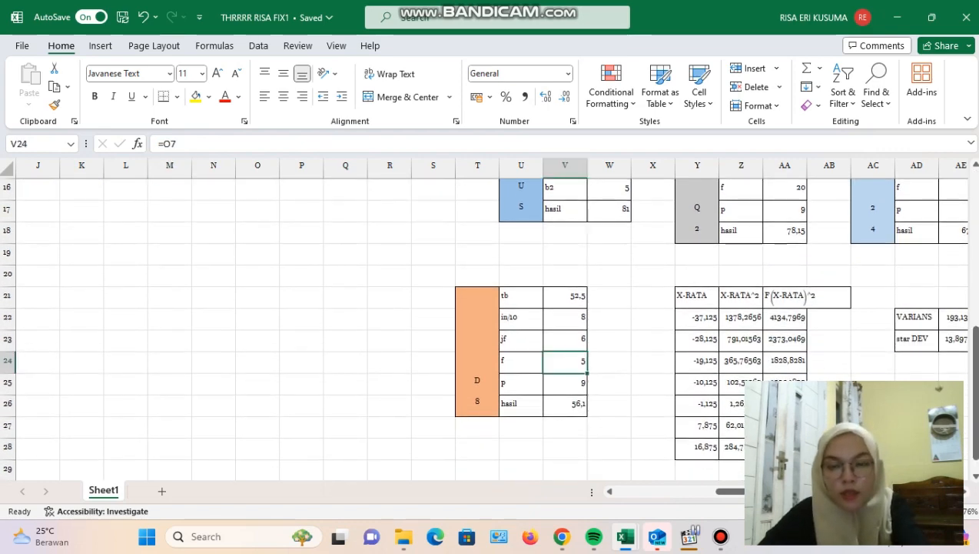
click(565, 383)
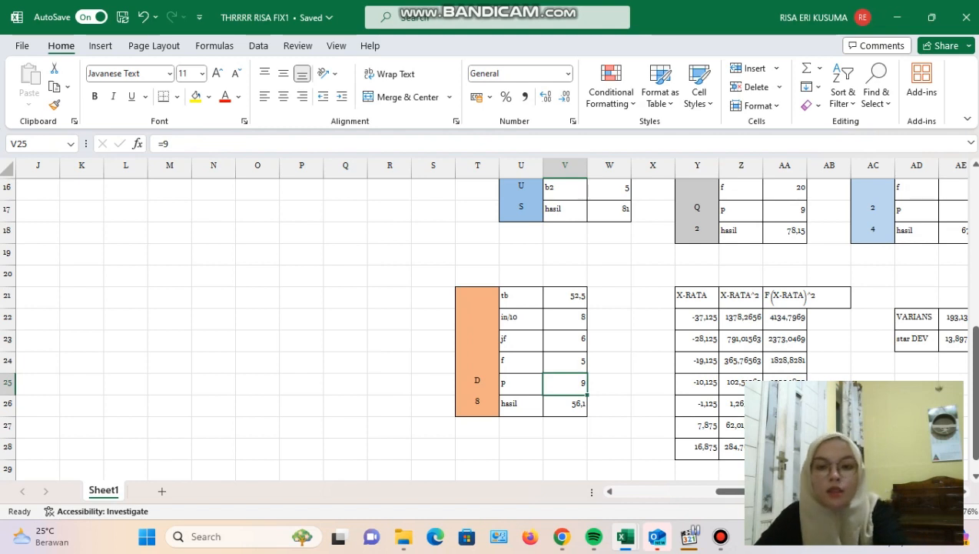
click(565, 404)
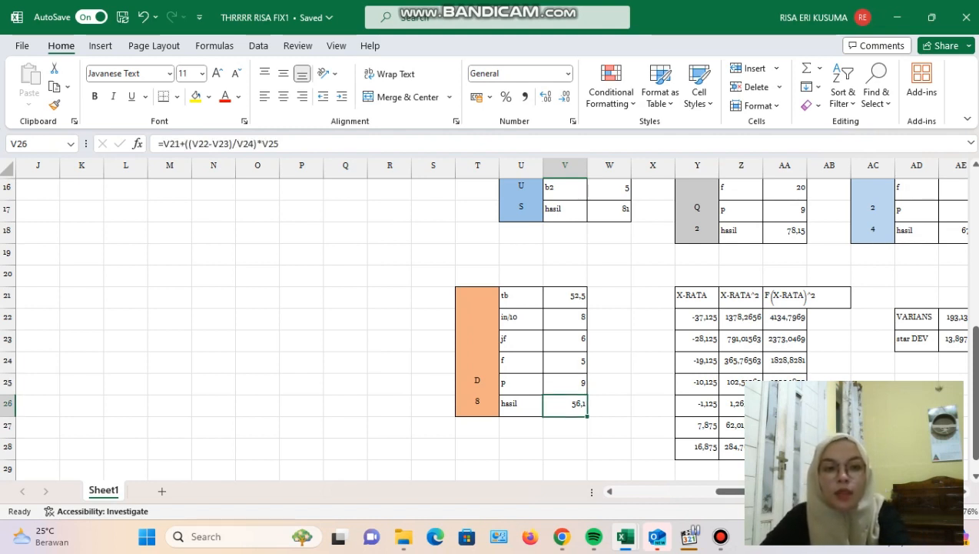
click(565, 383)
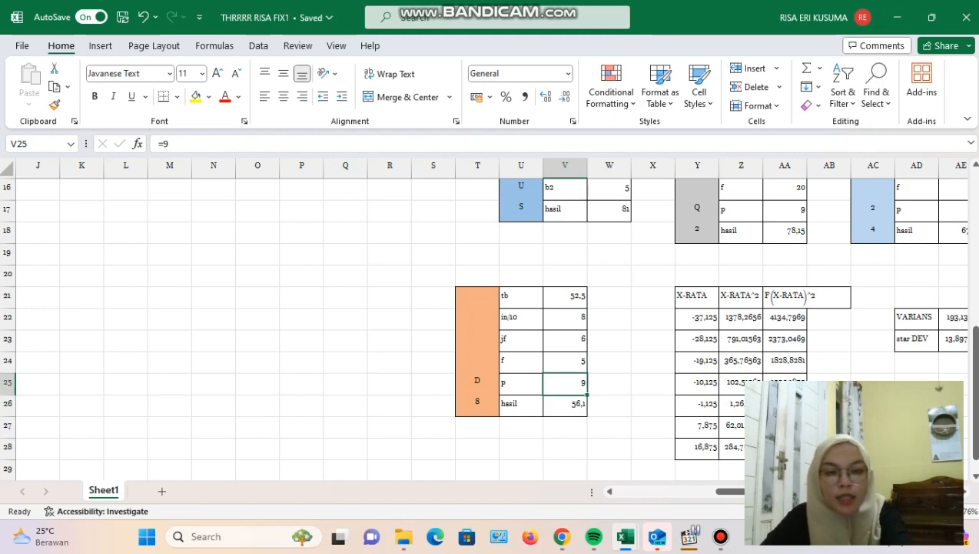
Step: Re-enter the D8 table's hasil formula in V26 as =V21+((V22-V23)/V24)*V25
click(565, 405)
key(BackSpace)
text(=)
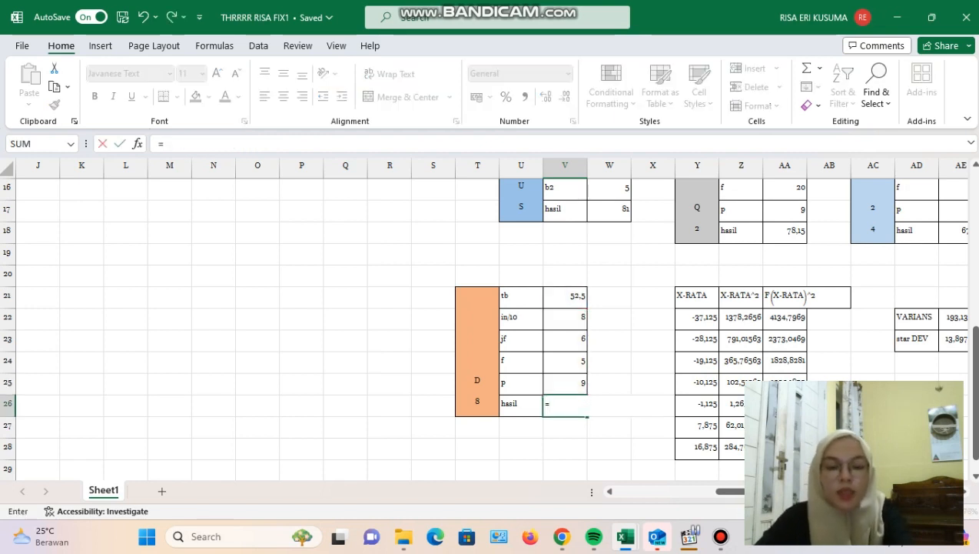
click(565, 297)
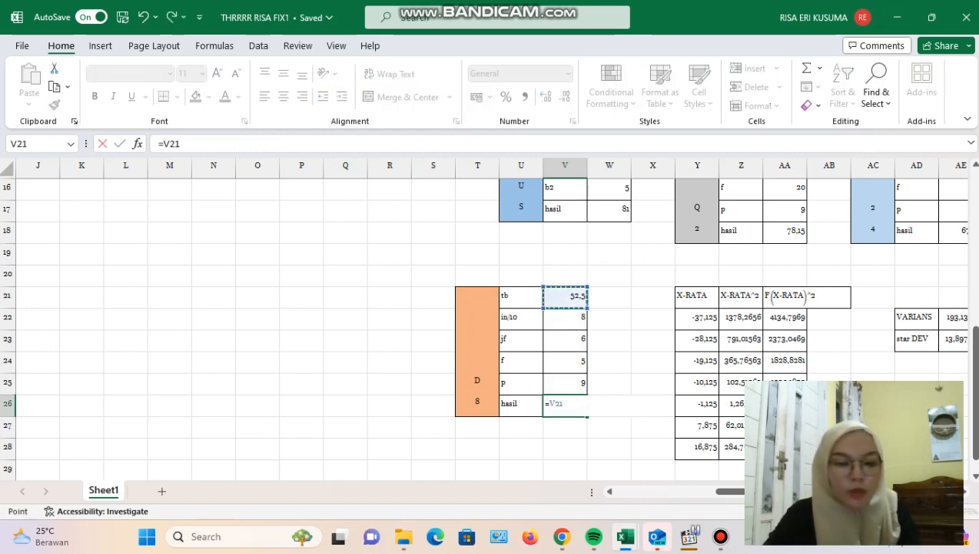
text((()
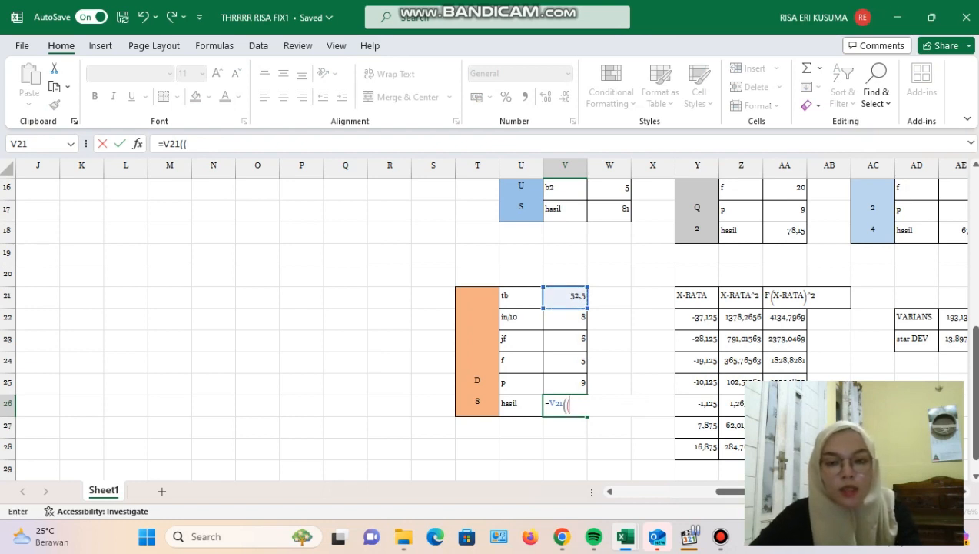
key(BackSpace)
key(BackSpace)
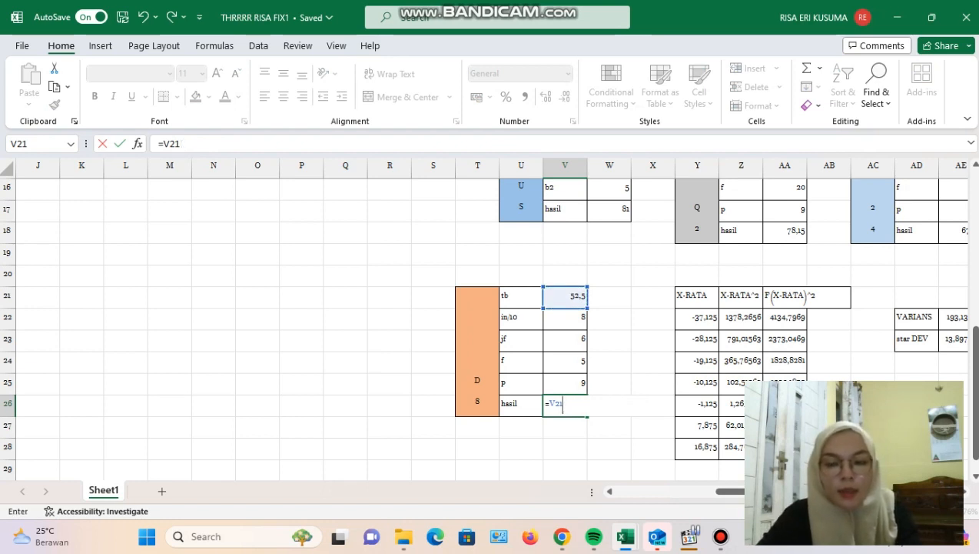
text(+)
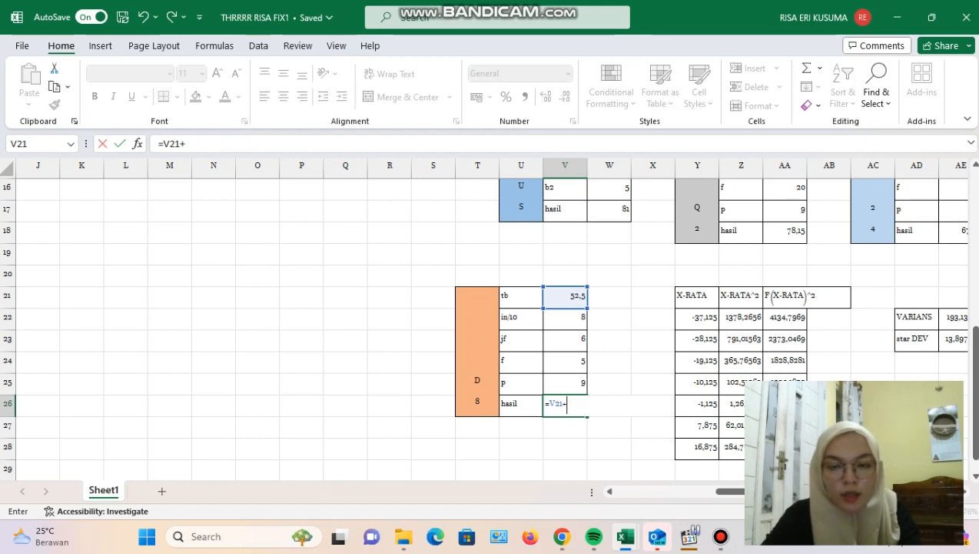
text(9)
key(BackSpace)
text(()
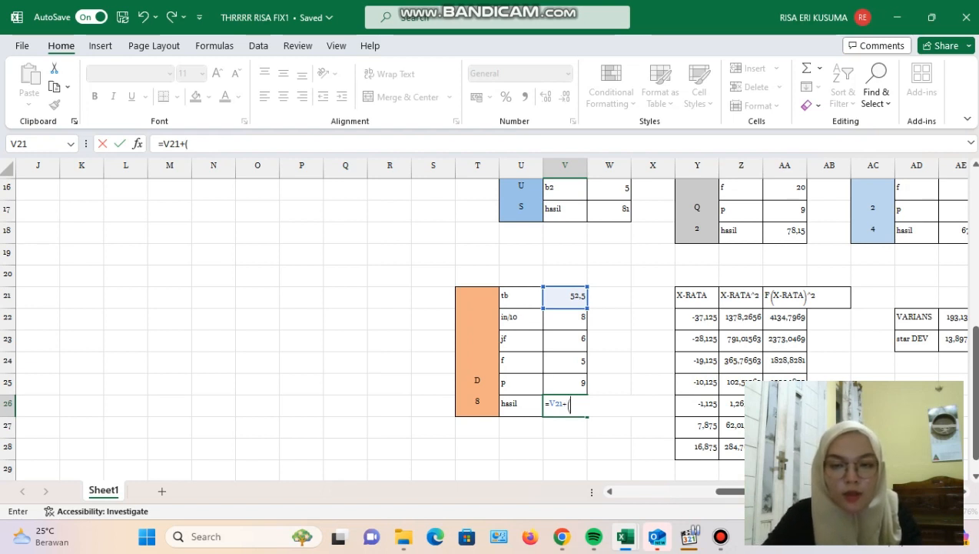
text((V22-)
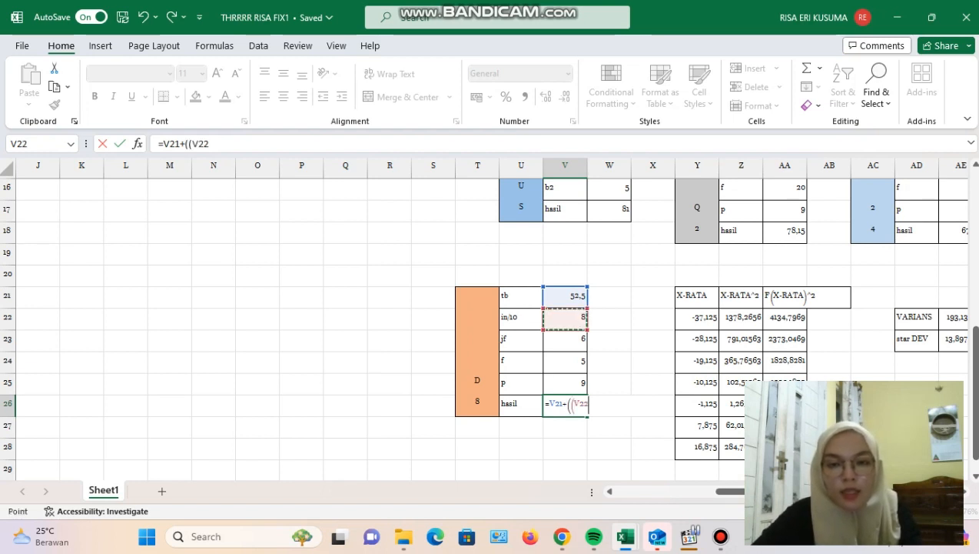
key(Up)
key(Up)
key(Up)
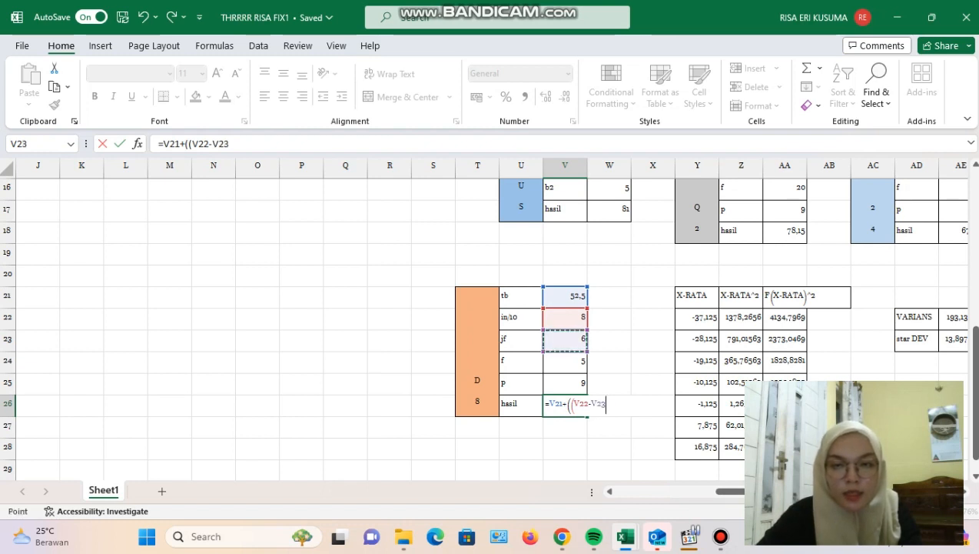
text())
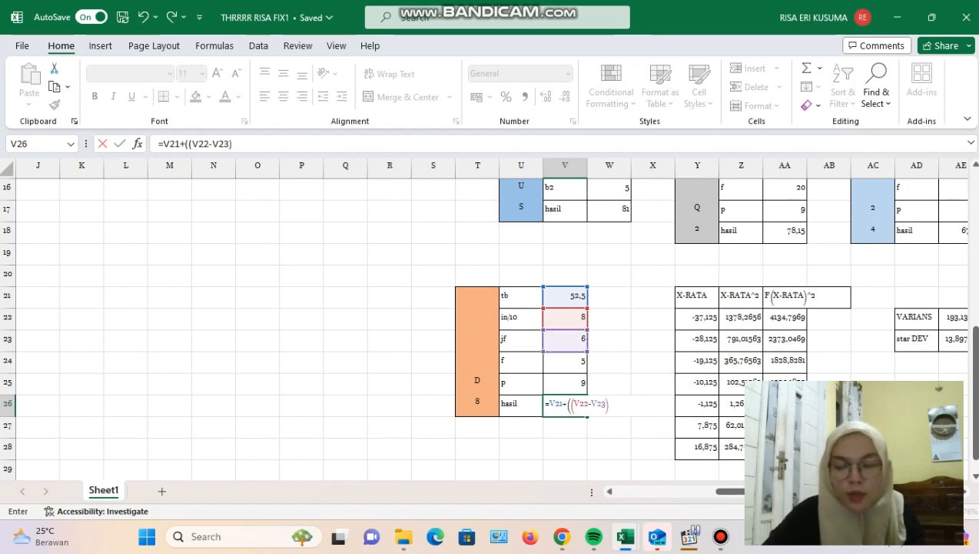
text(/)
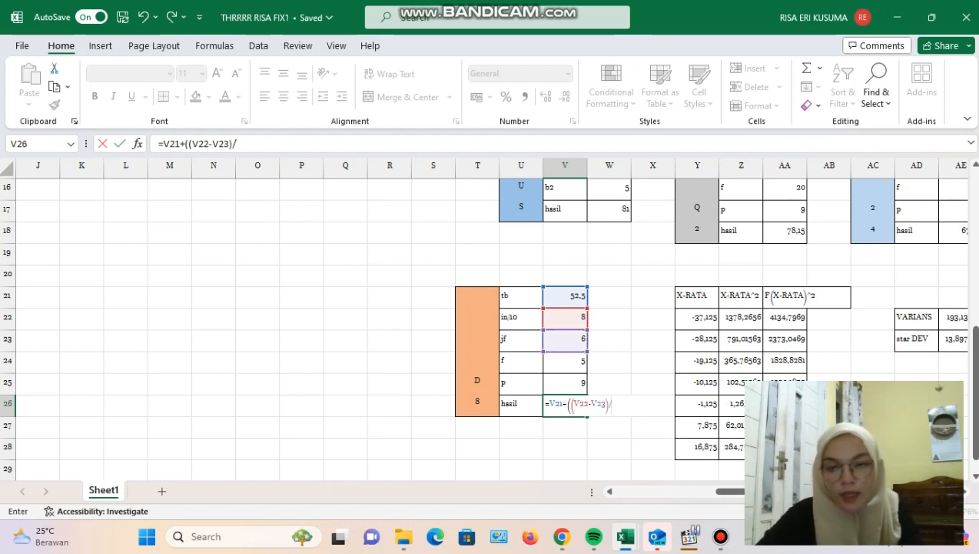
key(Up)
key(Up)
text())
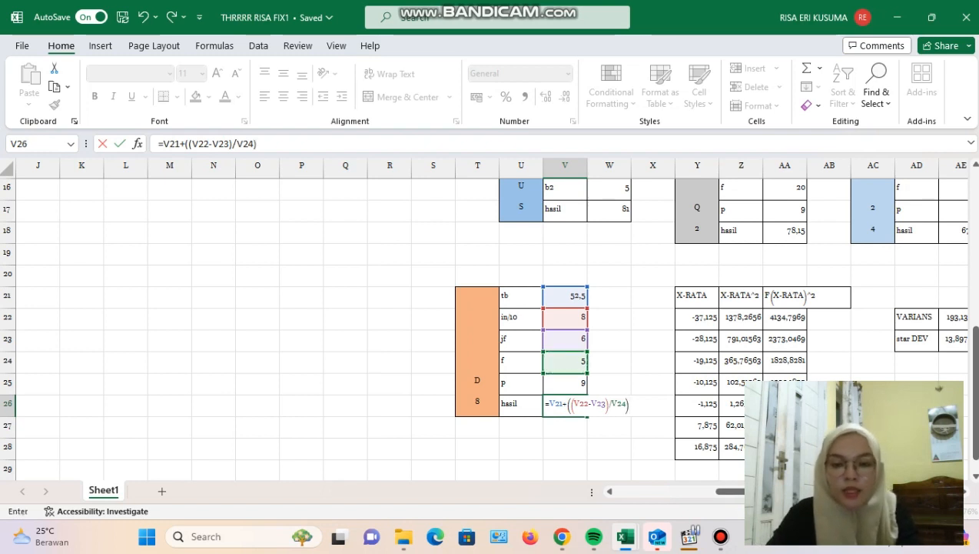
text(*)
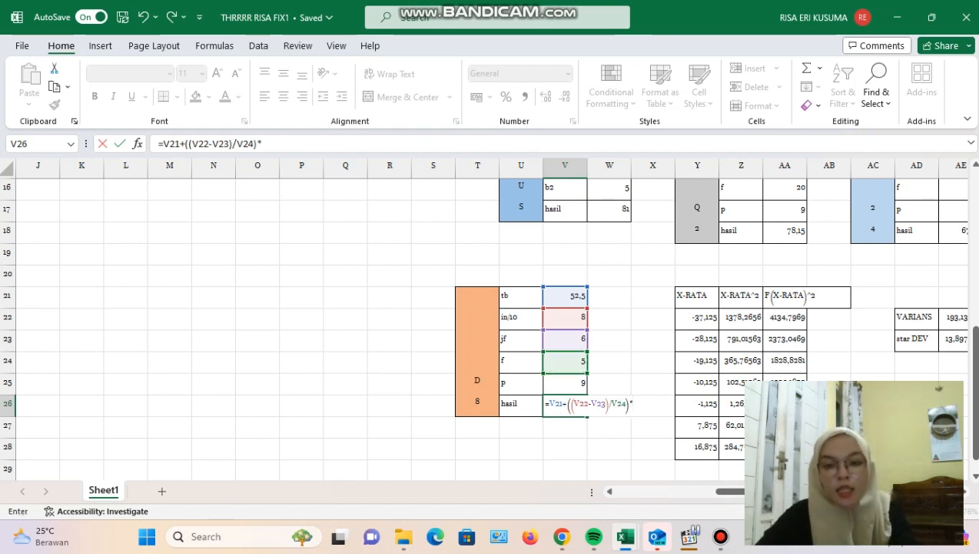
key(Up)
key(Return)
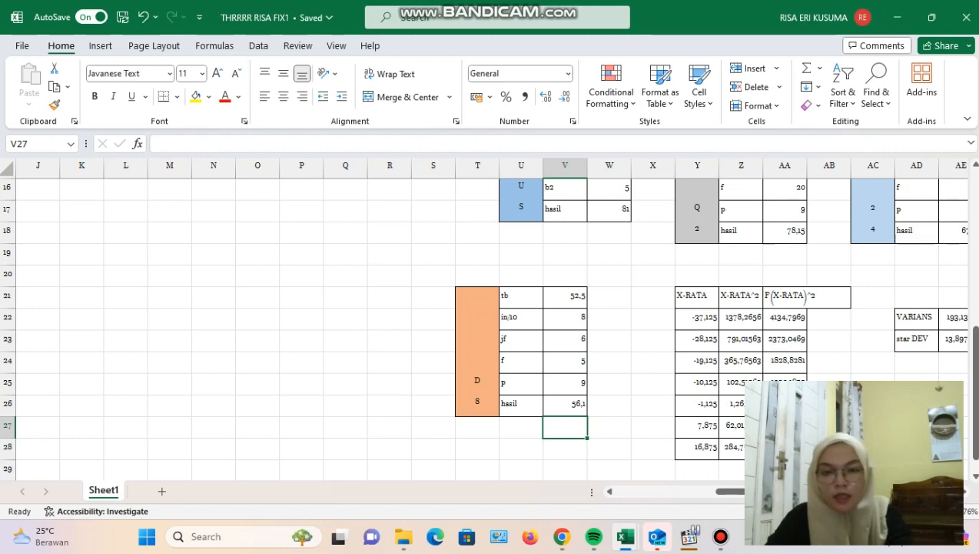
Step: Examine the first X-RATA formula in Y22 and its source cells, the XI value in Q5 and the mean in W4
scroll(482, 317, right, 4)
scroll(482, 317, down, 1)
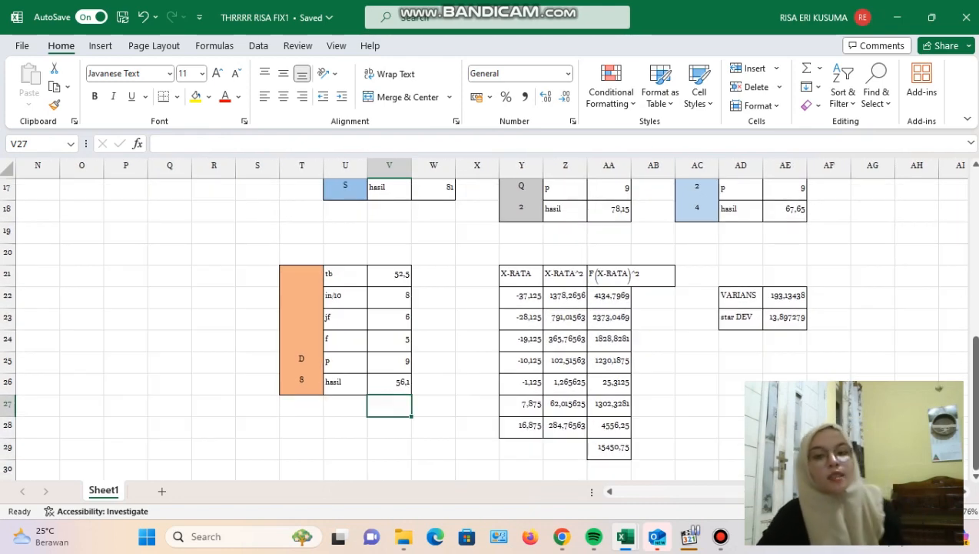
click(521, 296)
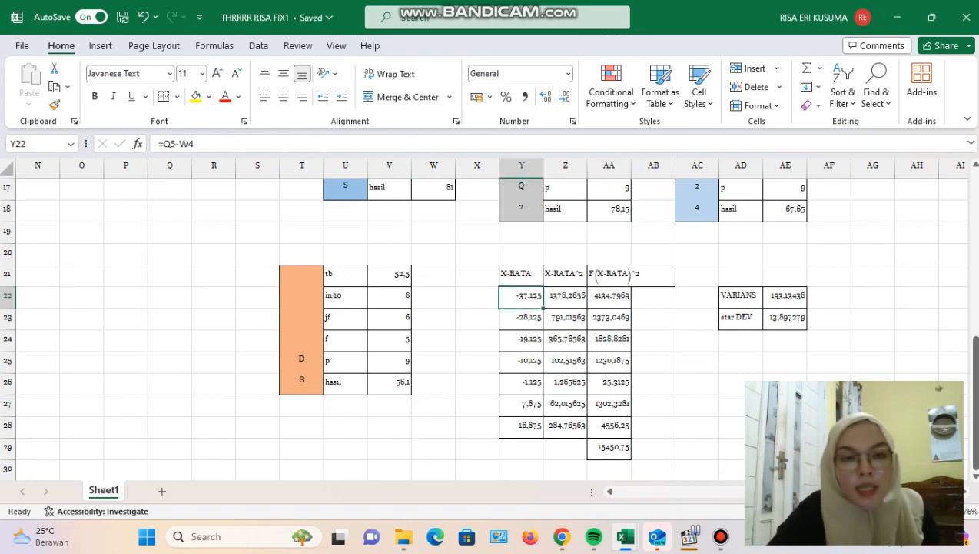
scroll(482, 327, up, 5)
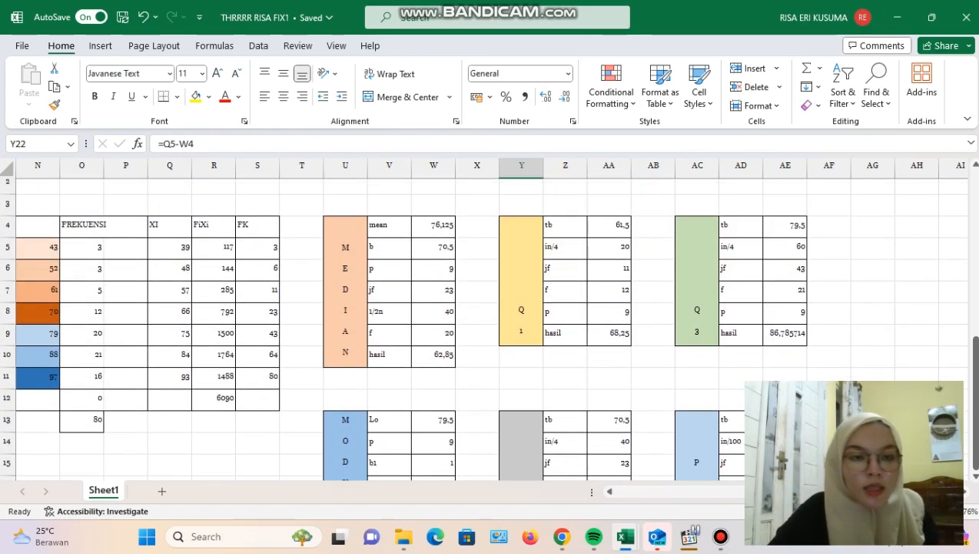
scroll(482, 326, down, 1)
scroll(482, 327, down, 1)
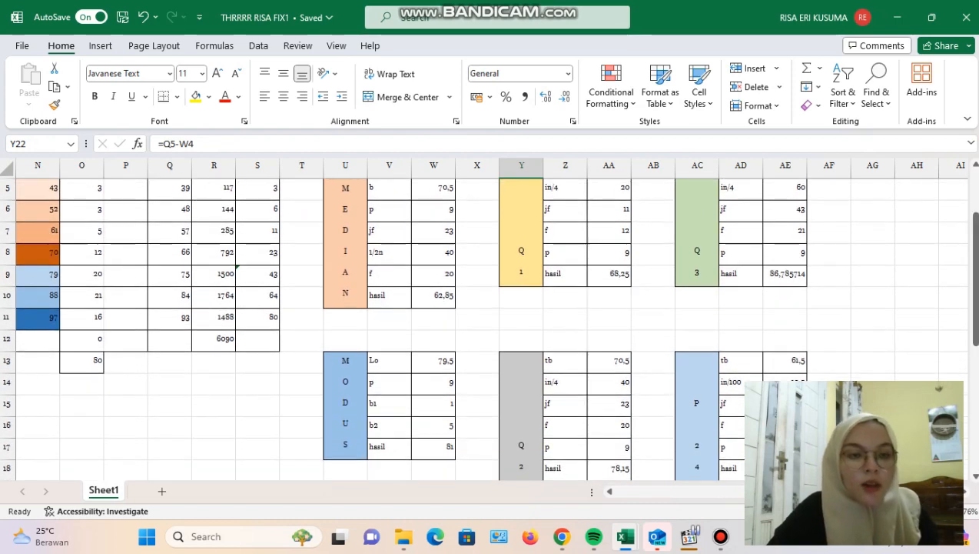
scroll(482, 318, up, 2)
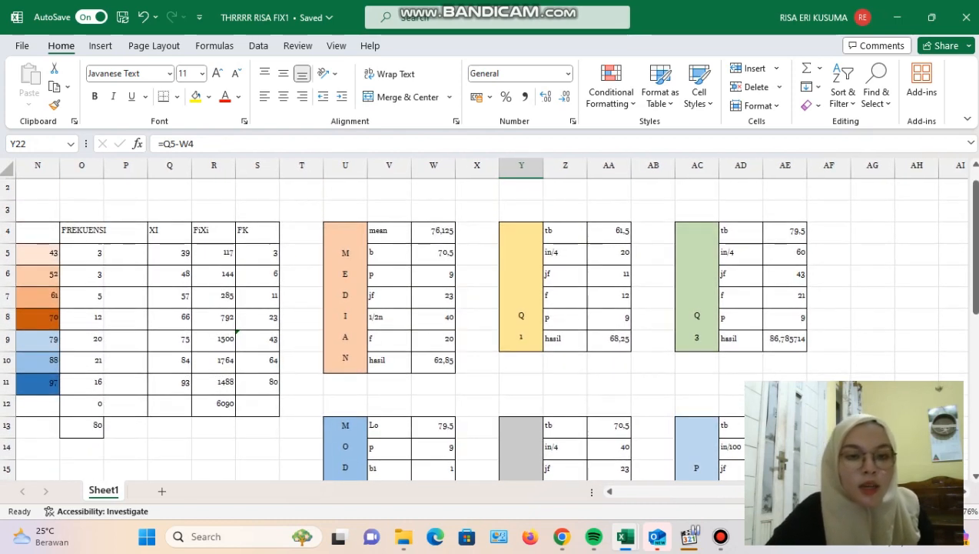
click(170, 252)
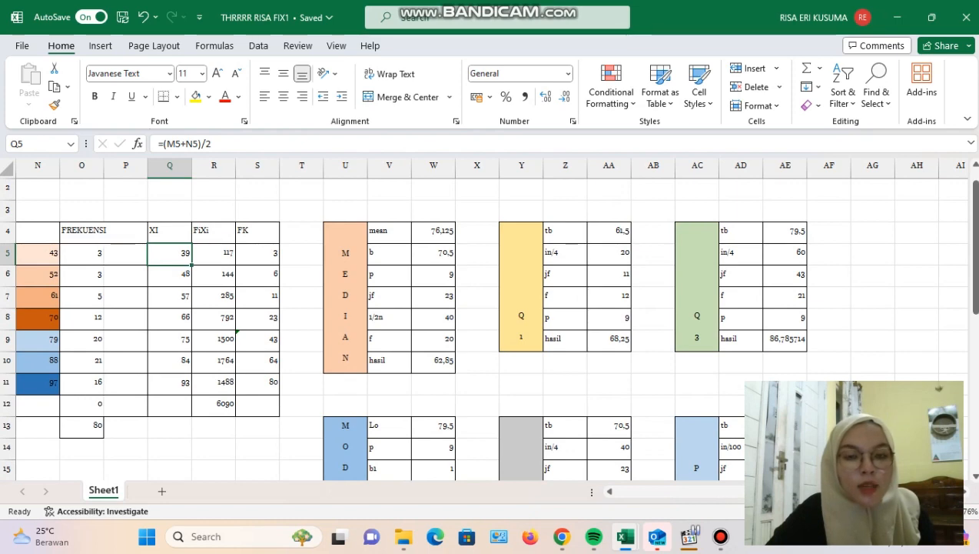
click(434, 231)
scroll(482, 326, down, 4)
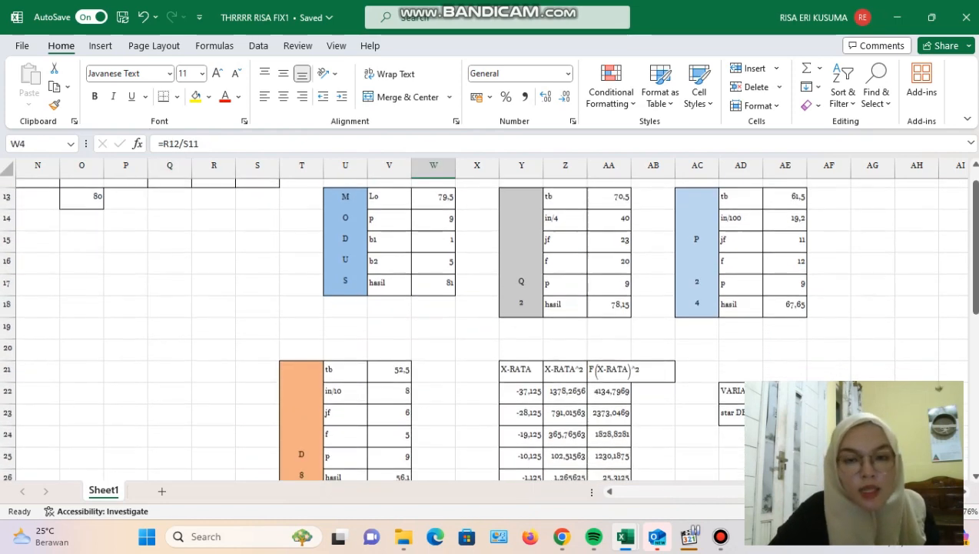
Step: Re-enter the first X-RATA formula in Y22 as =Q5-W4, subtracting the mean from the XI value
click(521, 382)
key(BackSpace)
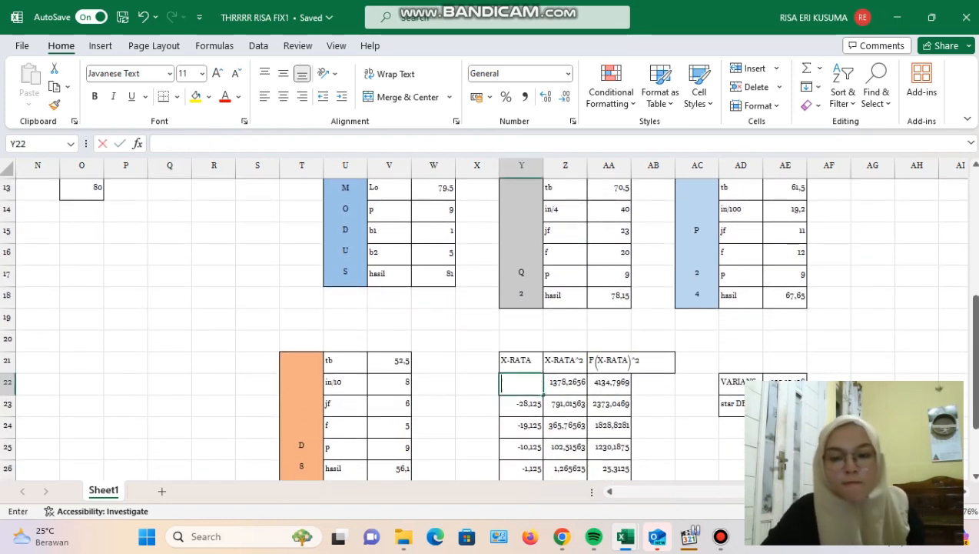
text(=)
scroll(482, 327, up, 3)
scroll(482, 326, up, 1)
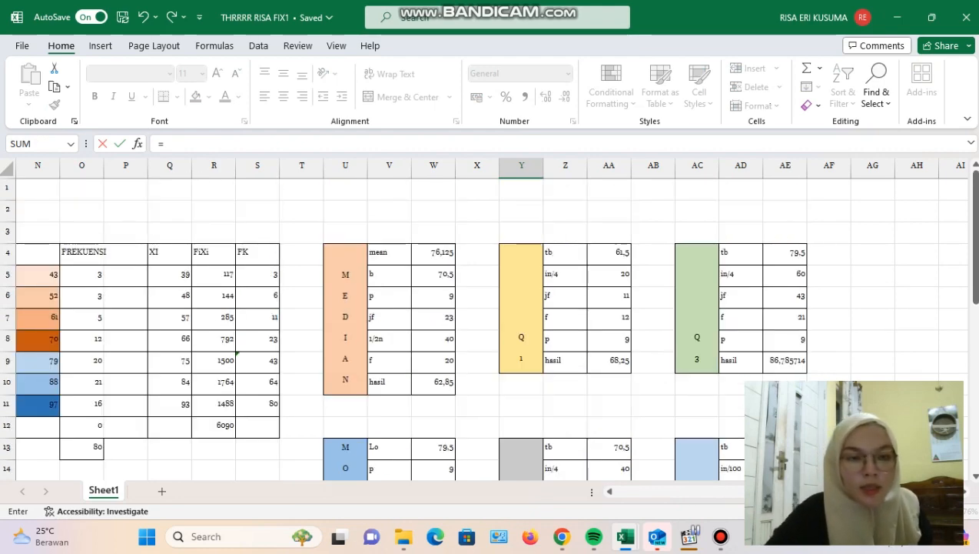
click(170, 274)
text(-)
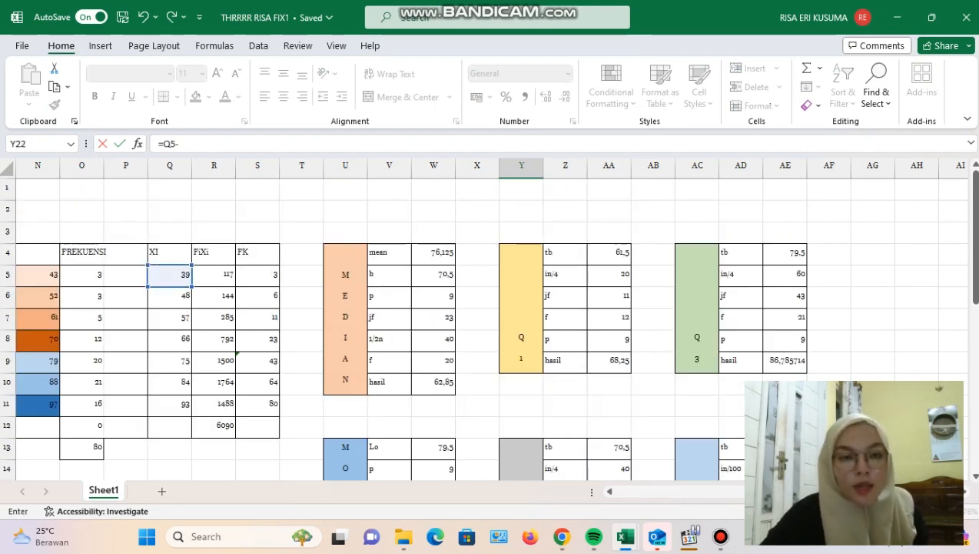
click(434, 253)
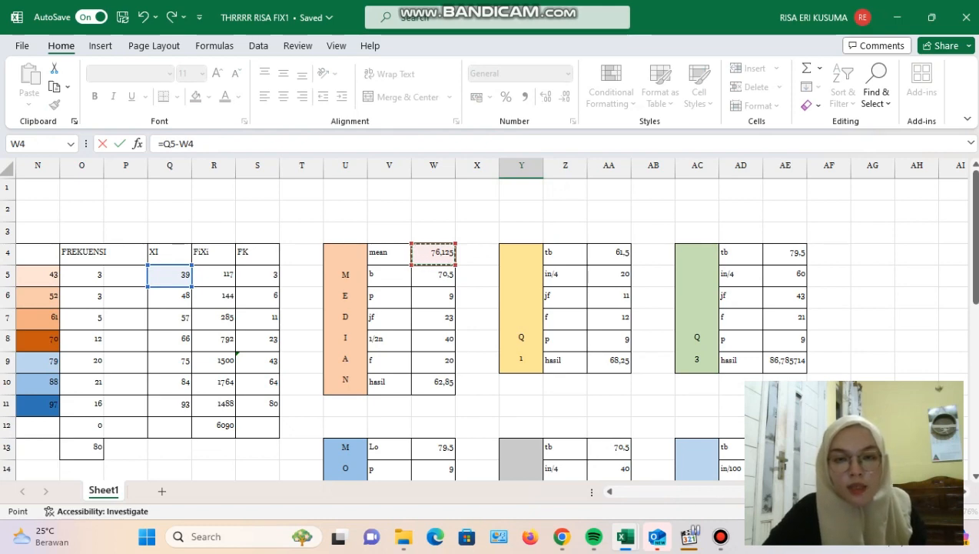
scroll(482, 326, down, 5)
scroll(482, 327, down, 1)
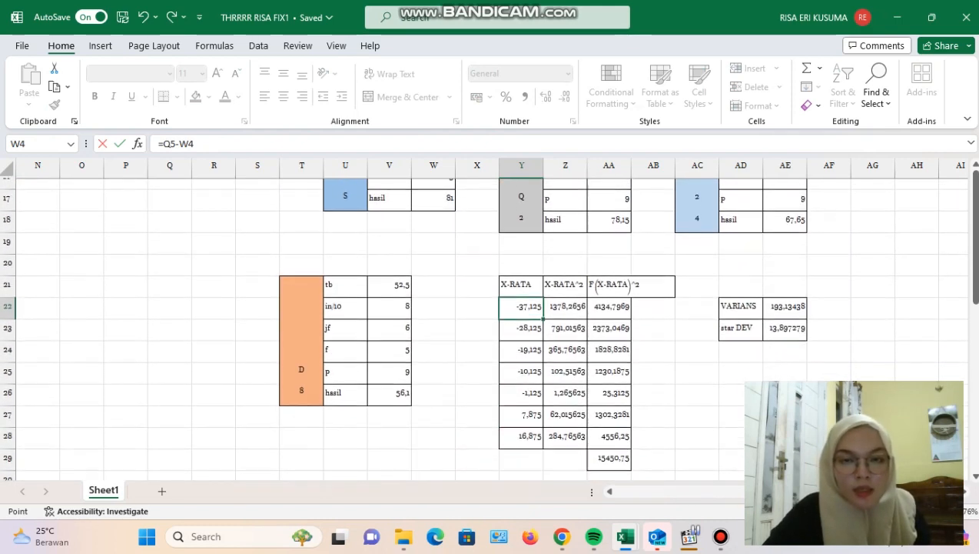
key(Return)
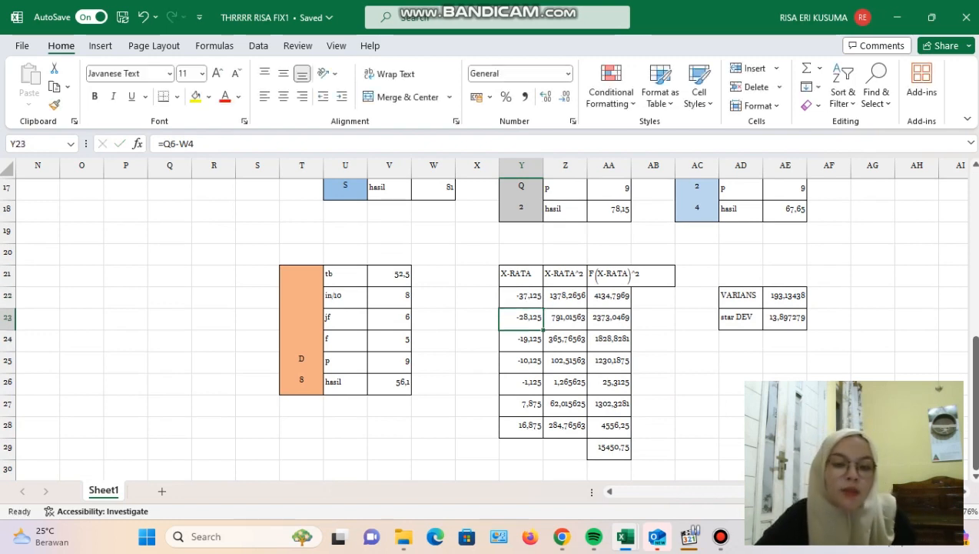
Step: Examine the X-RATA formula in Y24, the XI values in Q6 and Q7, and the mean in W4
click(521, 339)
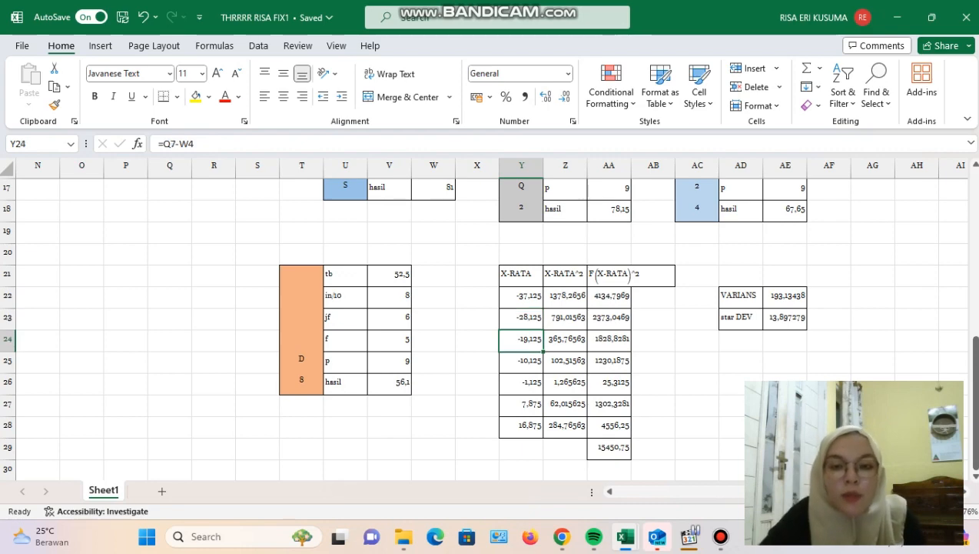
scroll(482, 327, up, 6)
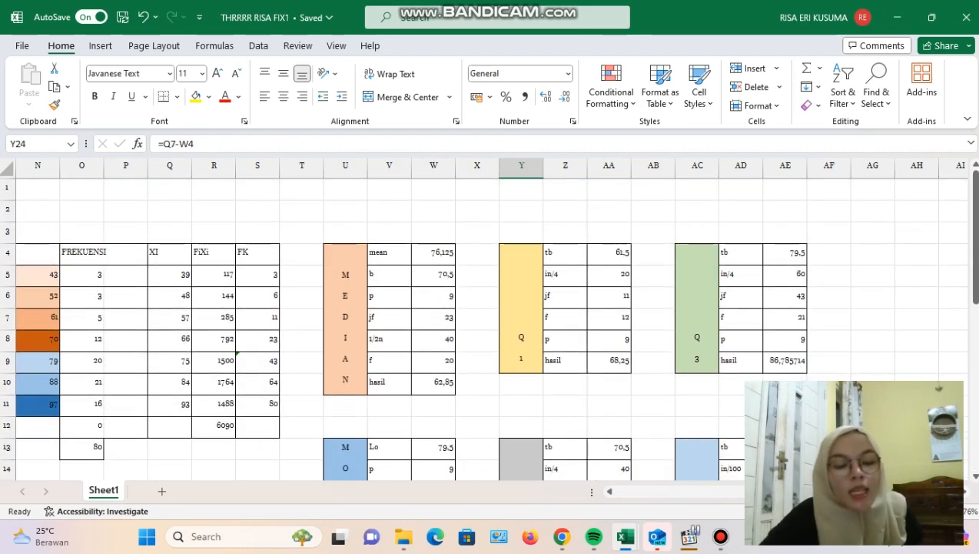
click(170, 296)
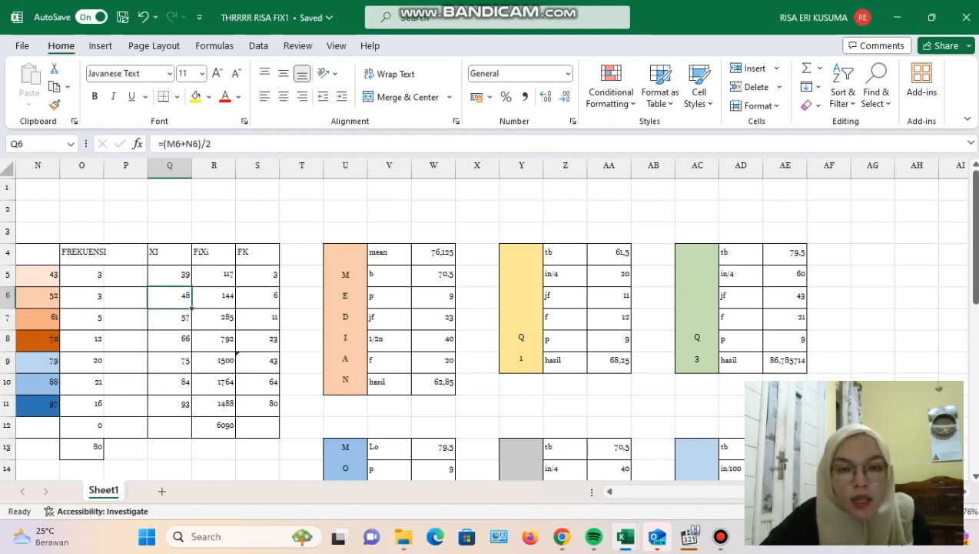
click(434, 254)
click(170, 318)
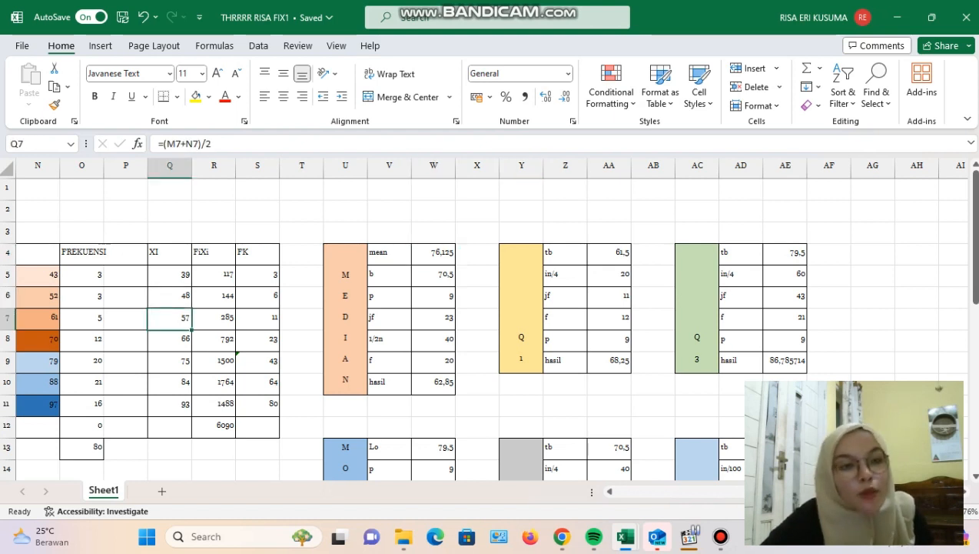
click(434, 254)
scroll(434, 307, down, 8)
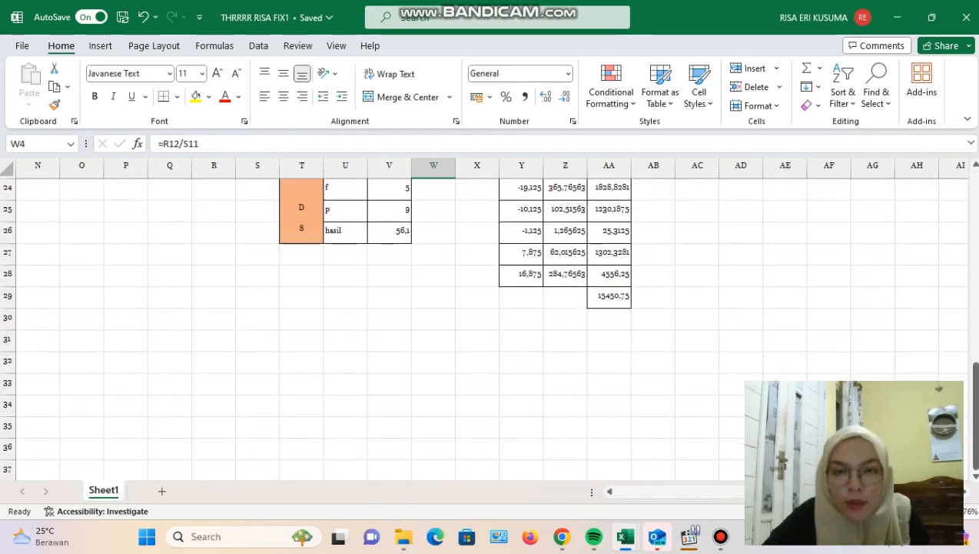
scroll(482, 329, up, 3)
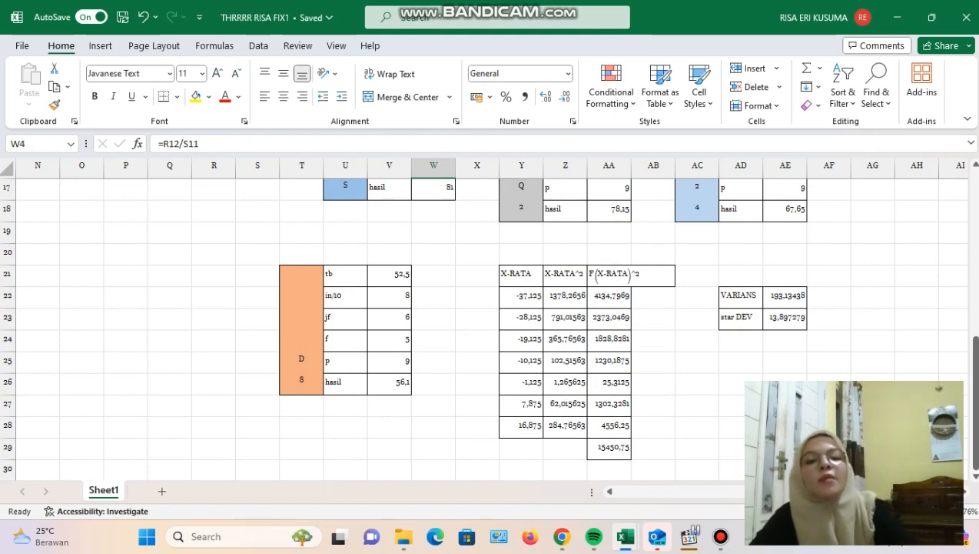
Step: Re-enter the first X-RATA^2 formula in Z22 as =Y22^2
click(566, 296)
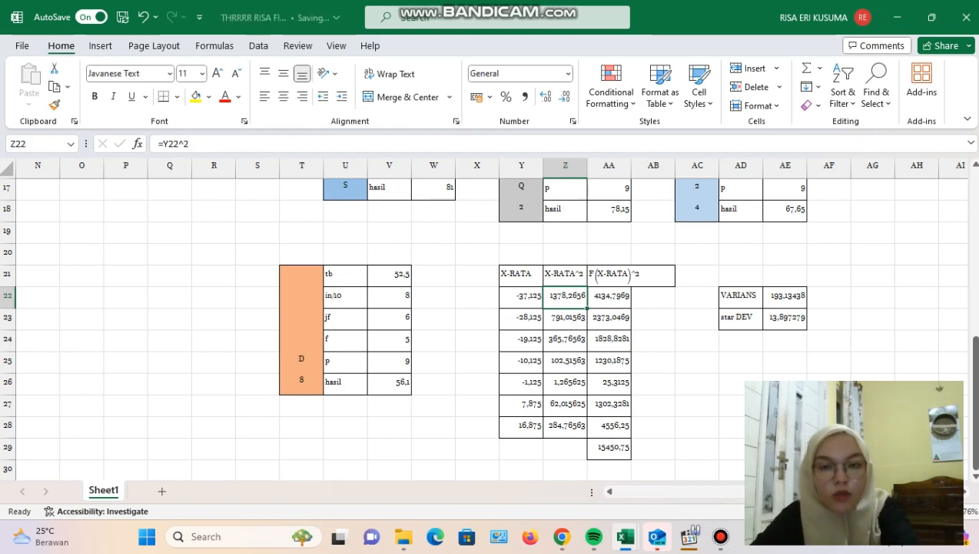
text(=)
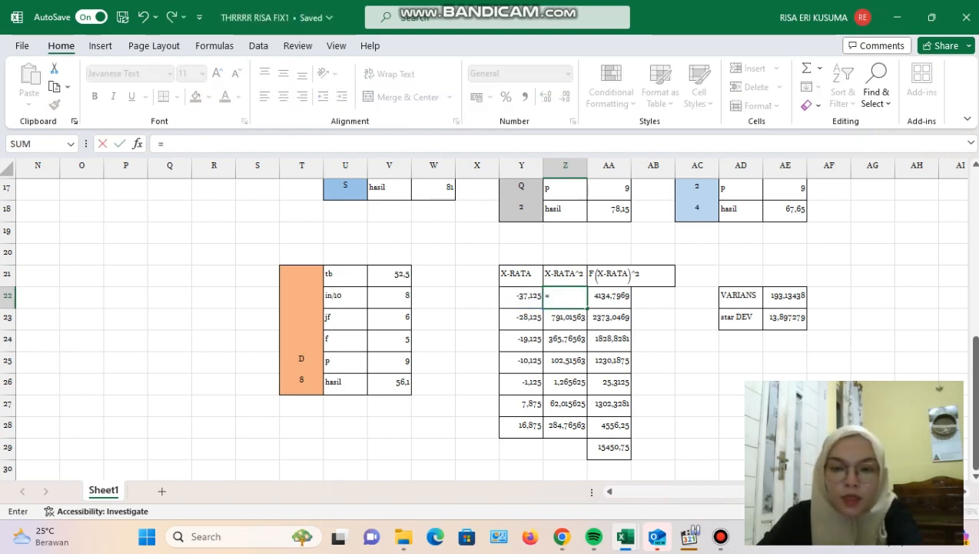
click(522, 296)
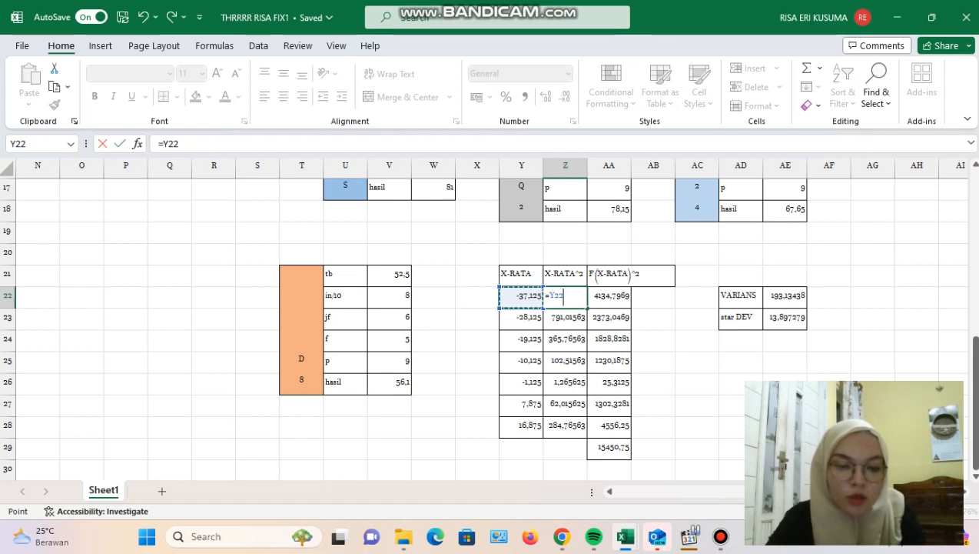
text(^2)
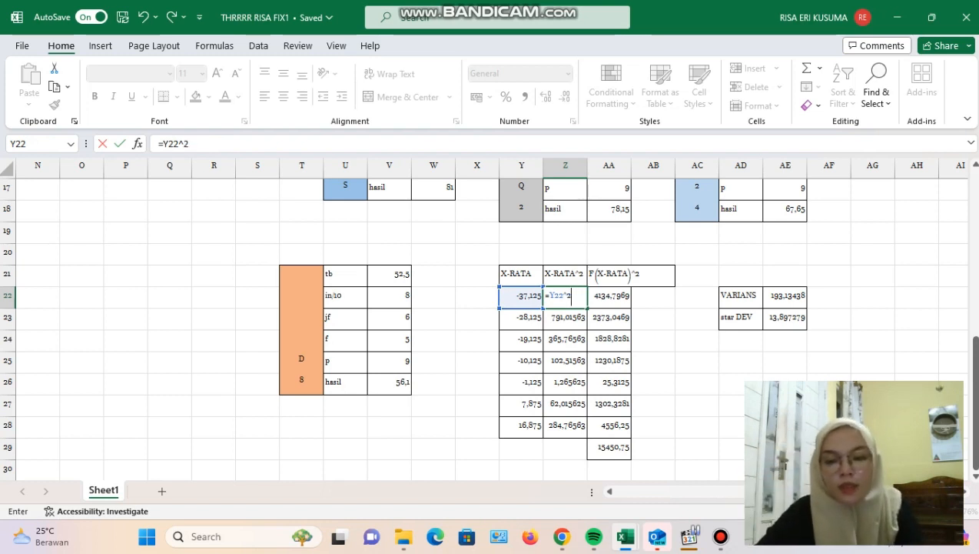
key(Return)
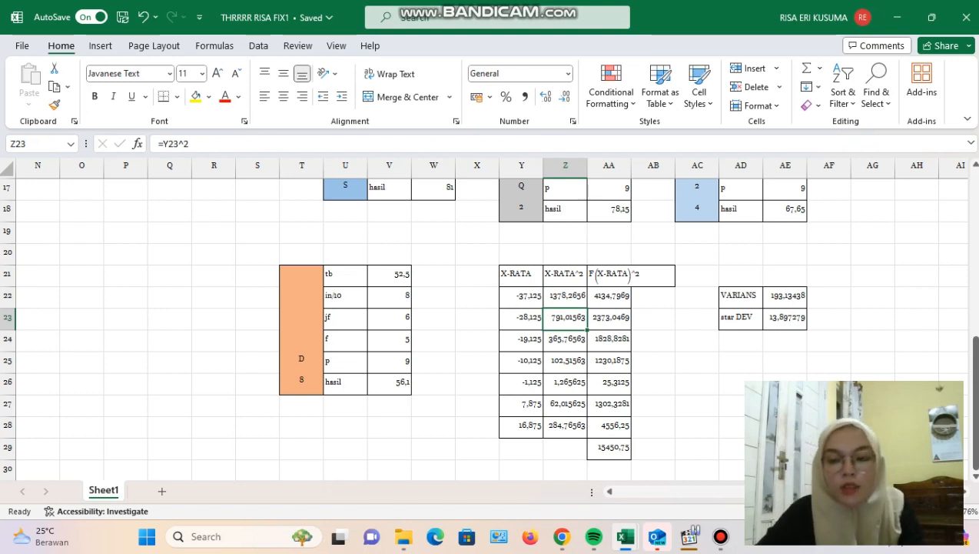
Step: Re-enter the second X-RATA^2 formula in Z23 as =Y23^2
text(=)
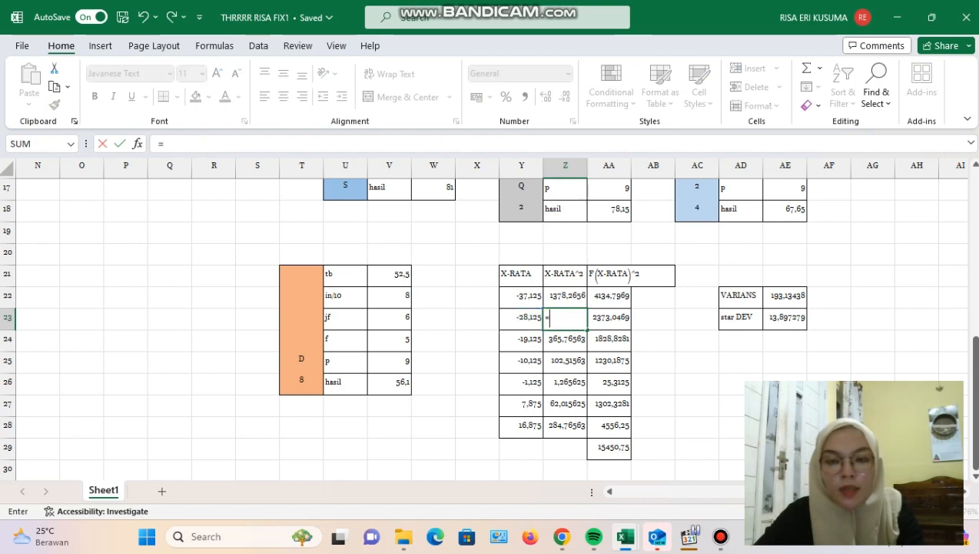
click(521, 317)
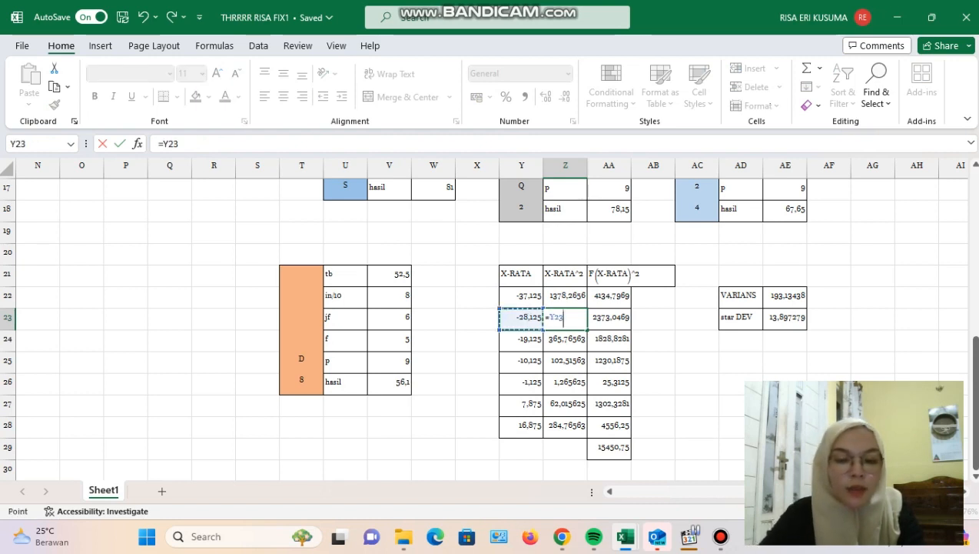
text(^)
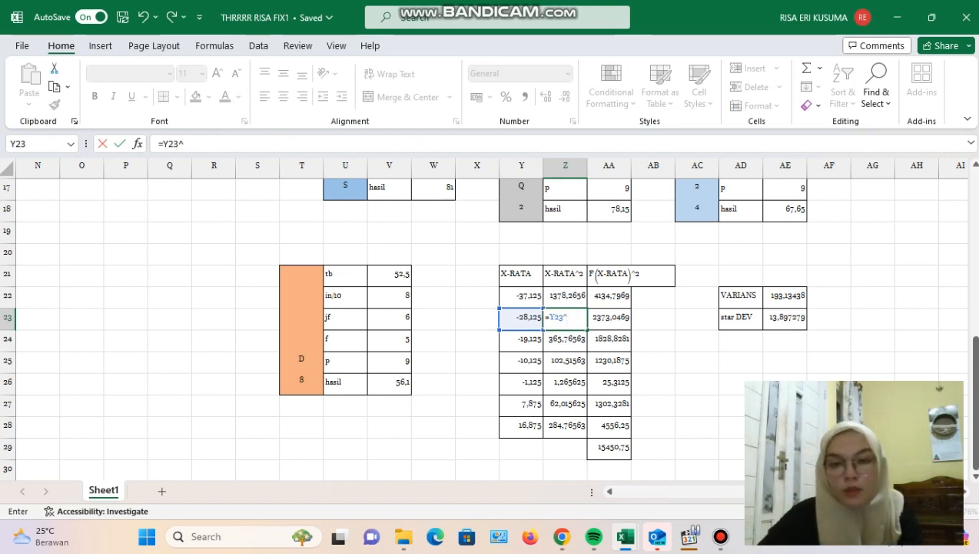
text(2)
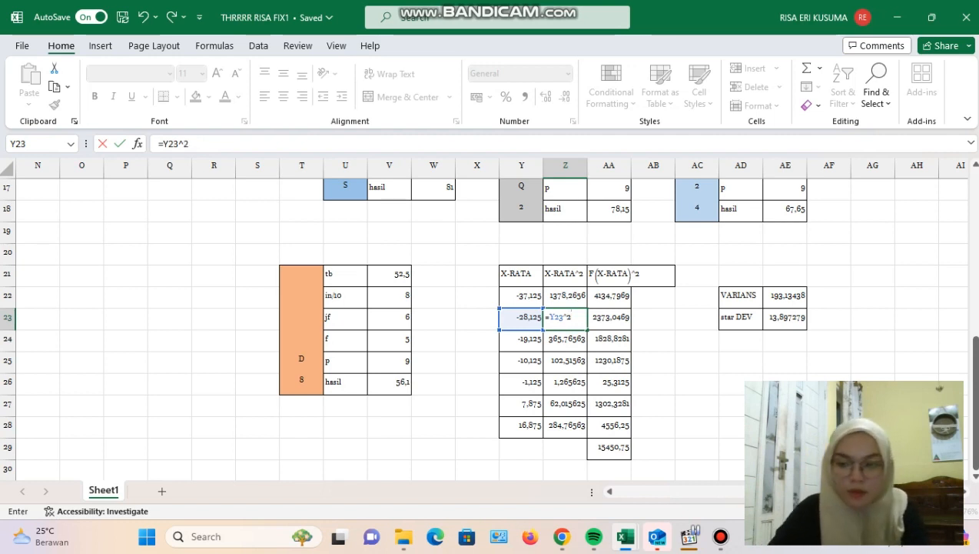
key(Return)
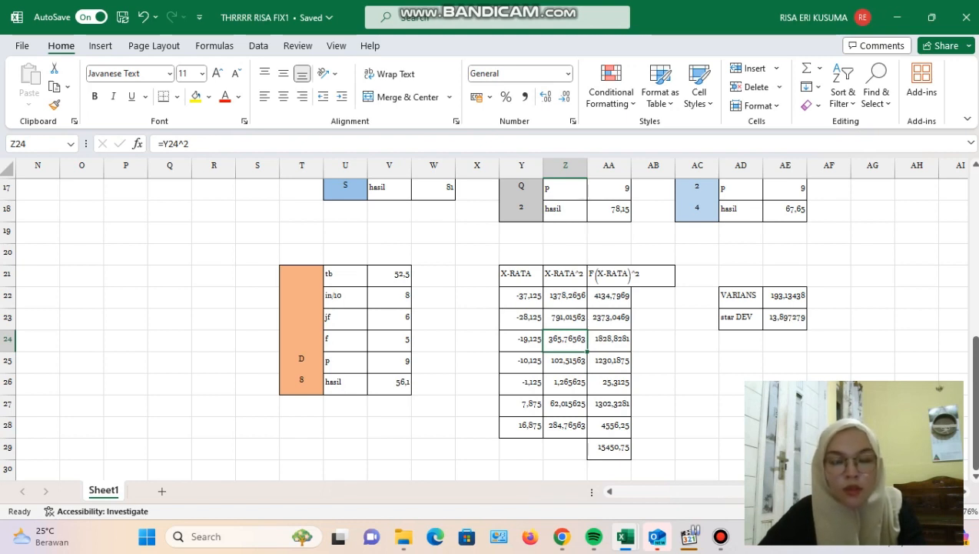
Step: Replace the third X-RATA^2 formula in Z24 with =Y24^2
key(F2)
key(BackSpace)
key(BackSpace)
key(BackSpace)
key(BackSpace)
key(BackSpace)
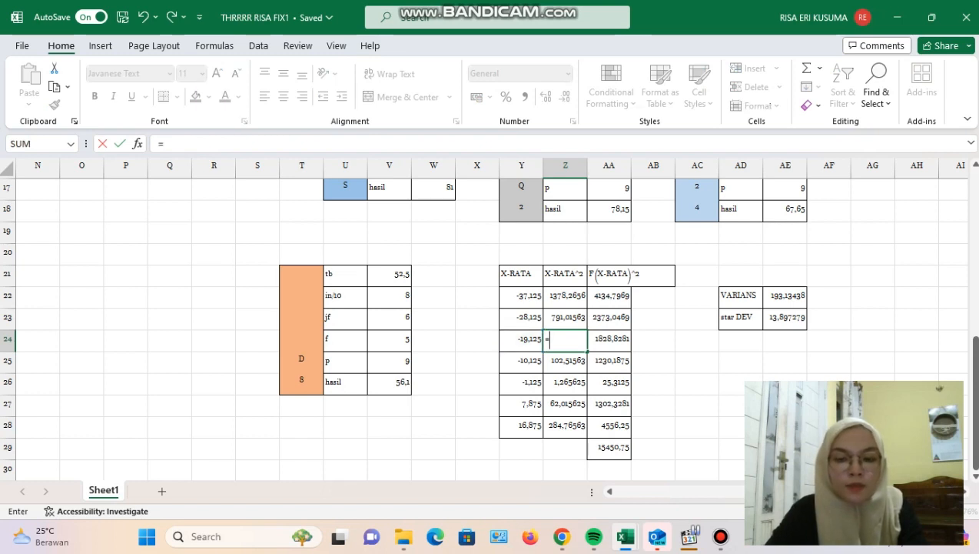
key(Left)
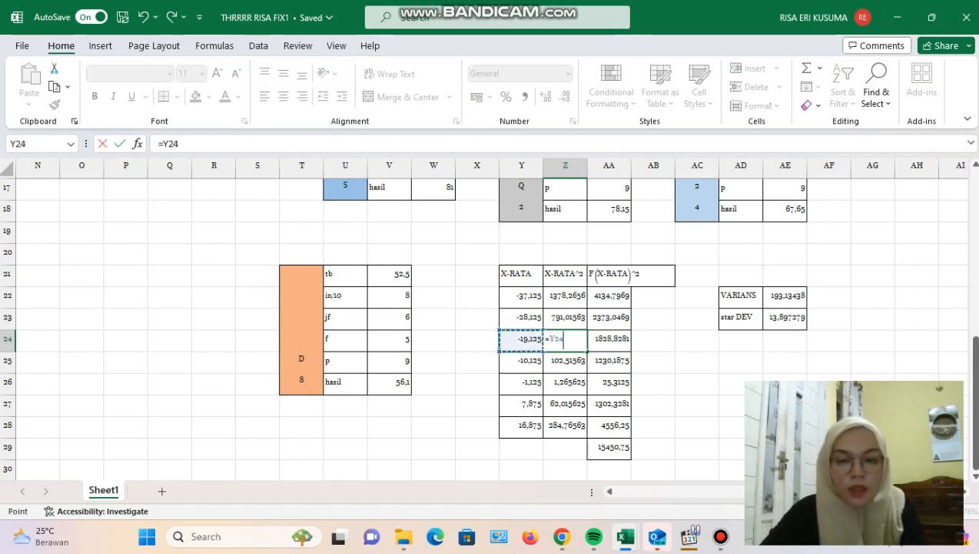
text(^)
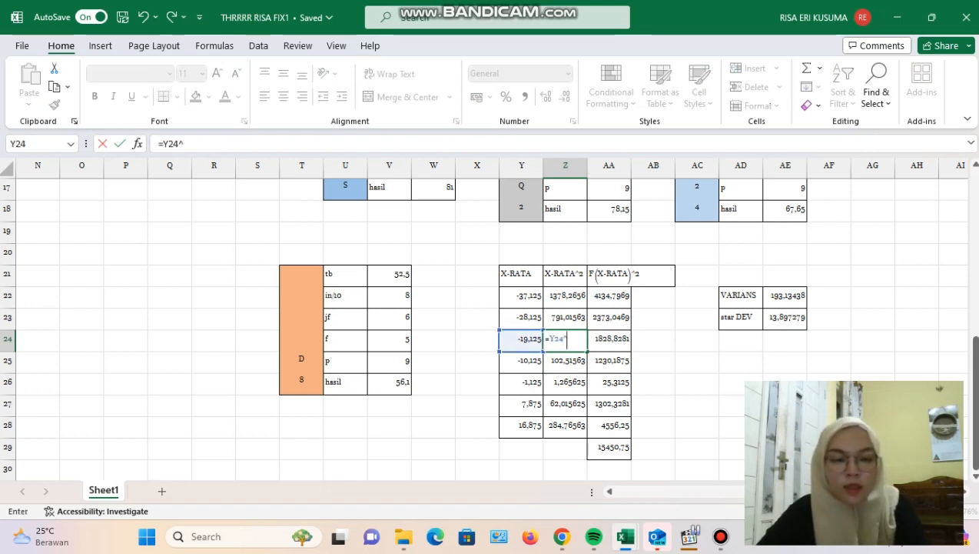
text(2)
key(Return)
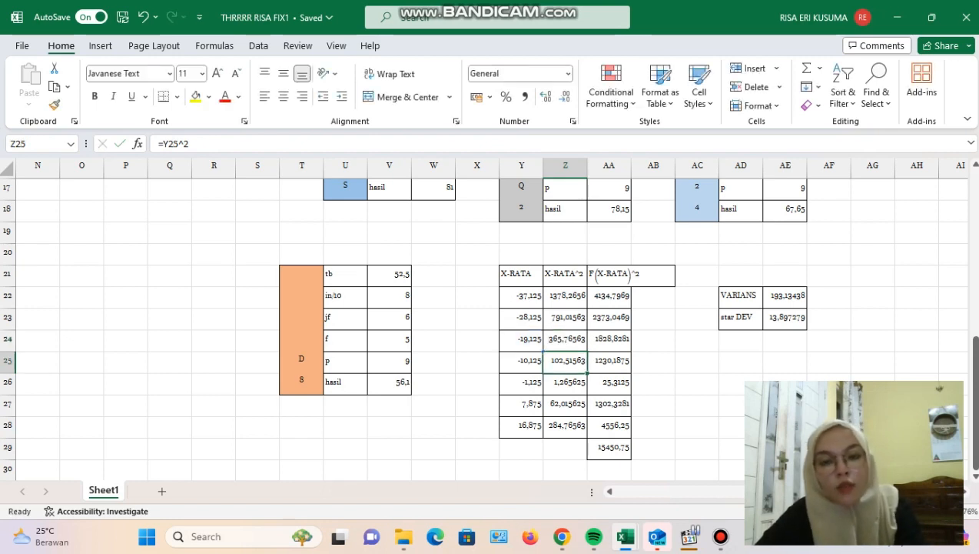
Step: Examine the first F(X-RATA)^2 formula in AA22 and its source cells, the frequency in O5 and the squared deviation in Z22
click(608, 295)
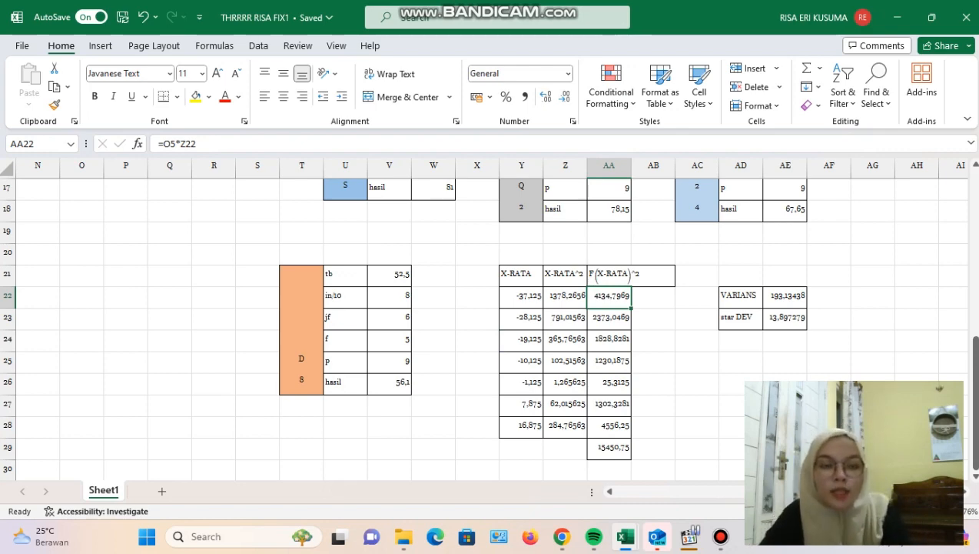
scroll(482, 318, up, 1)
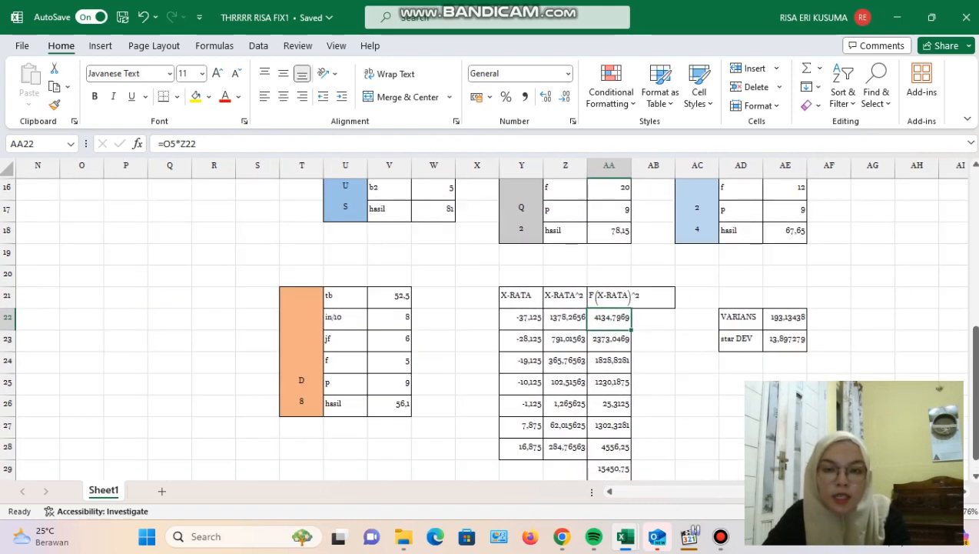
scroll(482, 317, up, 5)
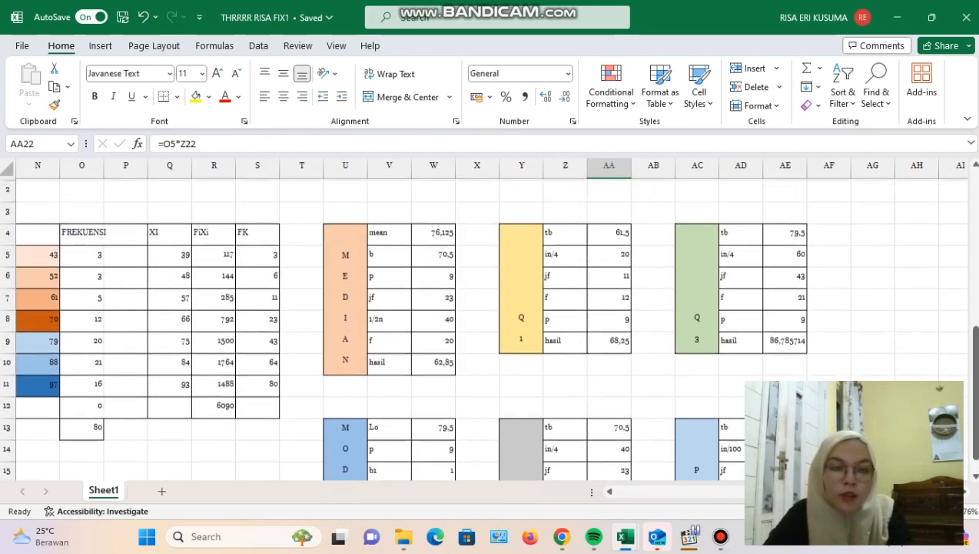
click(81, 275)
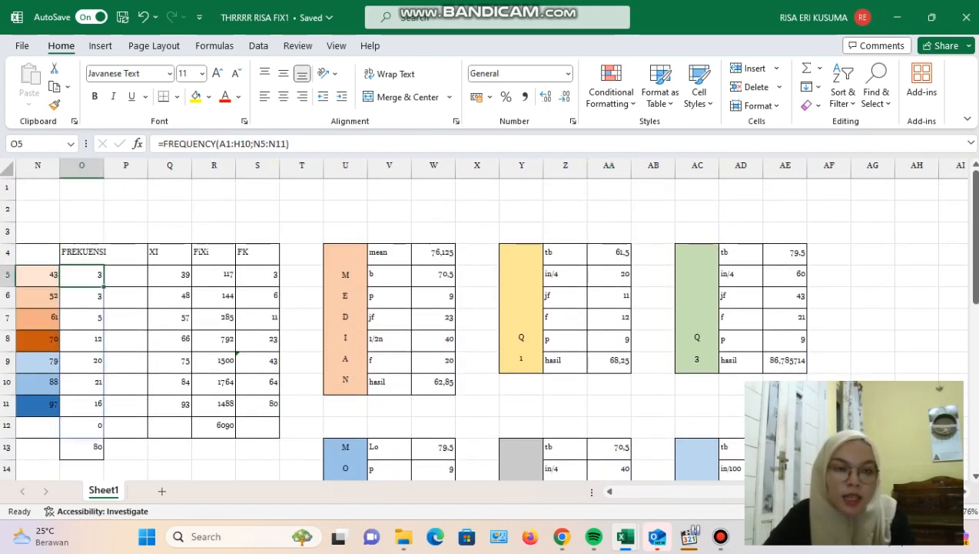
scroll(482, 317, down, 3)
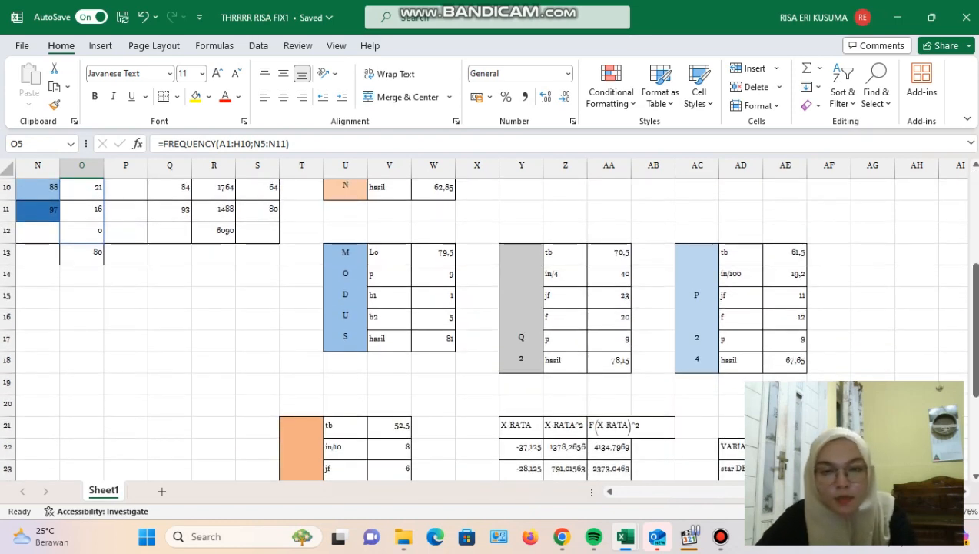
click(565, 446)
Step: Re-enter the first F(X-RATA)^2 formula in AA22 as =O5*Z22
click(609, 447)
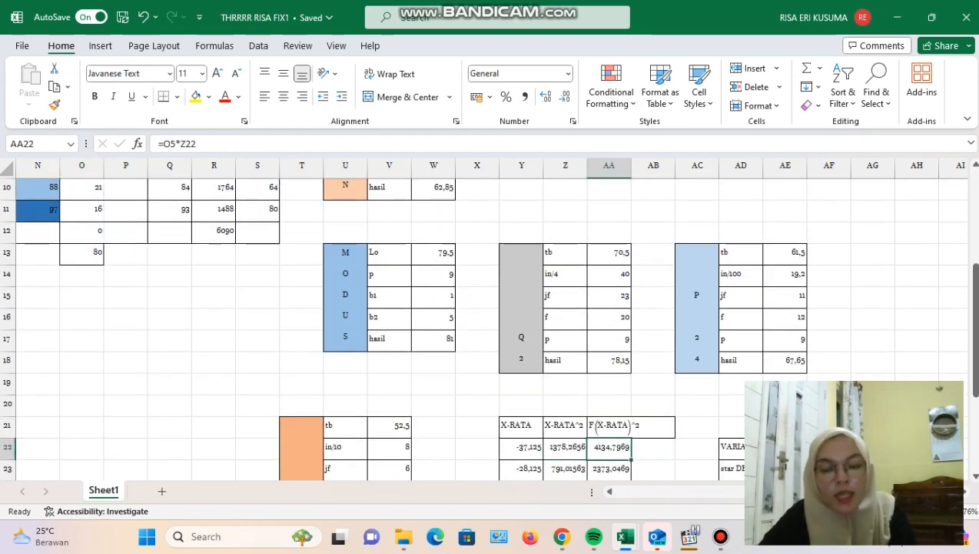
key(BackSpace)
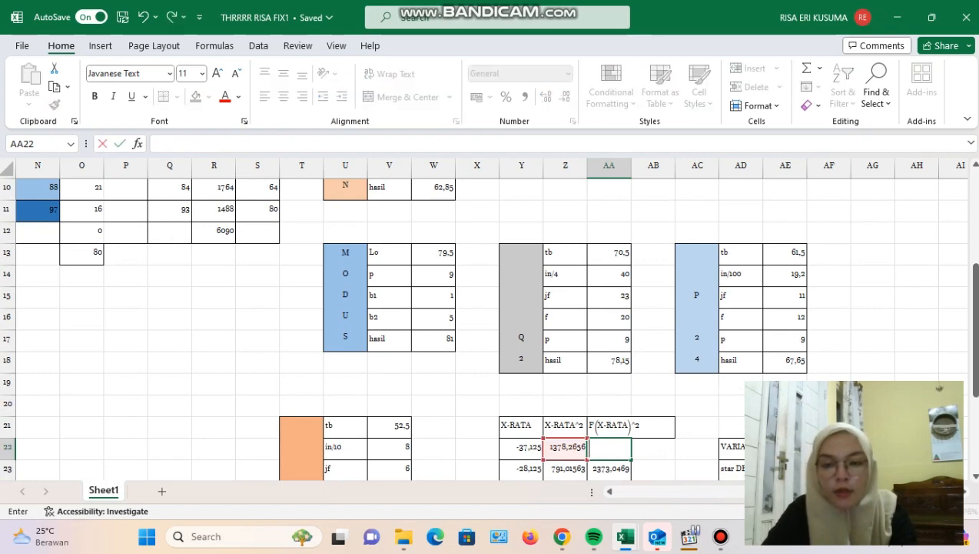
text(=)
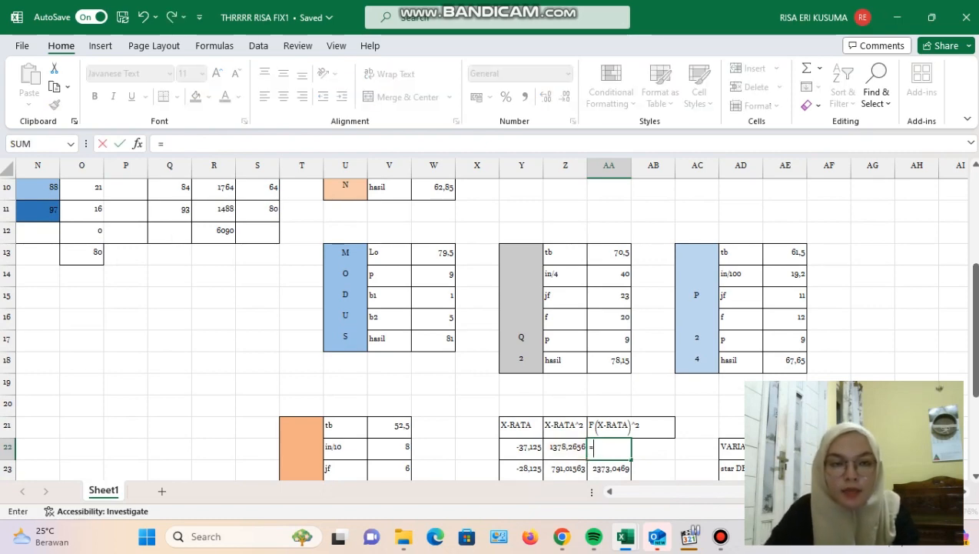
scroll(492, 329, up, 3)
click(82, 276)
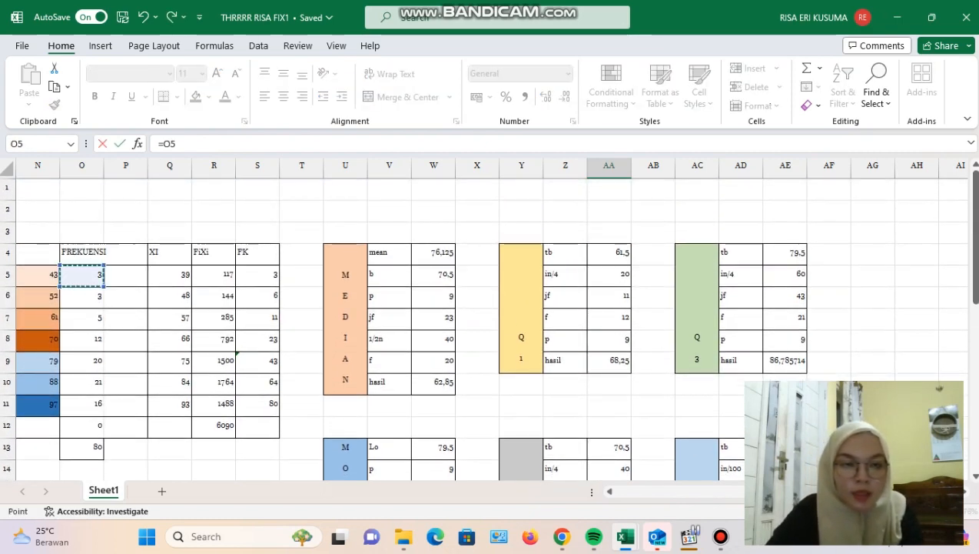
scroll(492, 329, down, 4)
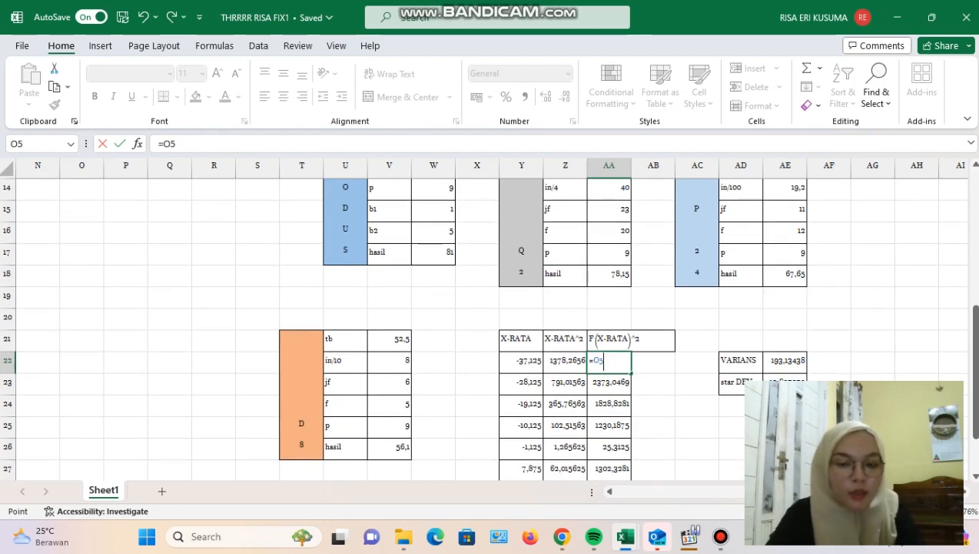
text(*)
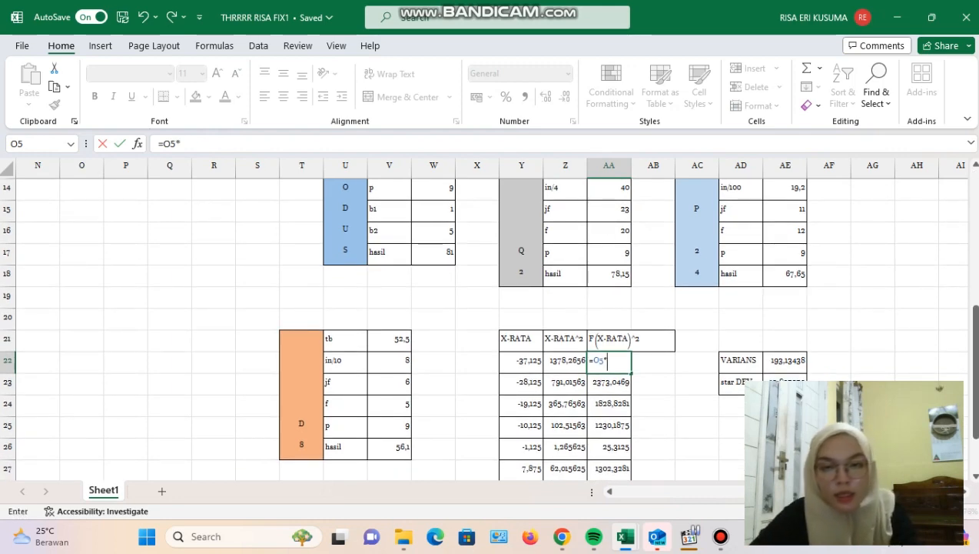
key(Left)
key(Return)
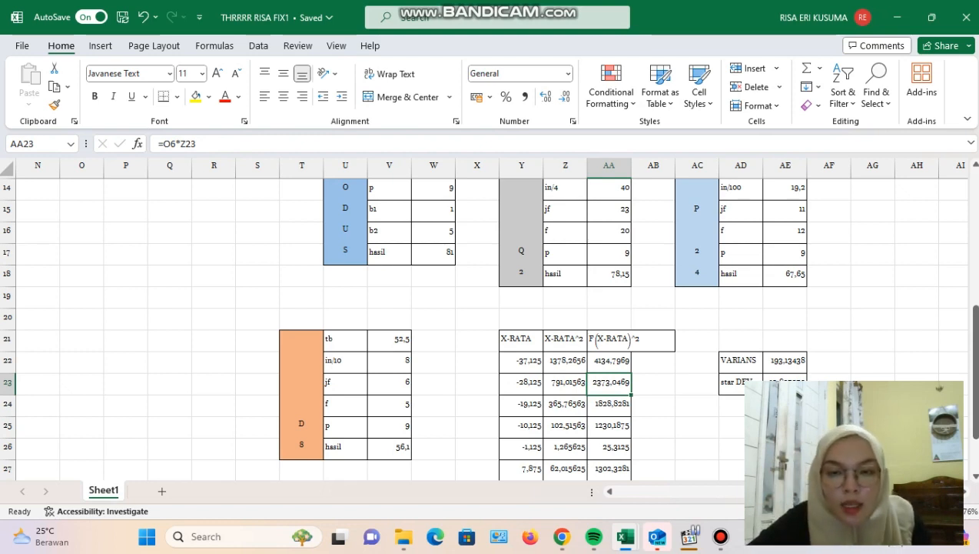
Step: Examine the frequency cells O5 and O6 that feed the first two F(X-RATA)^2 formulas
scroll(492, 322, up, 3)
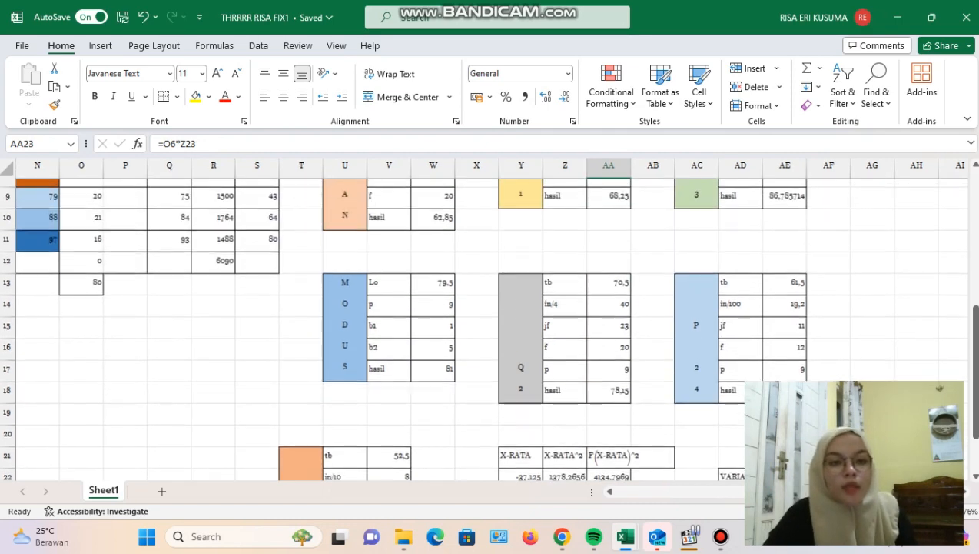
scroll(492, 323, up, 1)
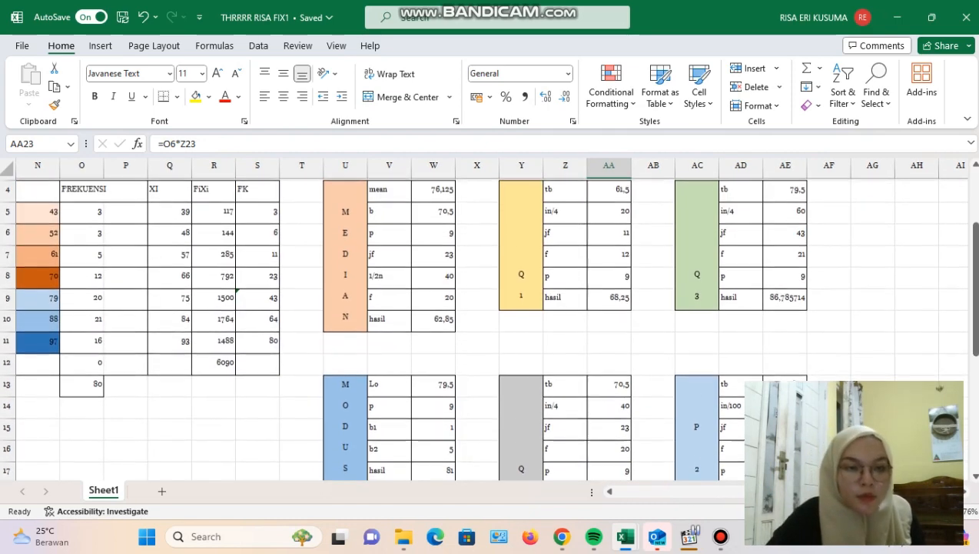
click(82, 232)
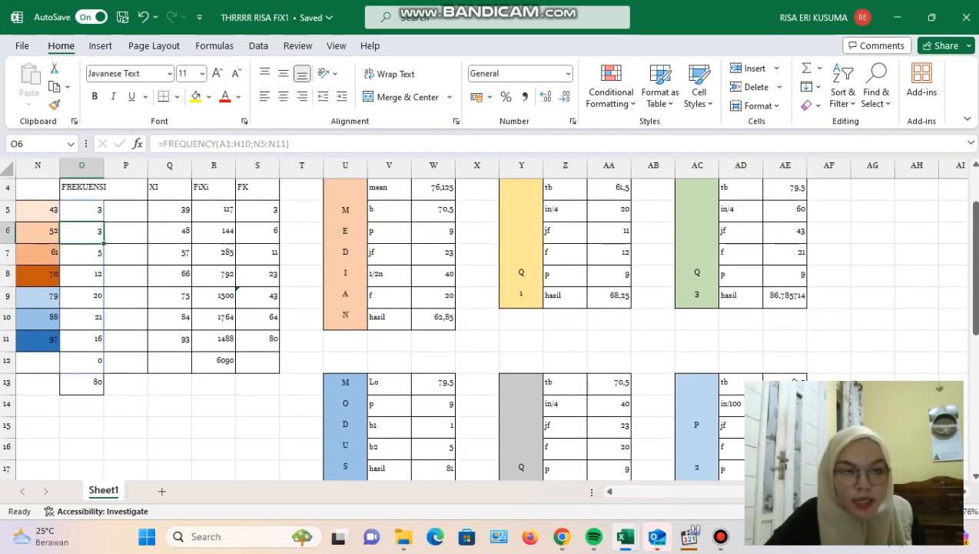
click(81, 210)
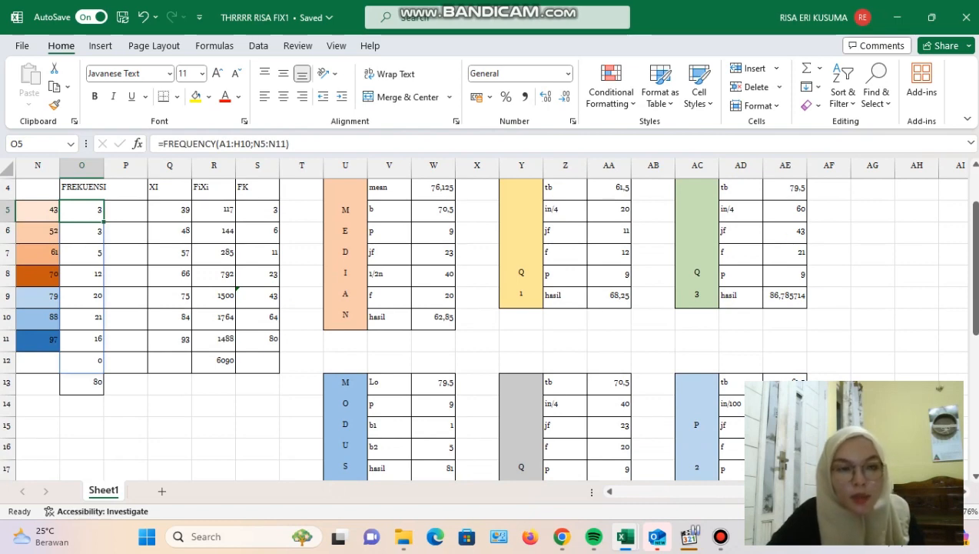
click(82, 232)
scroll(492, 322, down, 4)
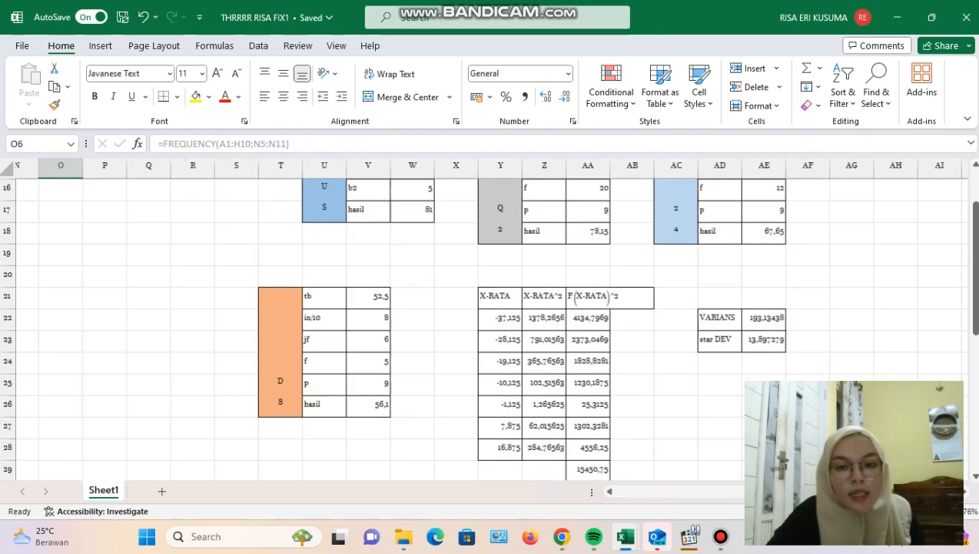
scroll(492, 323, right, 1)
Step: Re-enter the second F(X-RATA)^2 formula in AA23 as =O6*Z23
click(565, 339)
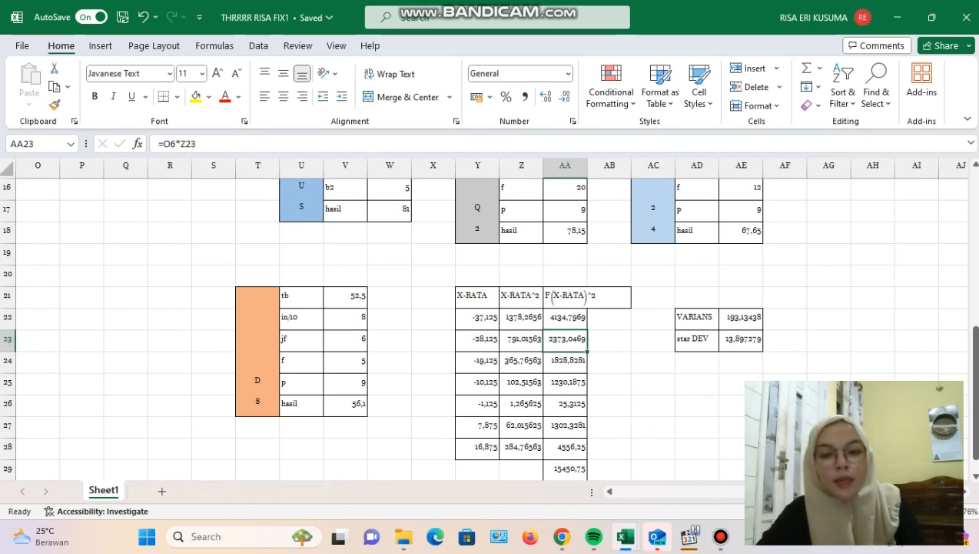
text(=)
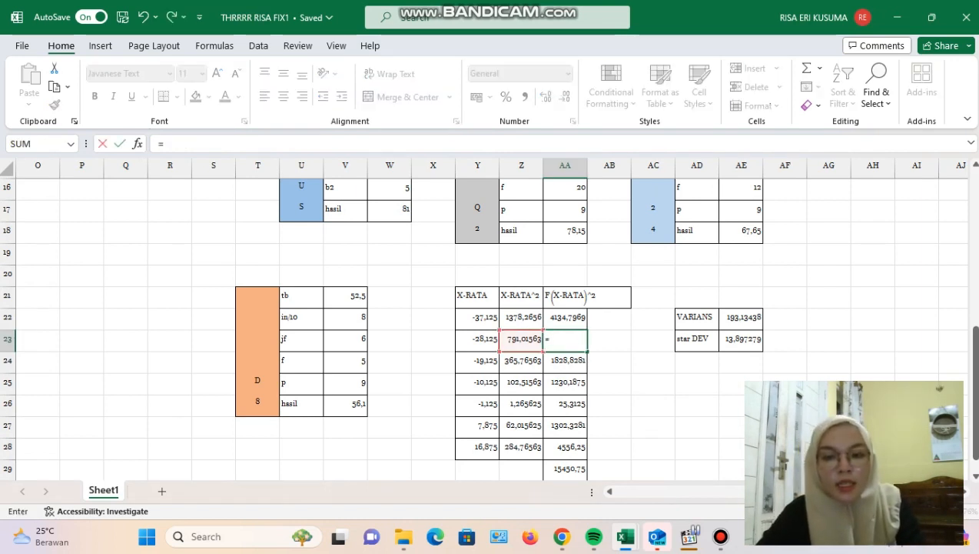
scroll(484, 318, up, 3)
scroll(484, 319, left, 2)
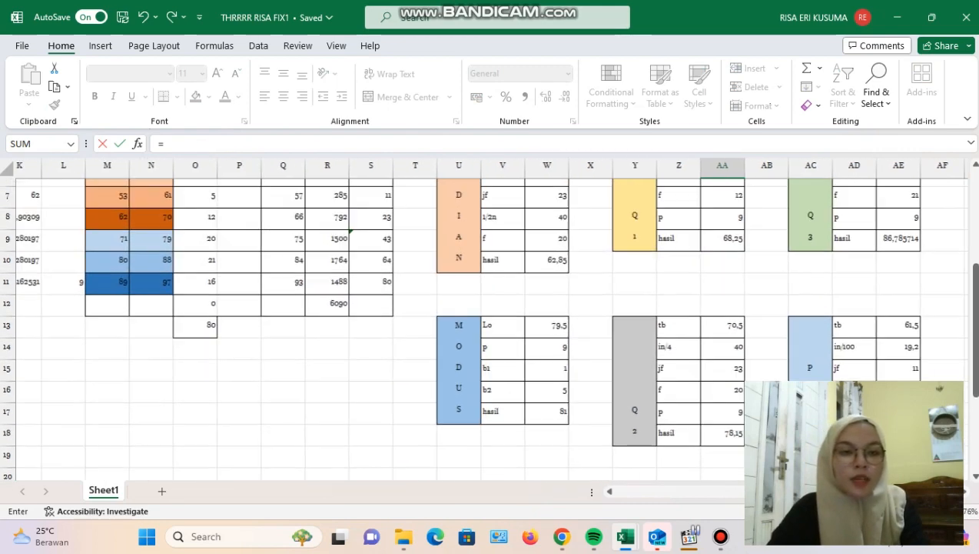
scroll(484, 319, up, 3)
scroll(484, 319, left, 2)
click(302, 295)
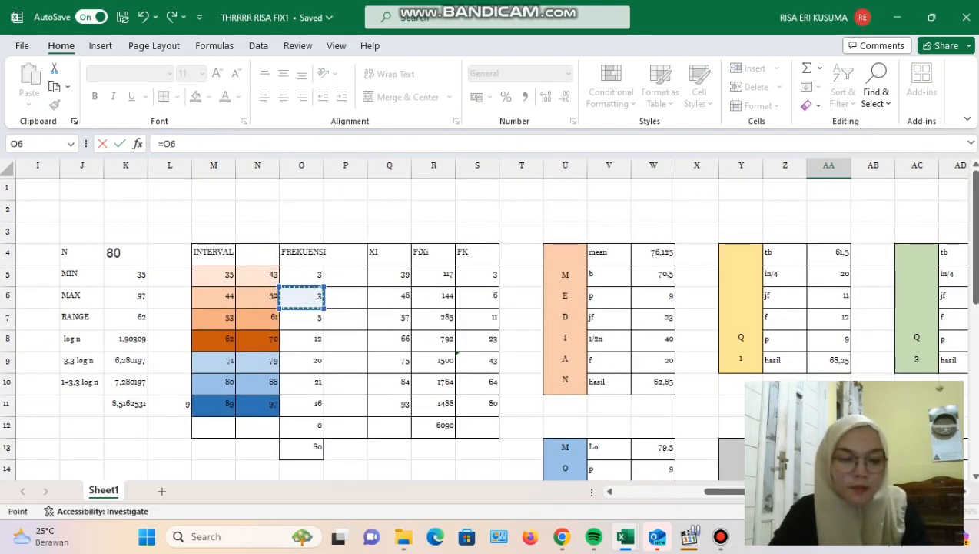
scroll(484, 318, down, 5)
scroll(485, 318, right, 2)
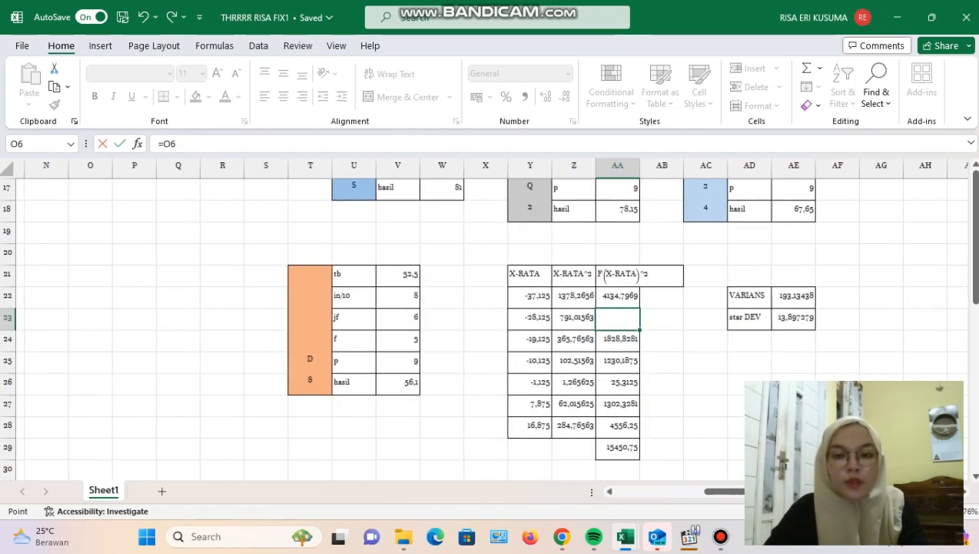
scroll(484, 318, down, 1)
scroll(485, 318, right, 1)
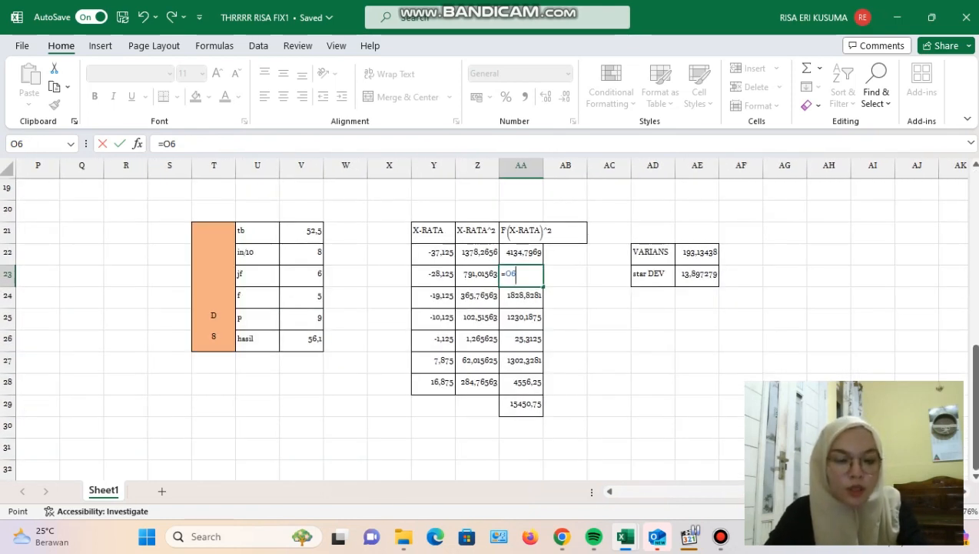
text(*)
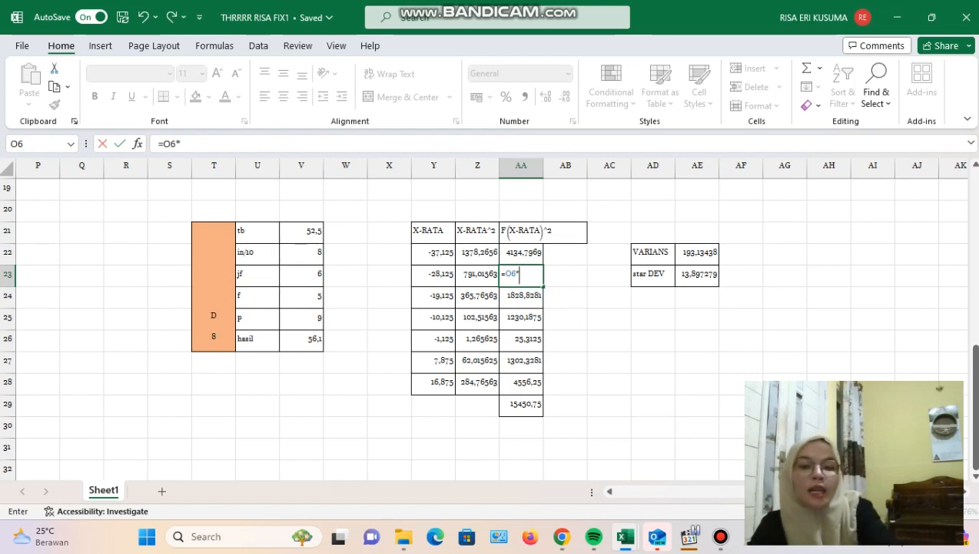
key(Left)
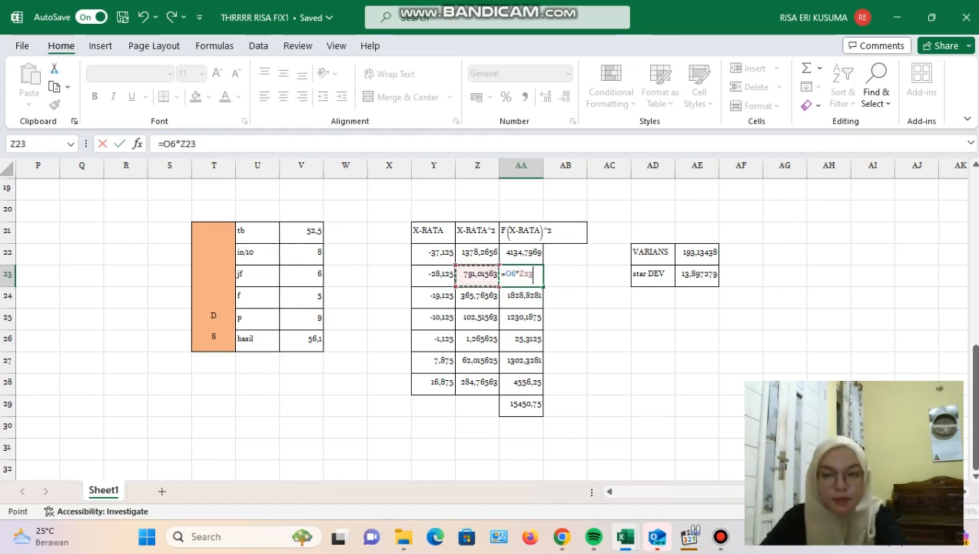
key(Return)
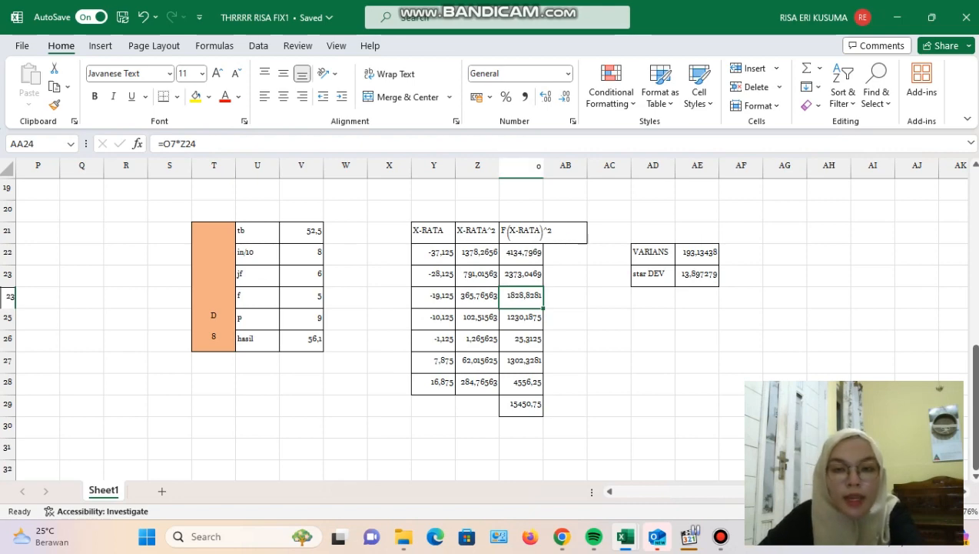
Step: Examine the source cells of the third F(X-RATA)^2 formula, the frequency in O7 and the squared deviation in Z24
scroll(482, 318, up, 4)
scroll(482, 318, left, 3)
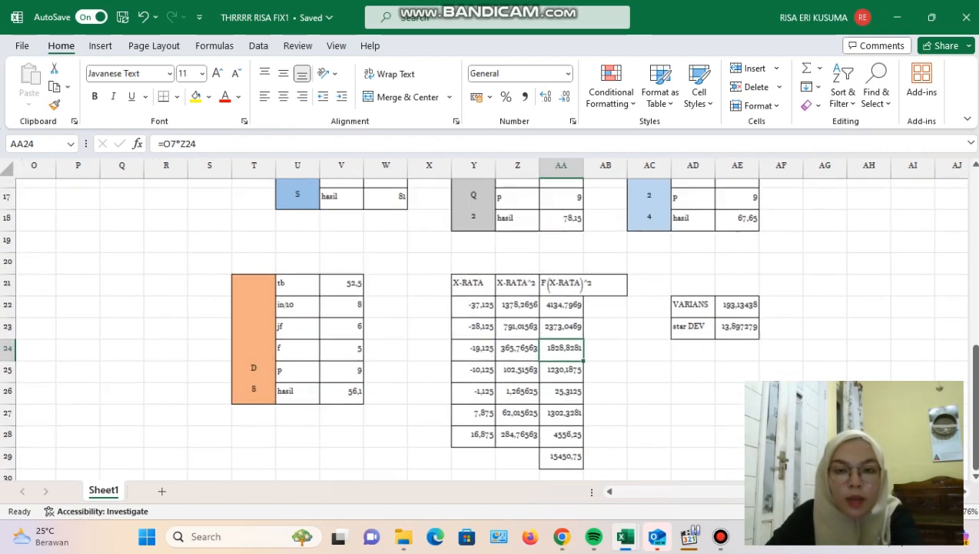
scroll(482, 318, up, 1)
scroll(482, 318, left, 1)
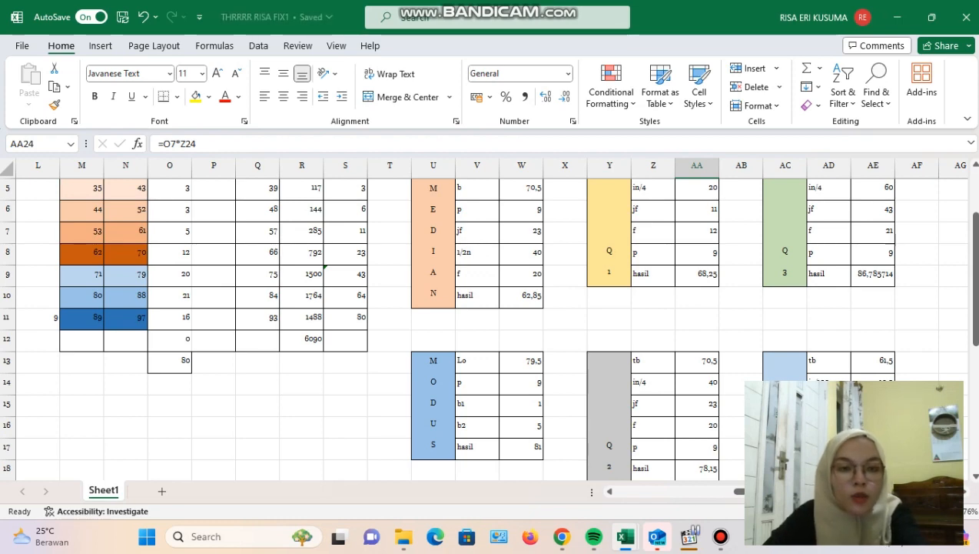
click(170, 231)
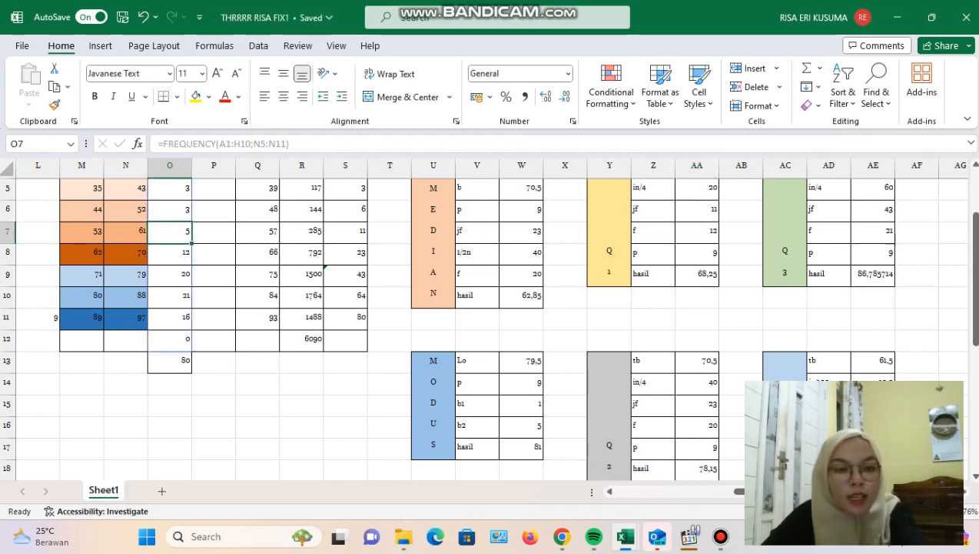
scroll(482, 318, down, 4)
scroll(482, 318, right, 2)
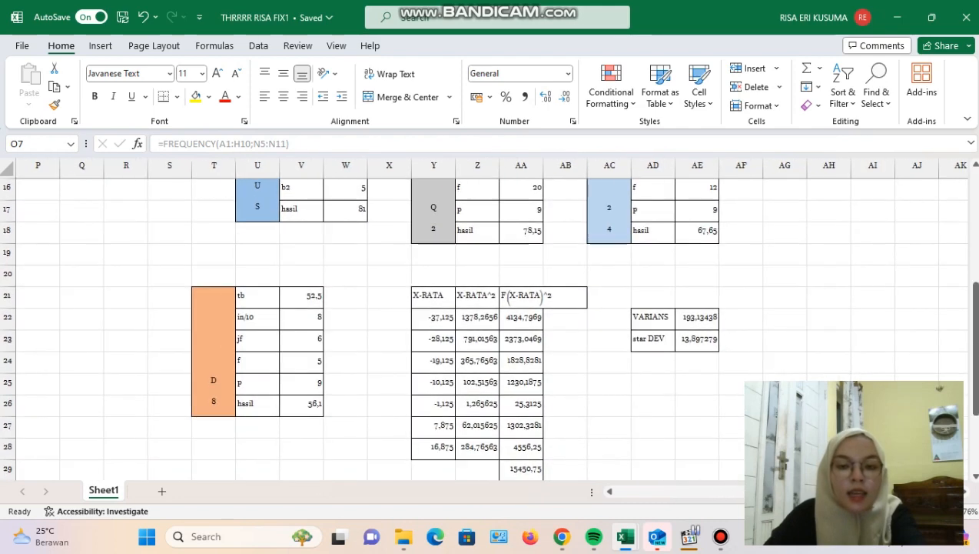
click(477, 361)
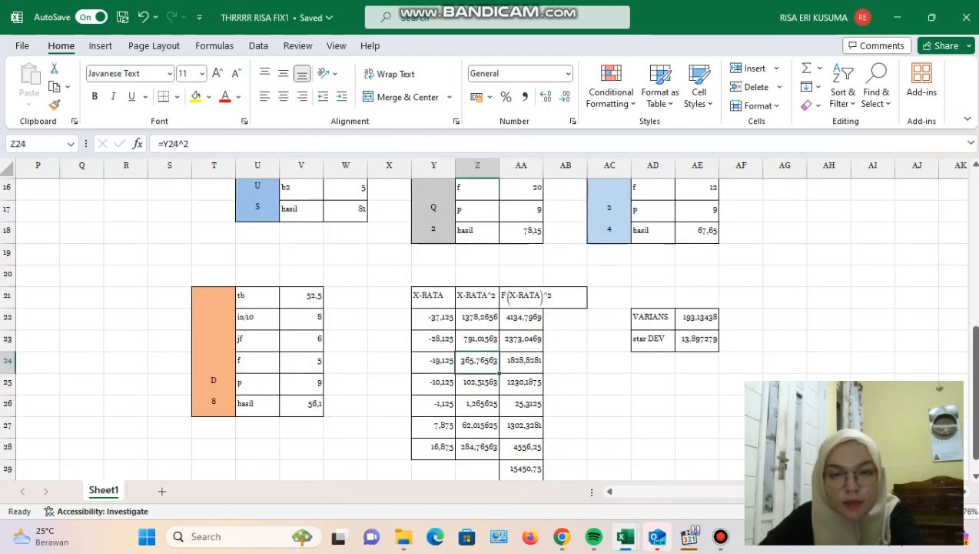
Step: Examine the fourth F(X-RATA)^2 formula in AA25 against the frequency column and the squared deviation in Z25
click(521, 382)
scroll(522, 383, left, 1)
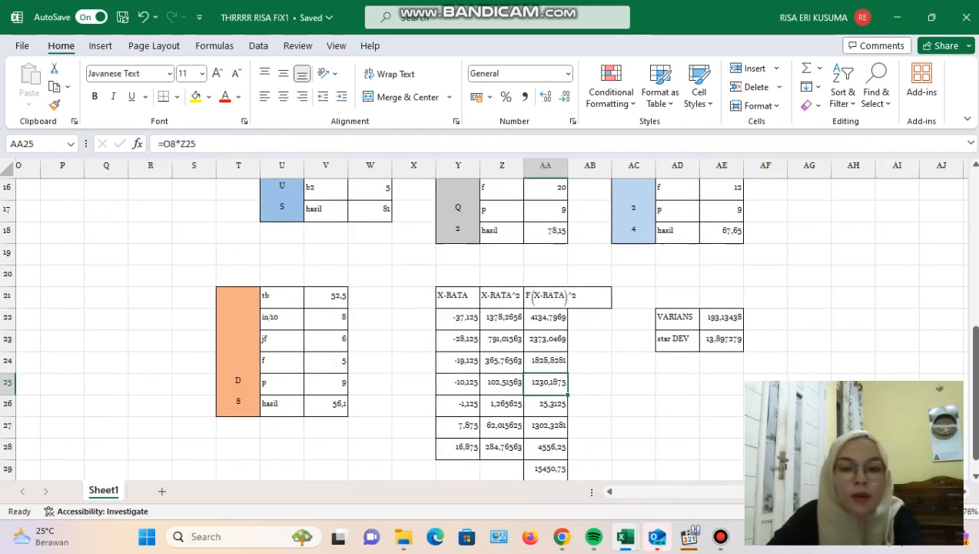
scroll(482, 319, up, 3)
scroll(482, 318, left, 2)
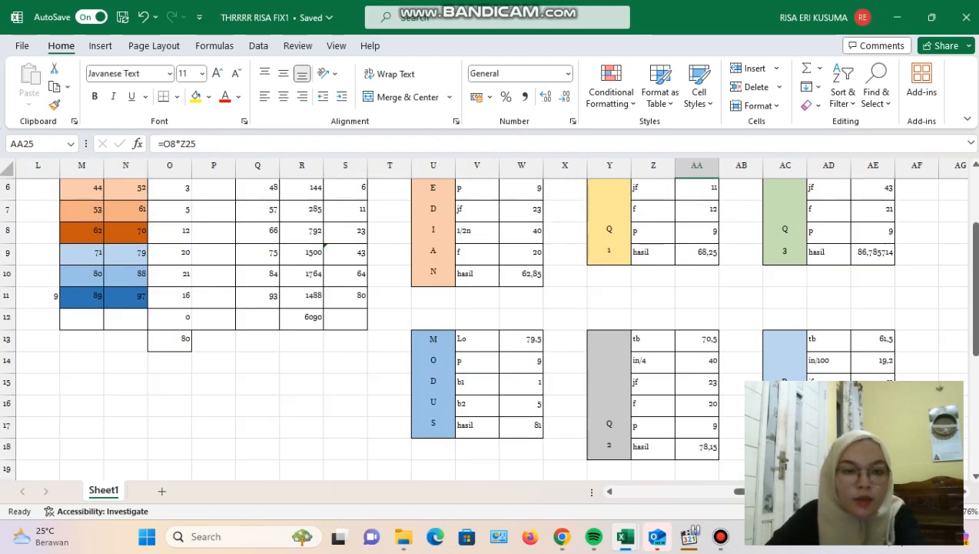
scroll(482, 319, down, 3)
scroll(482, 318, right, 2)
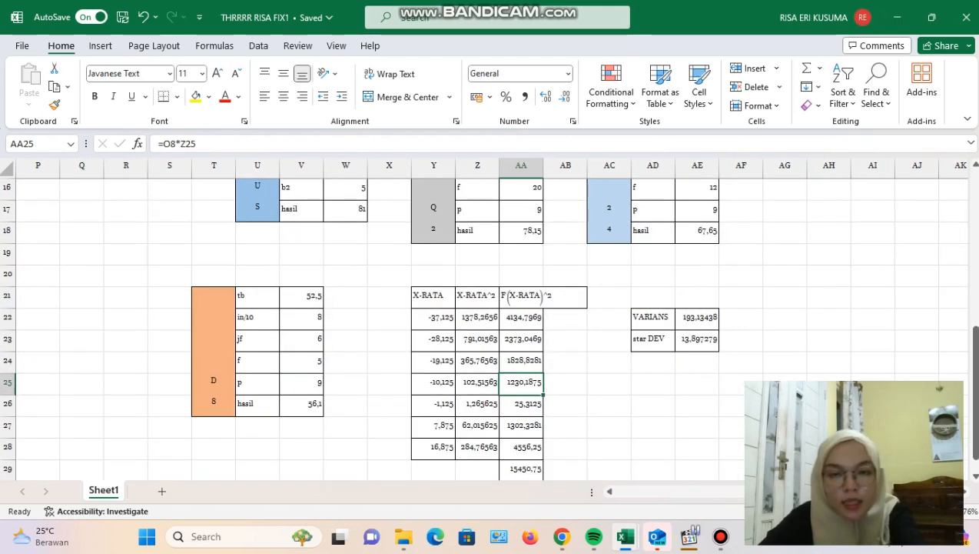
click(477, 383)
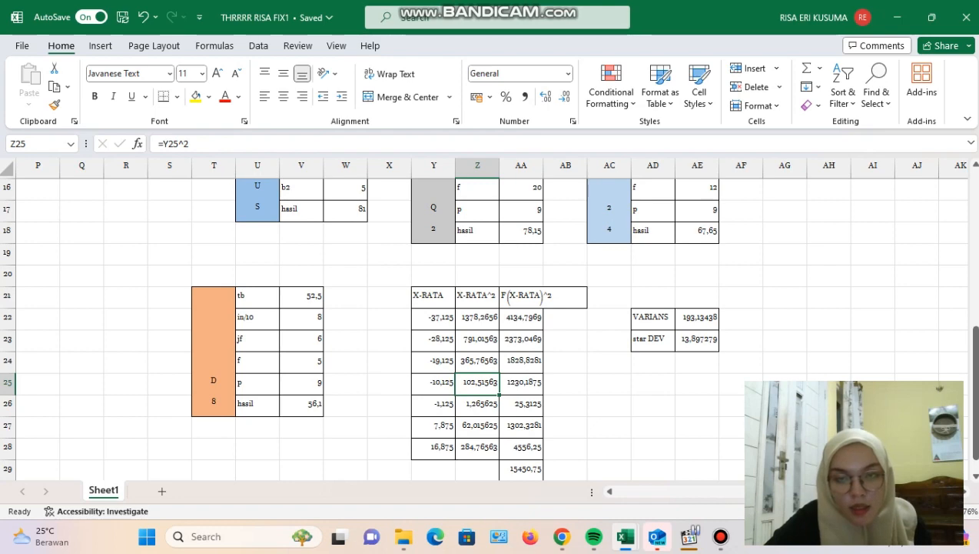
Step: Examine the F(X-RATA)^2 formula in AA27 with its squared deviation in Z27, and the column's sum formula in AA29
click(521, 426)
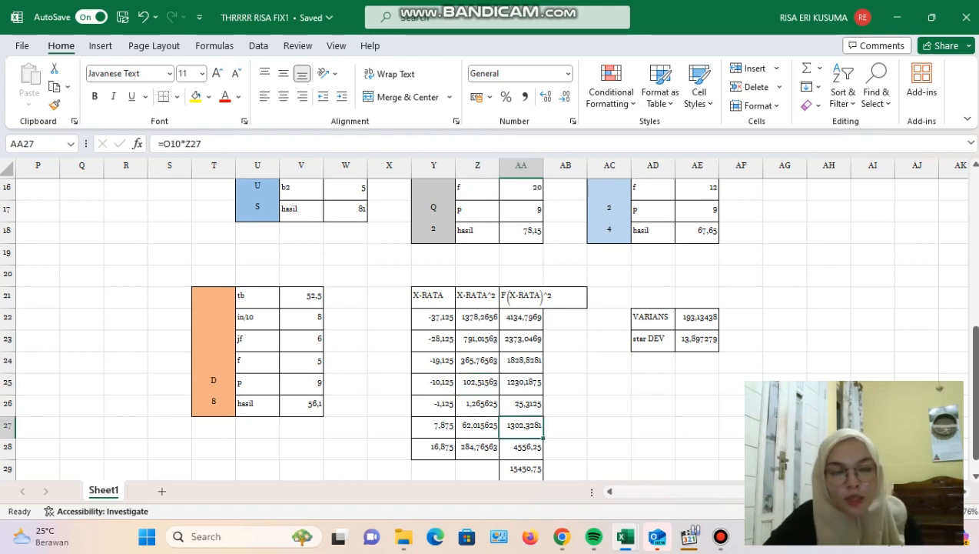
scroll(482, 318, up, 3)
scroll(482, 318, left, 1)
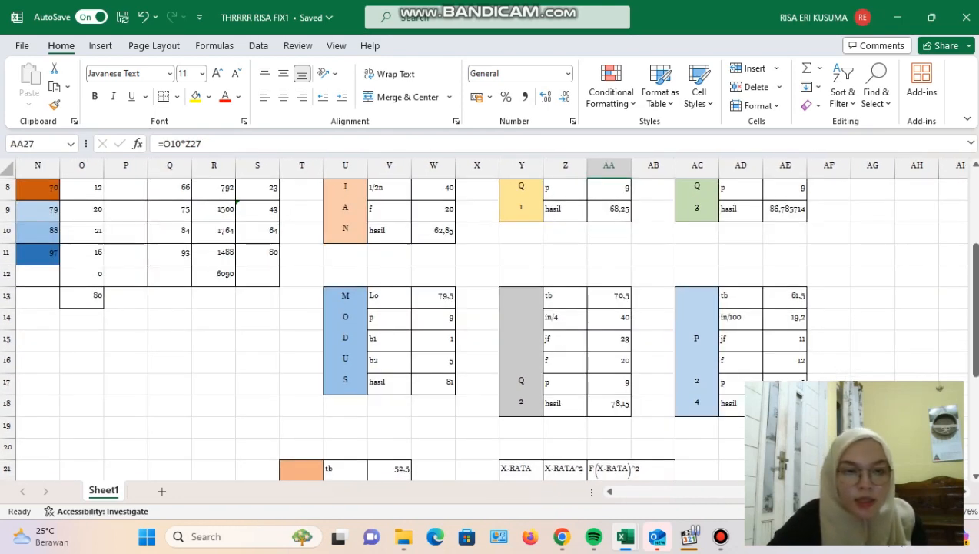
scroll(482, 318, down, 3)
scroll(482, 318, right, 1)
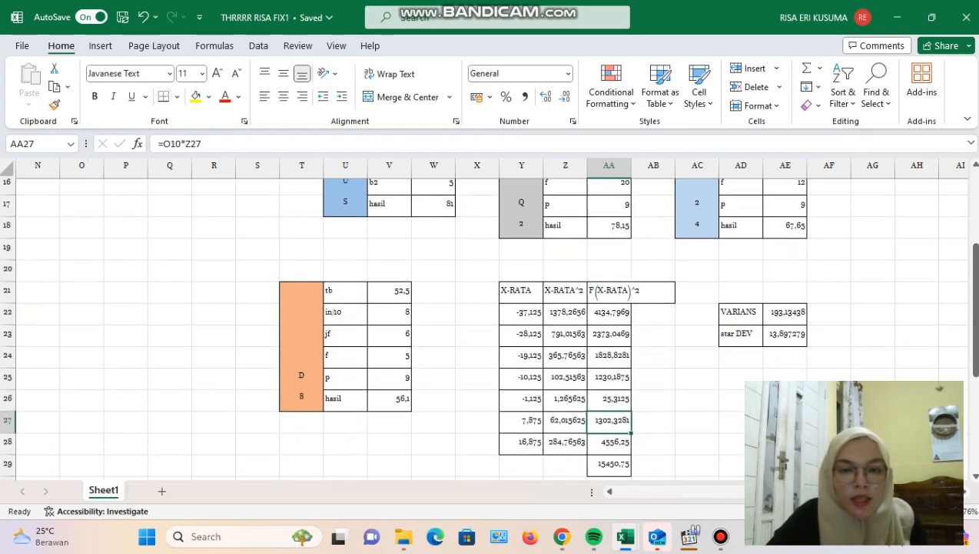
click(522, 382)
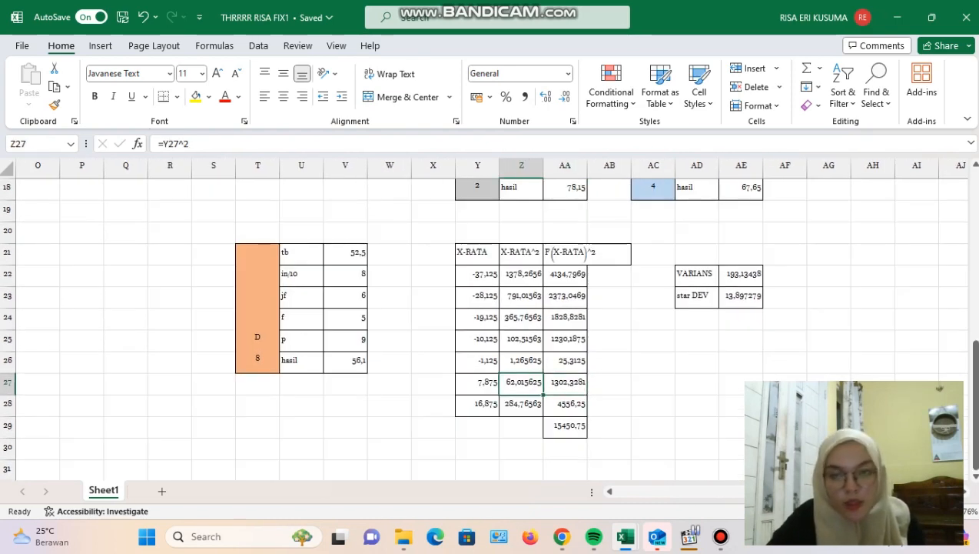
click(565, 426)
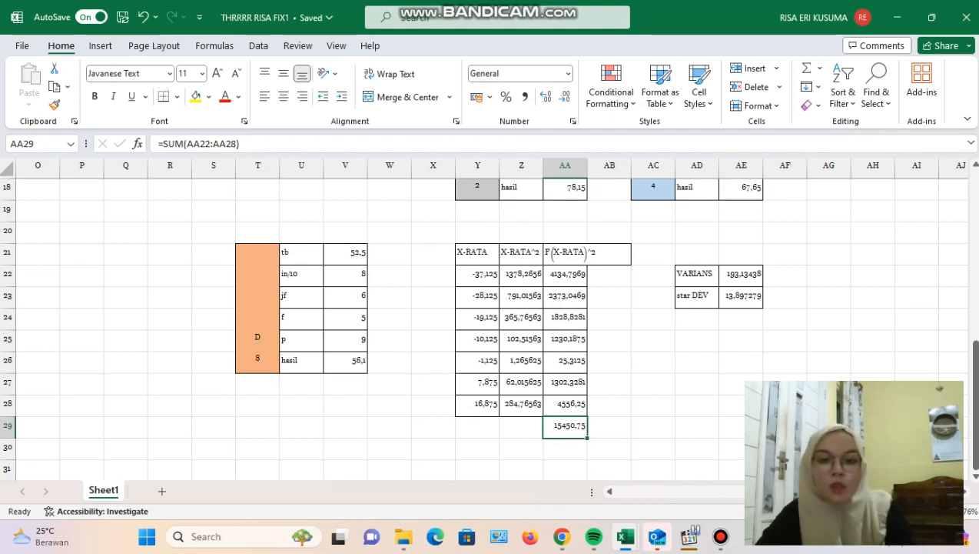
Step: Re-enter the F(X-RATA)^2 column total in AA29 as =SUM(AA22:AA28)
text(=)
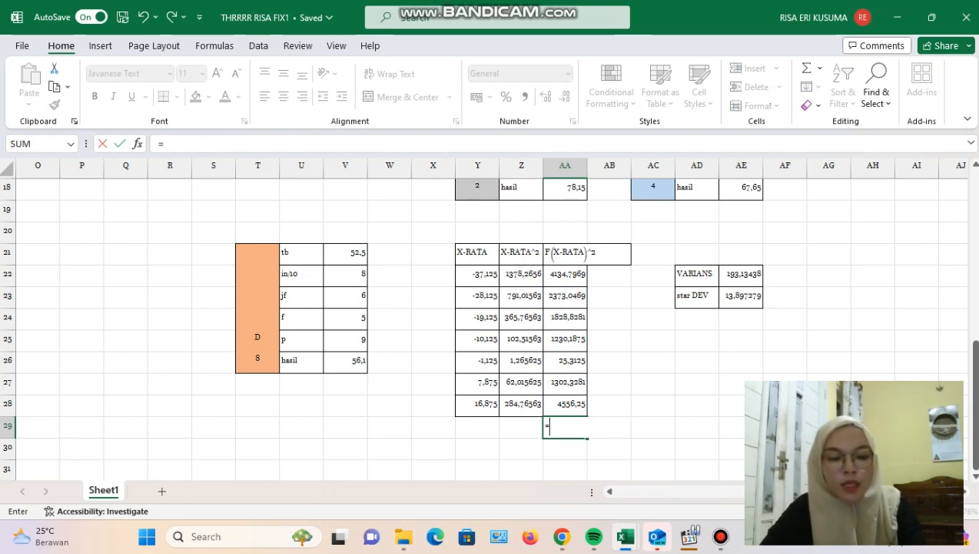
key(Caps_Lock)
text(SUM)
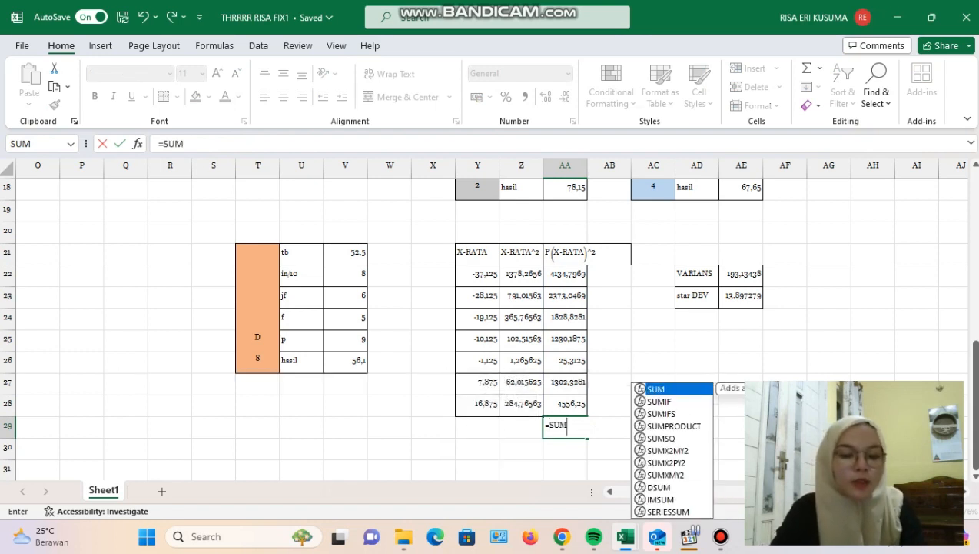
text(()
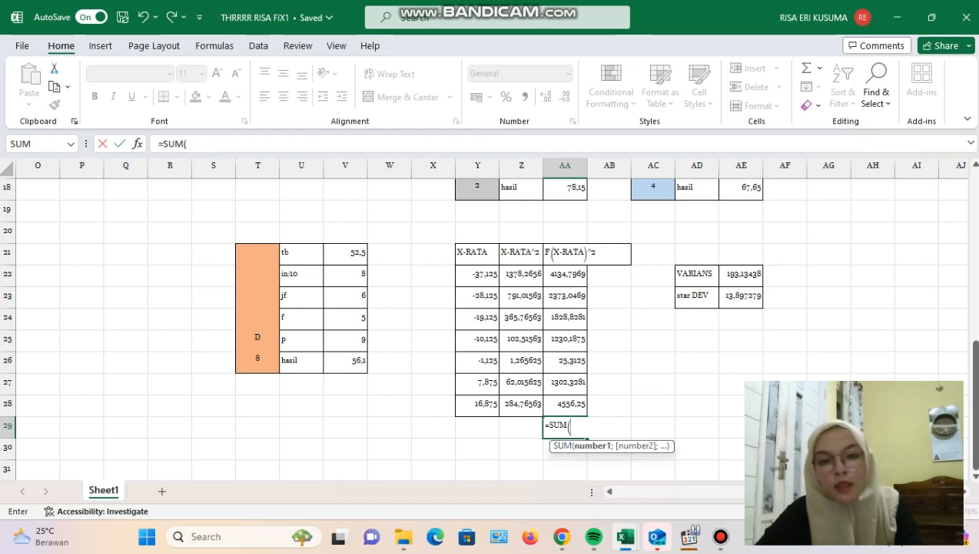
drag(565, 274, 565, 403)
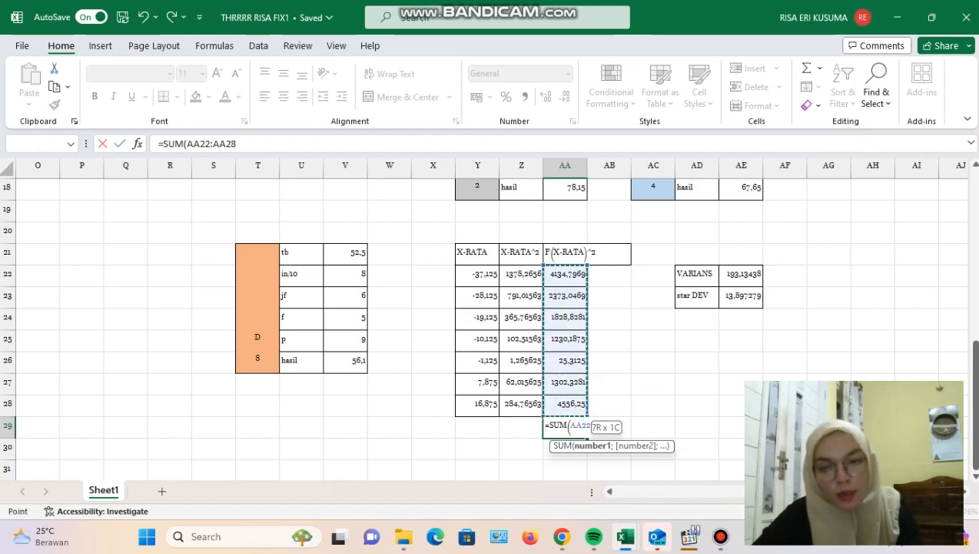
text())
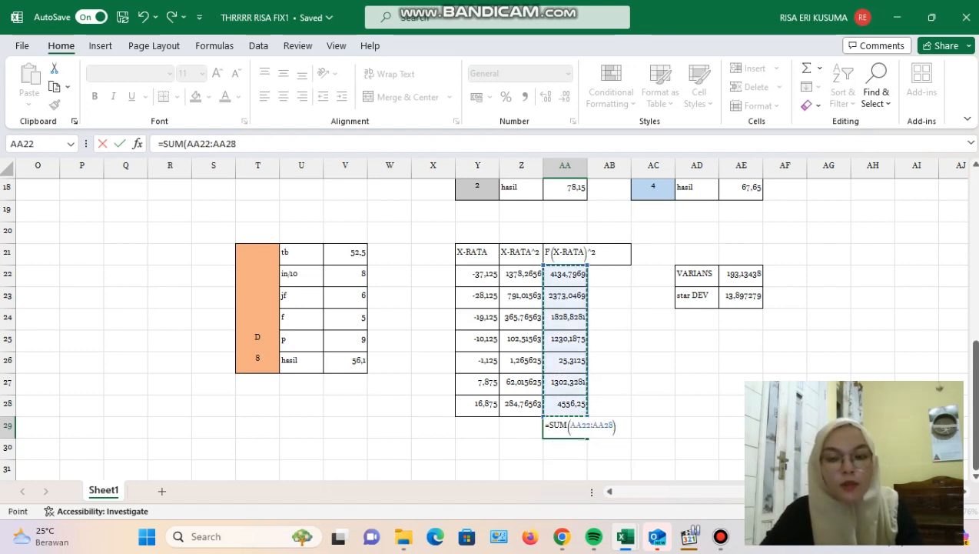
key(Return)
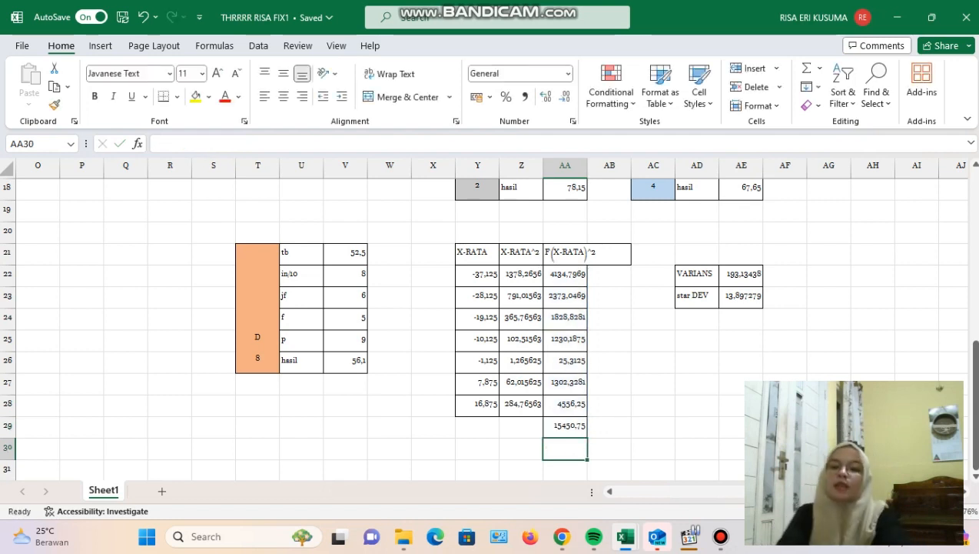
Step: Re-enter the VARIANS formula in AE22 as =AA29/80, dividing the F(X-RATA)^2 total by 80
click(741, 274)
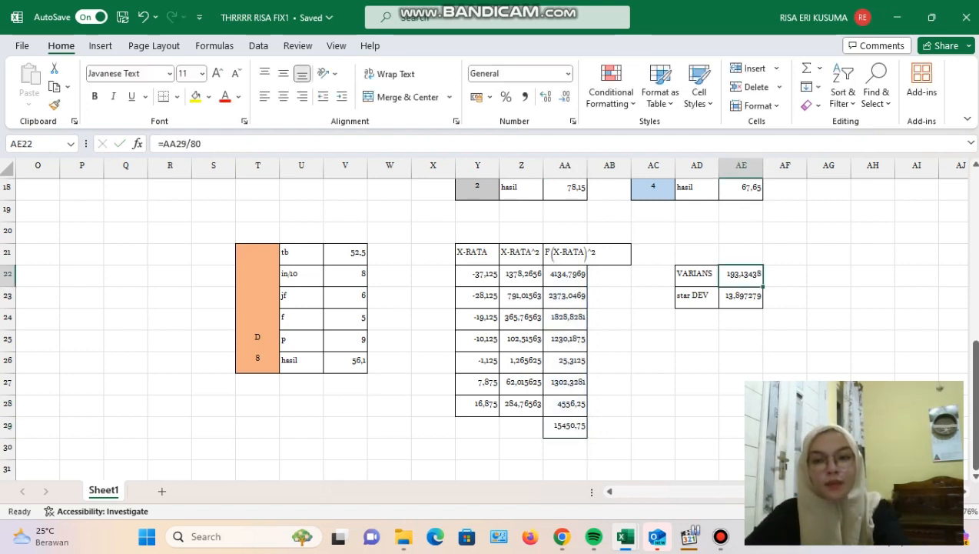
click(565, 426)
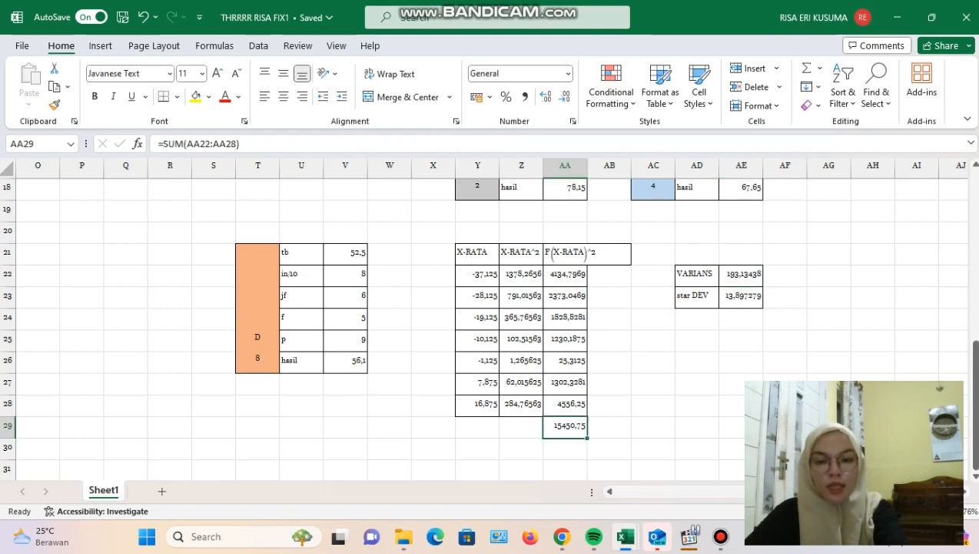
click(741, 274)
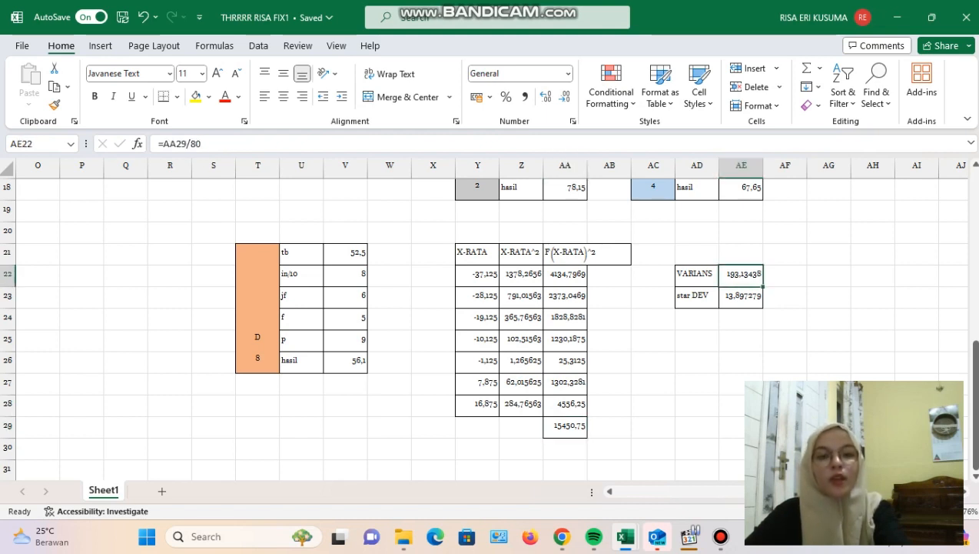
key(BackSpace)
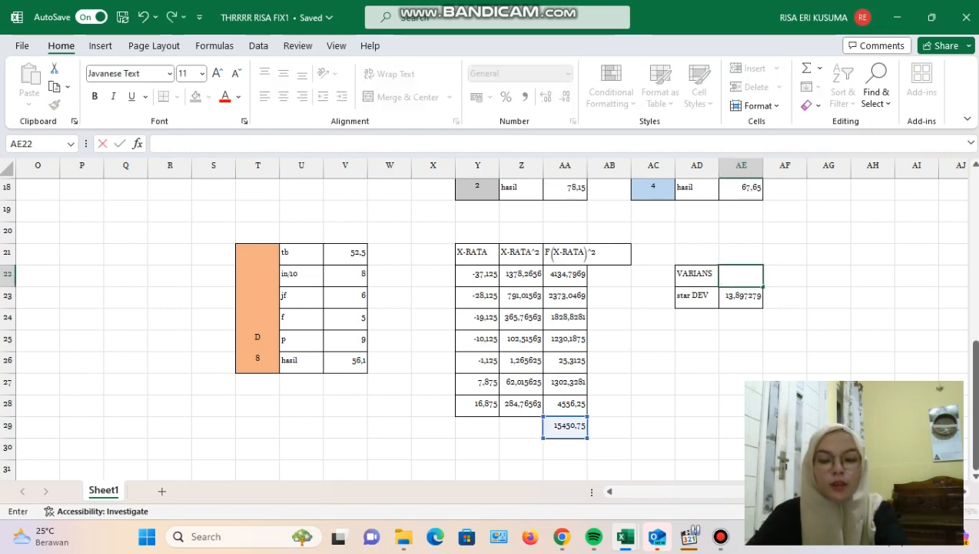
text(=)
click(565, 427)
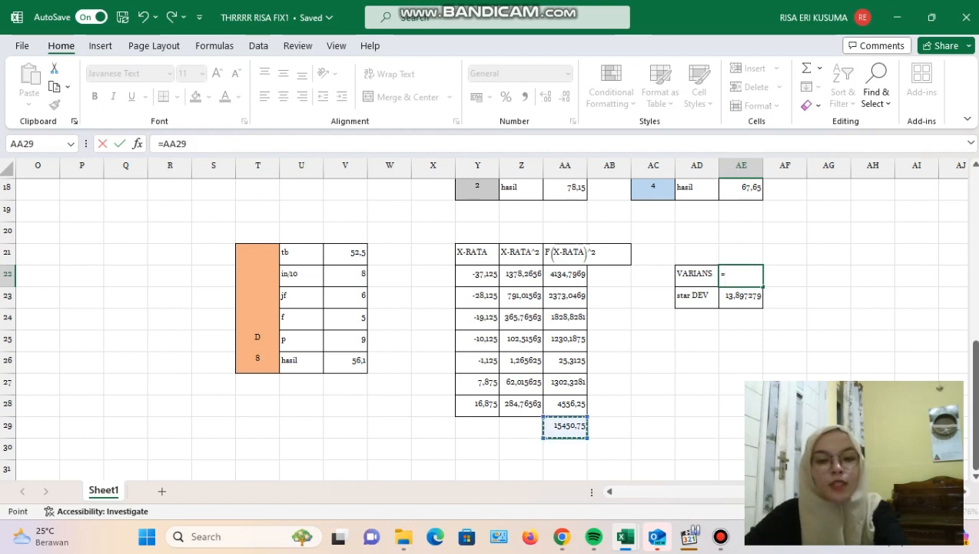
text(/)
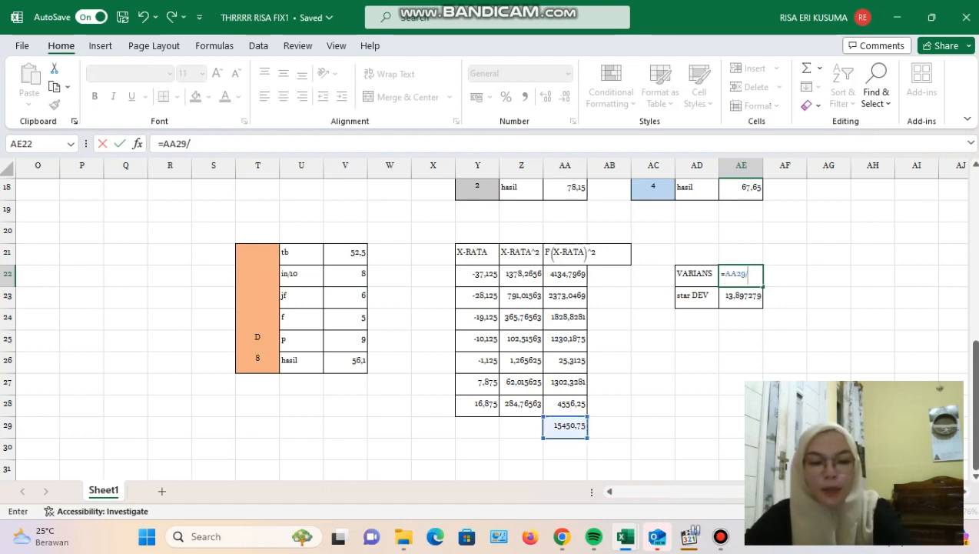
text(80)
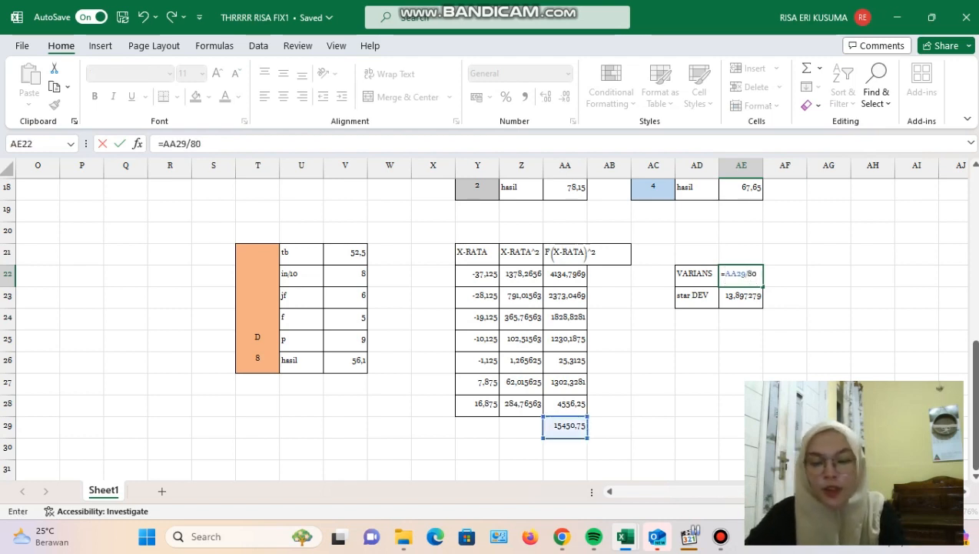
key(Return)
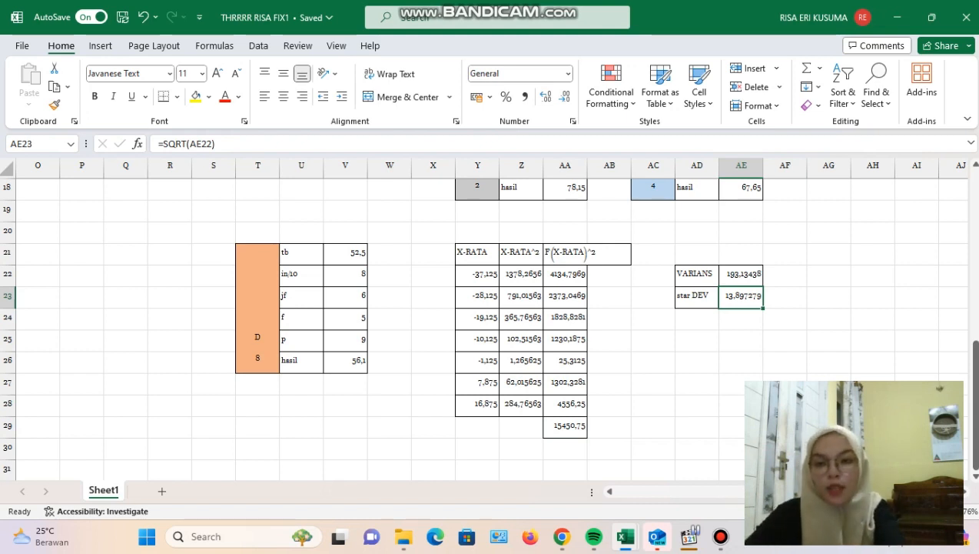
Step: Re-enter the star DEV formula in AE23 as =SQRT(AE22), the square root of the variance
key(Delete)
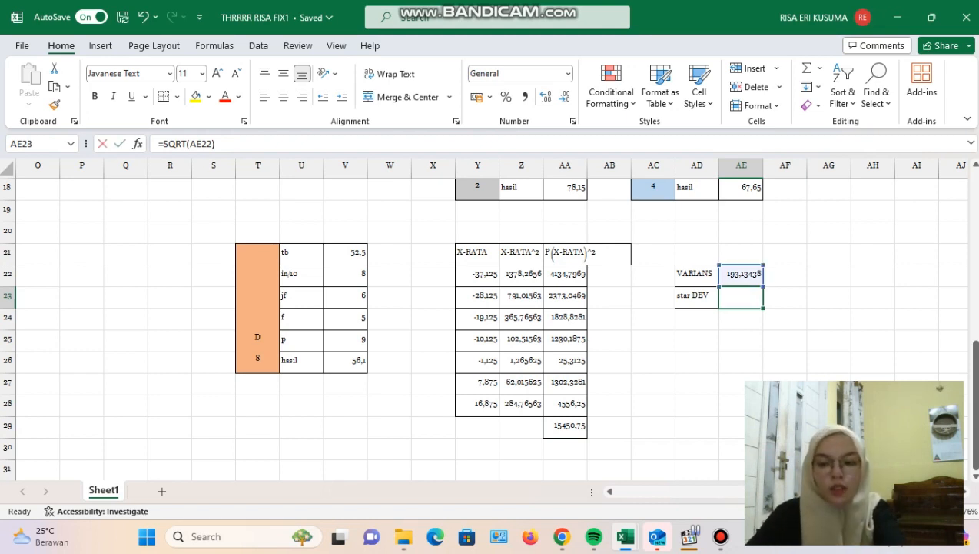
text(=)
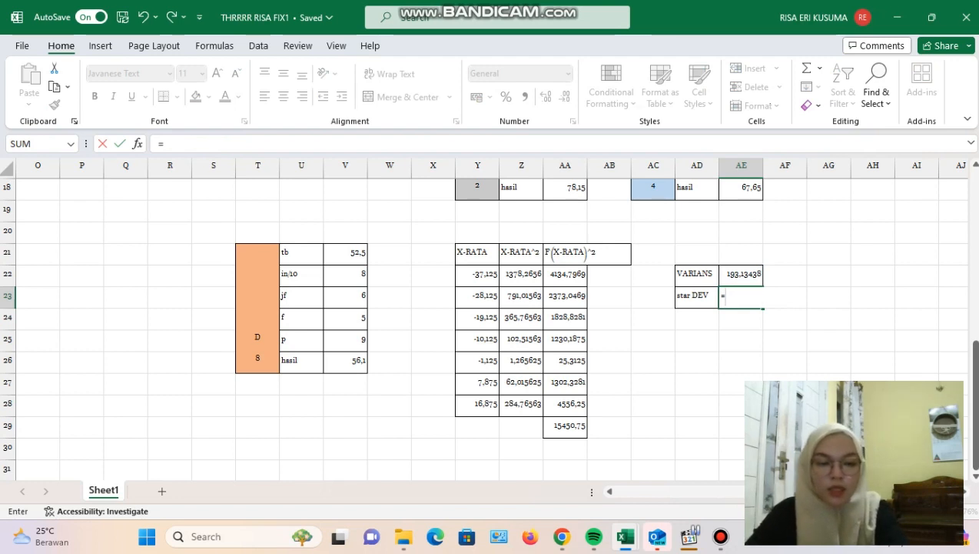
text(SQRT)
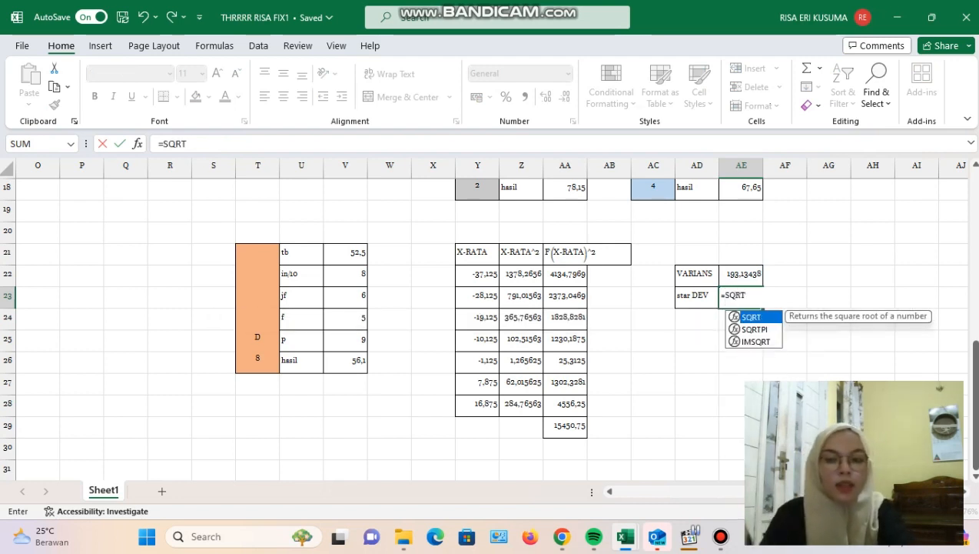
text(()
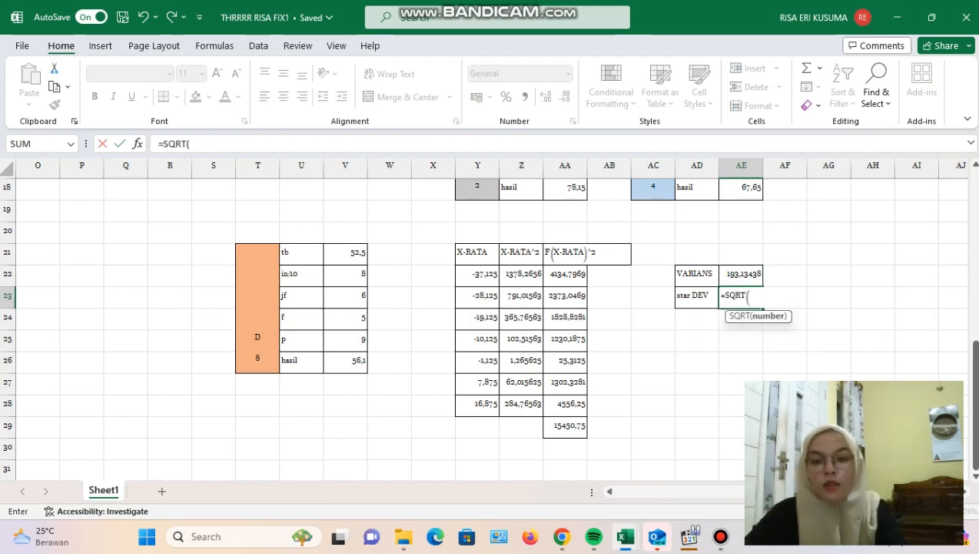
click(741, 275)
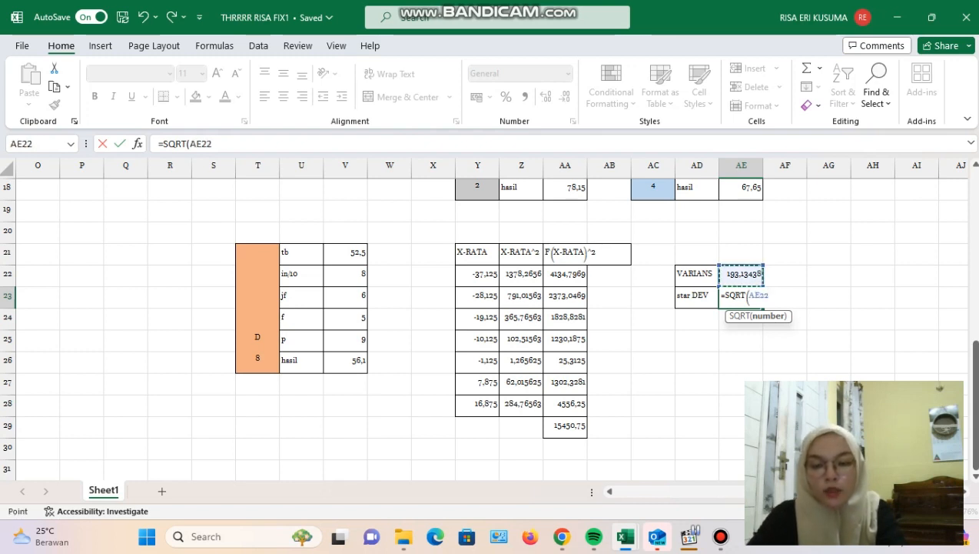
text())
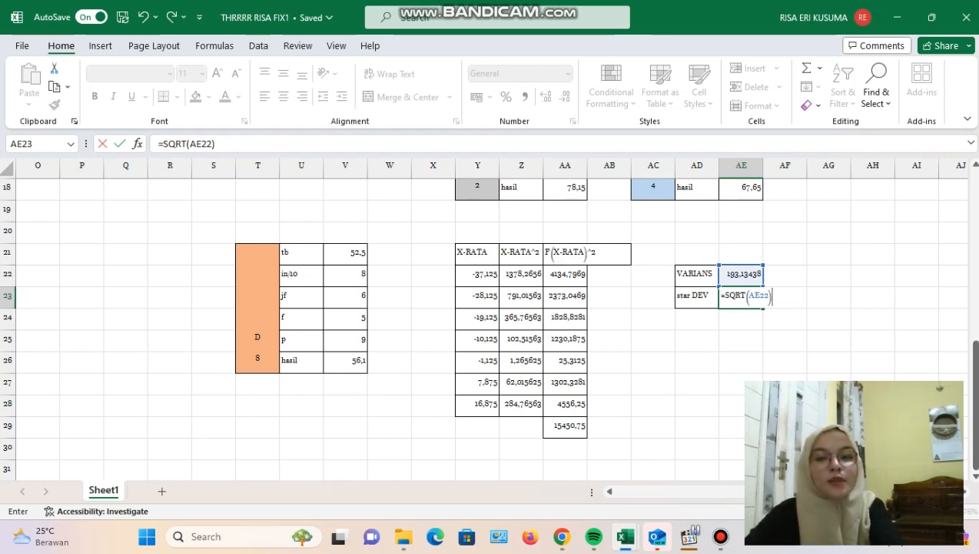
key(Return)
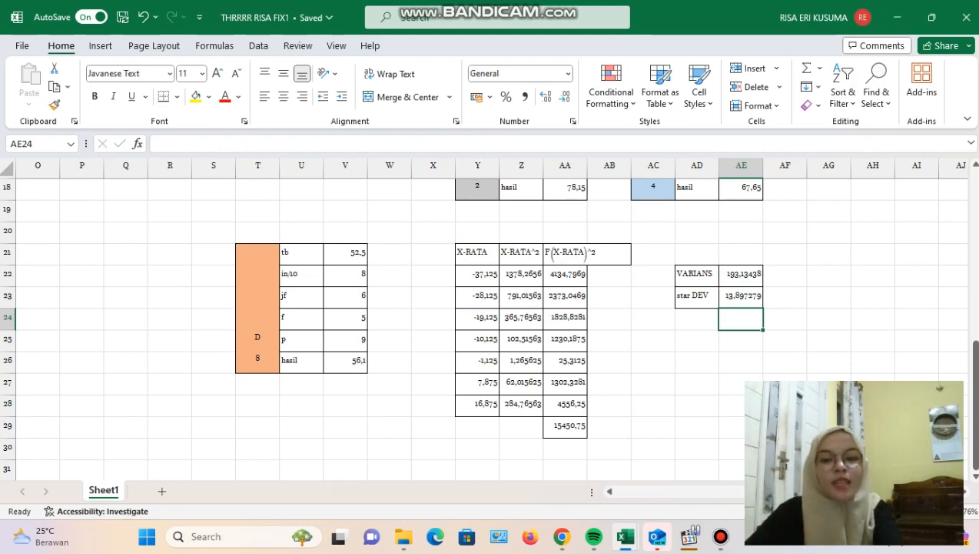
click(720, 536)
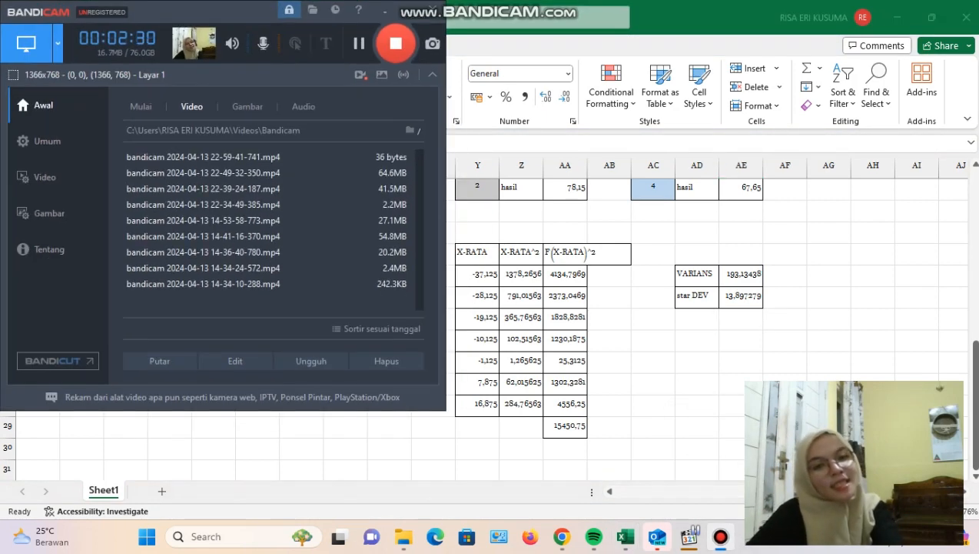